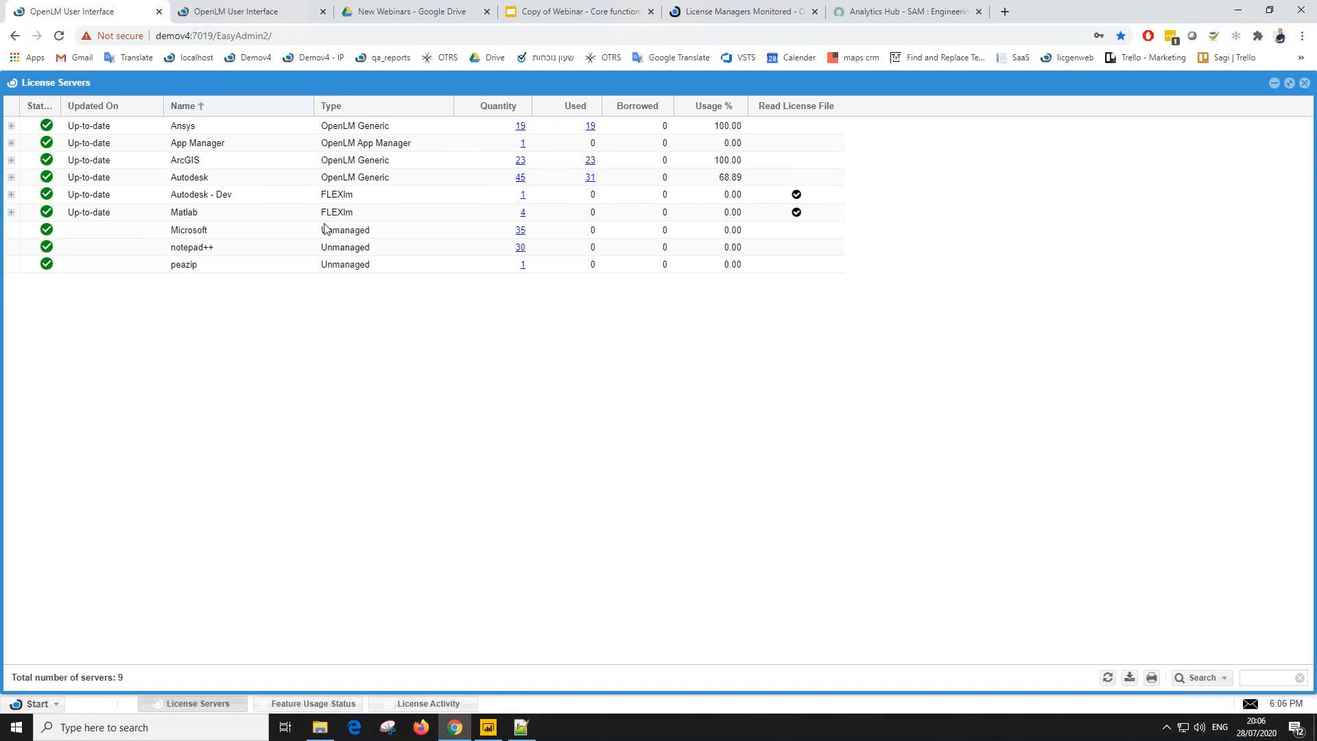
Step: Go through the Autodesk - Dev, Autodesk, ArcGIS and Ansys entries in the license server list
click(186, 194)
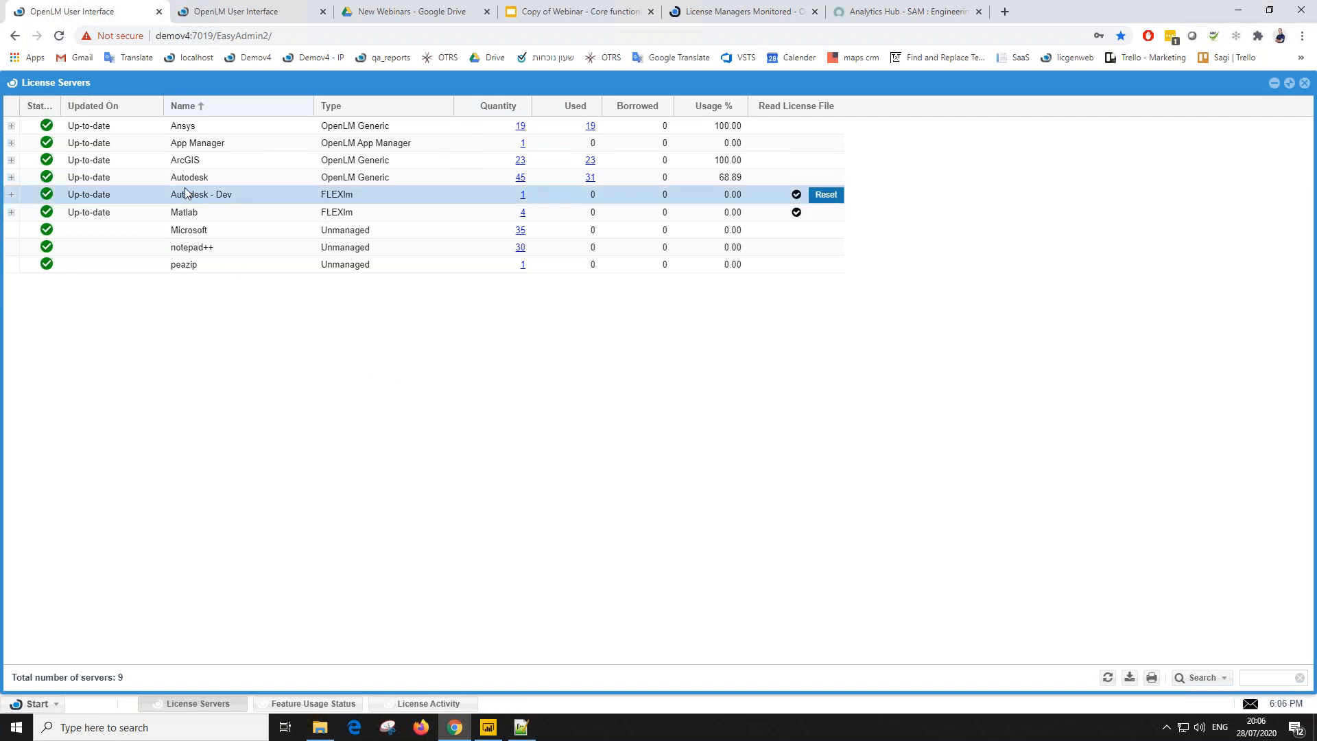
click(187, 176)
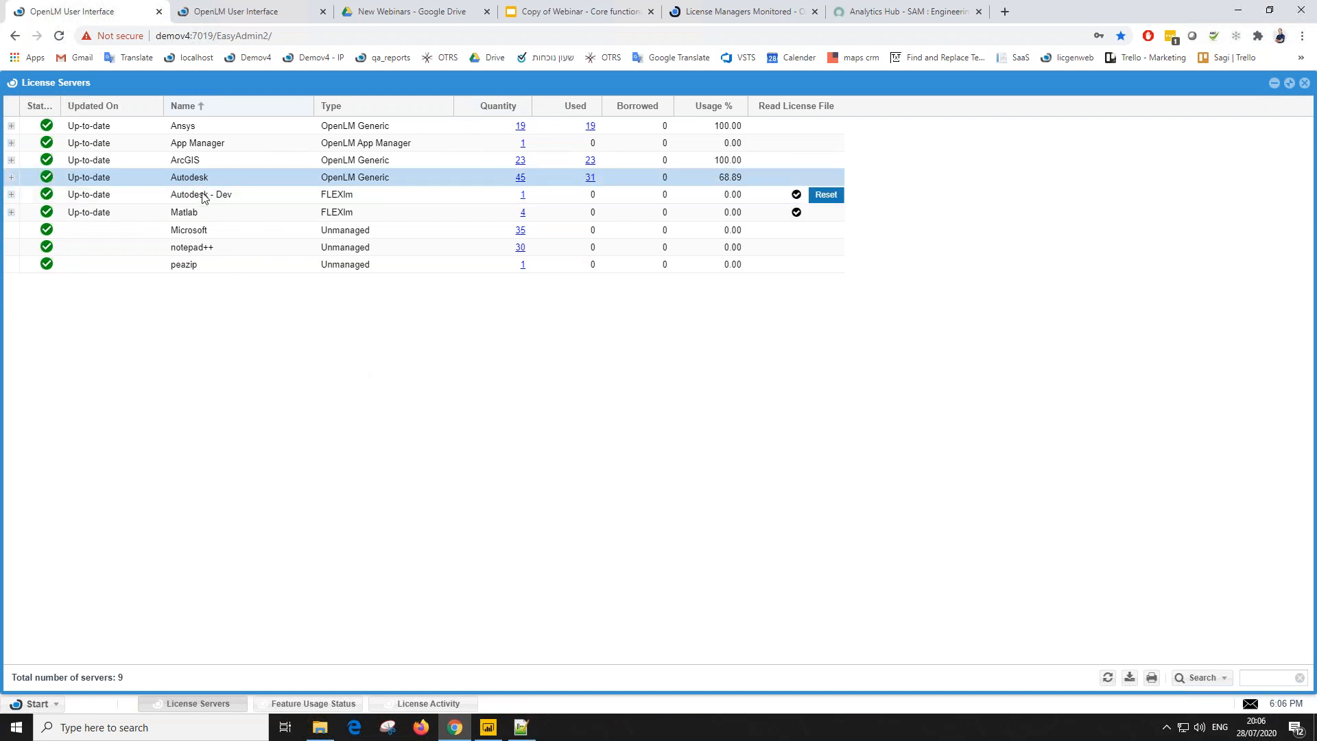
click(195, 163)
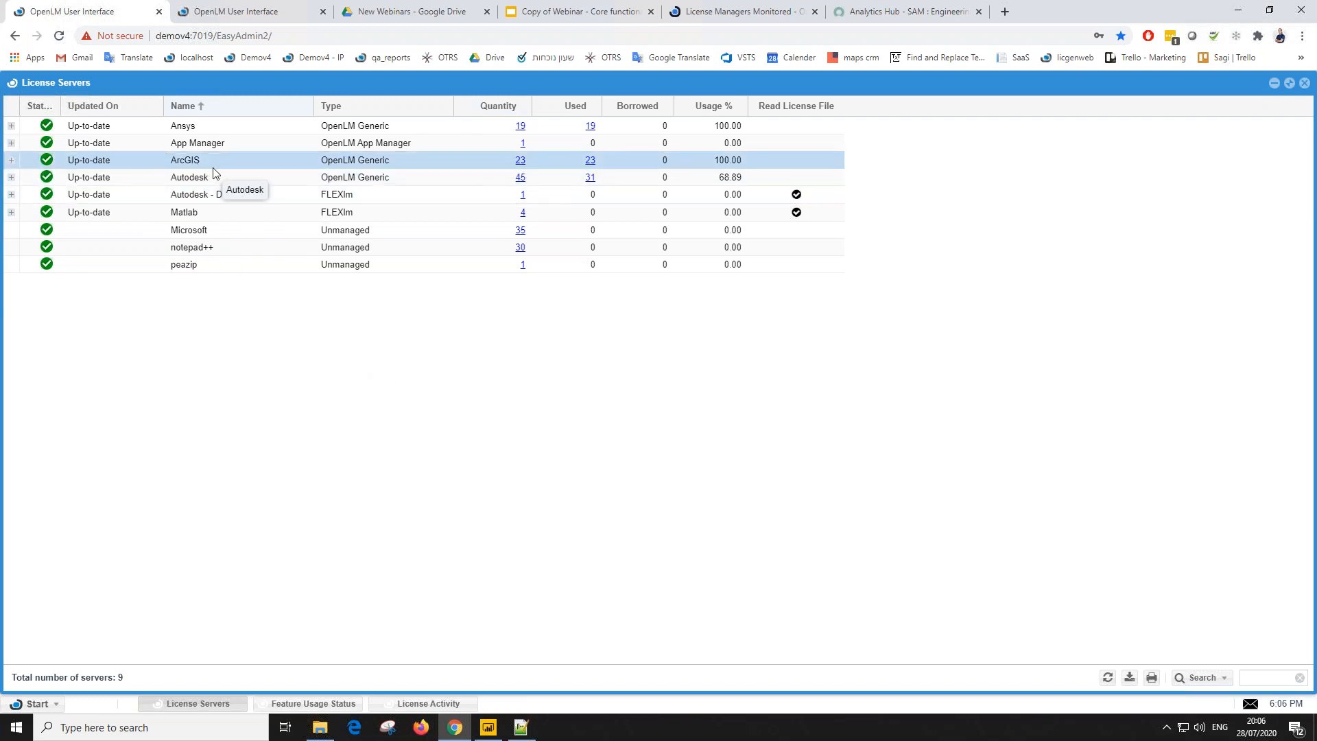
click(185, 129)
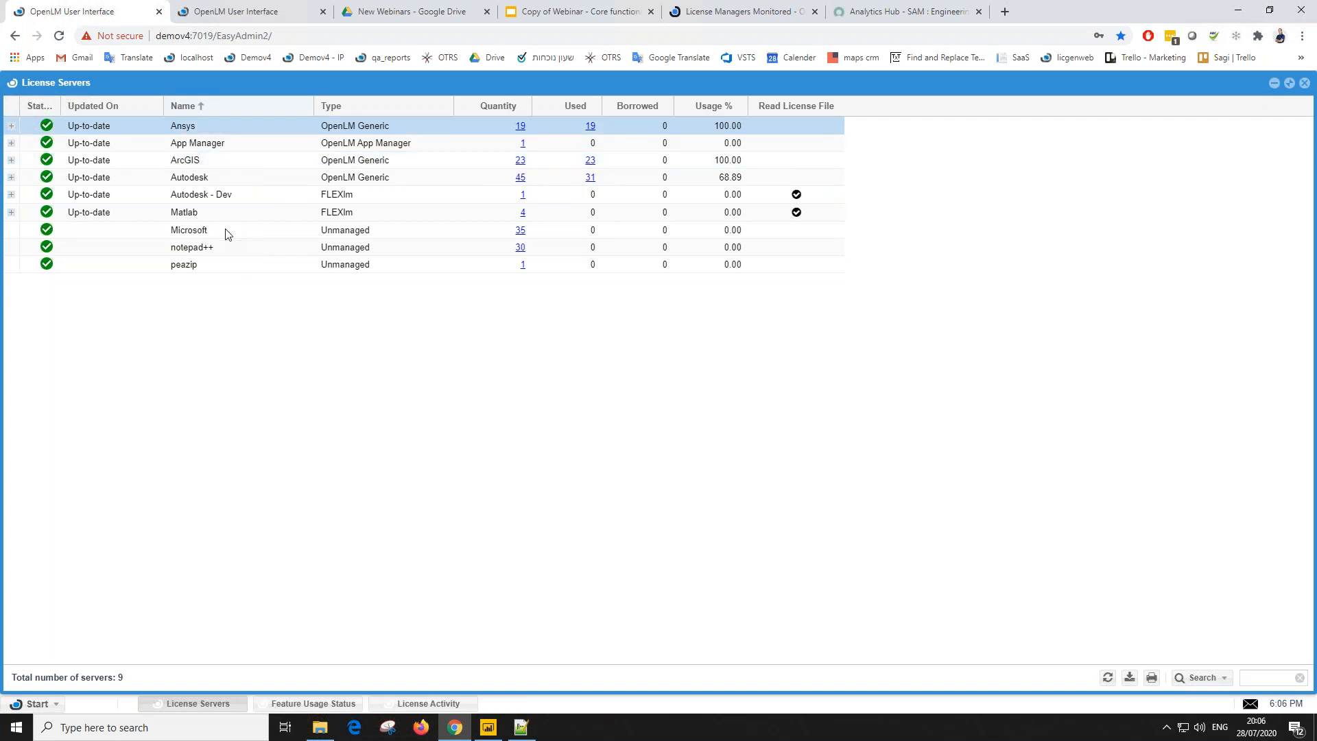
Step: Expand the Autodesk - Dev server's host details and open the list of files for host win8olmprod
click(12, 195)
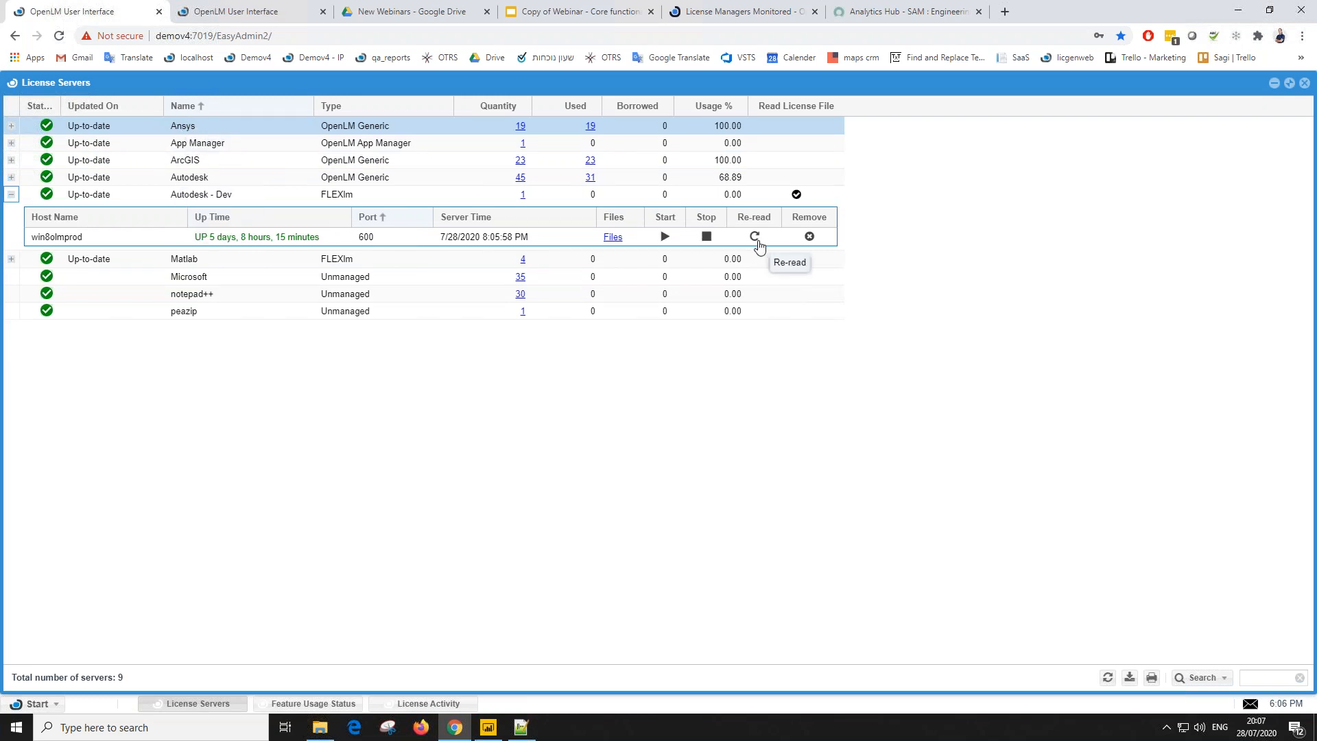
click(529, 241)
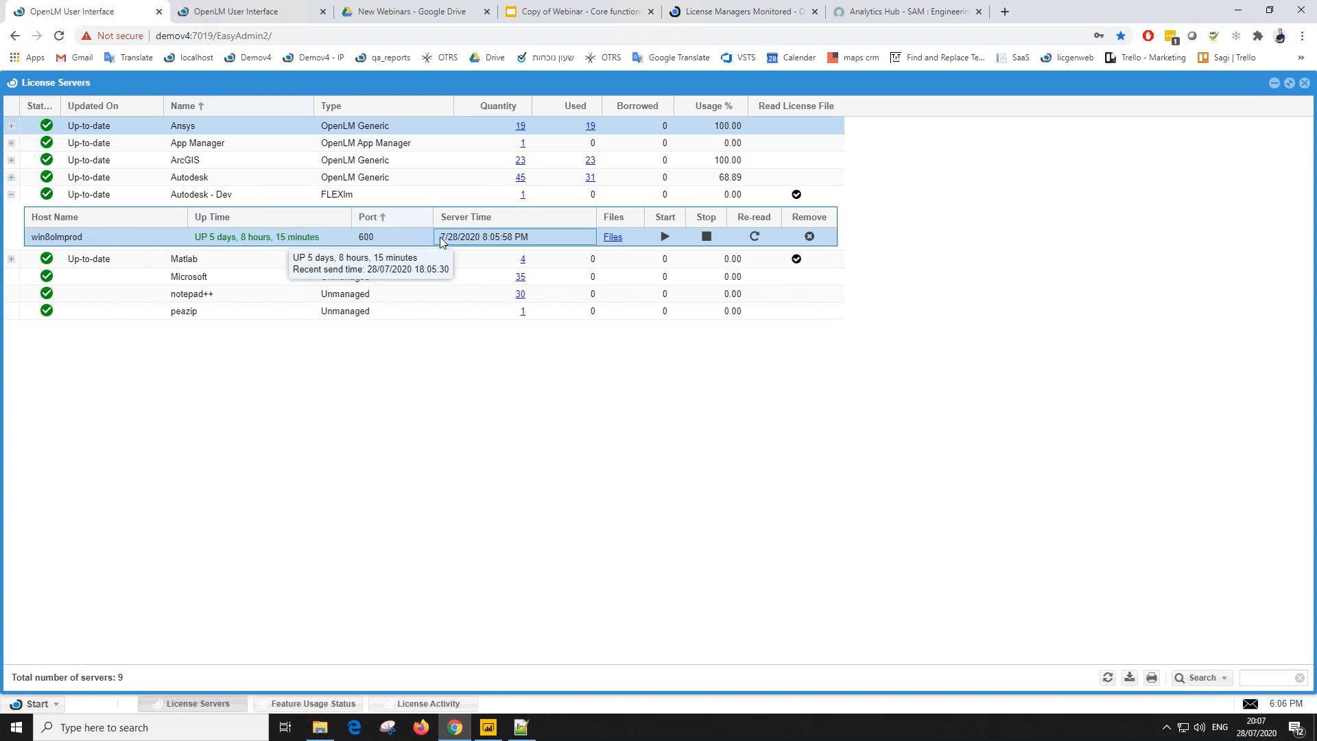
click(611, 238)
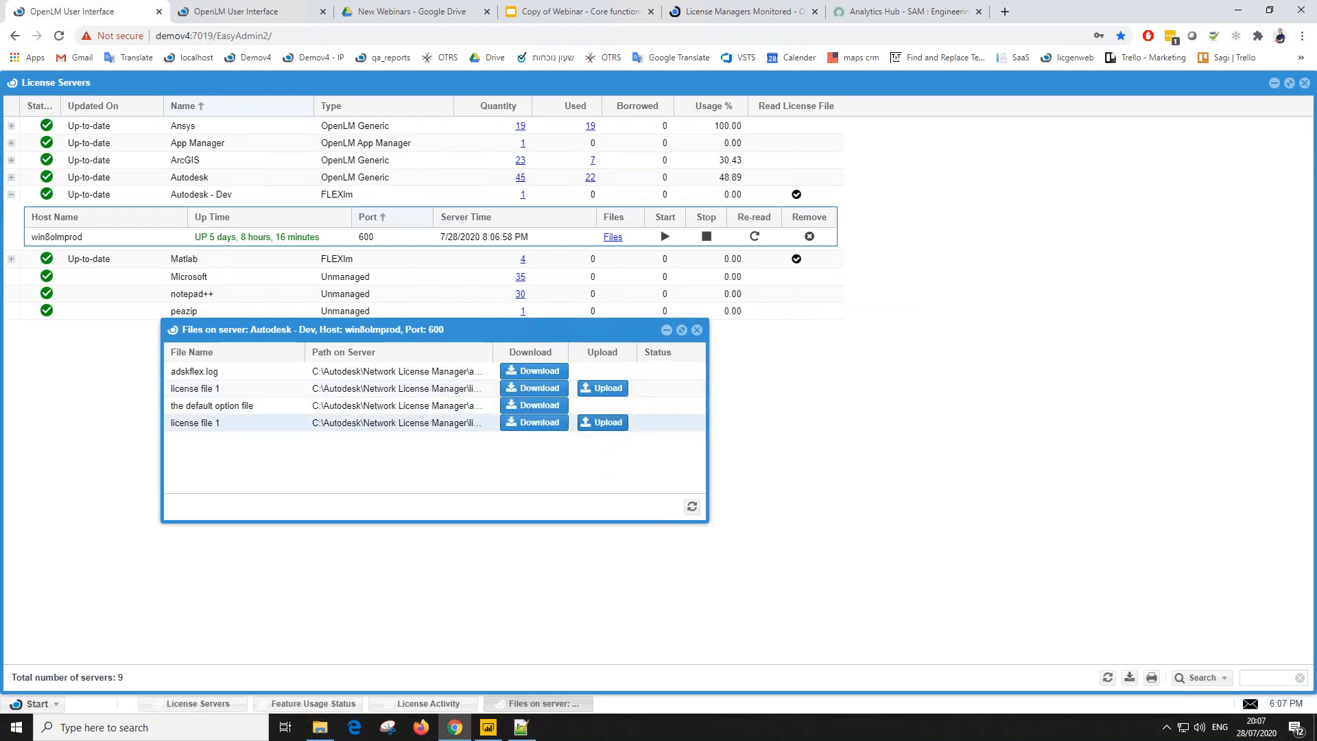
Step: Bring up the upload file chooser for license file 1, cancel it, and return to the collapsed license server list
click(602, 387)
scroll(381, 272, down, 2)
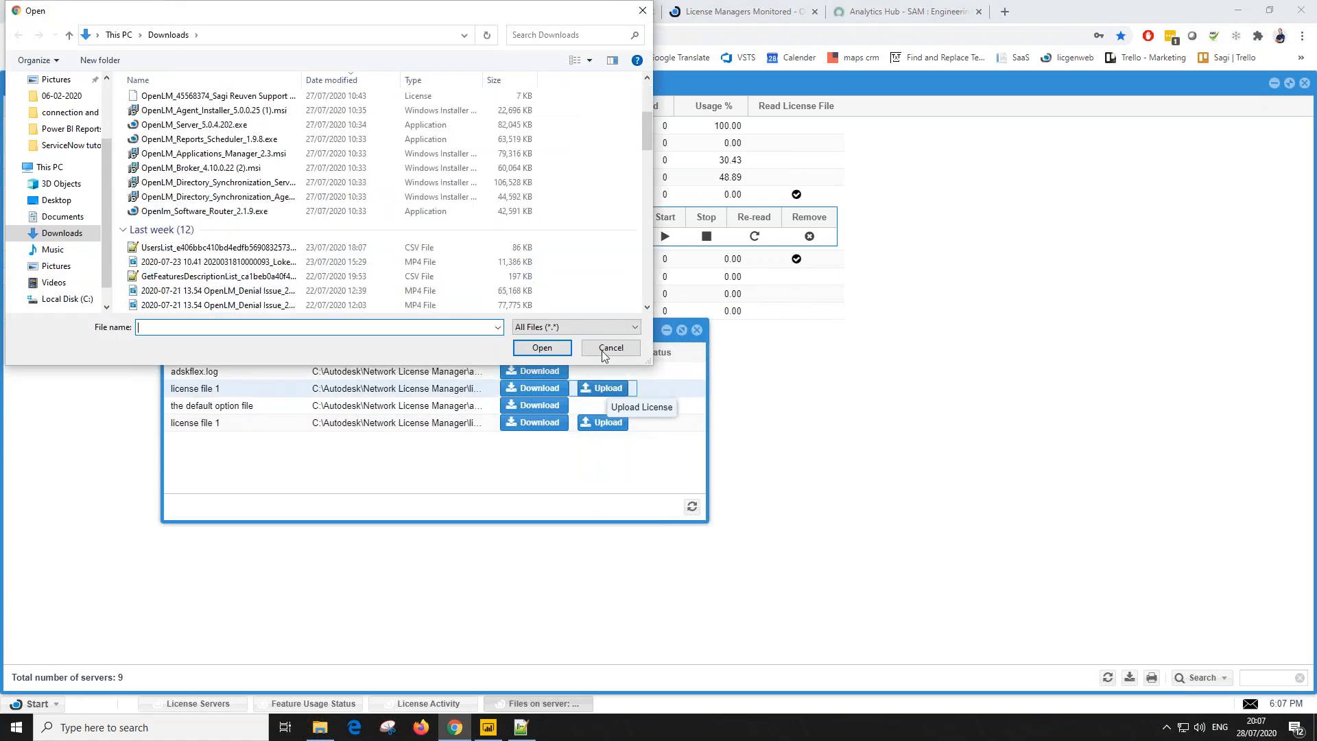
click(611, 347)
click(697, 330)
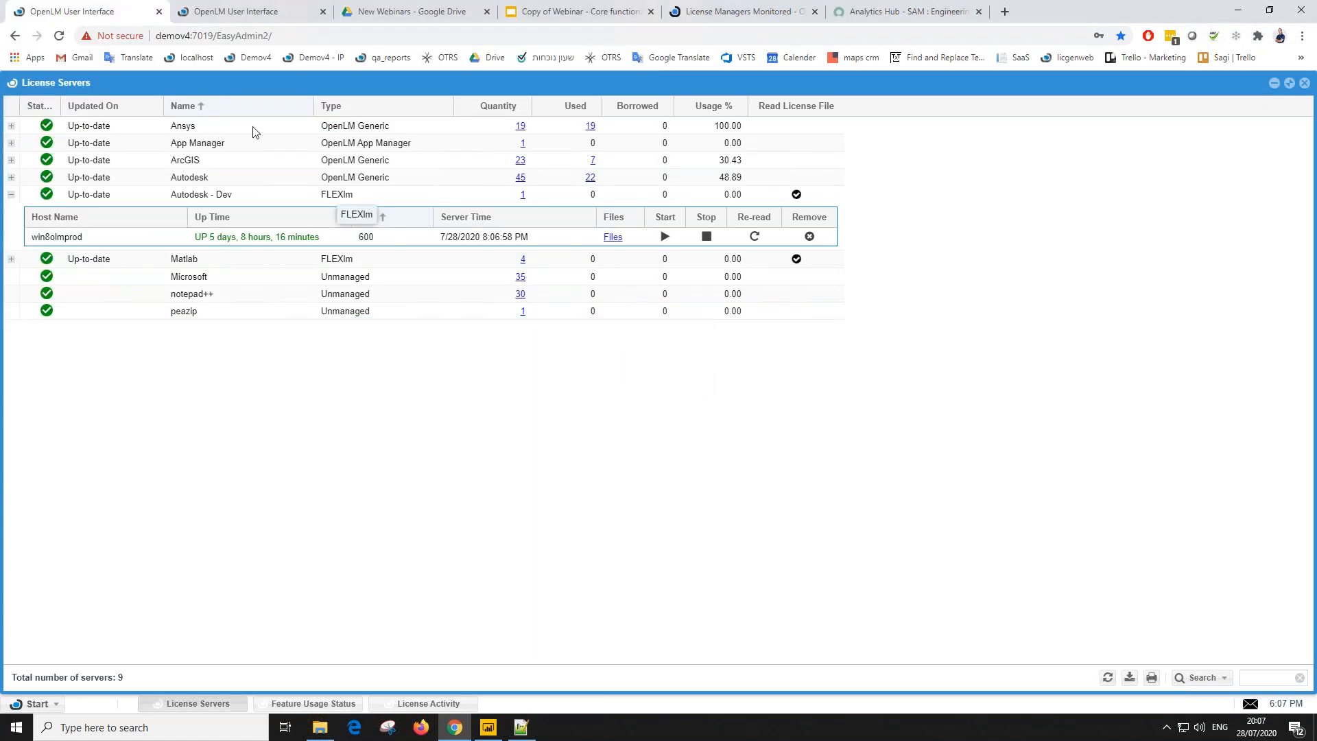
click(11, 194)
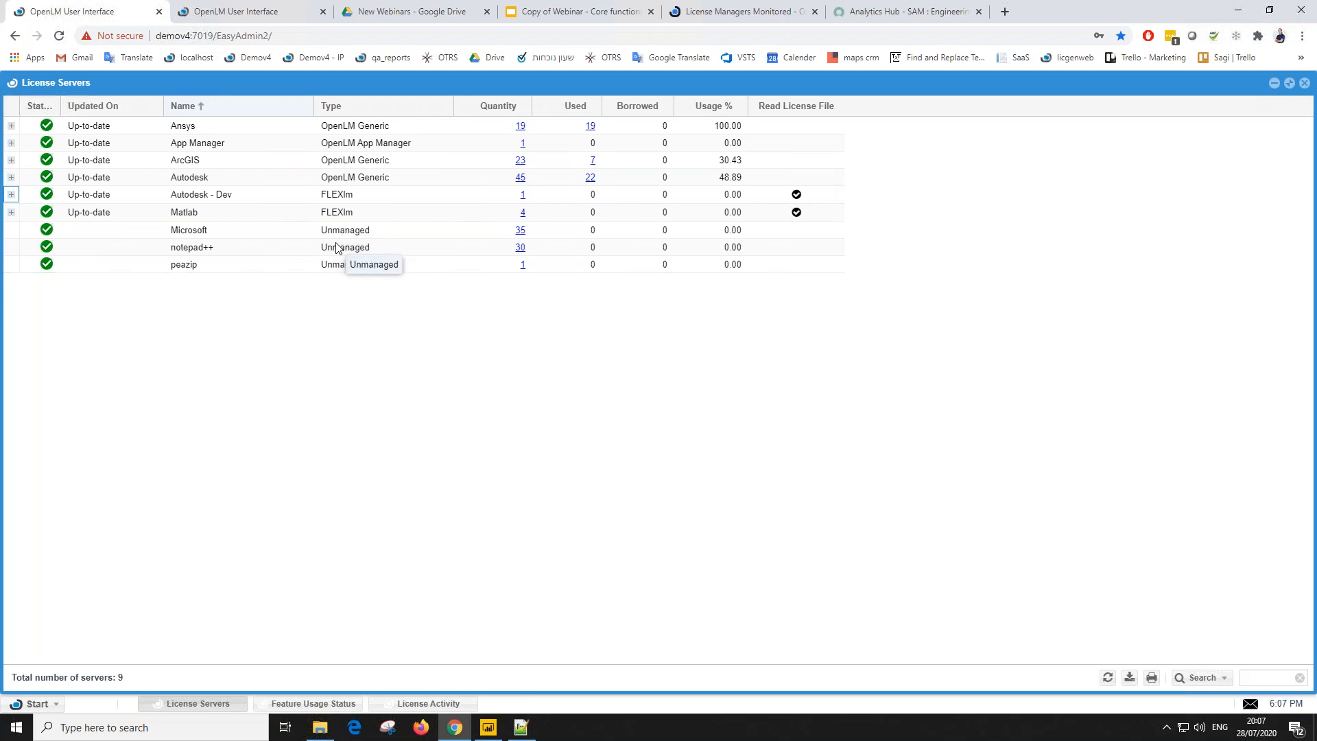
Step: Open the licenses that make up the Autodesk server's total quantity
click(461, 333)
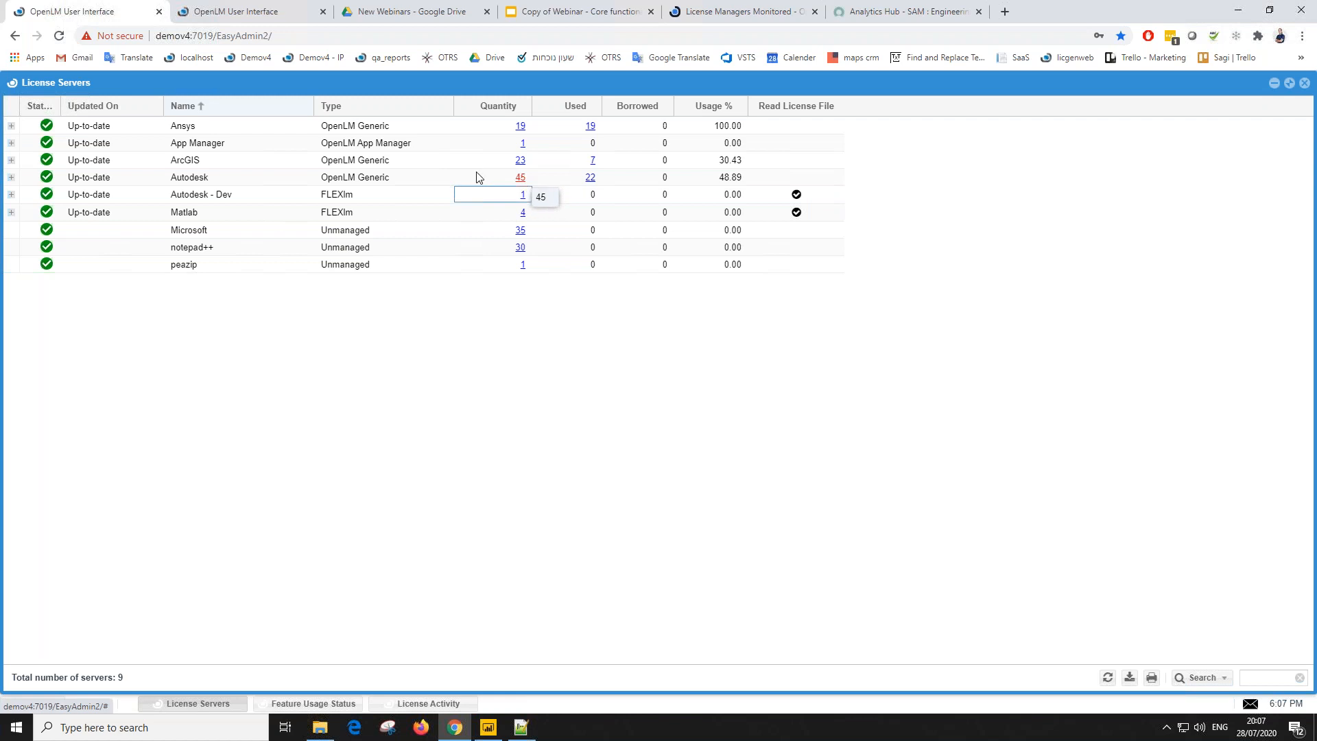
click(209, 179)
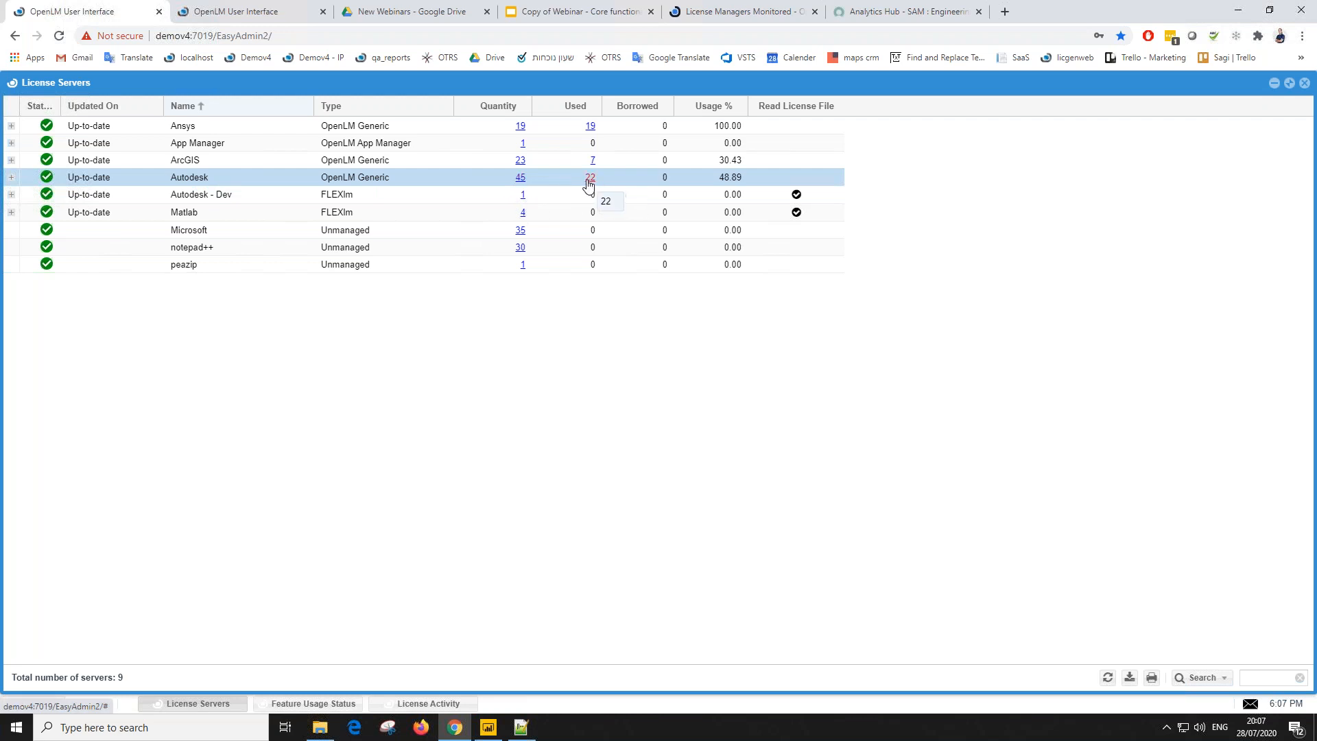
click(520, 177)
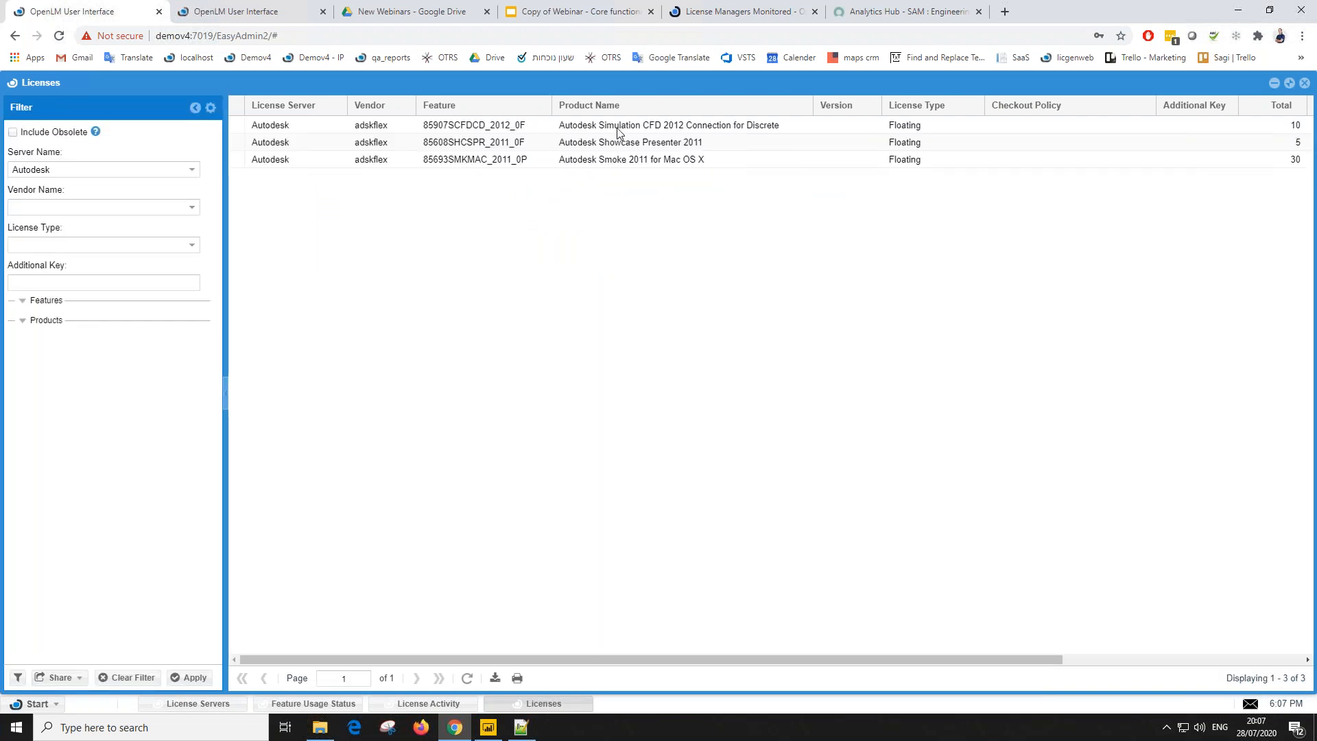
Step: Examine the total and used license quantities for each Autodesk product
click(668, 159)
drag(934, 659, 1161, 659)
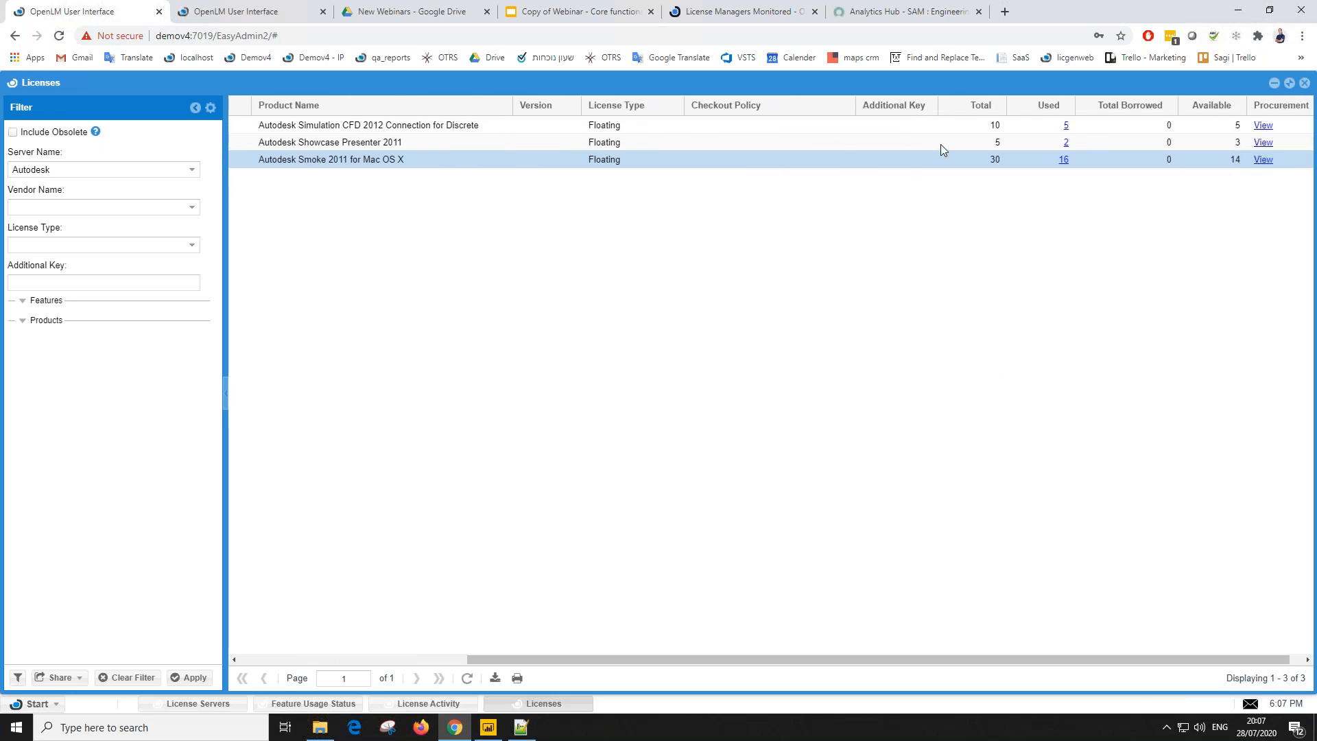
click(968, 127)
click(972, 157)
click(998, 124)
click(997, 143)
click(993, 160)
Step: Open the currently consumed licenses of Autodesk Simulation CFD 2012 Connection for Discrete and examine their group, workstation, duration and idle-time columns
click(1065, 125)
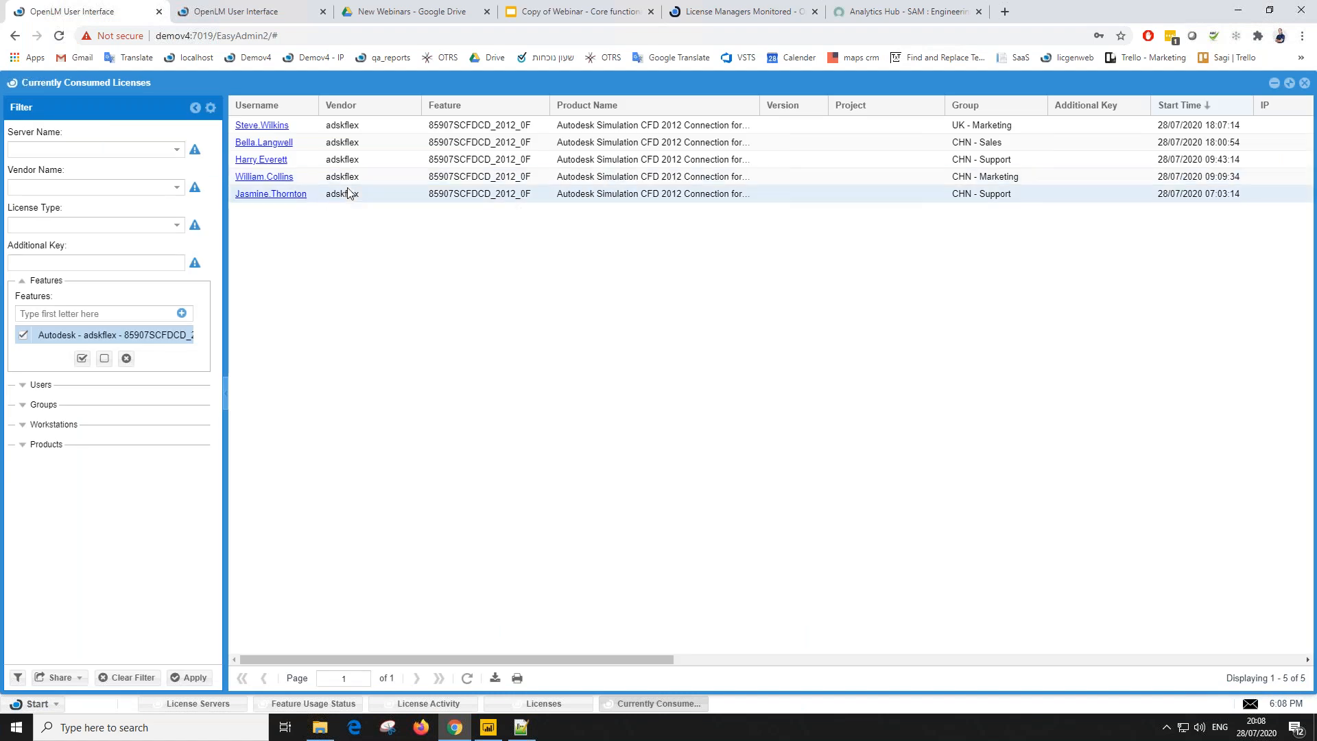
drag(496, 656, 331, 397)
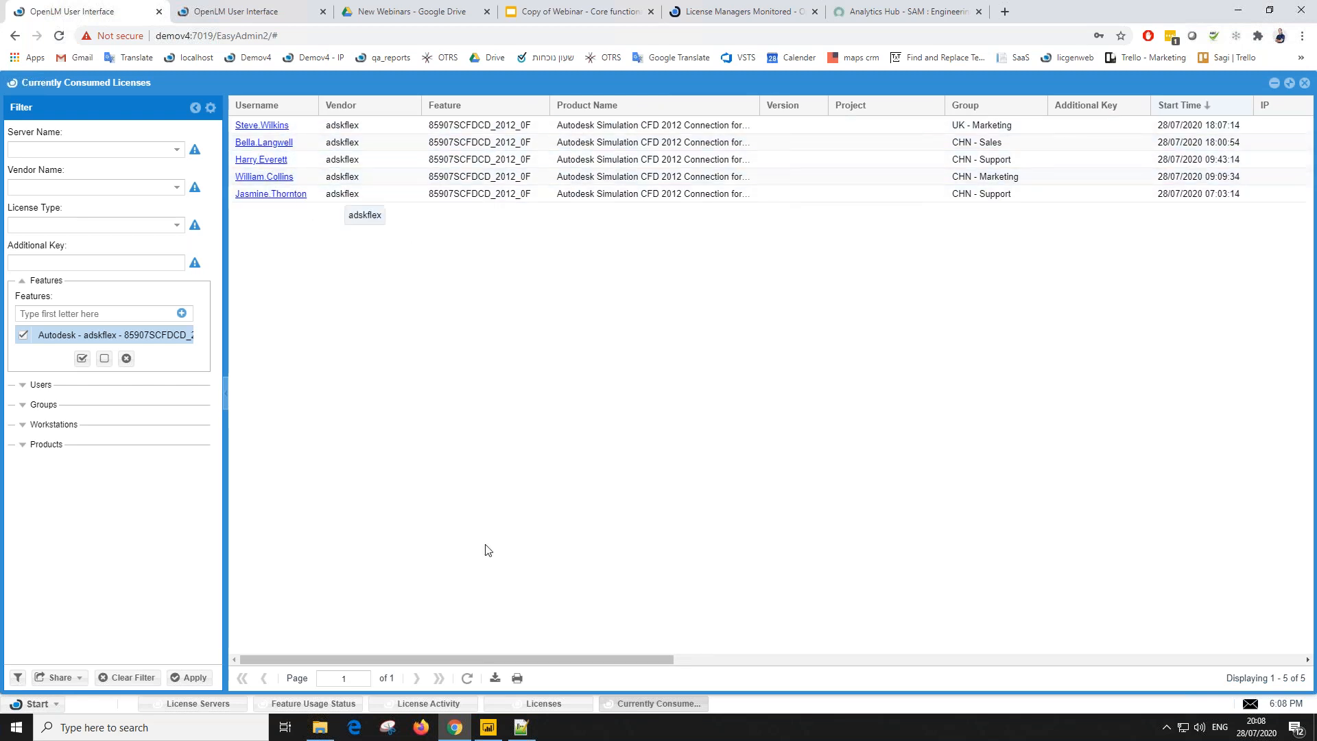
drag(658, 659, 824, 660)
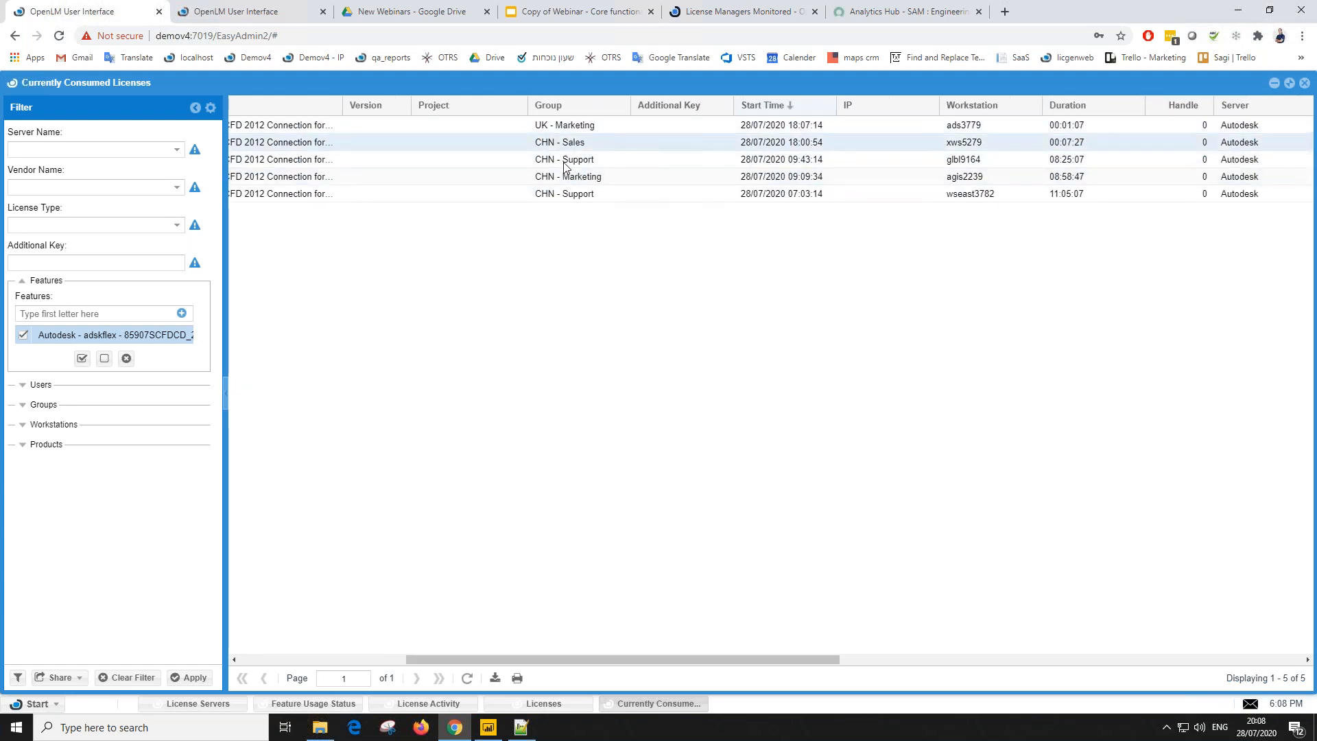
drag(791, 661, 976, 662)
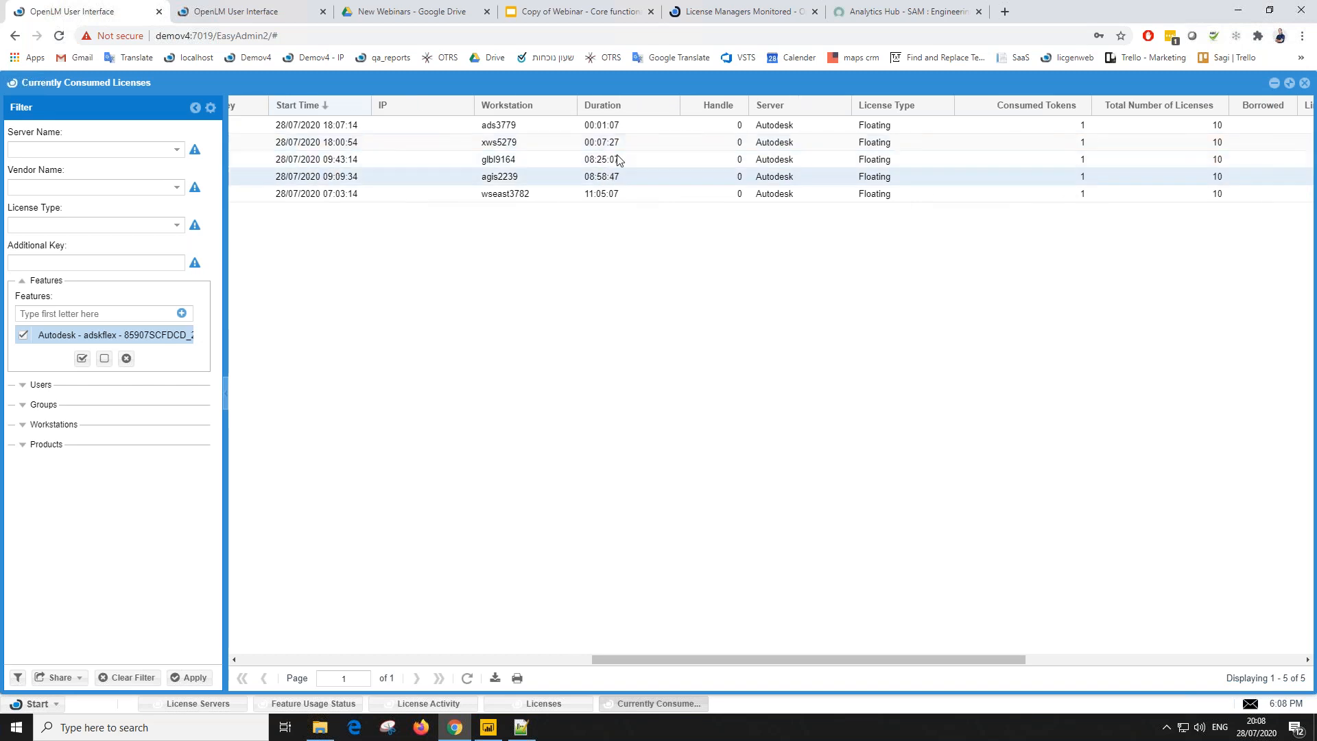
drag(833, 672, 1110, 671)
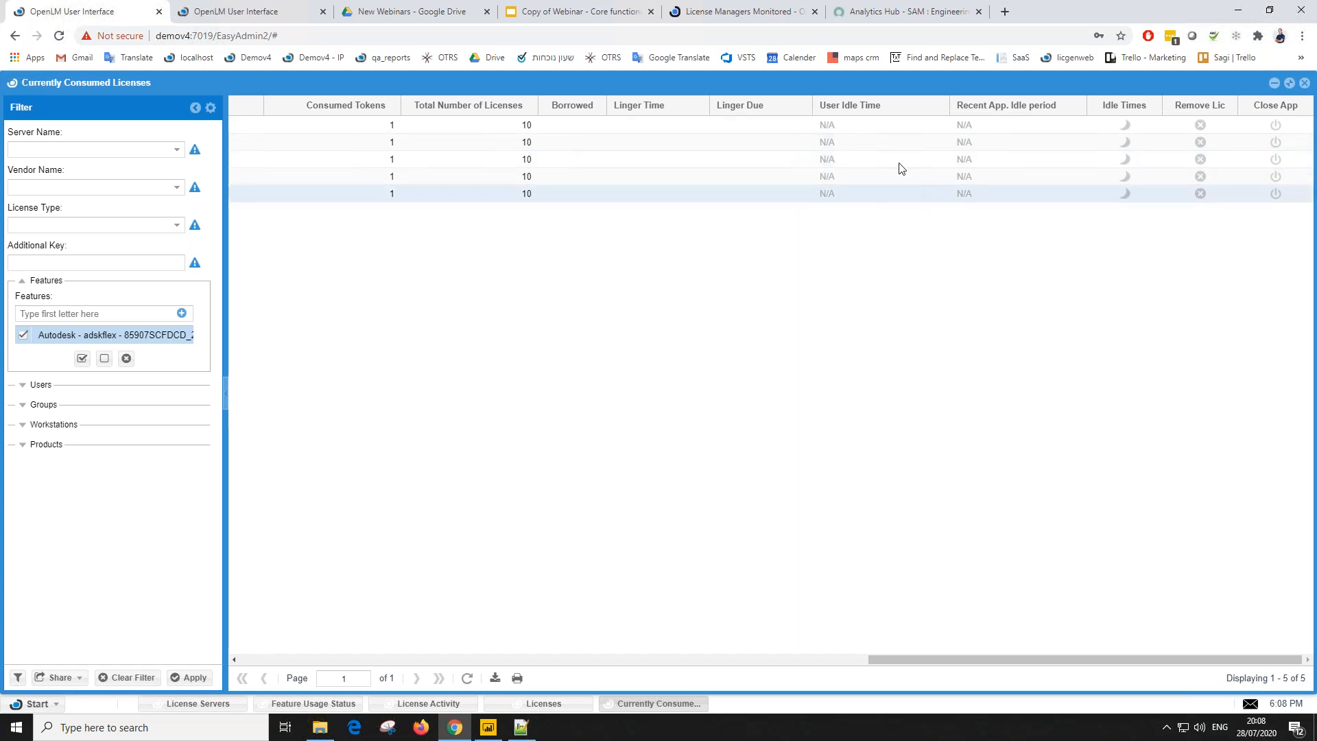
drag(944, 667, 837, 667)
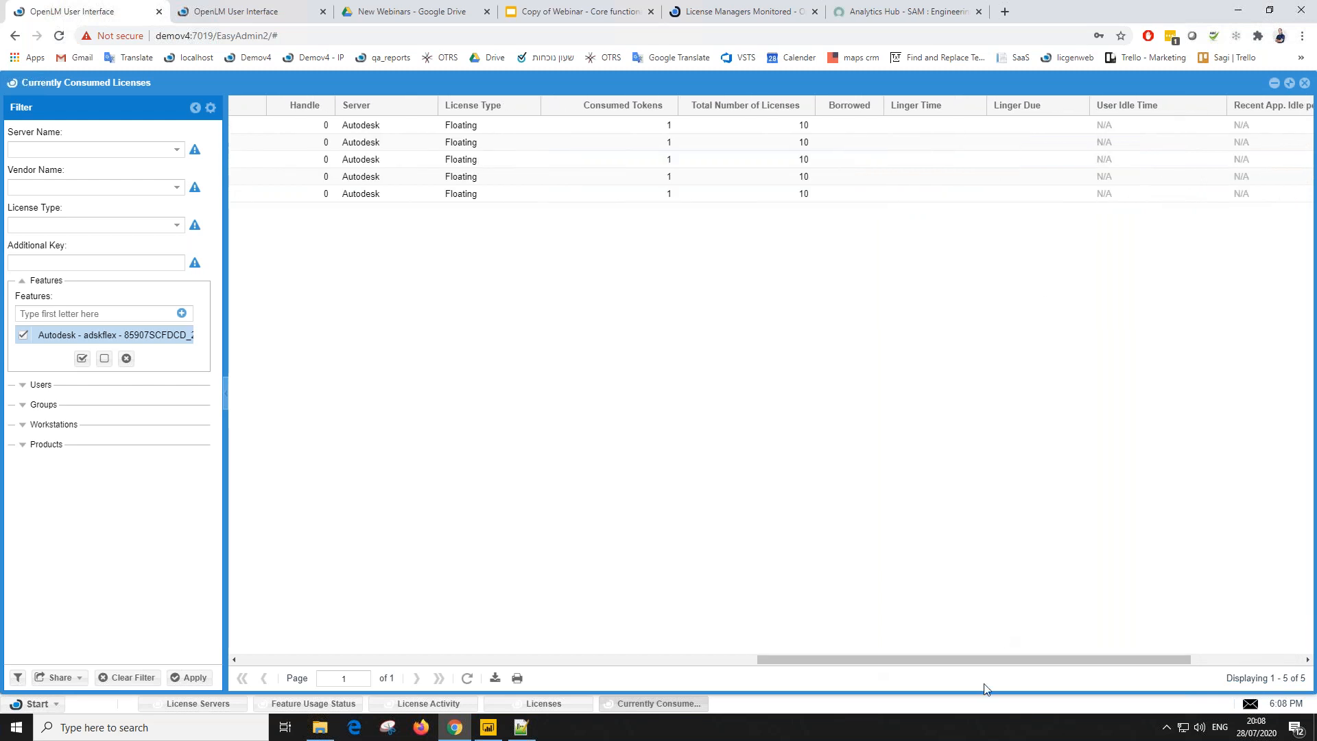
drag(961, 659, 444, 659)
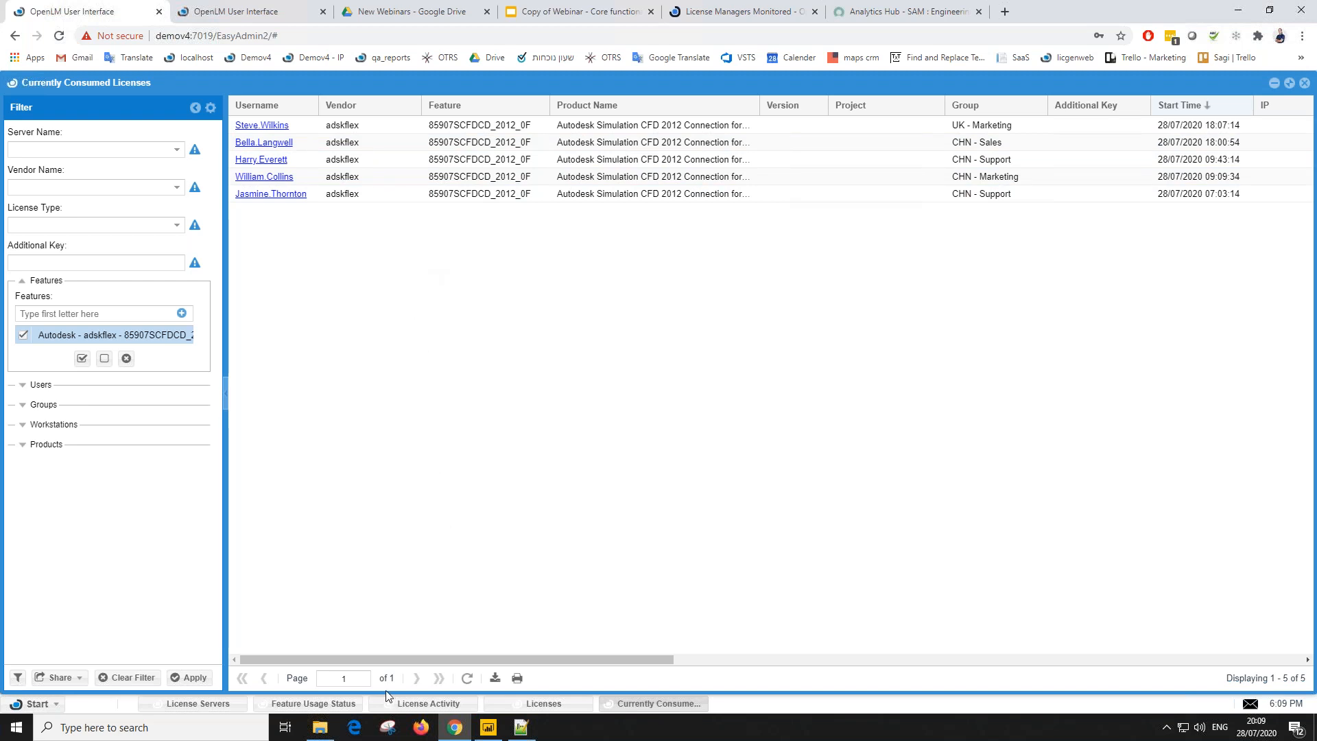
Step: Return to the license servers list and sort it by name in descending order
click(197, 705)
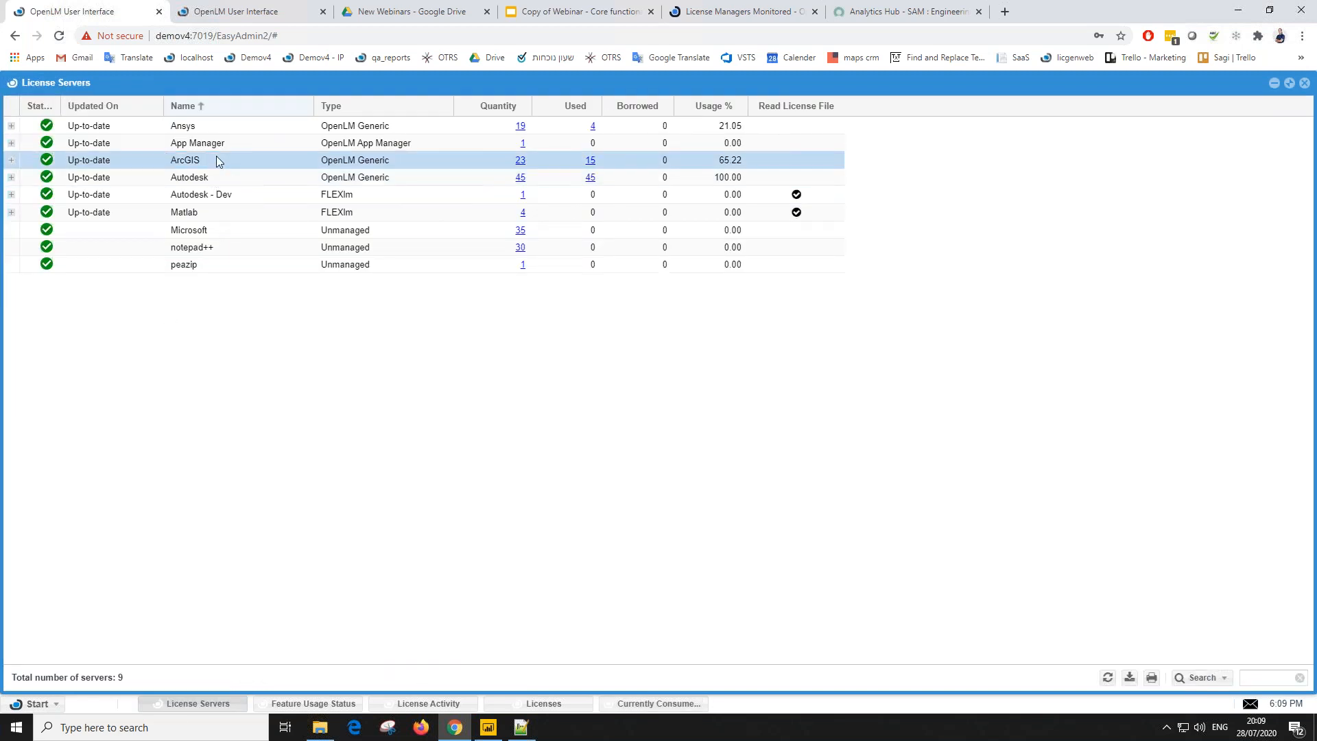
click(216, 109)
click(213, 110)
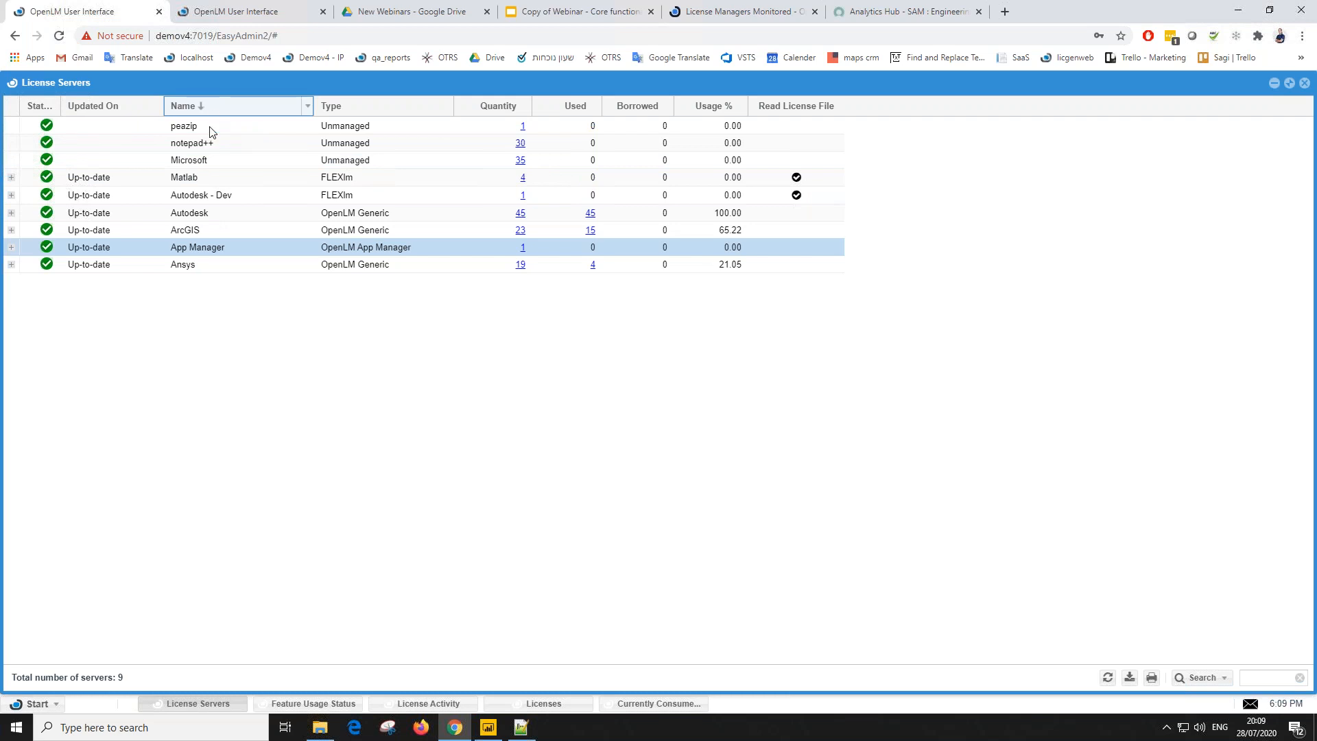
Step: Switch to the OpenLM instance at 10.0.0.162 and look through its license servers, their types and the total number of servers
click(248, 8)
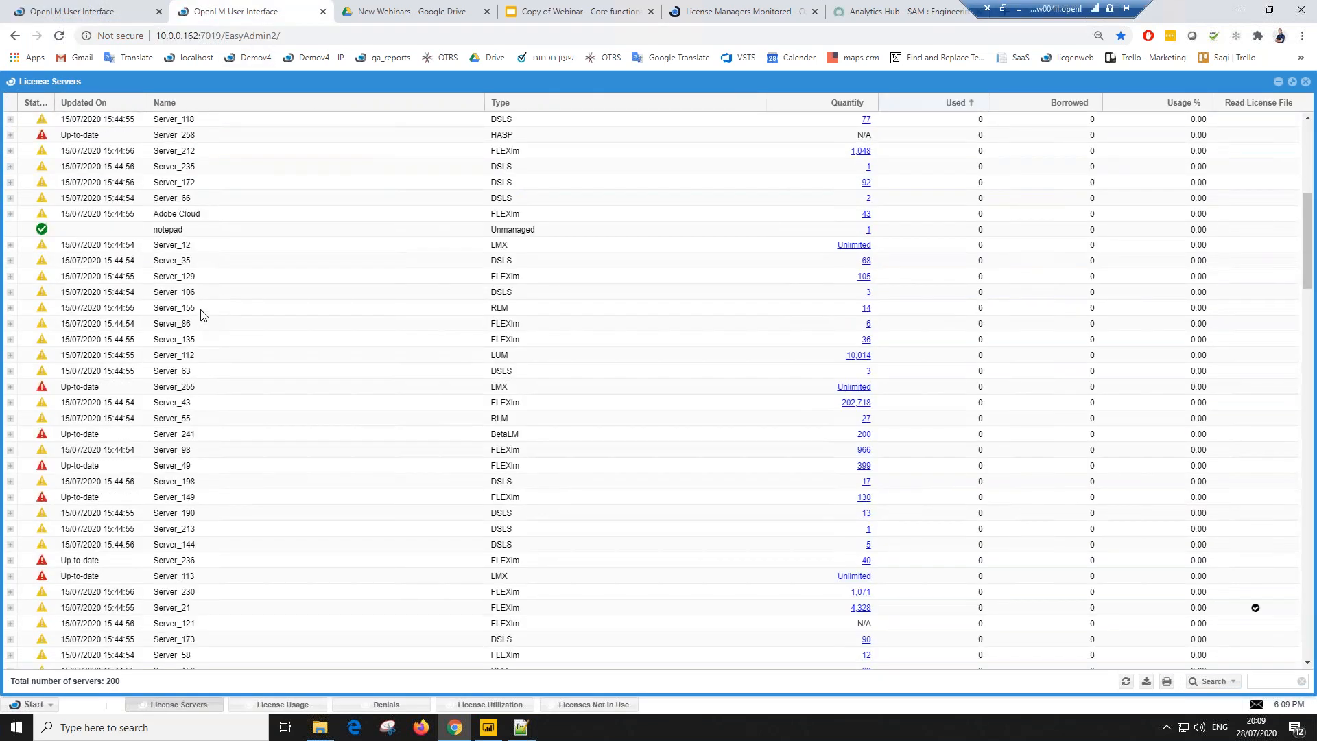
scroll(203, 315, down, 3)
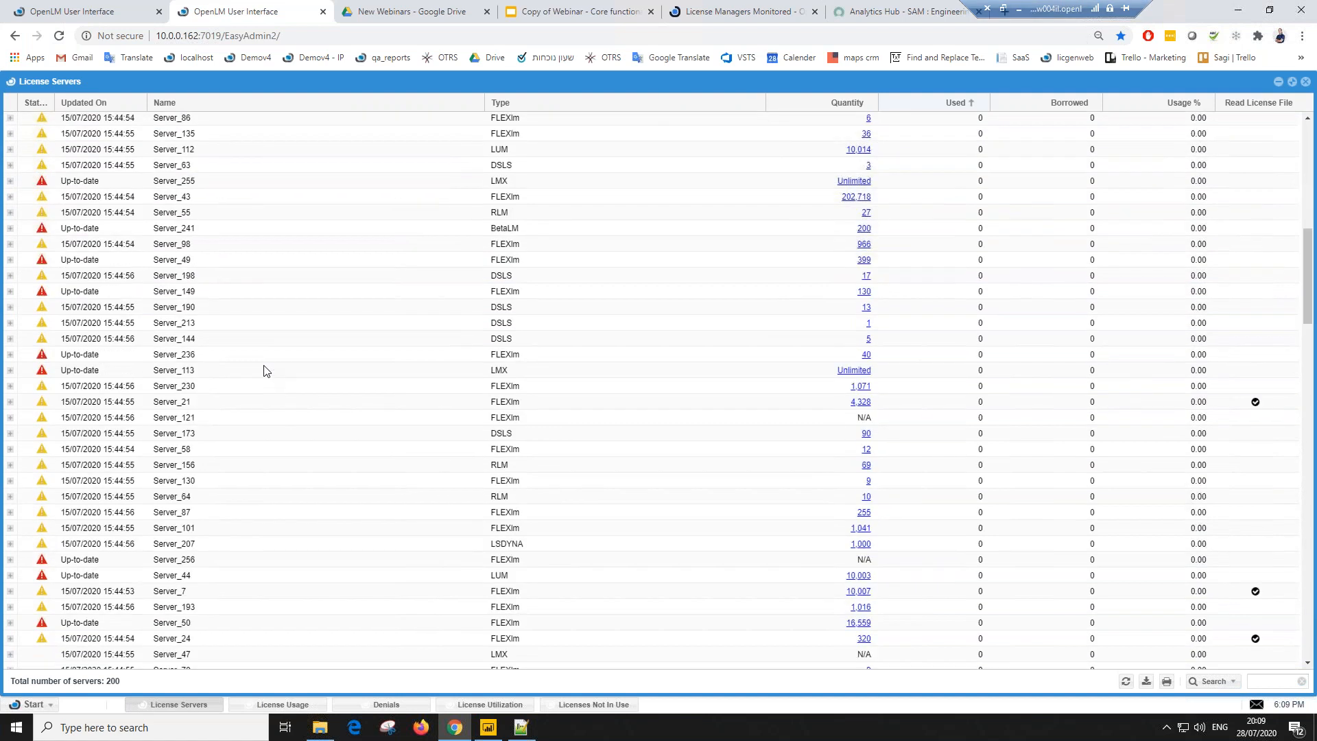
scroll(274, 373, down, 4)
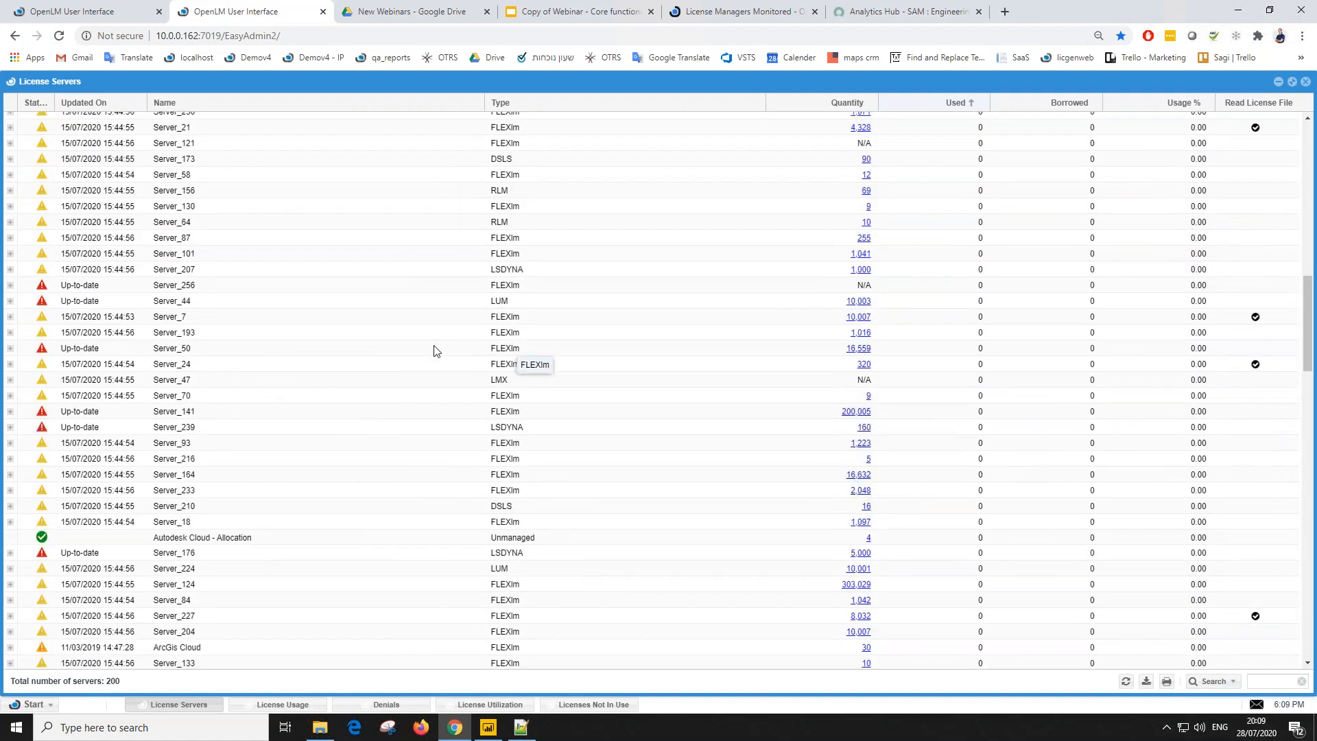
scroll(420, 355, up, 10)
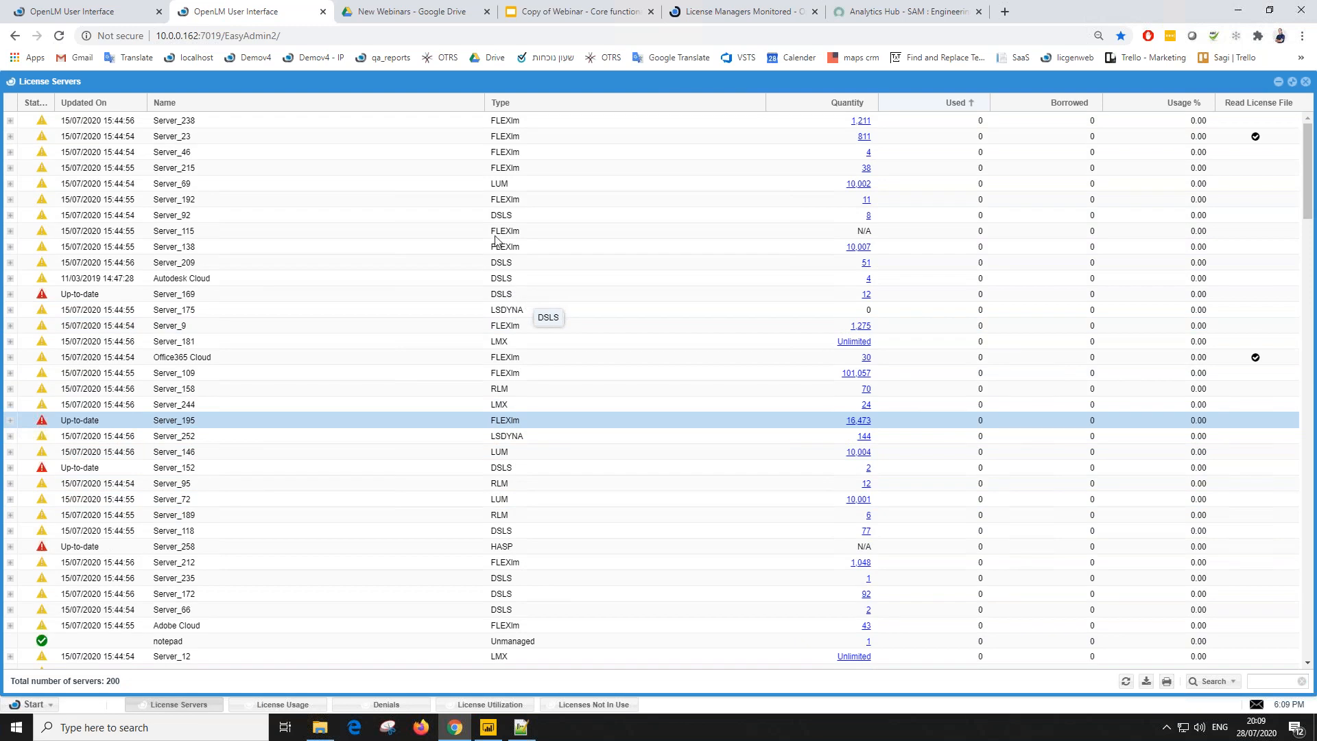
scroll(494, 240, down, 5)
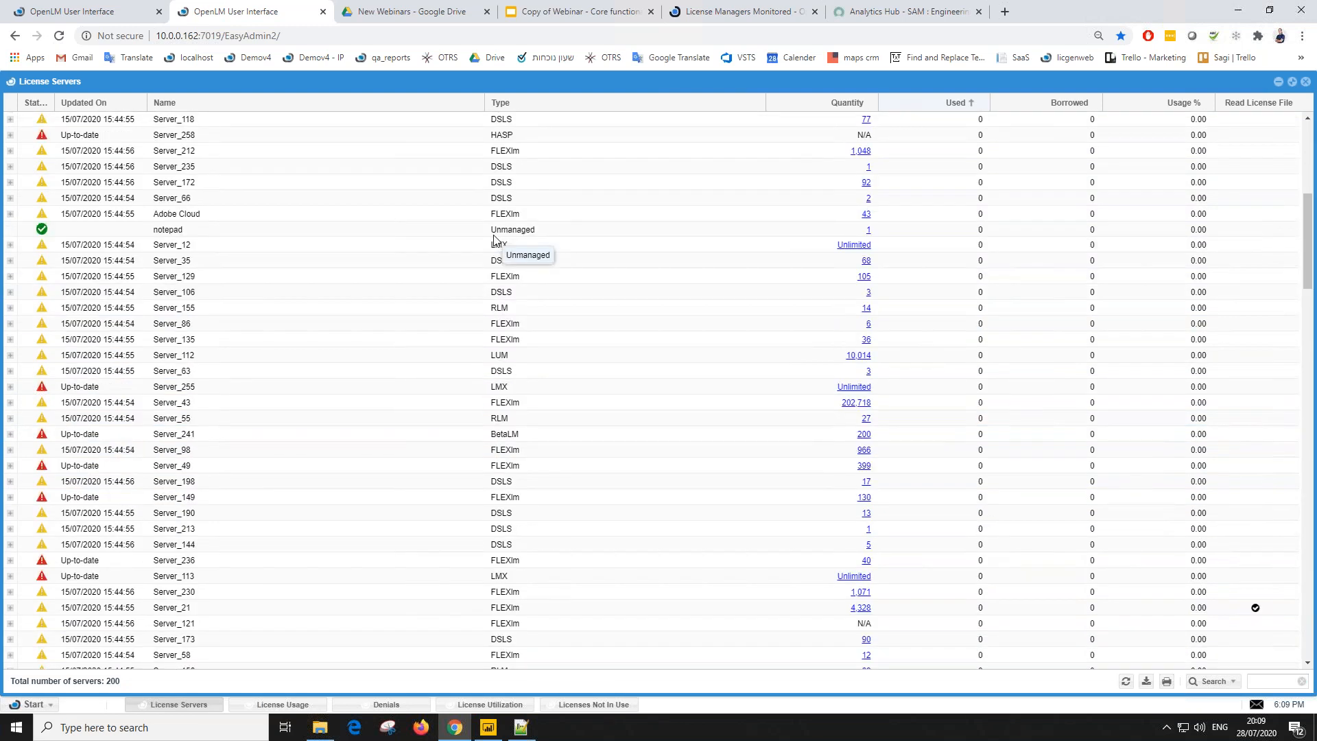
scroll(494, 240, down, 6)
double_click(448, 695)
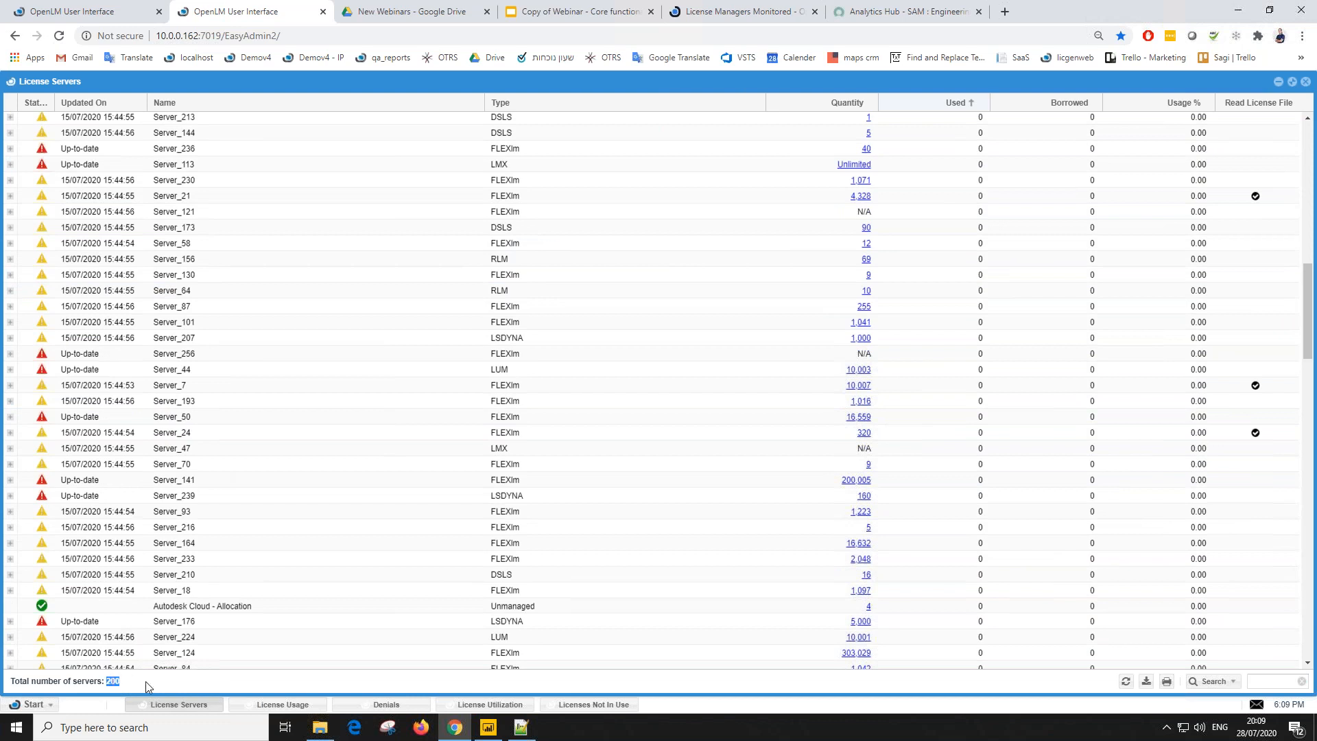
scroll(197, 644, down, 3)
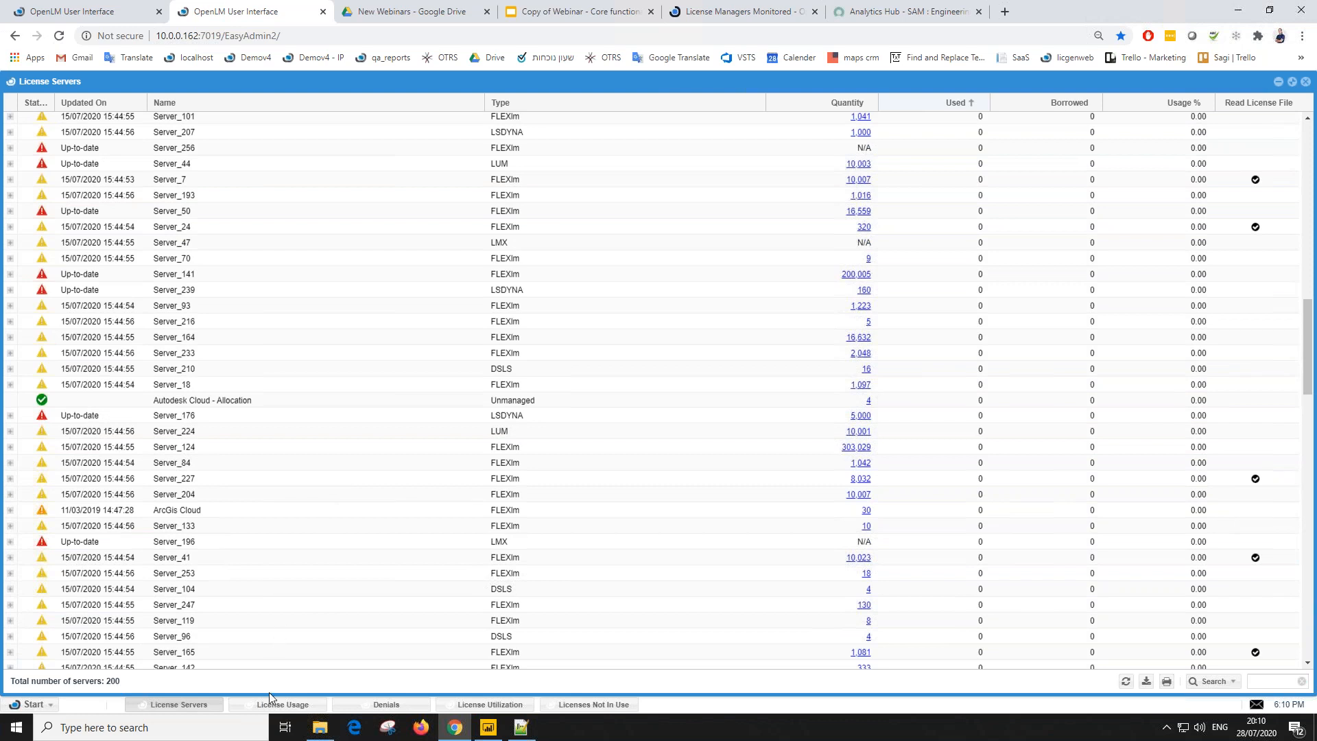
Step: Open the license usage chart for Server_2 and narrow its displayed range to about 11 September to late October 2016
click(262, 710)
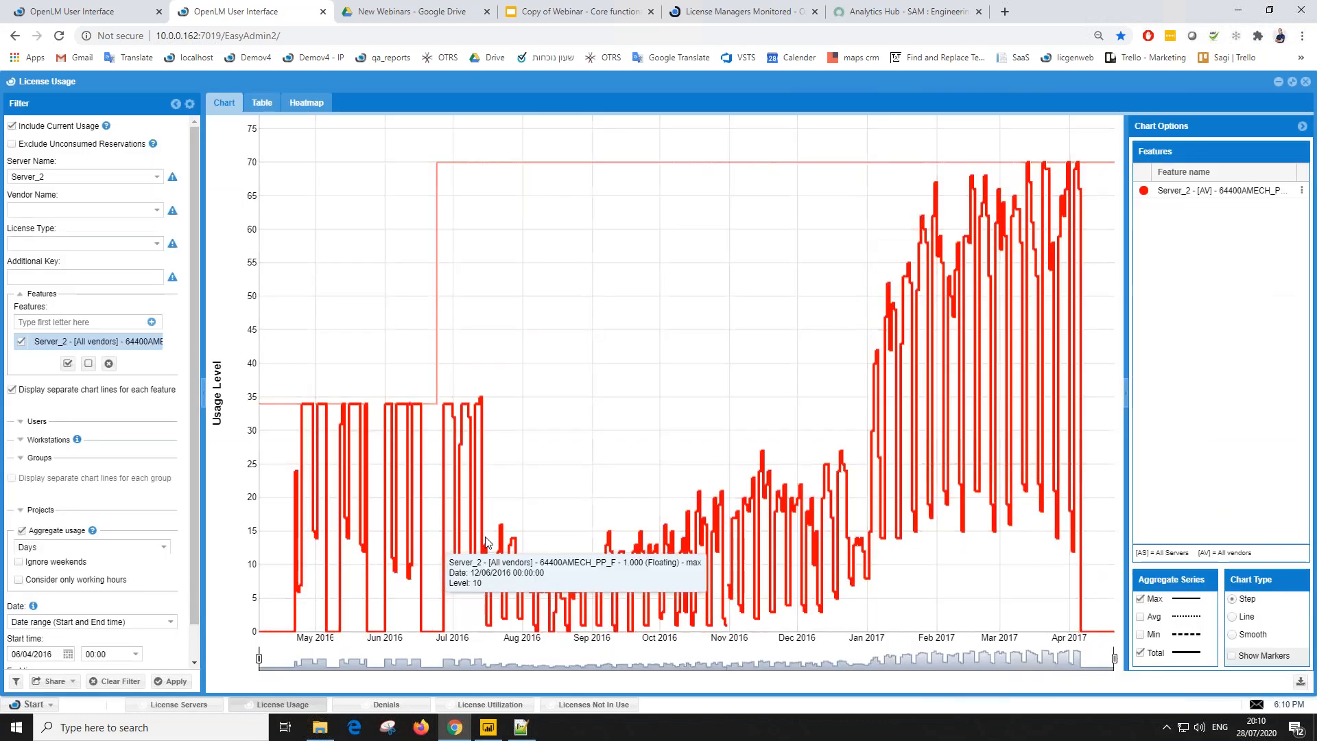
drag(1114, 658, 774, 658)
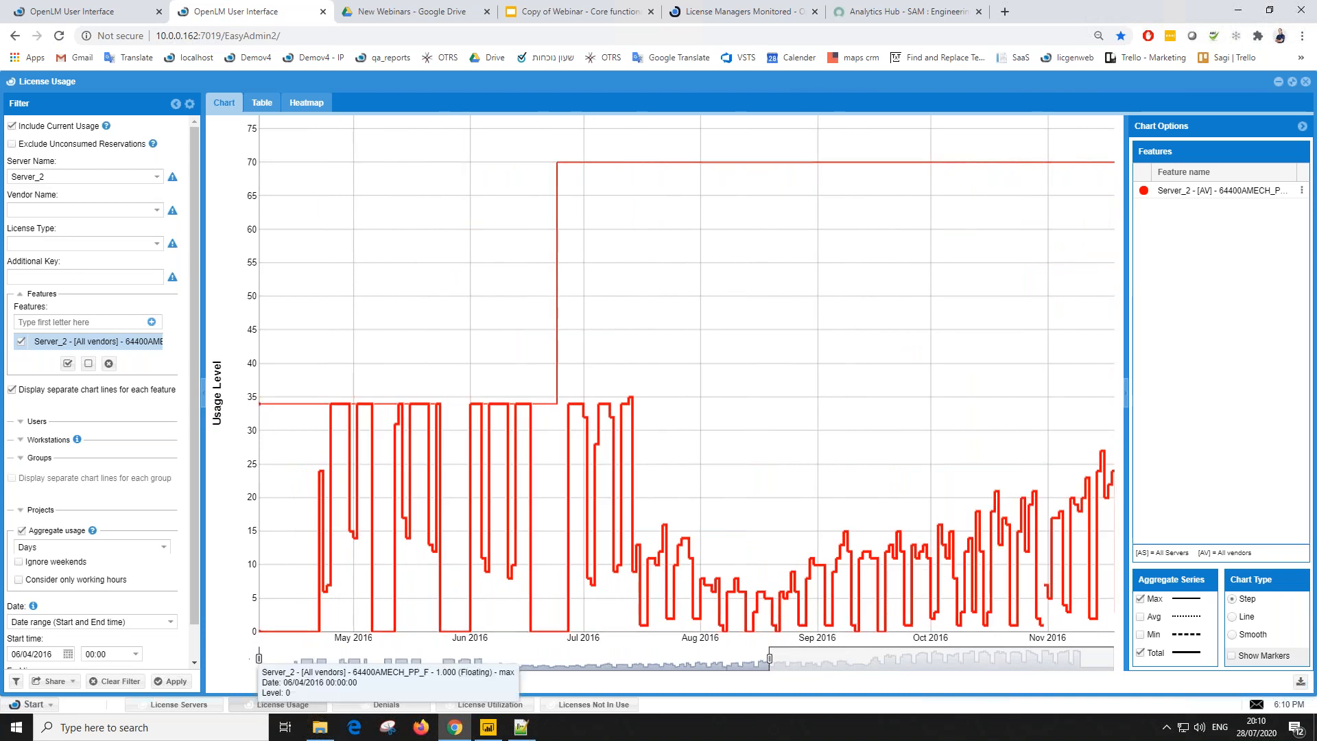
drag(259, 658, 685, 648)
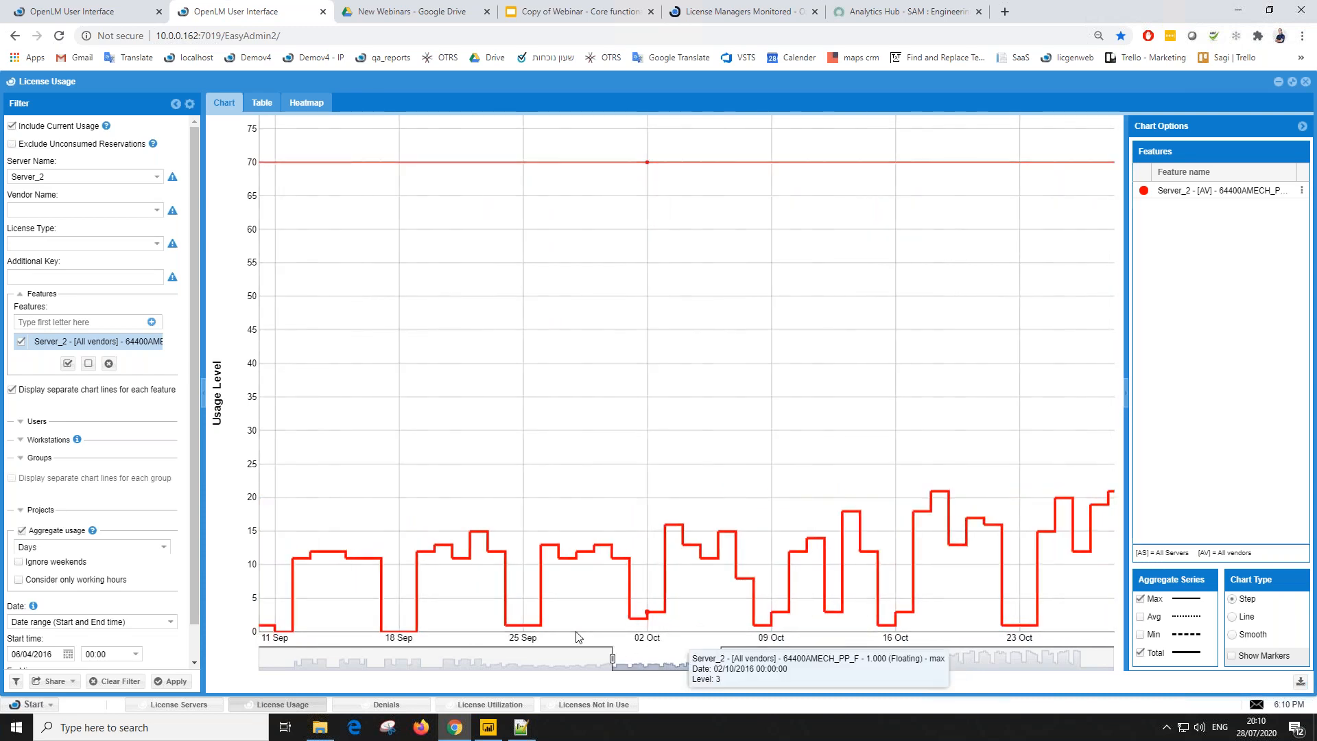
Step: Review the usage chart's filter options, from server and features to usage aggregation and date range
scroll(120, 227, down, 1)
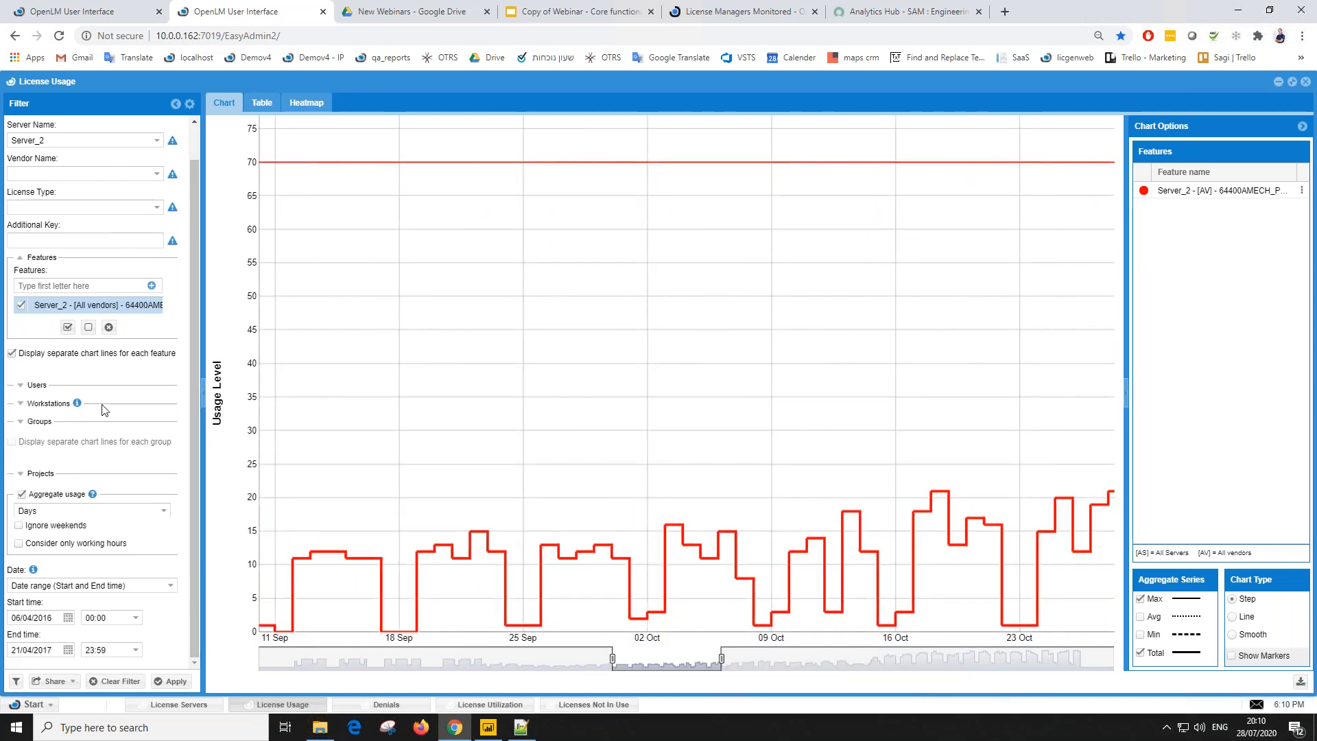
scroll(104, 410, up, 1)
drag(198, 310, 181, 344)
scroll(195, 336, up, 1)
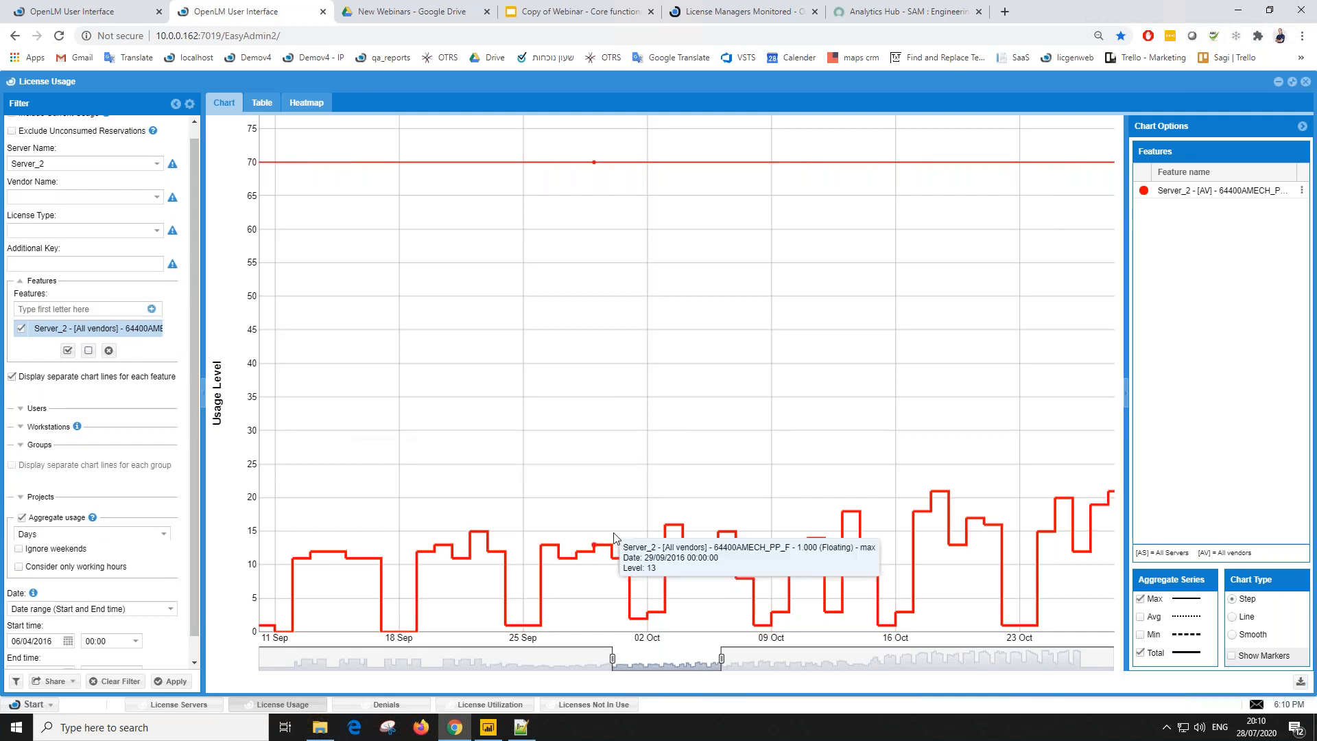
Step: Inspect the license activity behind points on the usage chart, and move the displayed range to about 5 February to late March 2017
drag(689, 656, 683, 656)
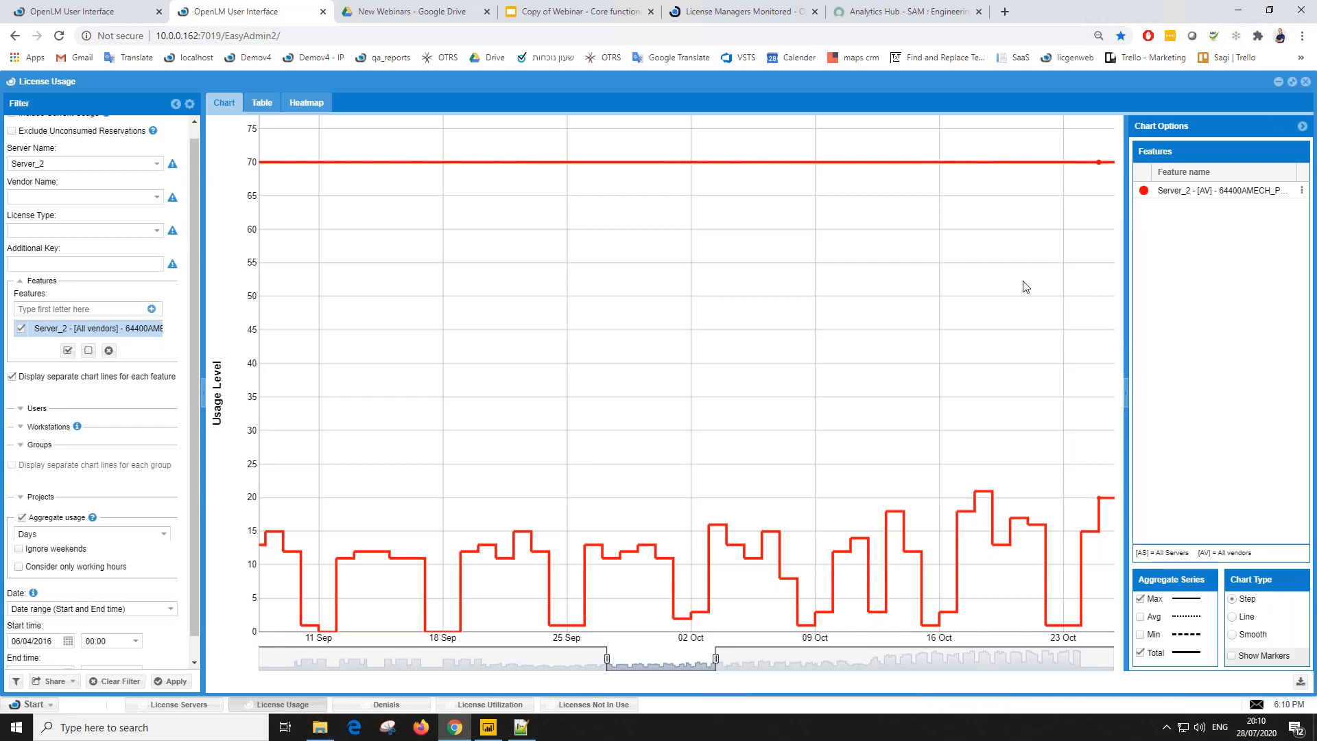
click(663, 488)
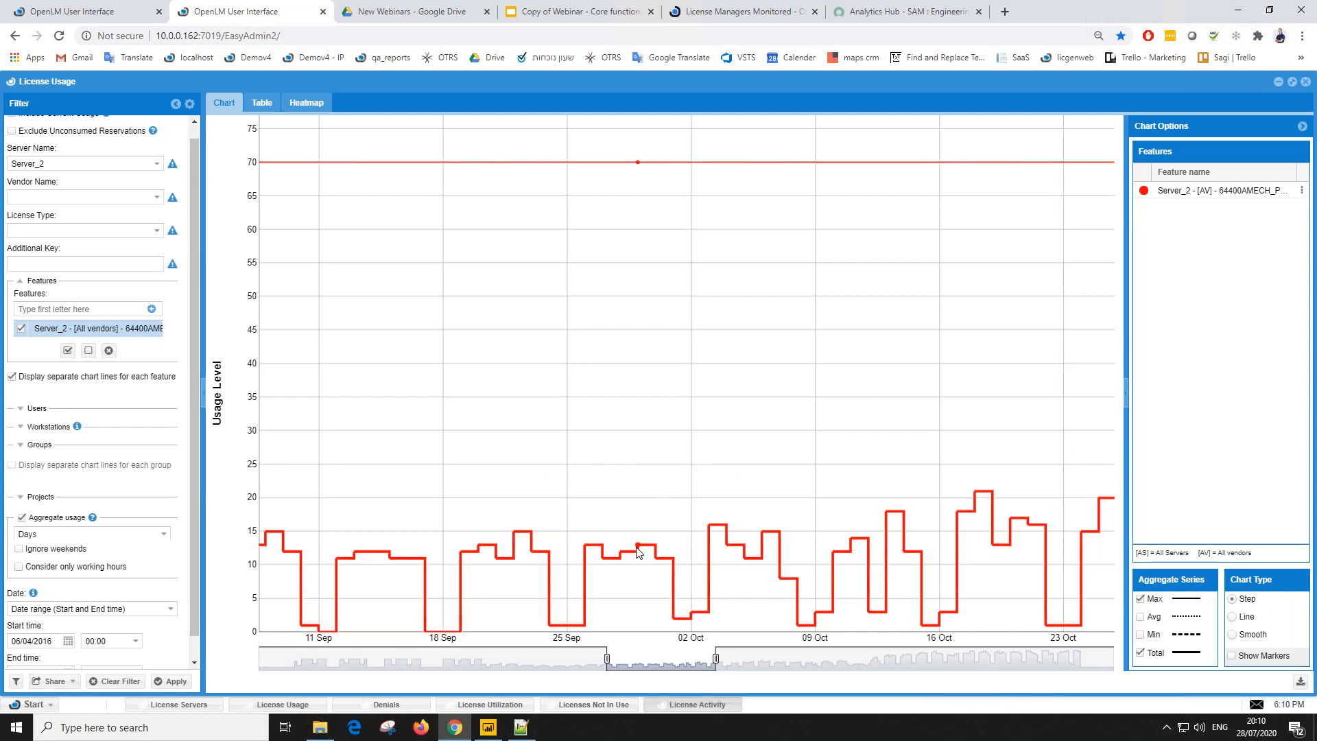
click(458, 284)
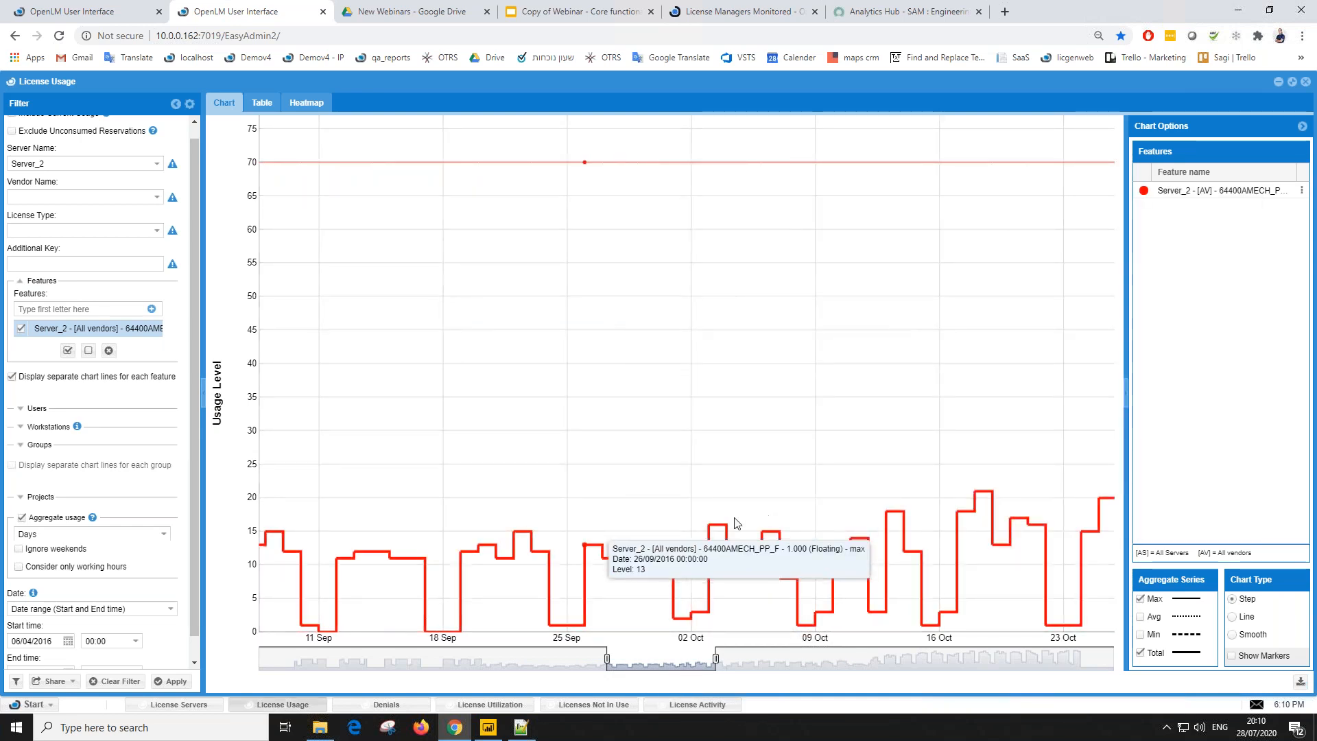
click(726, 543)
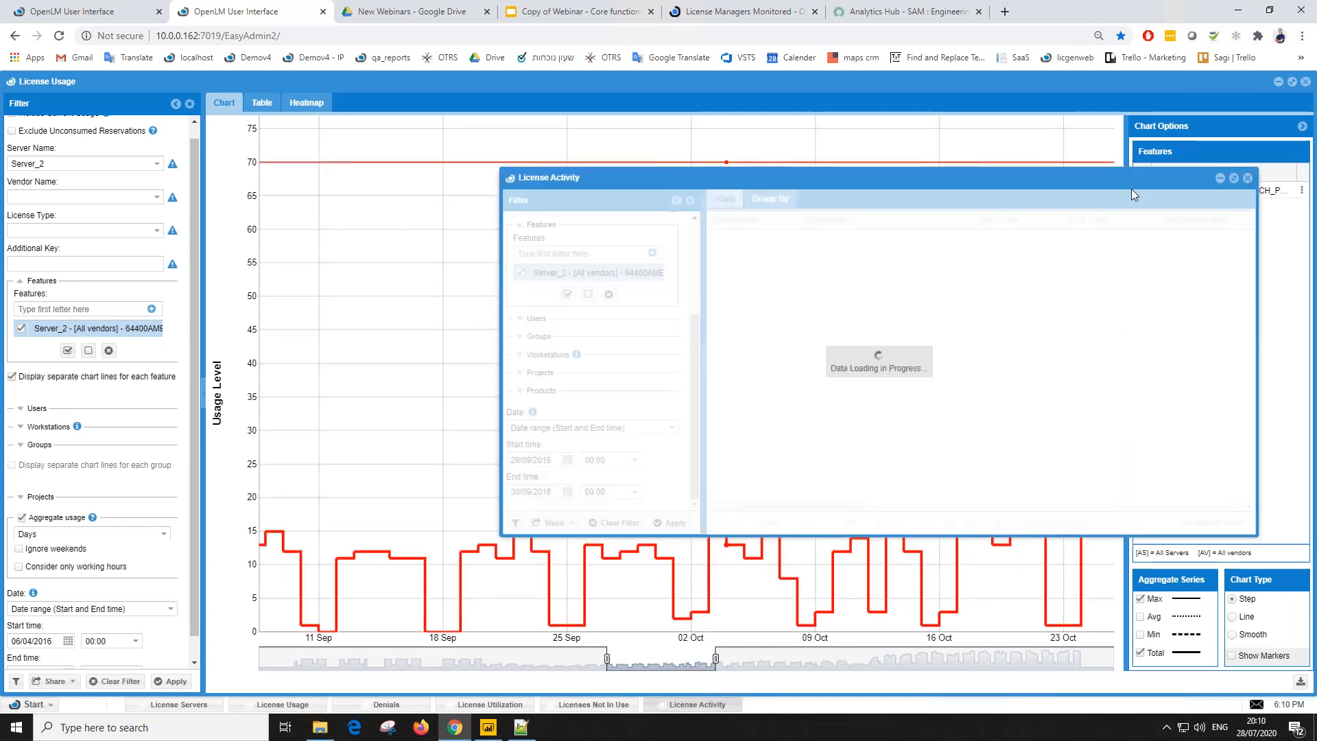
click(1220, 178)
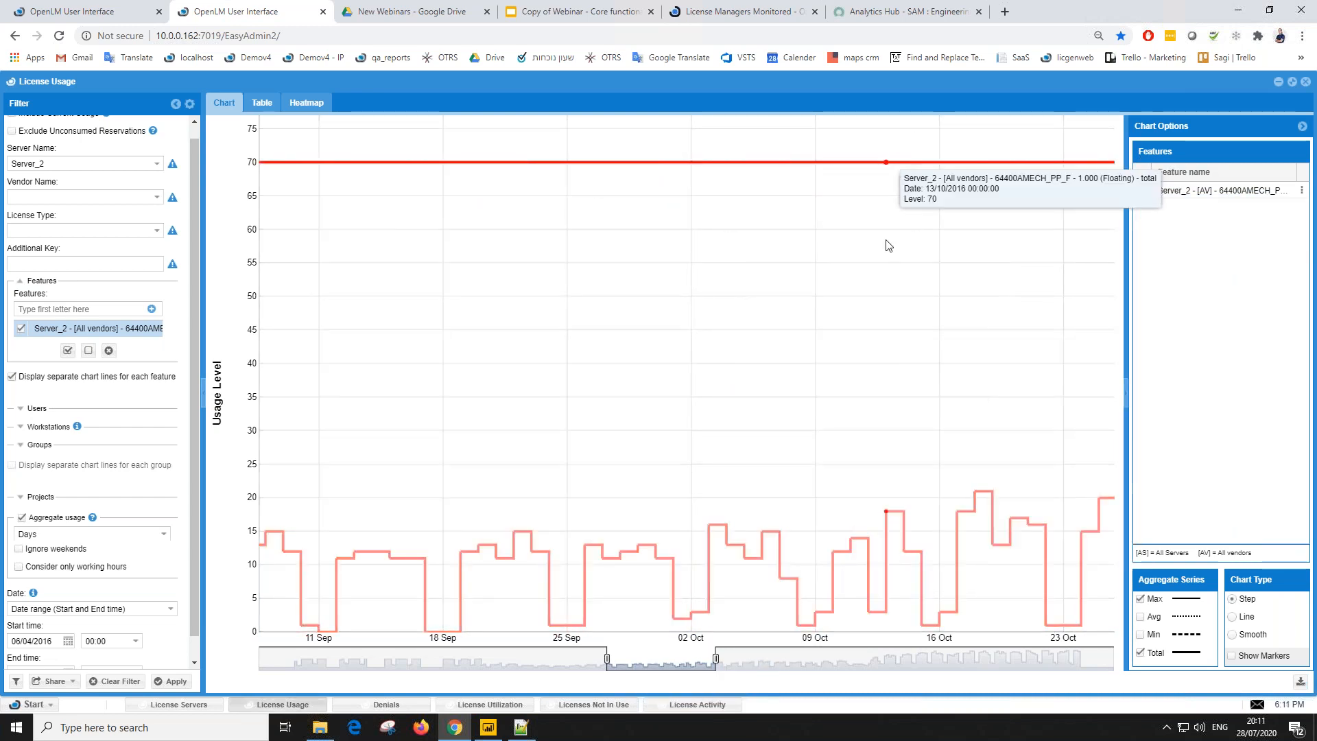
drag(664, 659, 979, 676)
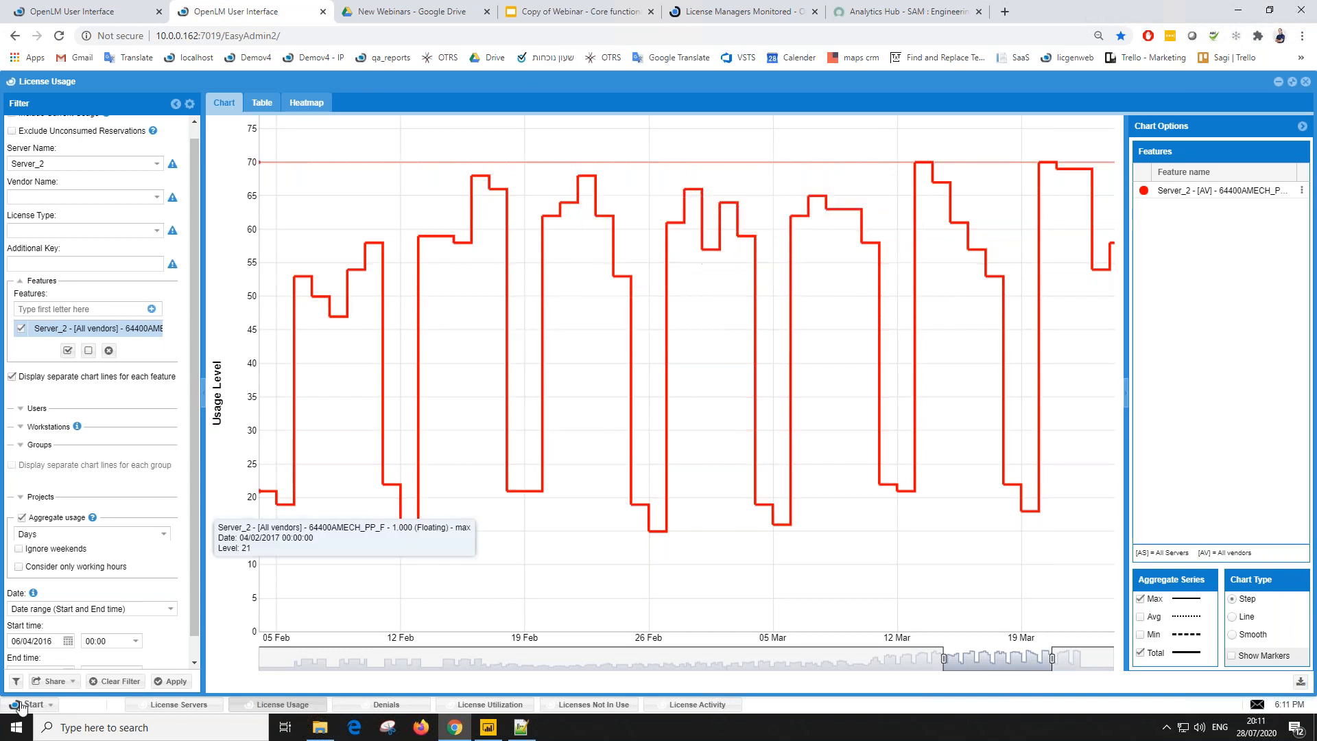
Step: Load the saved filter Heatmap Demo and apply it to the license usage chart
click(17, 681)
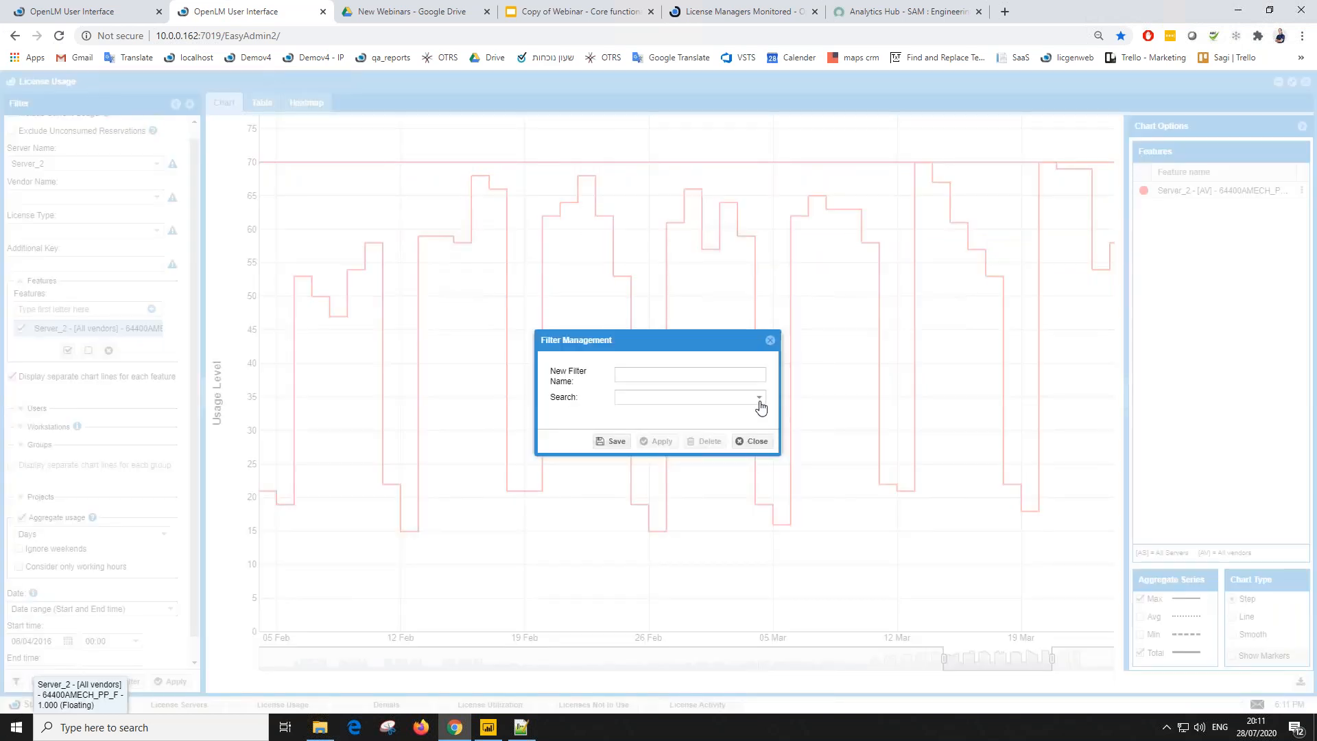
click(759, 397)
scroll(653, 535, down, 3)
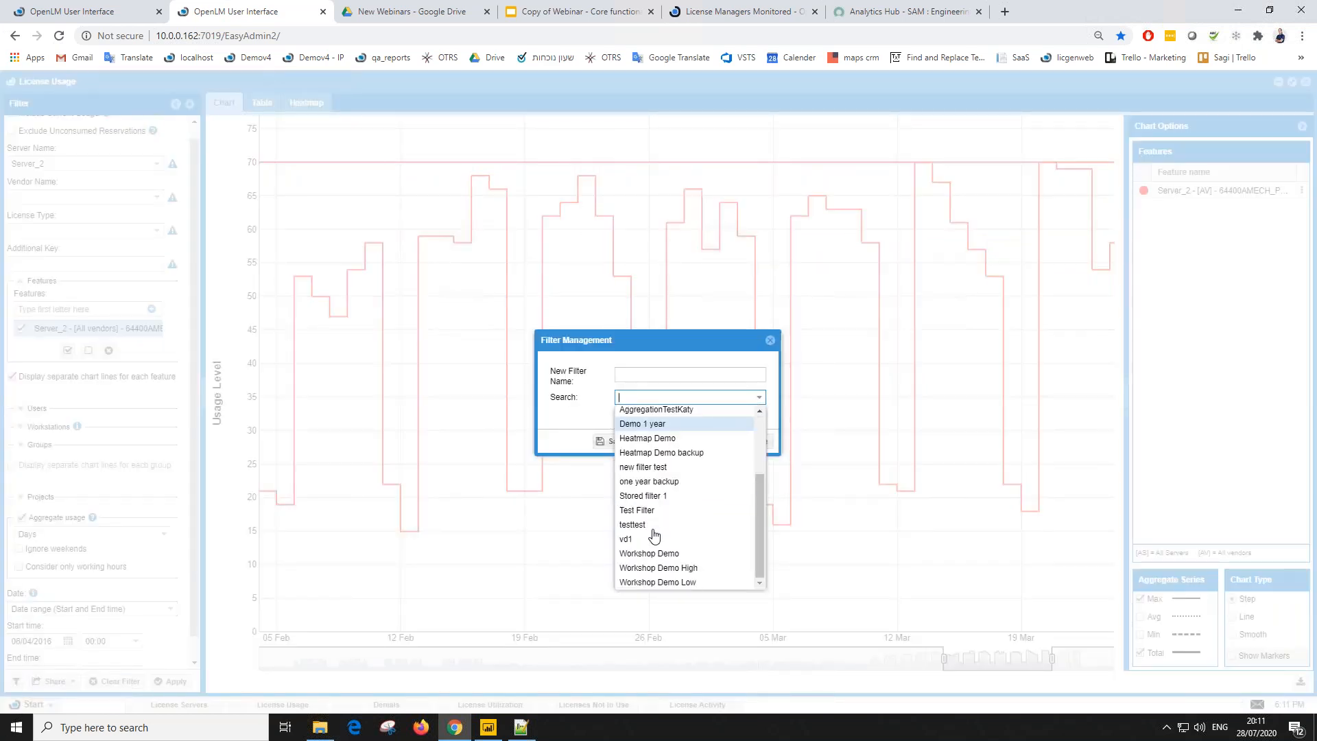
click(660, 440)
click(668, 442)
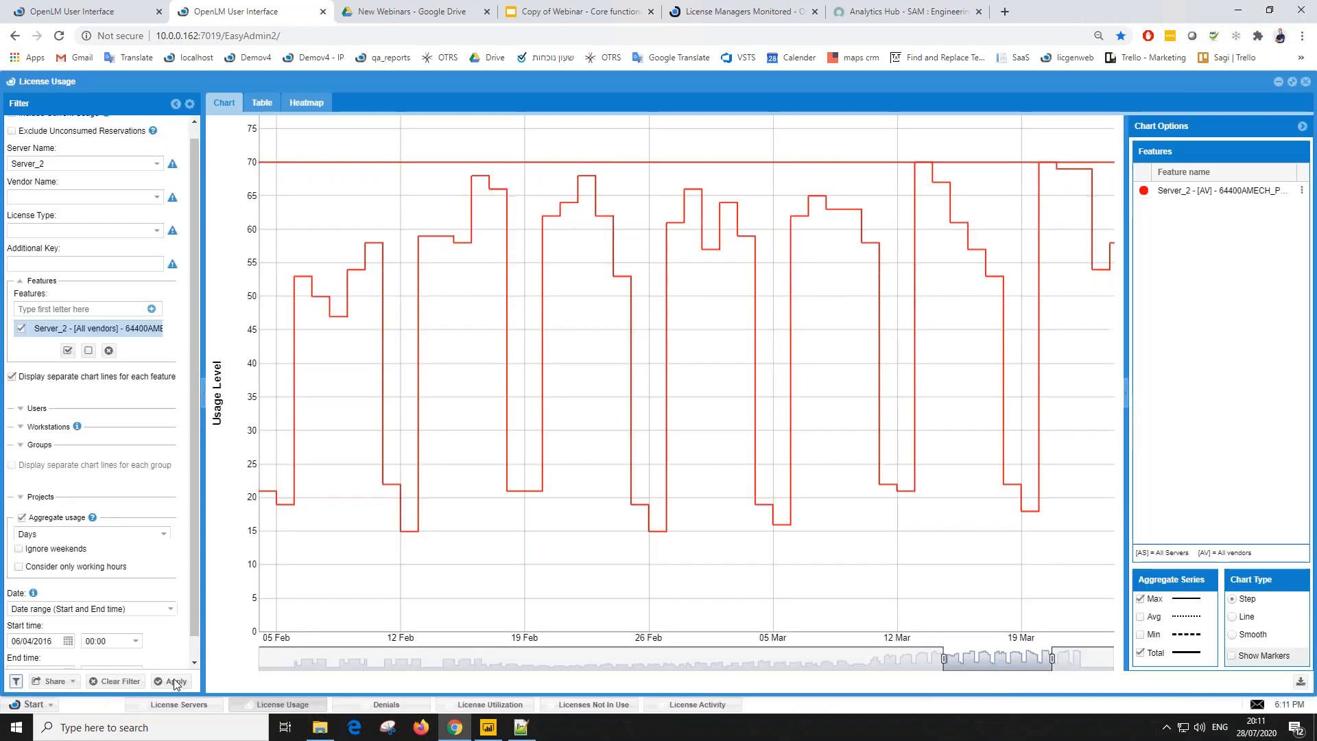
click(175, 681)
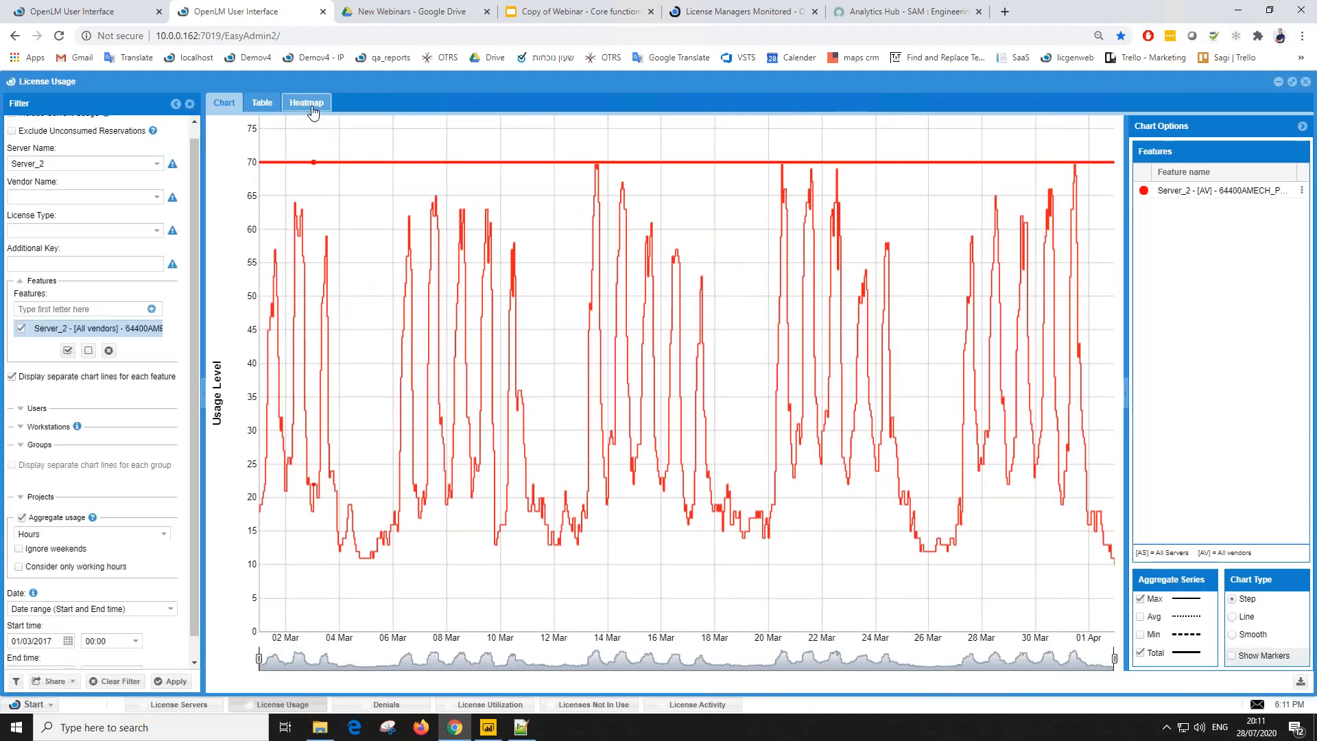
Step: Examine the license usage heatmap for hourly percentages of concurrent licenses used across the days of March
click(305, 103)
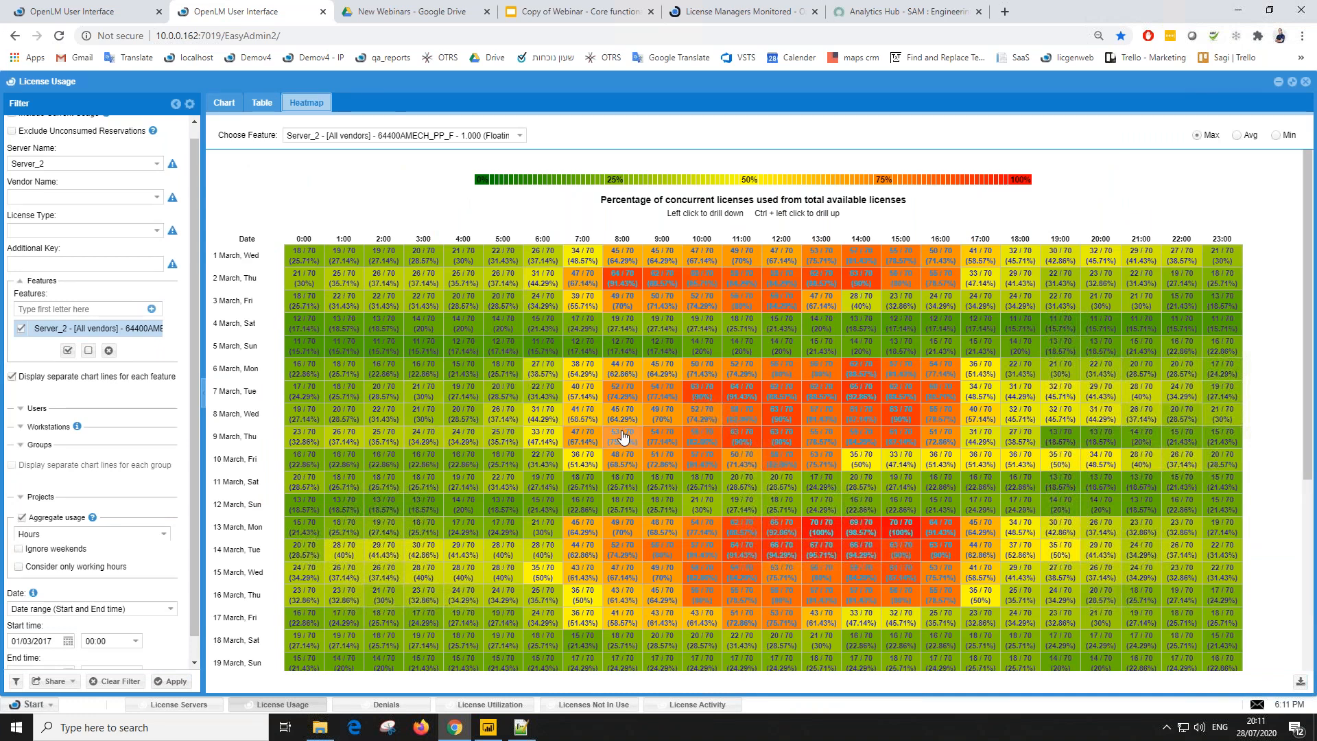
scroll(622, 436, down, 1)
scroll(622, 436, up, 1)
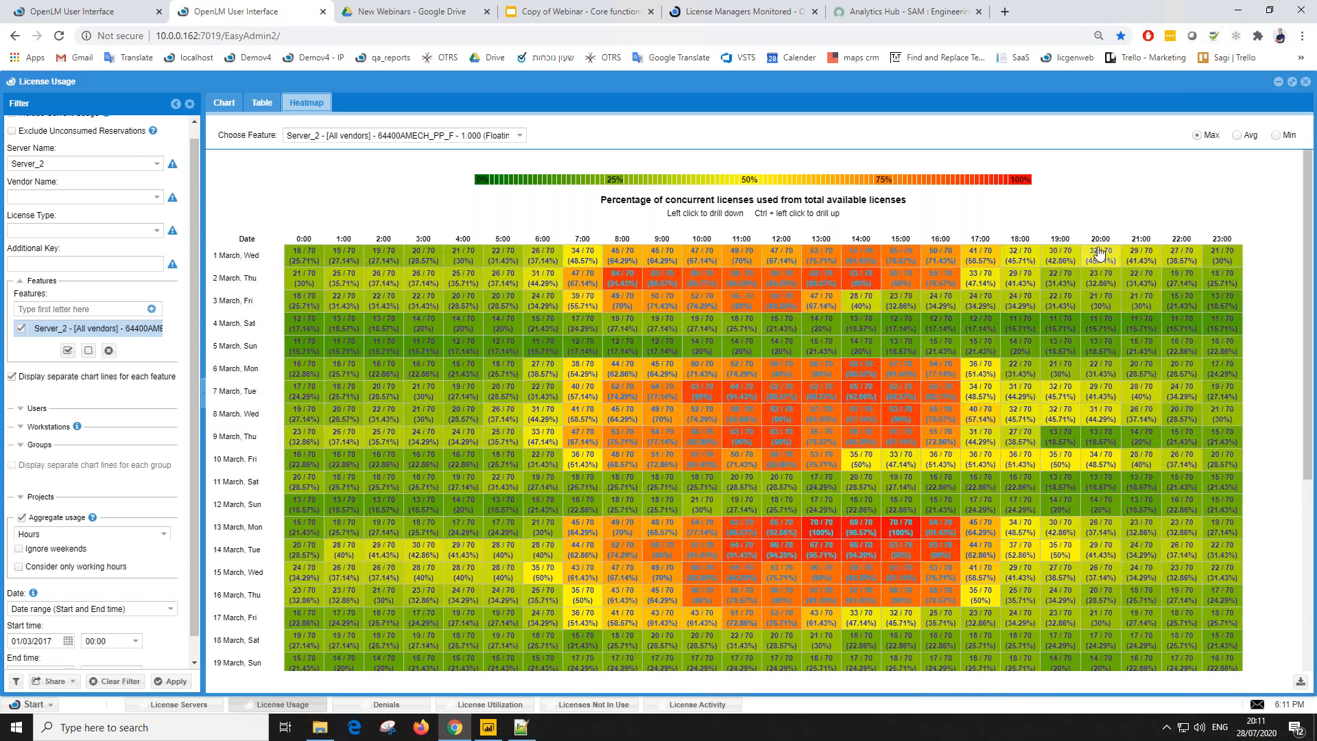
scroll(260, 361, down, 1)
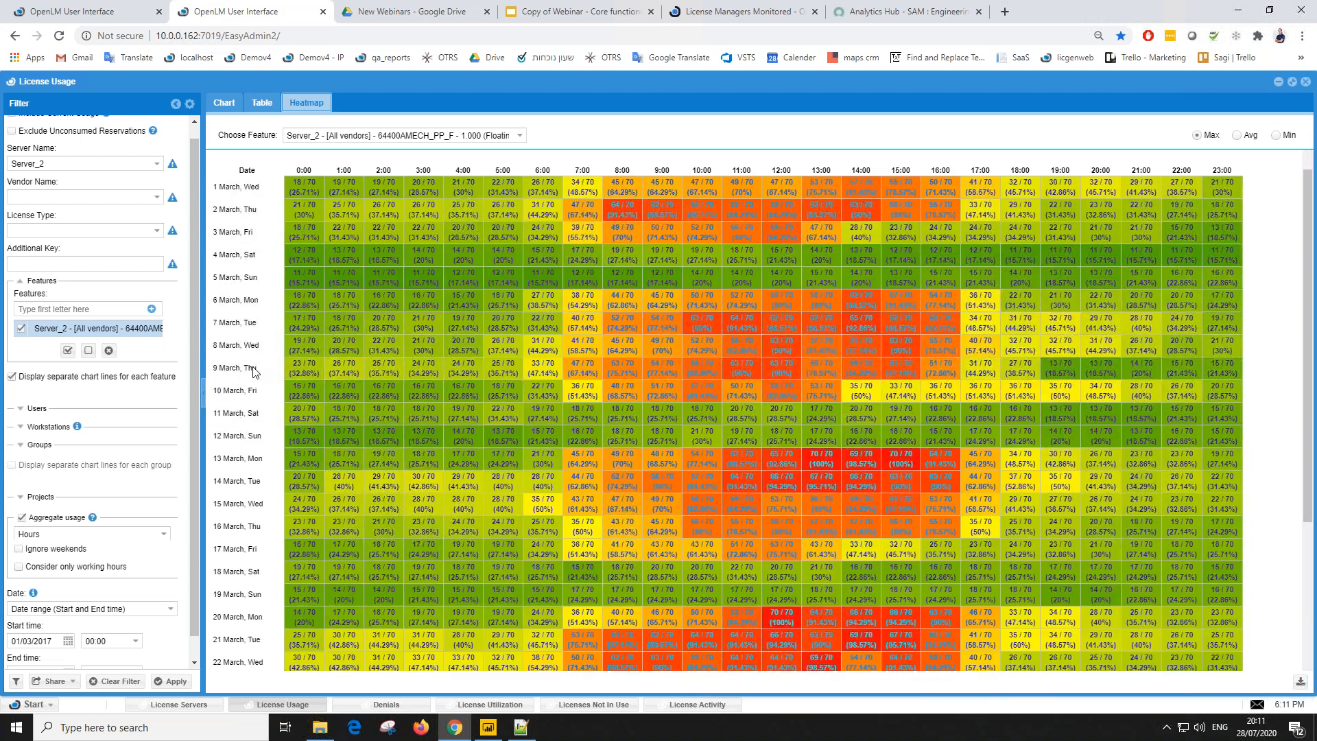
scroll(253, 371, down, 1)
scroll(251, 453, up, 2)
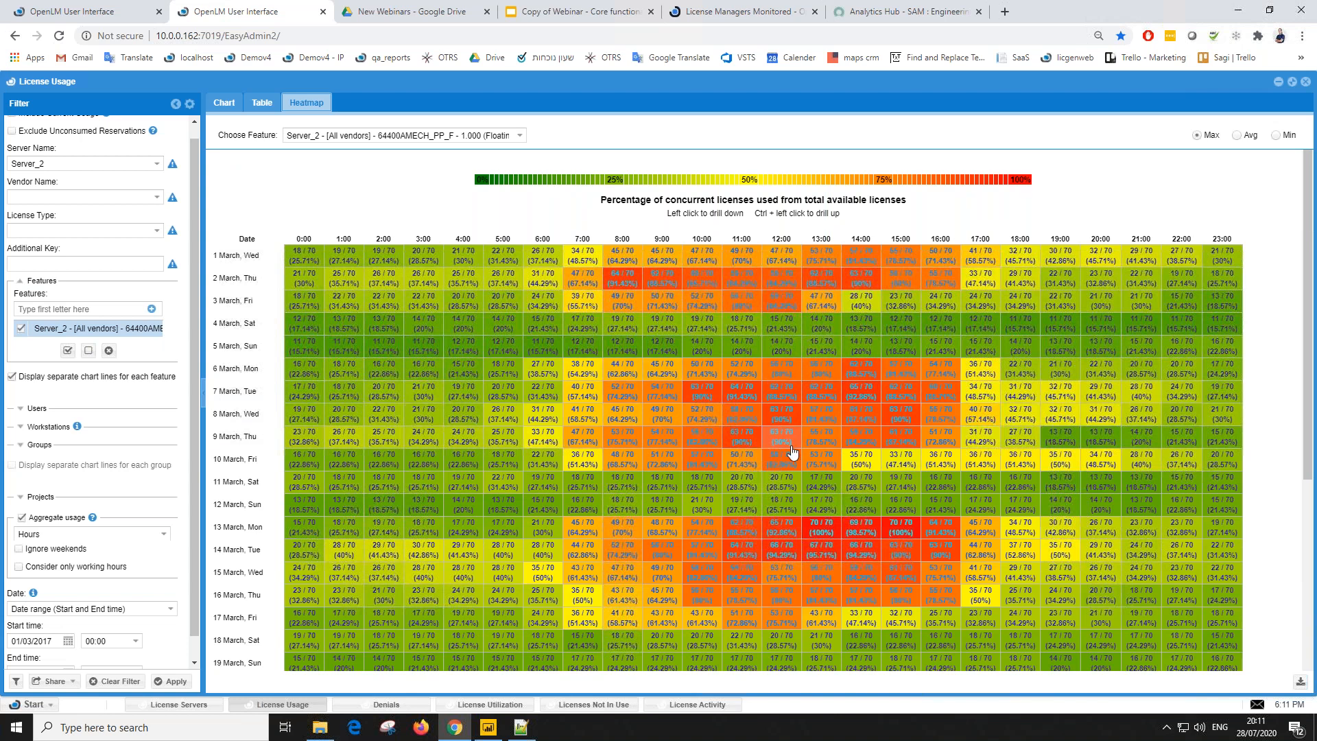
scroll(792, 451, down, 1)
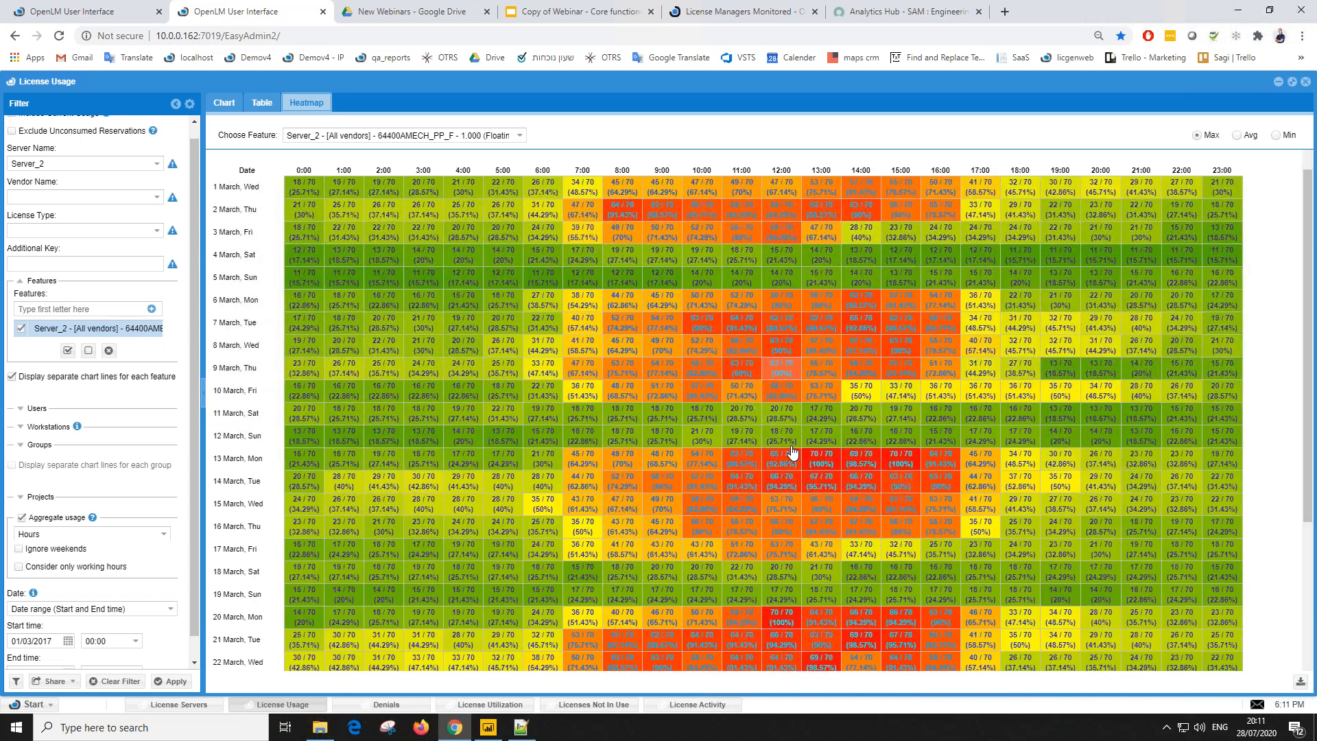
scroll(792, 451, down, 2)
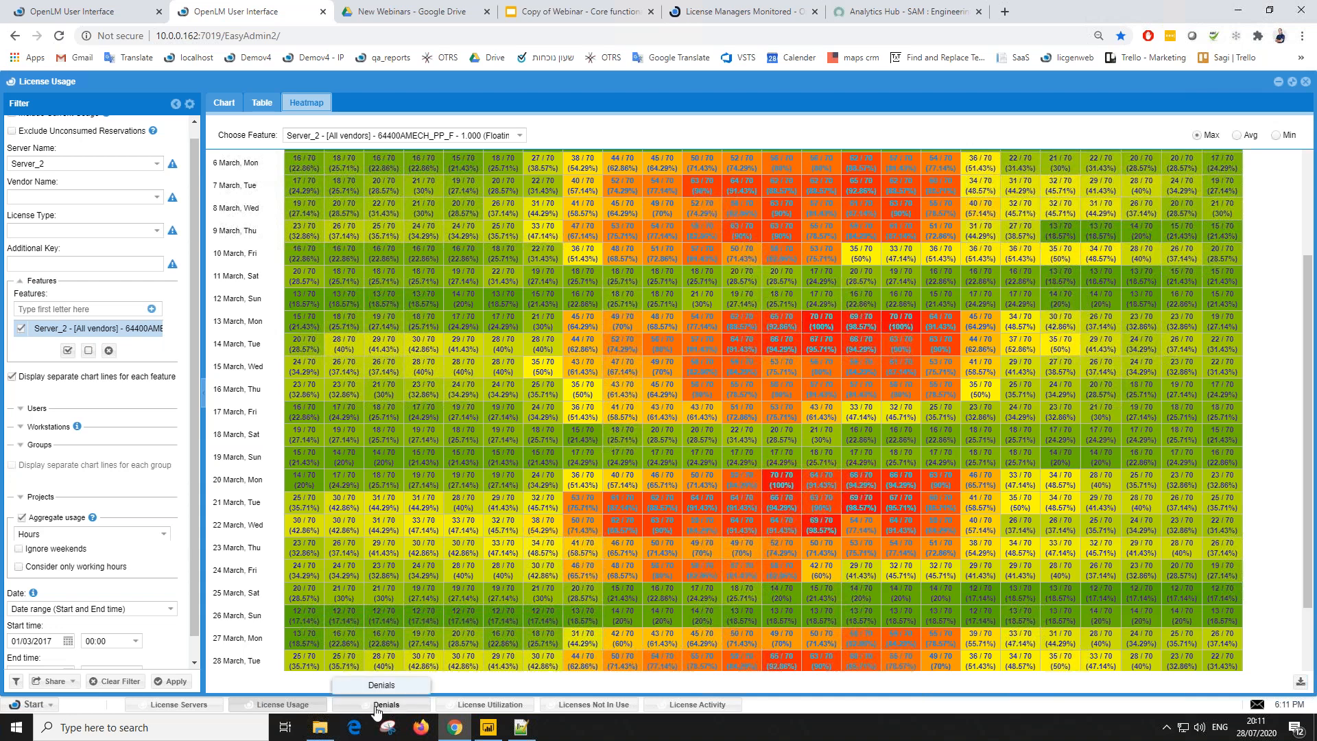
Step: Open the denials chart for Server_2 and group the denials by feature
click(375, 710)
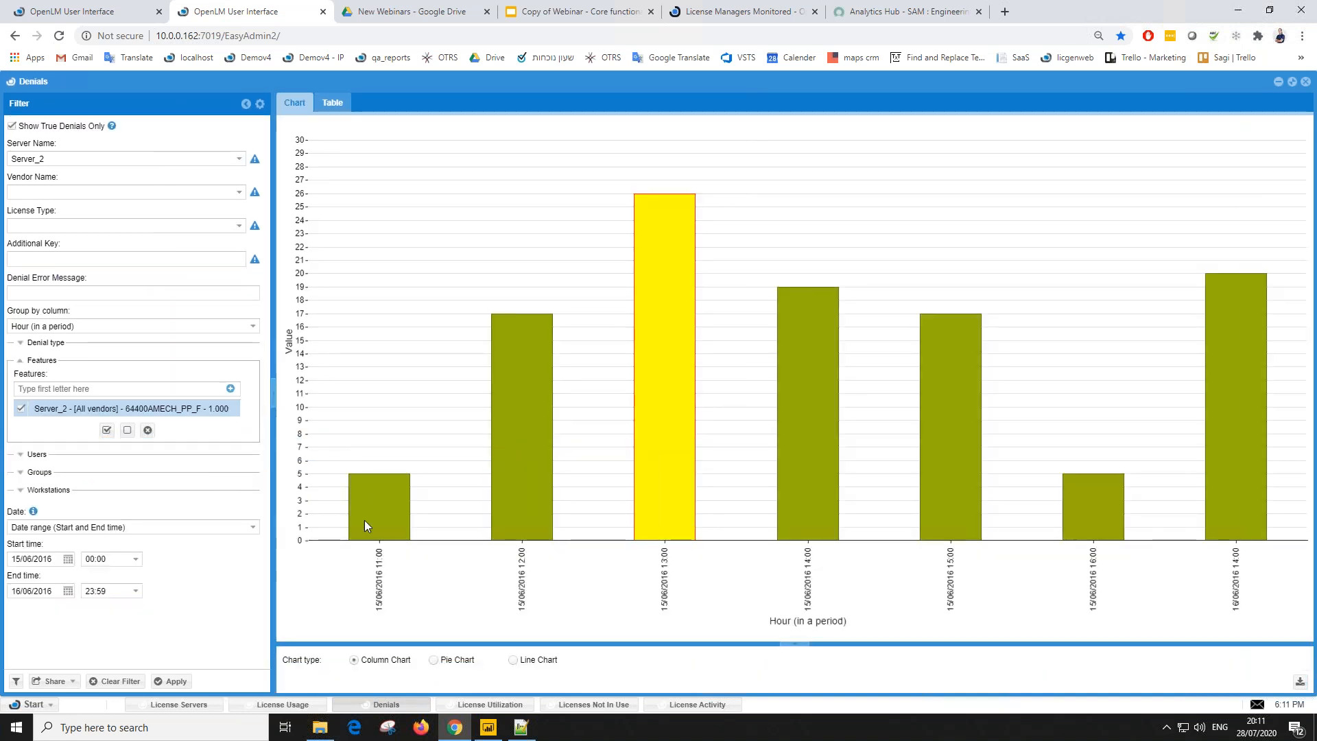
mouse_move(385, 541)
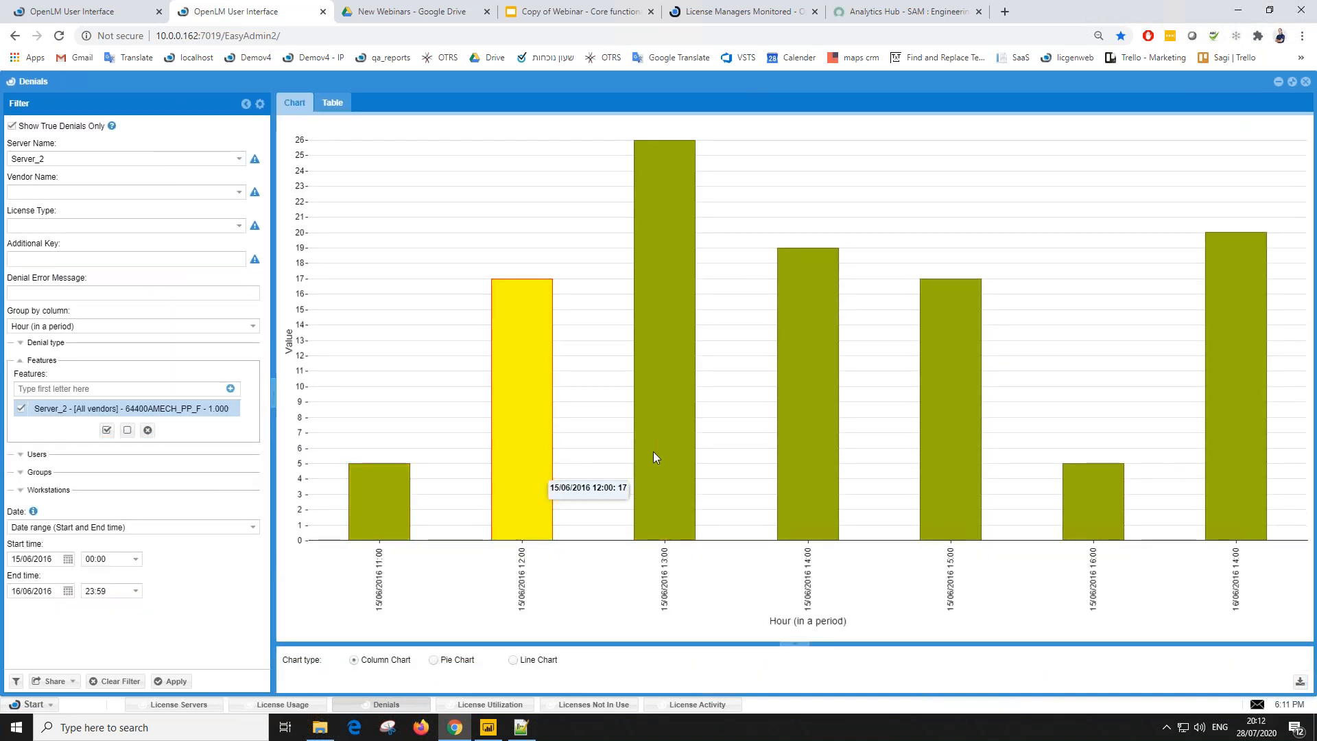
click(252, 327)
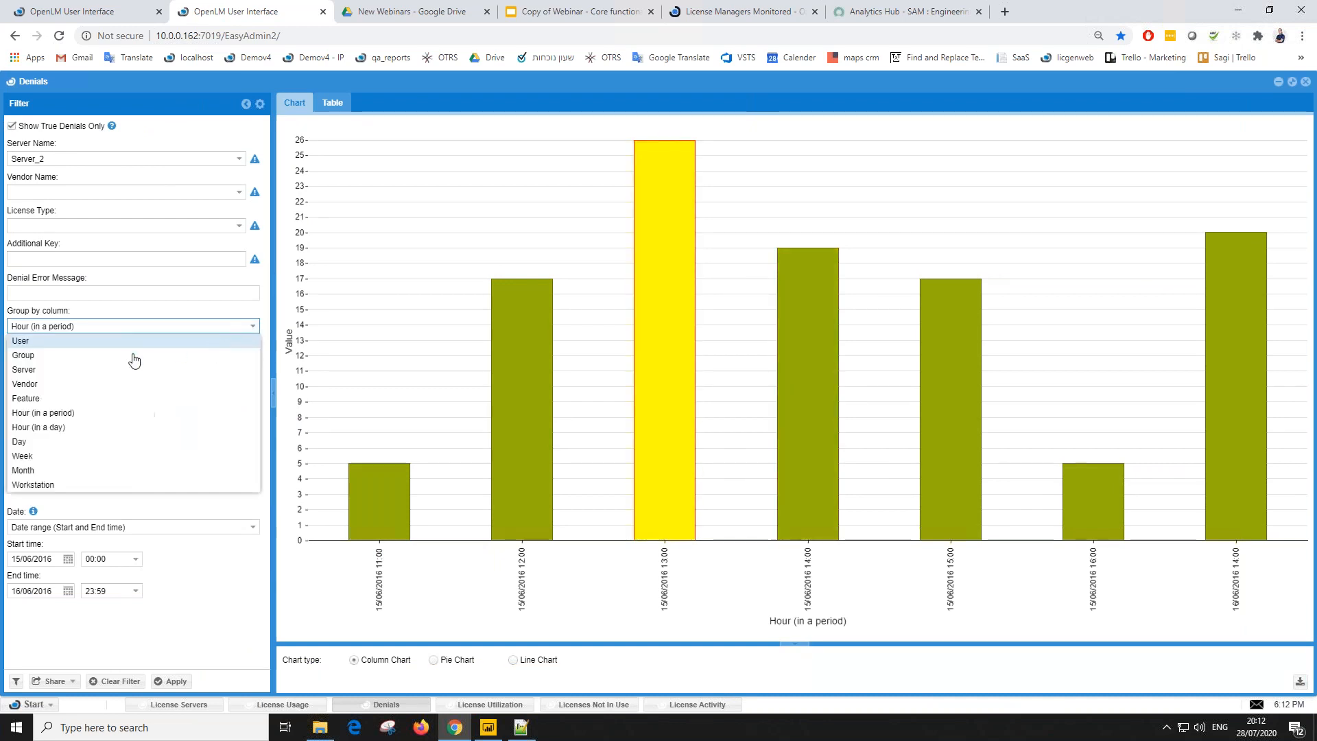
click(54, 399)
click(171, 681)
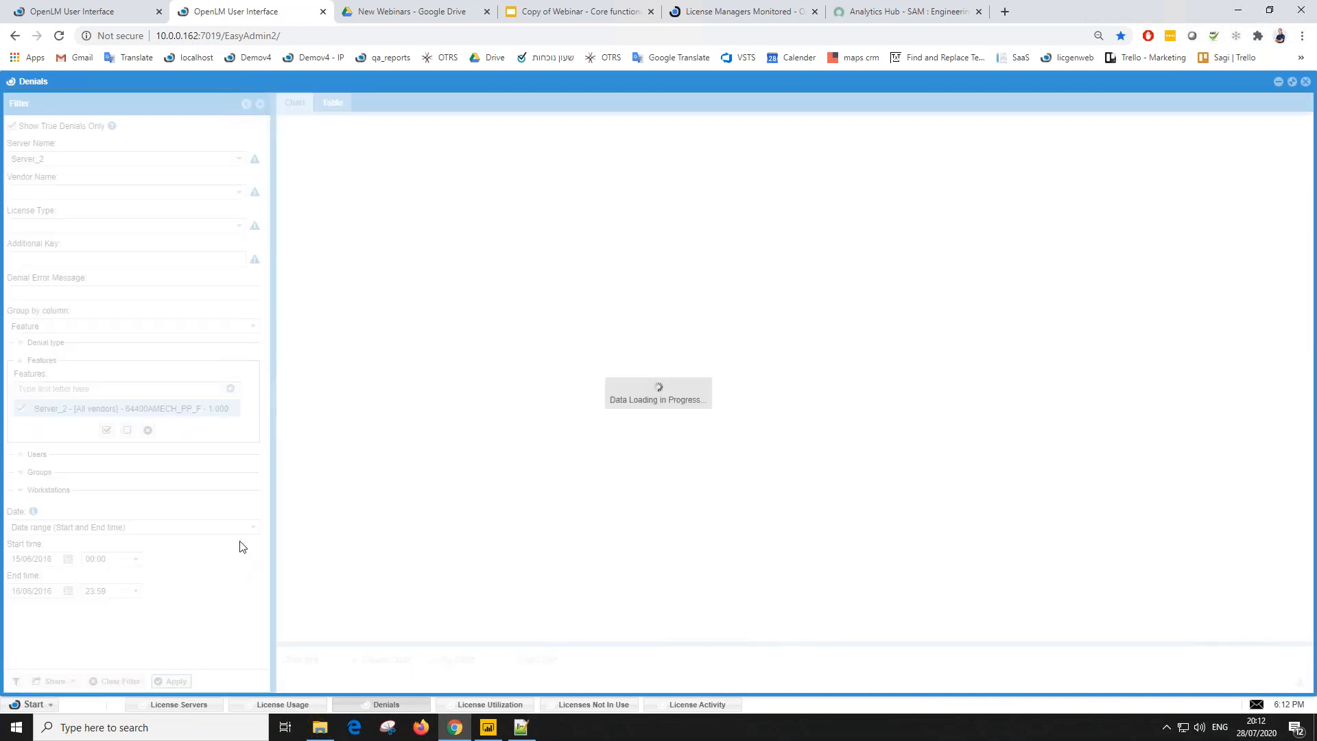
Step: Group the denials chart by group, and finally by hour in a day
click(252, 327)
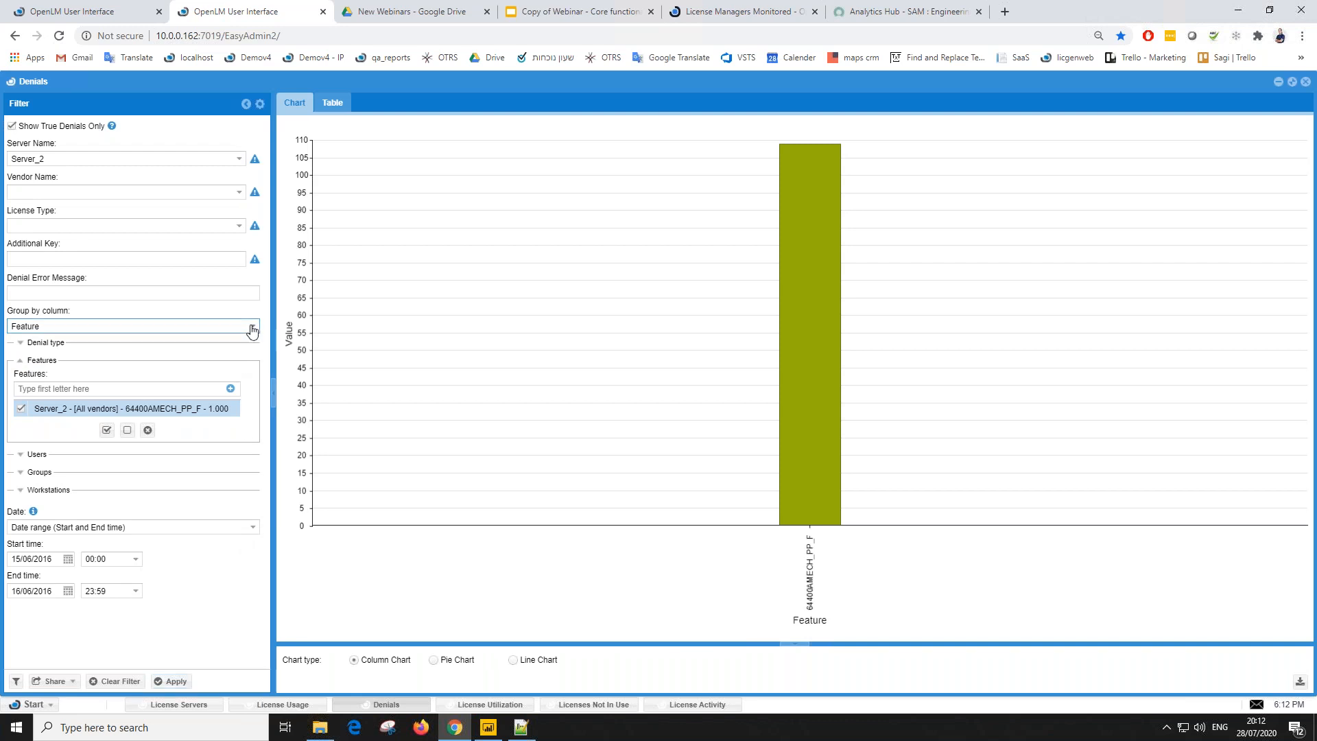
click(59, 354)
click(171, 681)
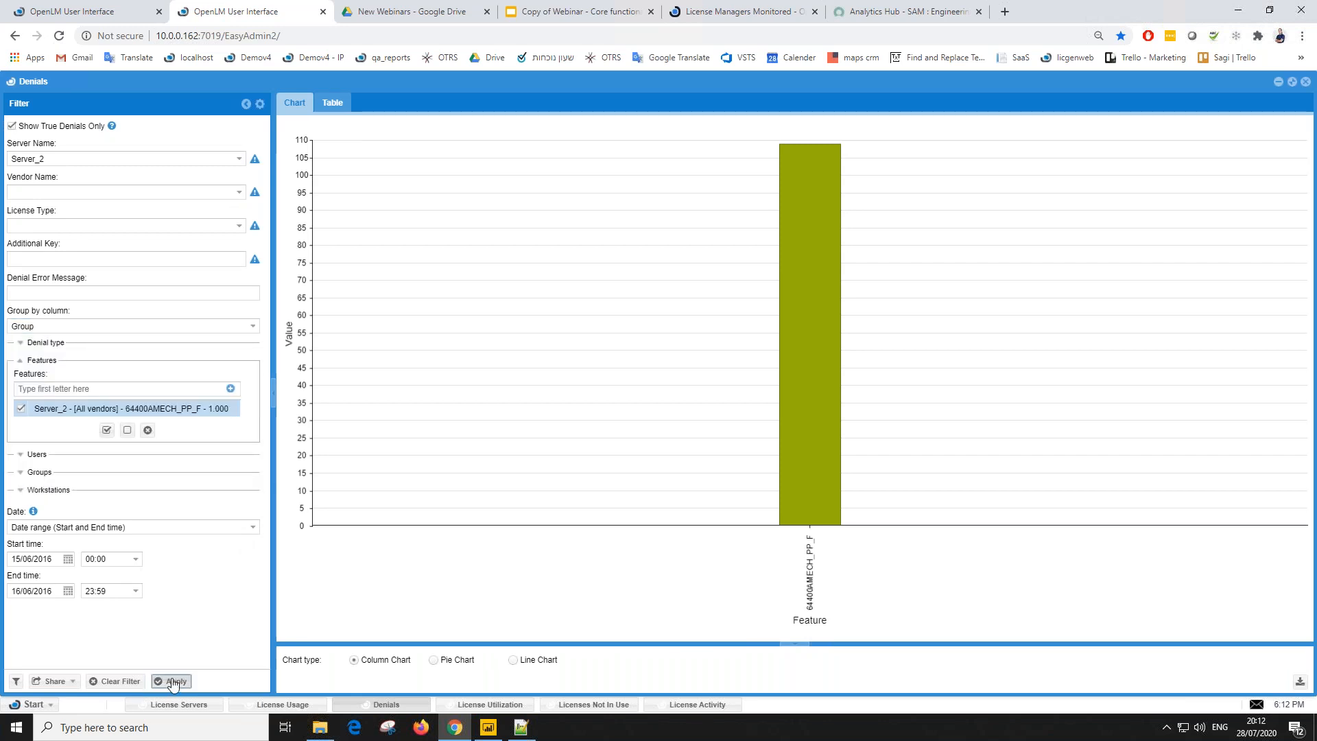
click(252, 327)
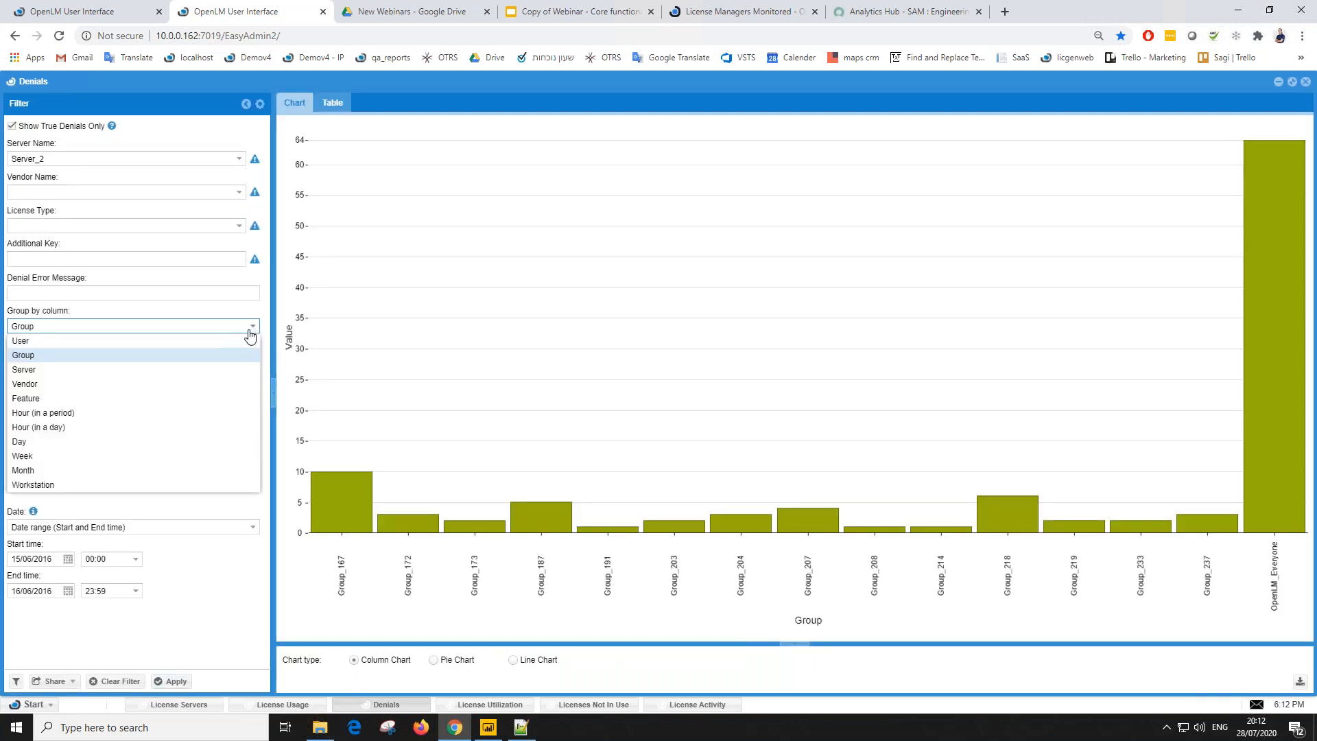
click(65, 427)
click(171, 681)
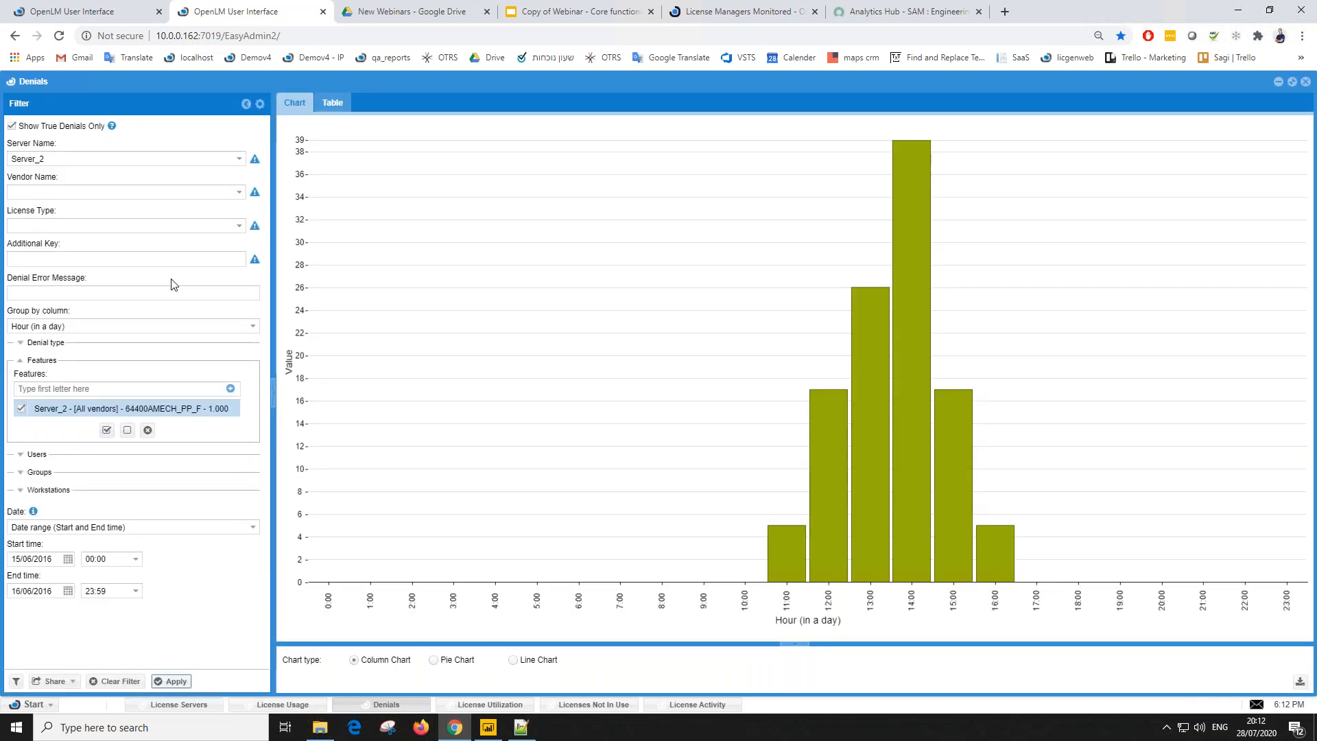
Step: Compare the hourly denials chart with all denials included against true denials only
click(12, 127)
click(171, 681)
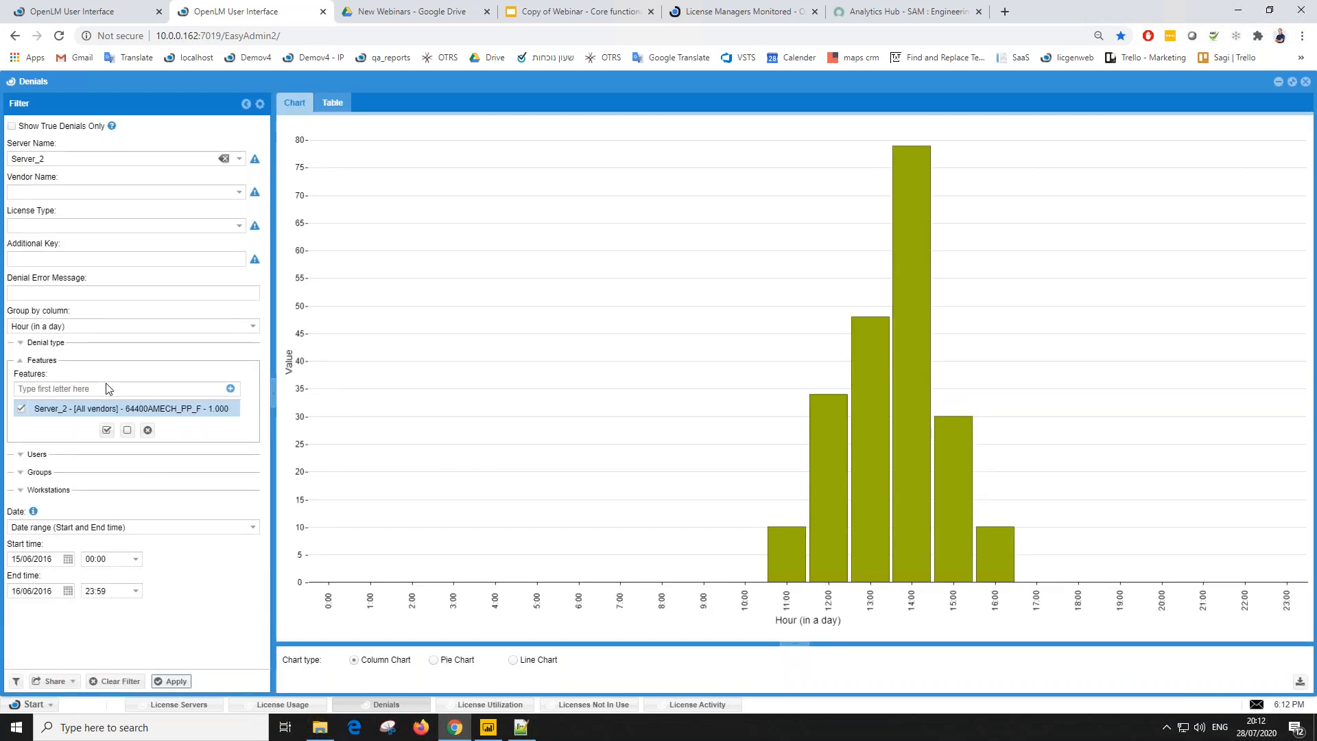
click(11, 127)
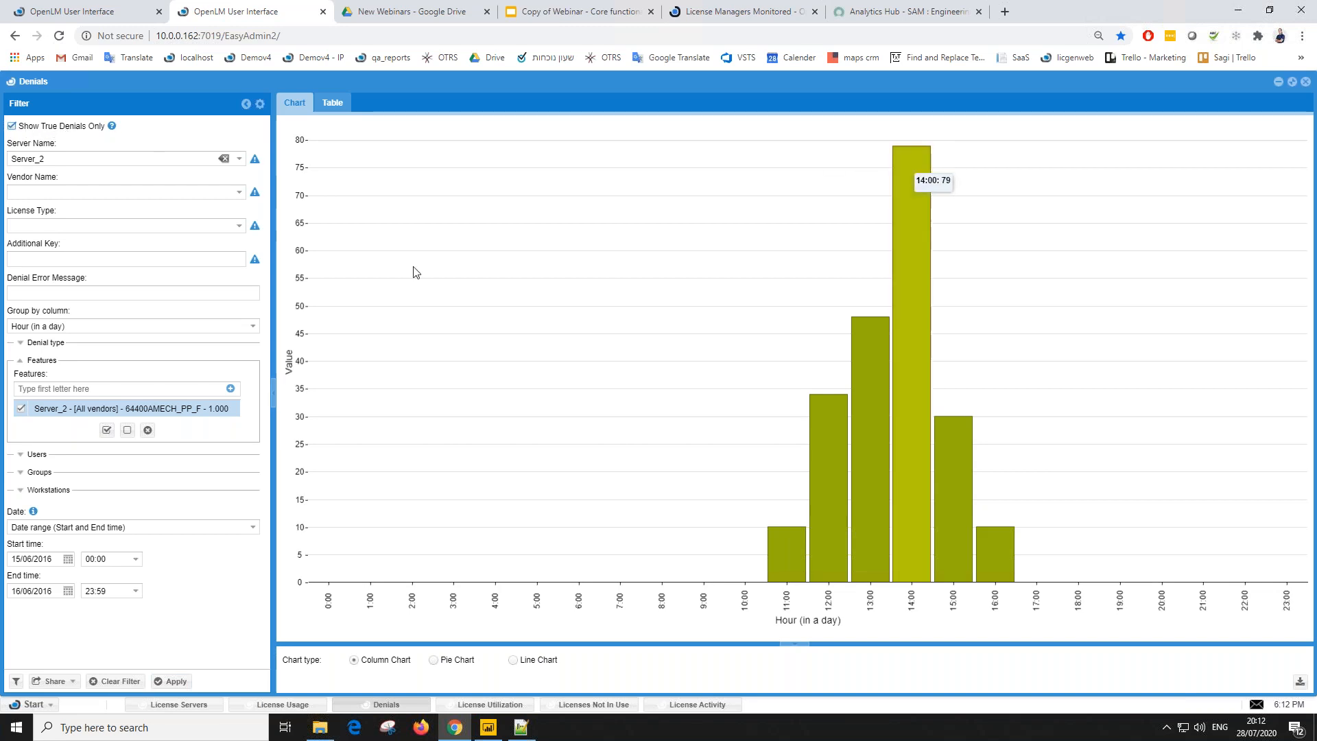
click(174, 681)
mouse_move(909, 147)
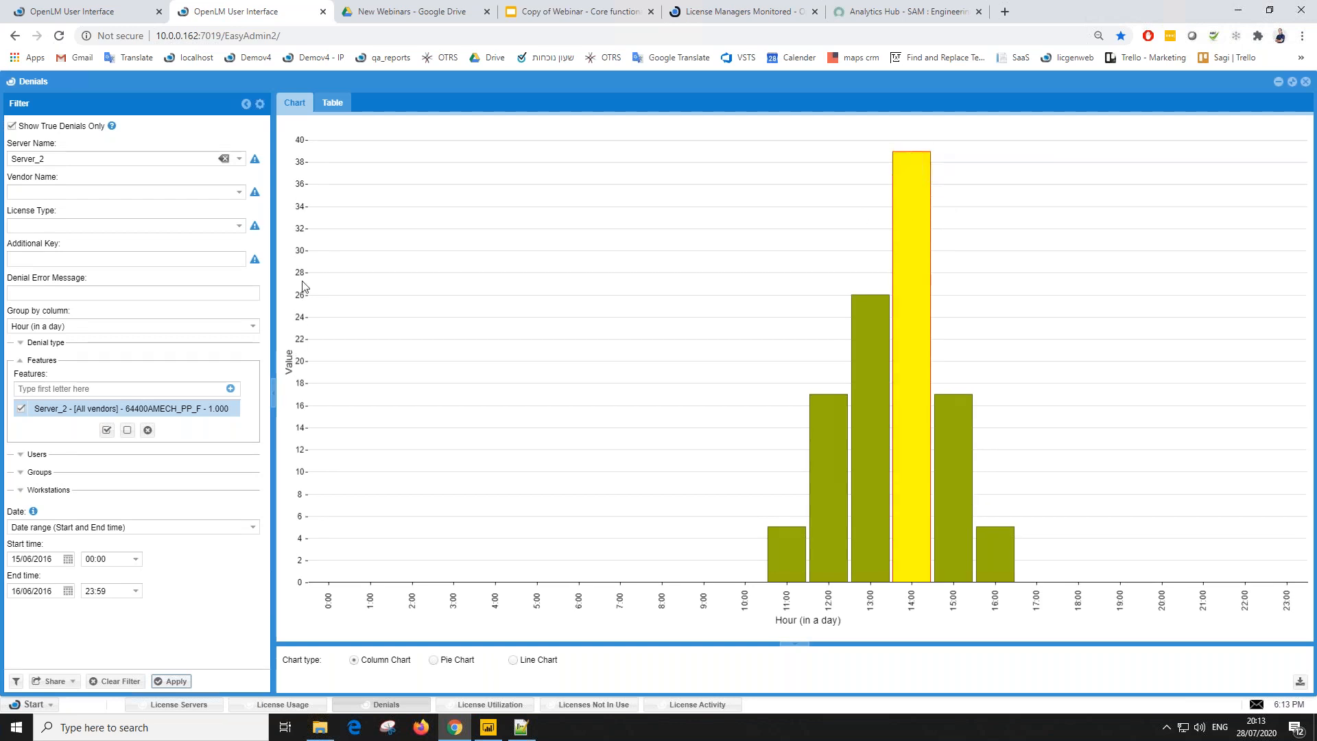
Step: Open the license utilization chart for Server_2 and turn off its aggregated display
click(478, 703)
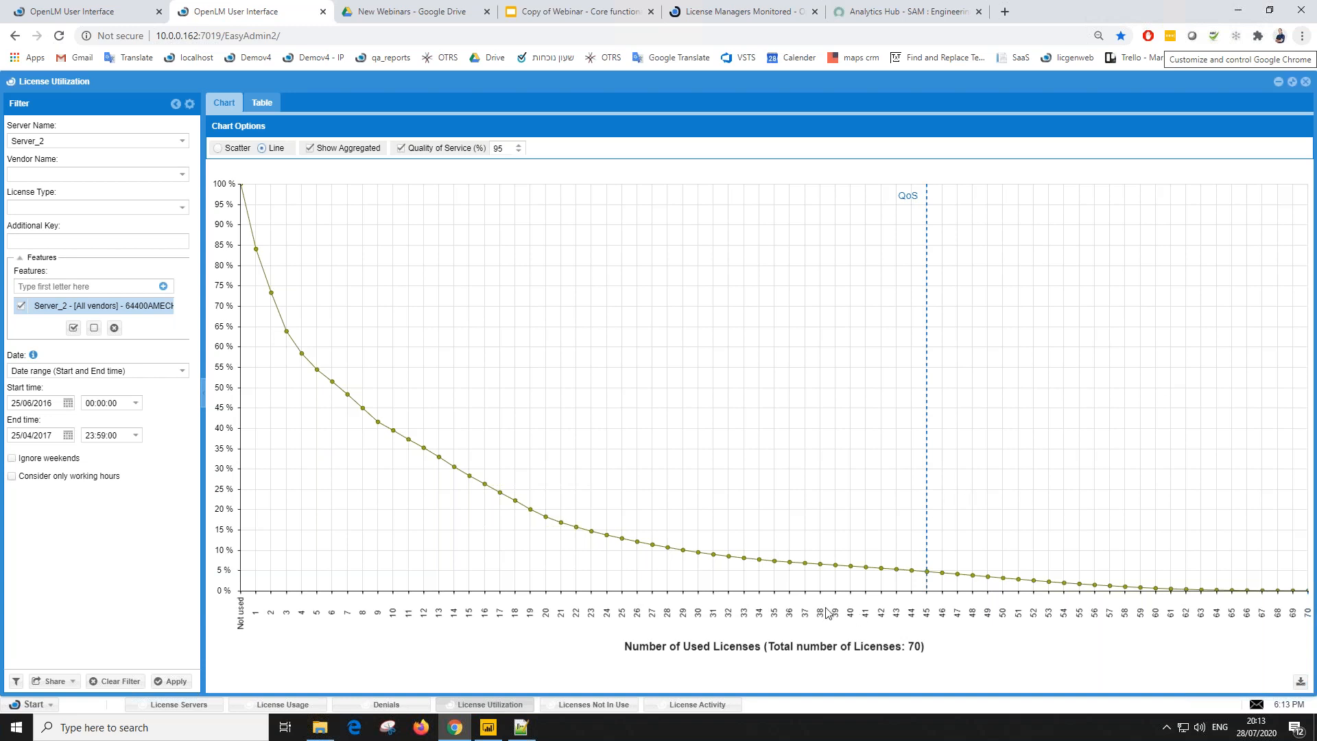
click(301, 702)
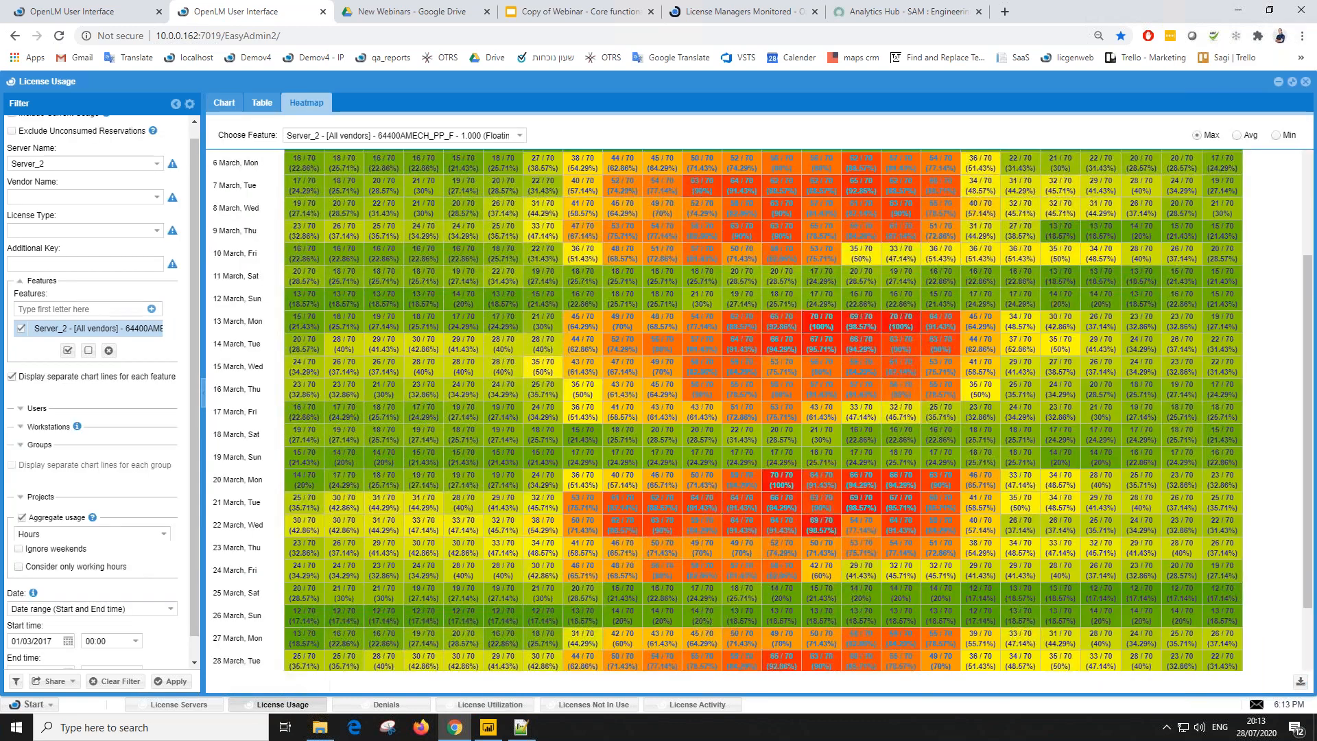
click(495, 704)
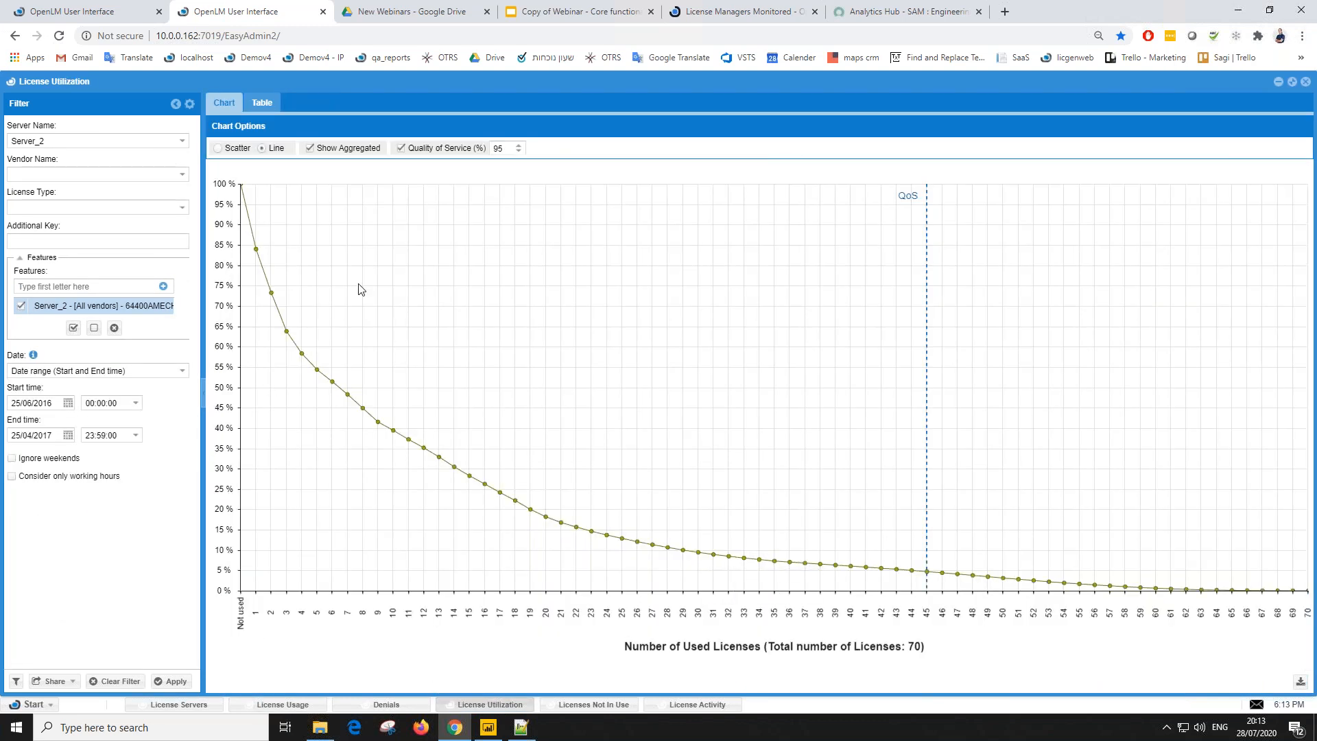
click(316, 148)
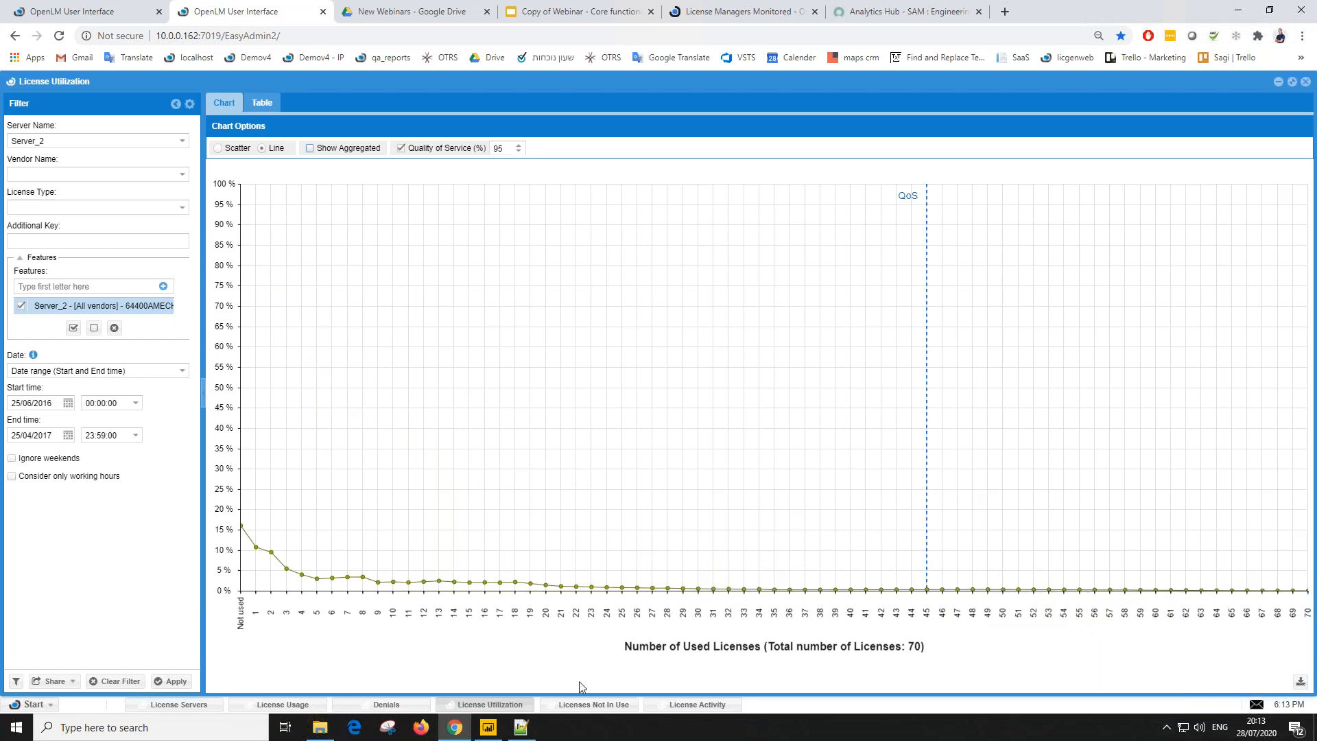
Step: Return to the license usage chart, load the saved filter Demo 1 year and apply it
click(279, 706)
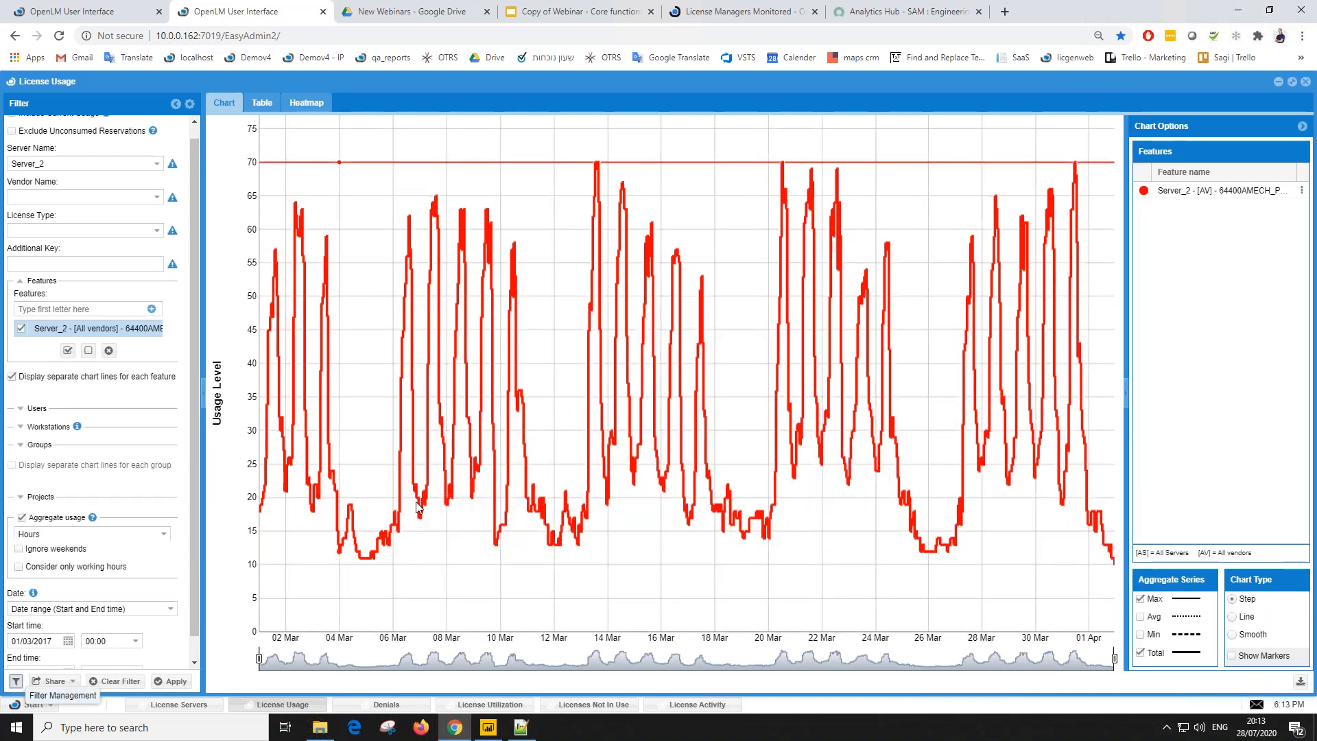
click(16, 682)
click(759, 397)
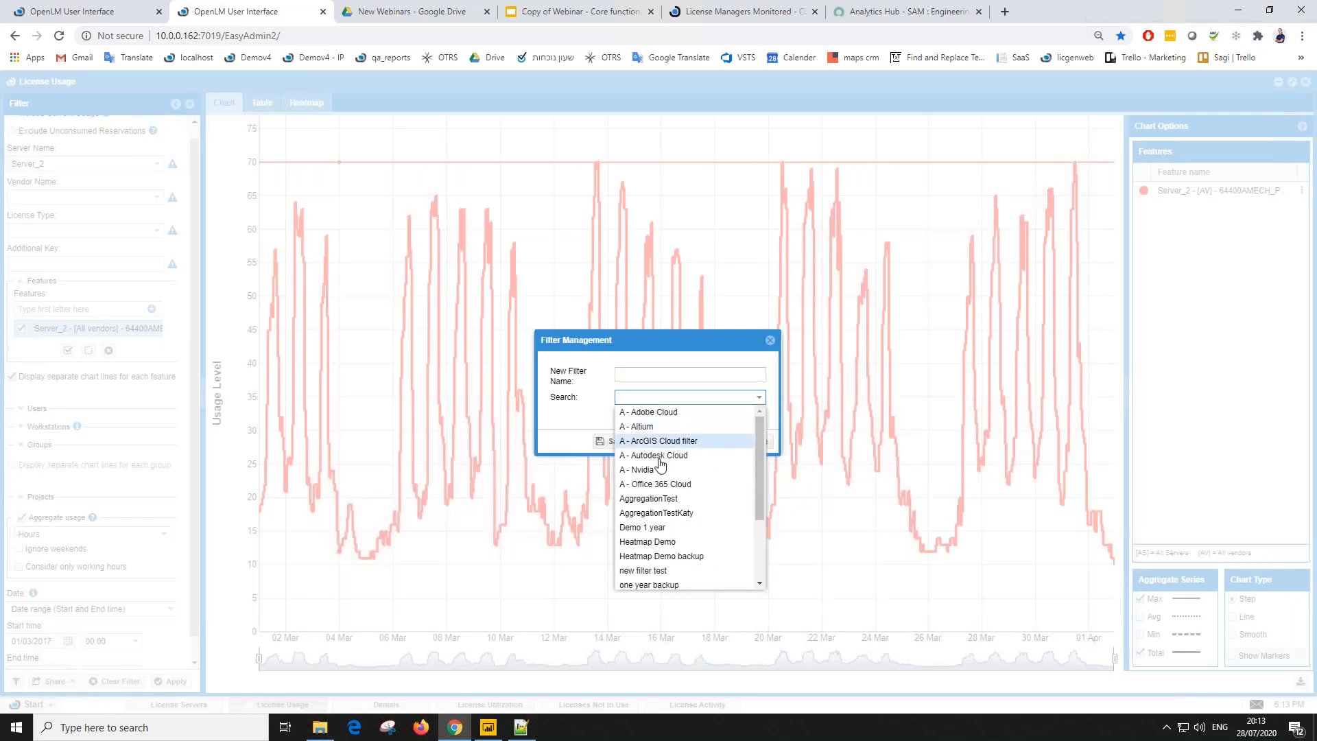
click(651, 526)
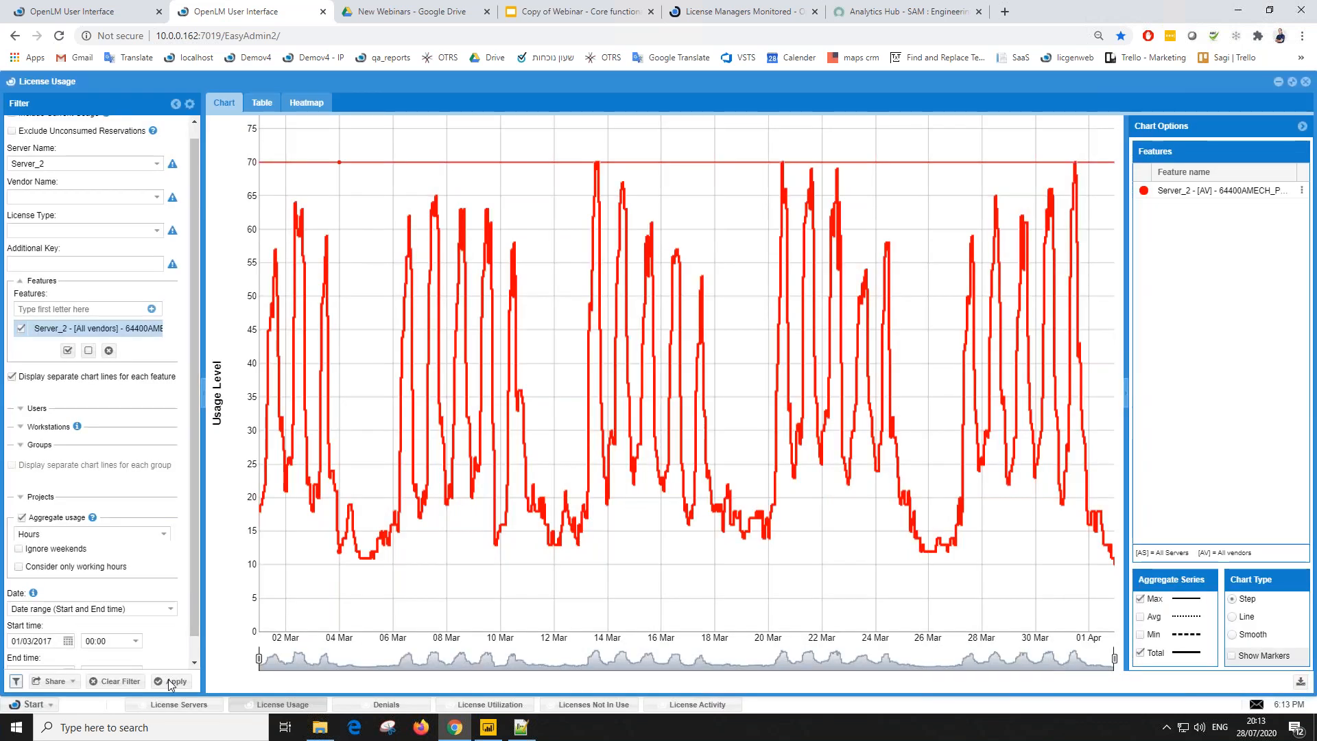
click(173, 682)
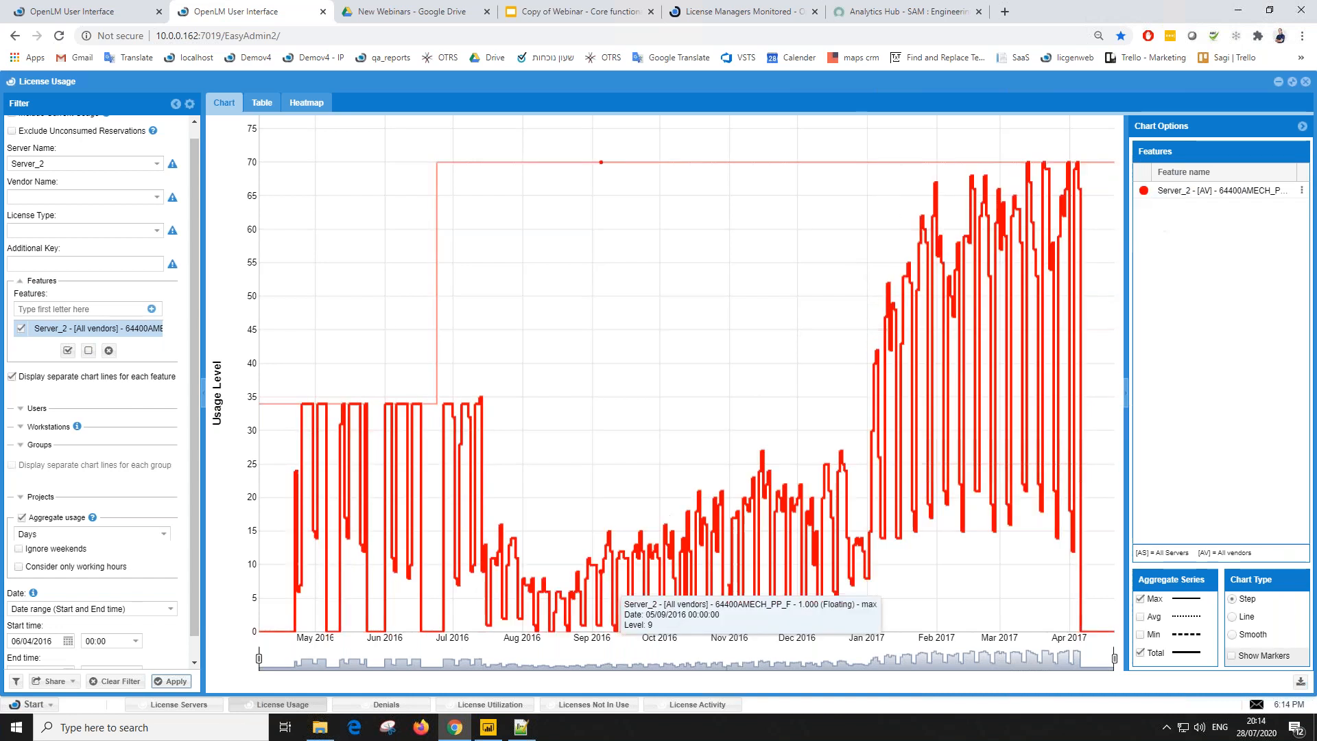
Step: Compare Server_2's license utilization chart with its license usage chart, checking the utilization at 70 licenses
click(489, 704)
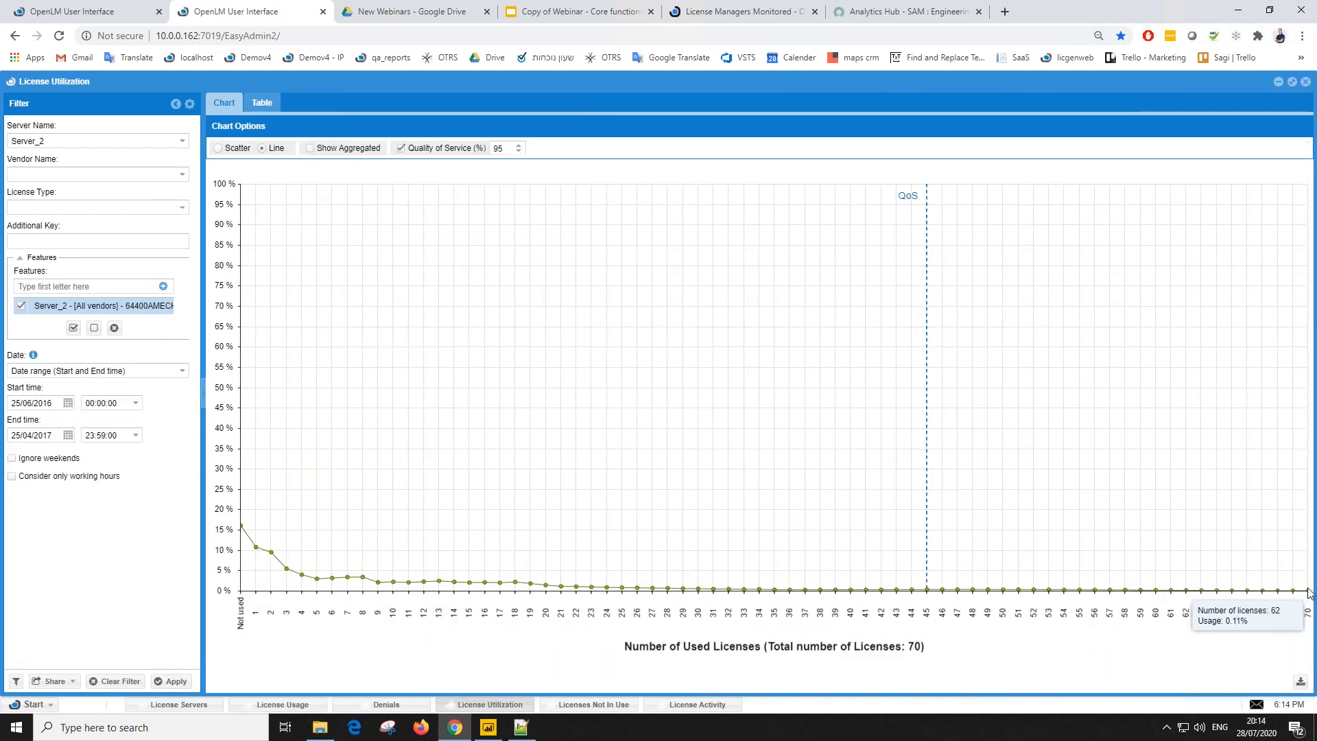
mouse_move(1309, 594)
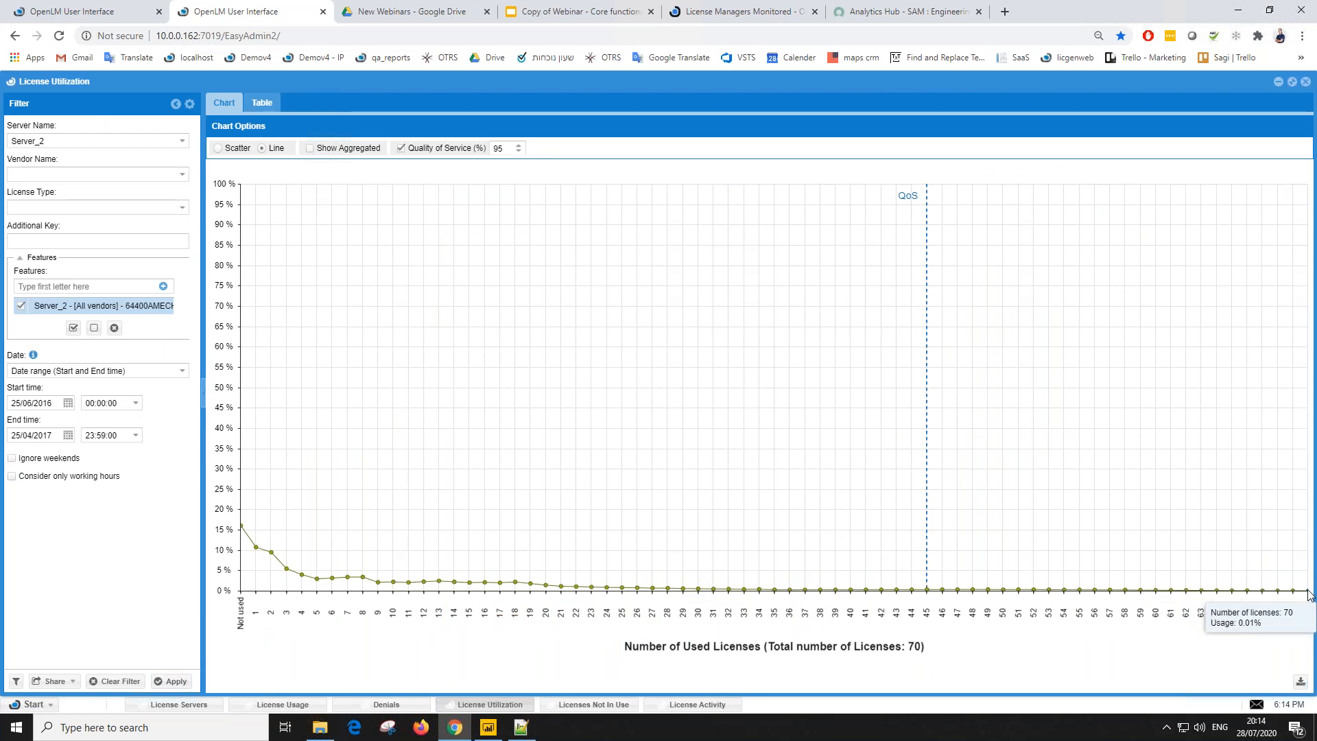
click(281, 704)
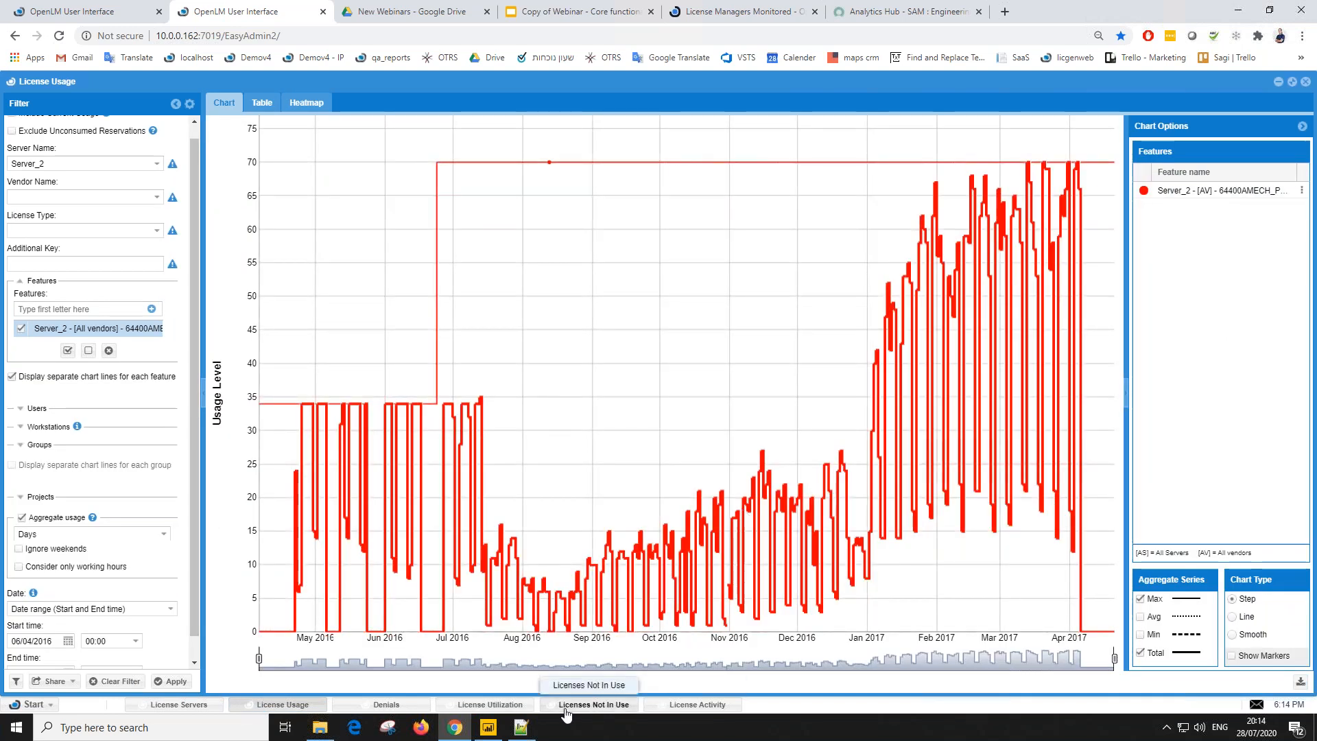
click(467, 706)
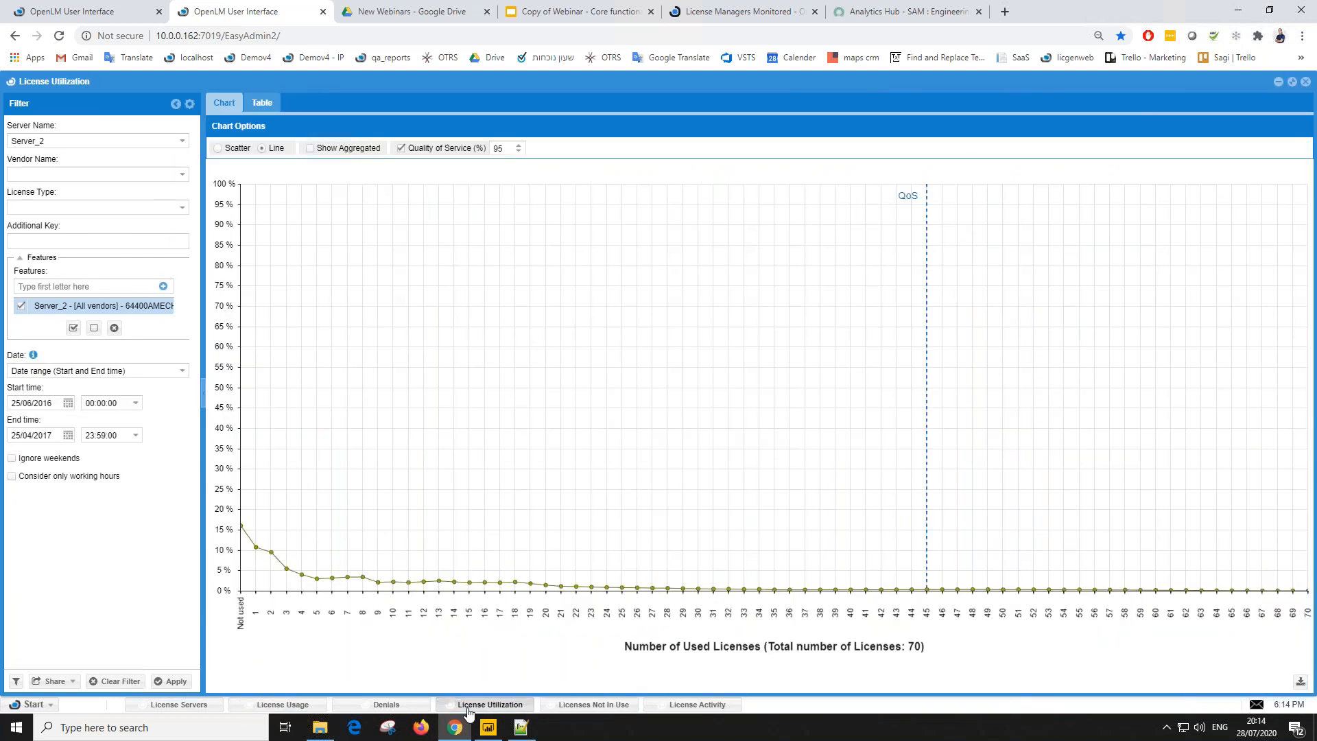
Step: Turn on the aggregated display in the license utilization chart and check the point at the 95% quality-of-service line
click(310, 148)
double_click(497, 148)
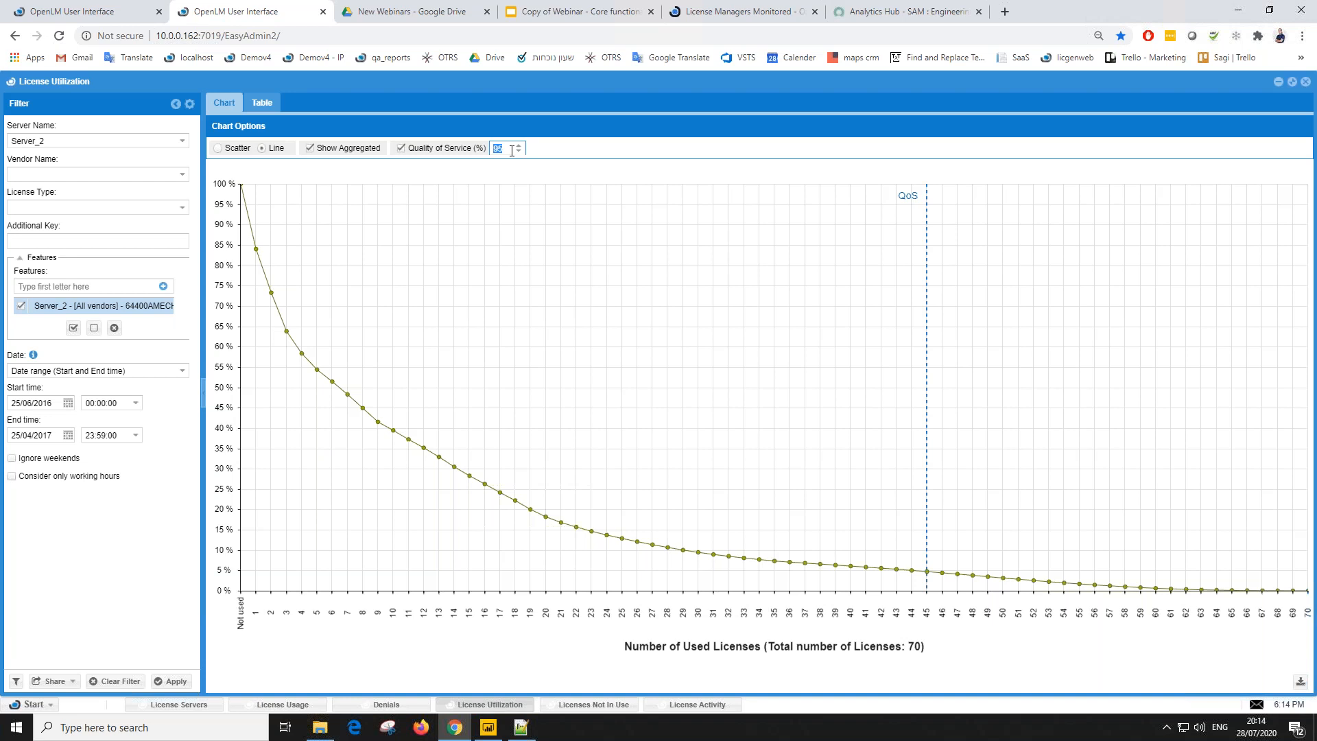
click(505, 149)
click(252, 706)
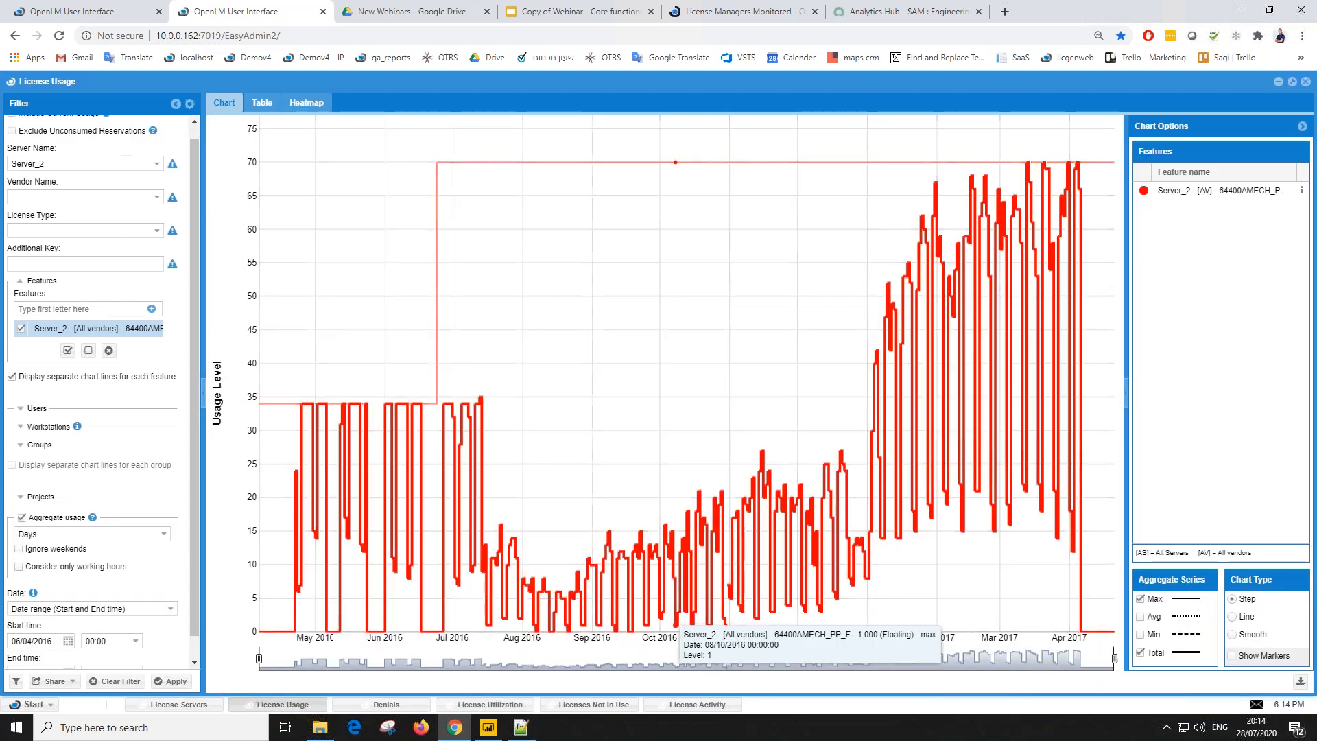
click(482, 706)
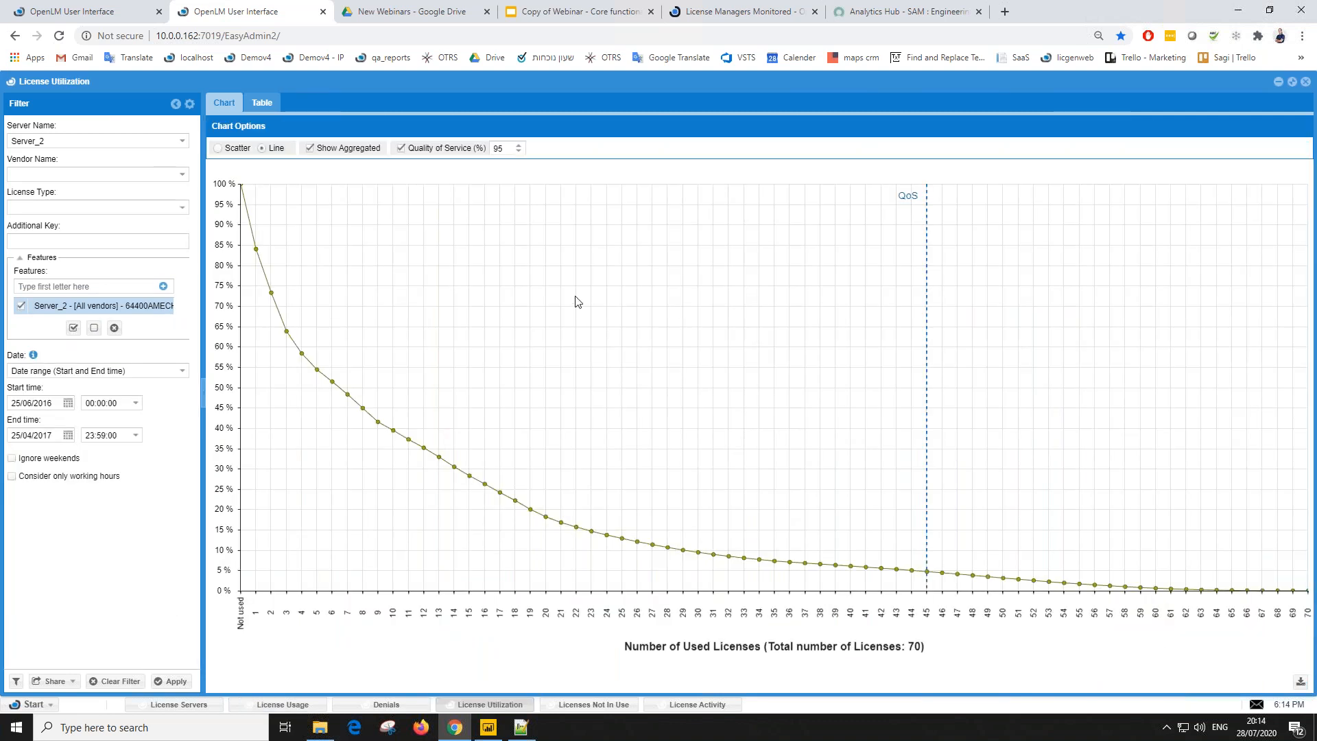
mouse_move(926, 573)
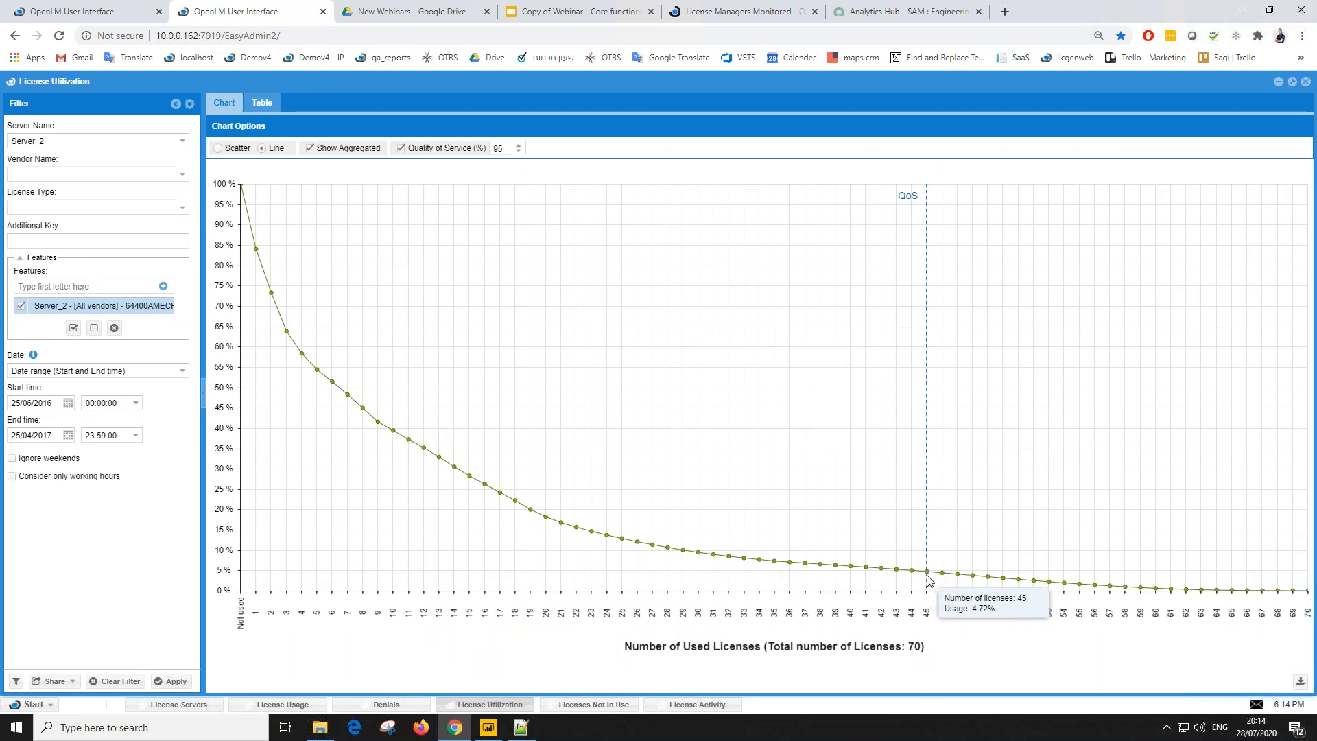
Step: Open the license usage heatmap, load the saved filter Heatmap Demo and apply it
click(292, 705)
click(315, 103)
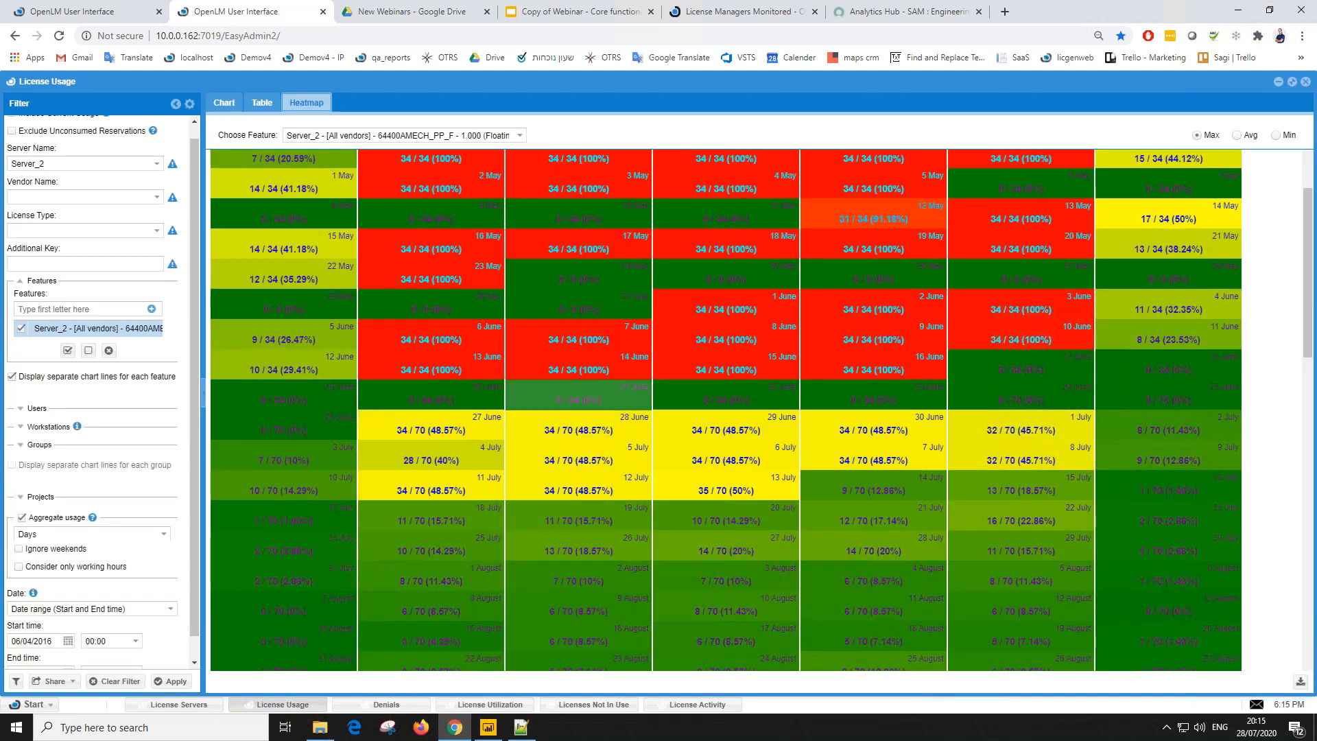
click(758, 397)
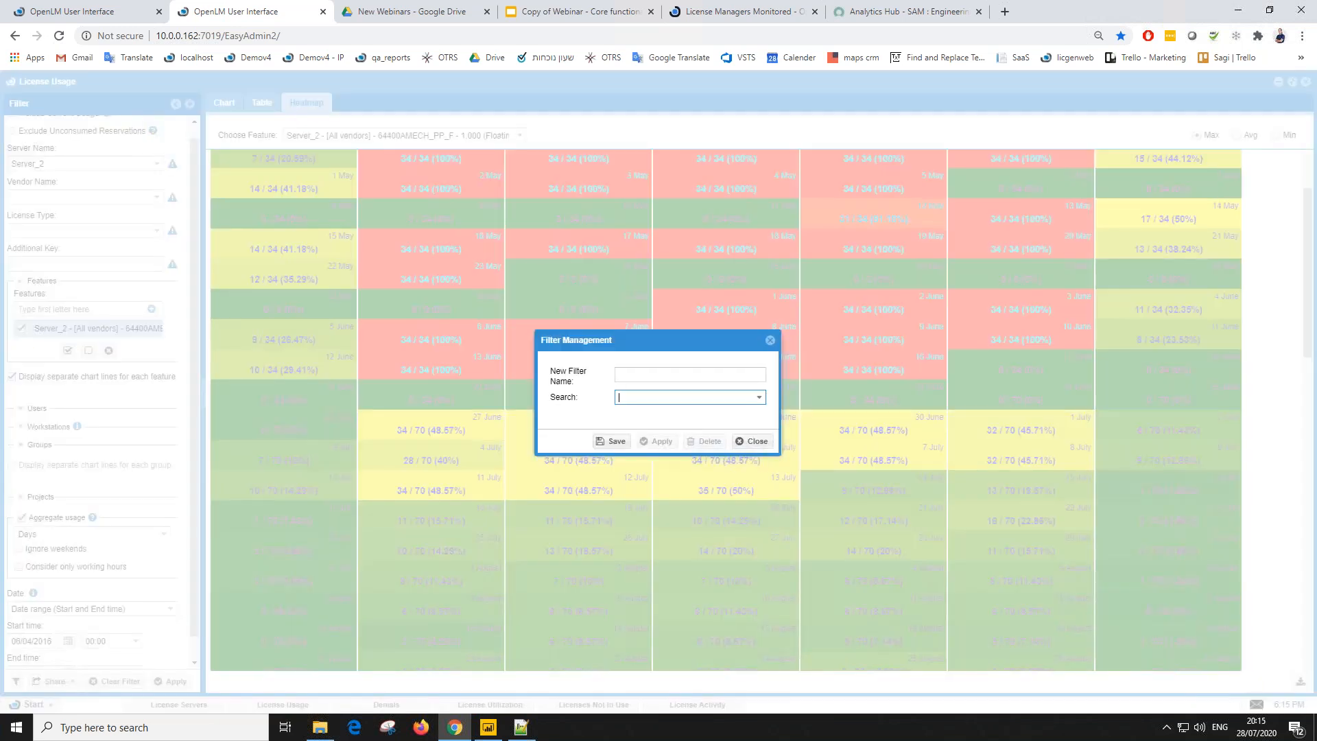
scroll(657, 515, down, 2)
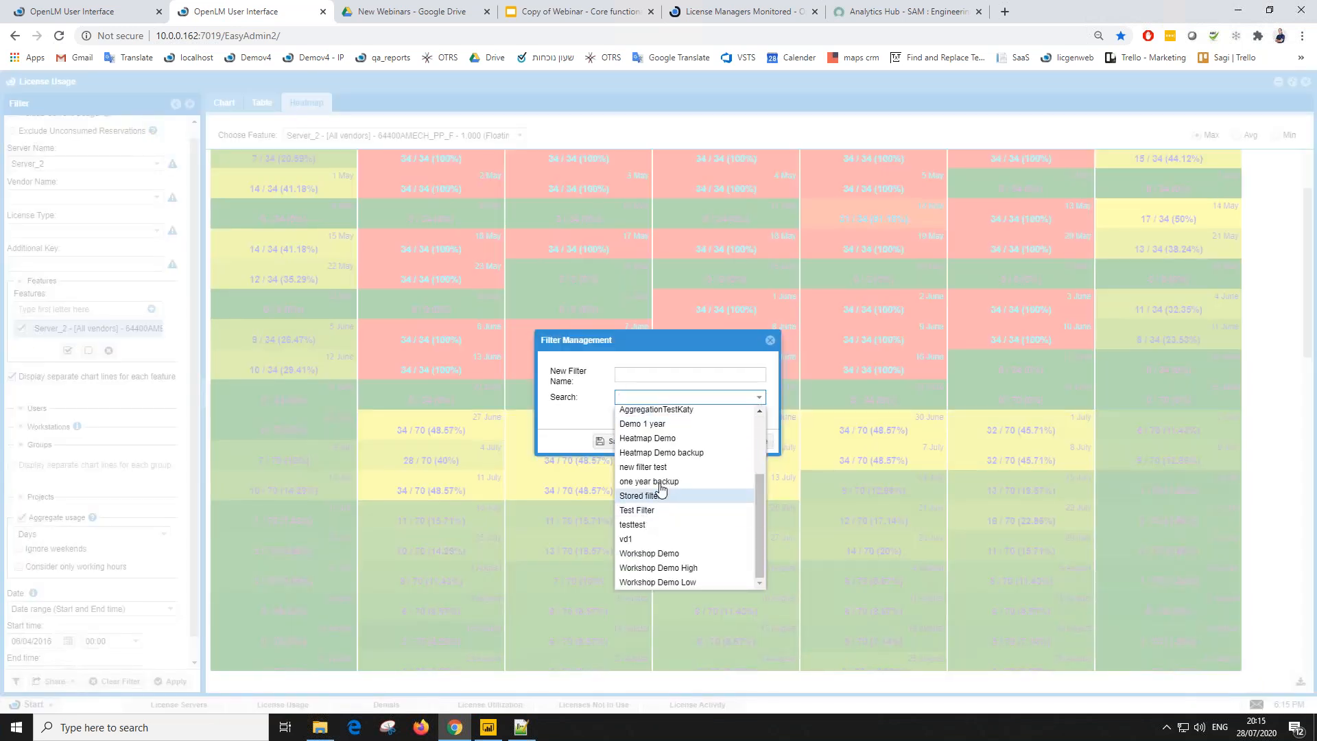
click(658, 438)
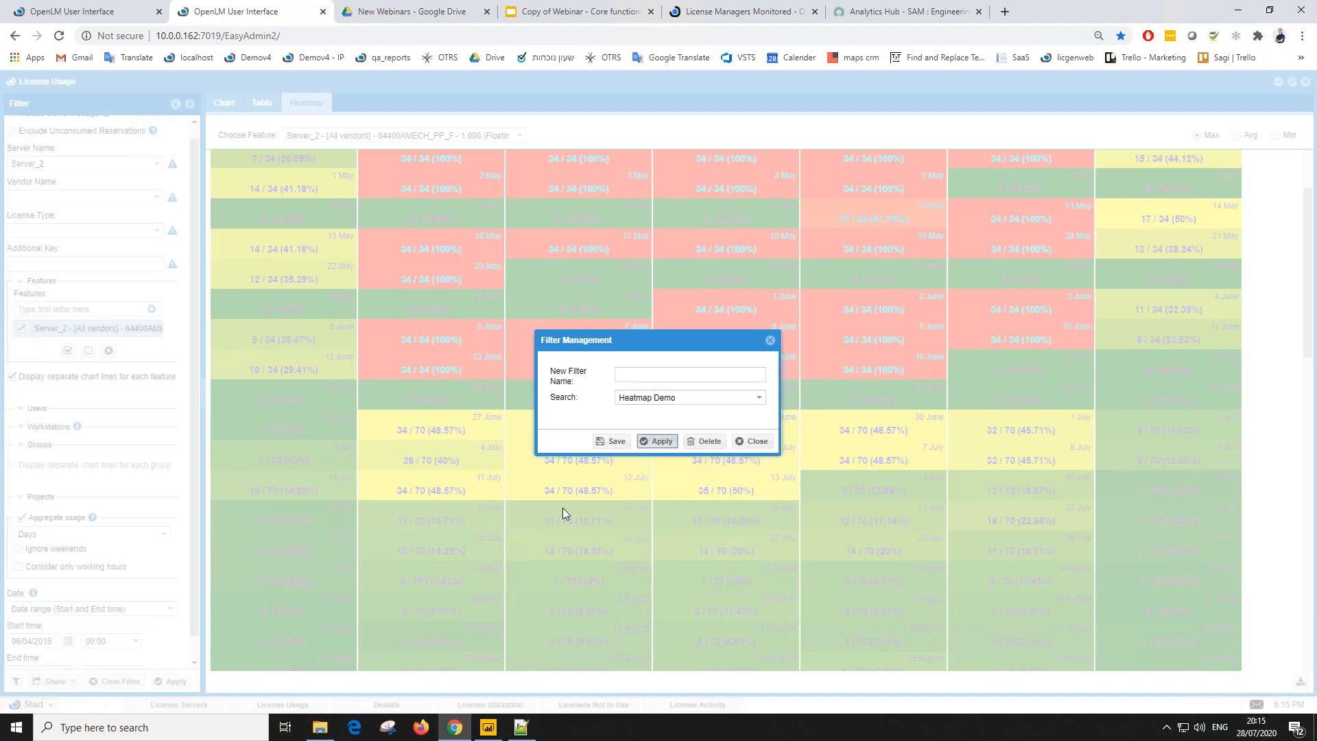
click(659, 440)
click(156, 682)
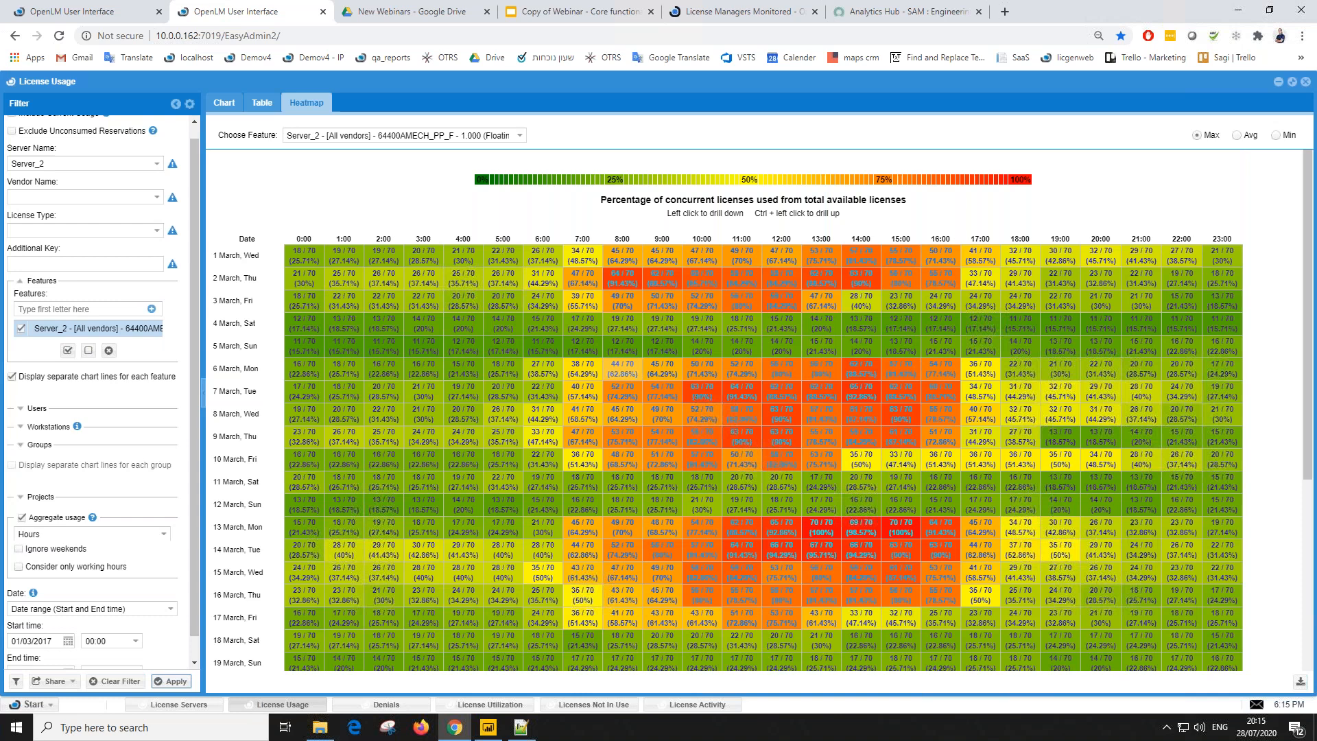
Step: Limit the usage heatmap to working hours only, ignoring weekends, and apply the filter
click(18, 548)
click(19, 567)
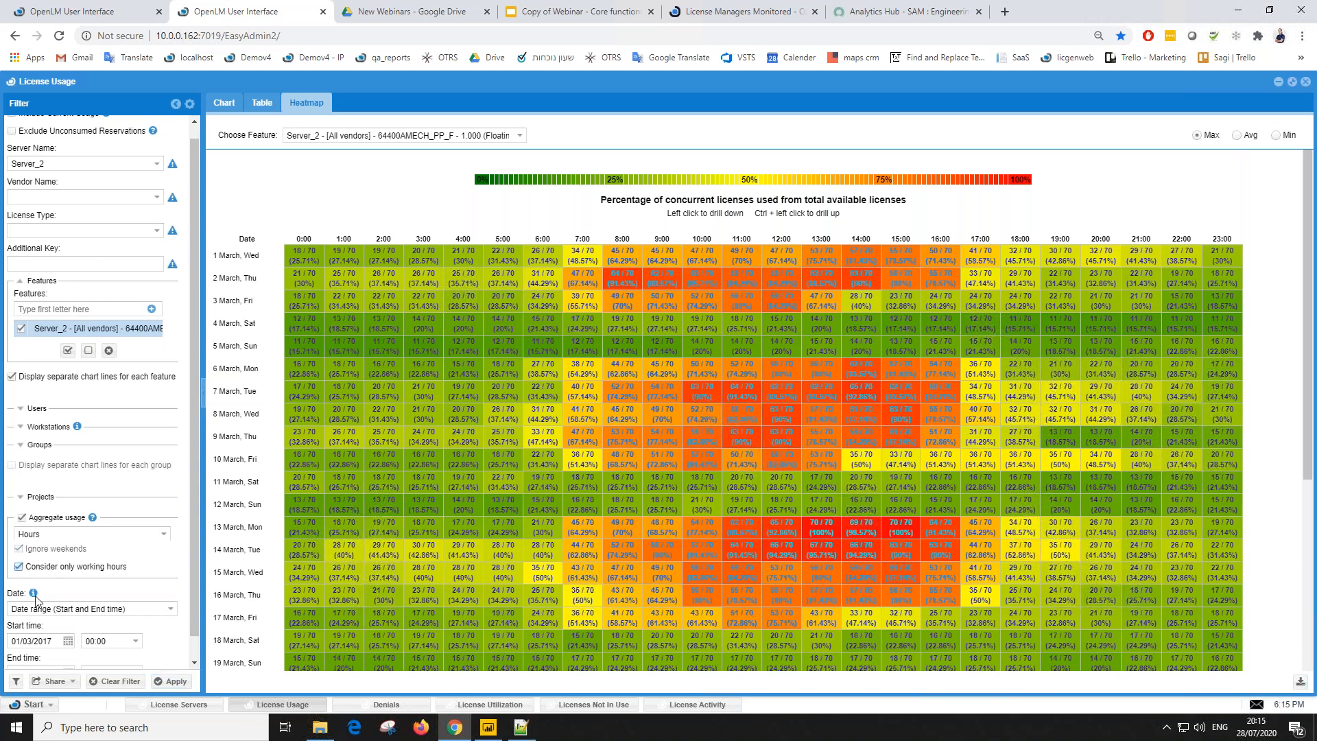
click(176, 683)
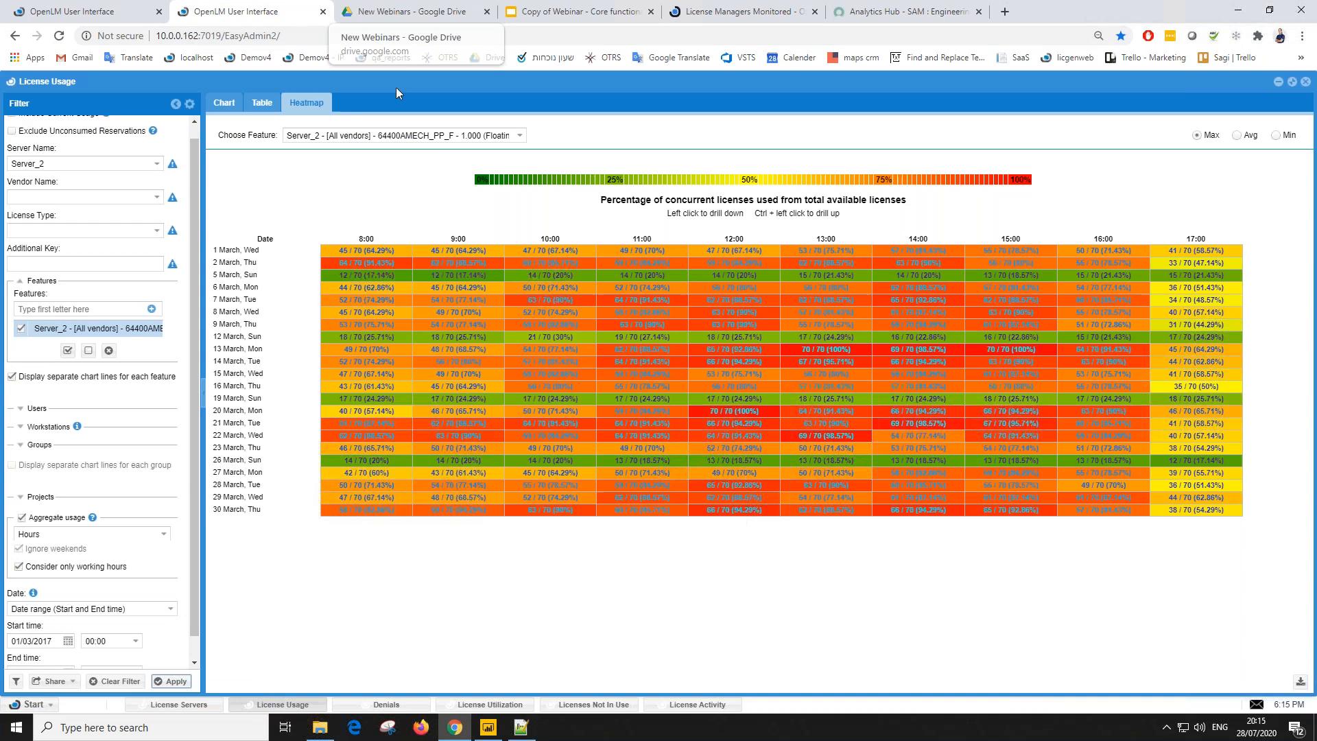
Step: Limit the license utilization chart to working hours only and check the point at the quality-of-service line
click(490, 704)
click(12, 476)
click(173, 681)
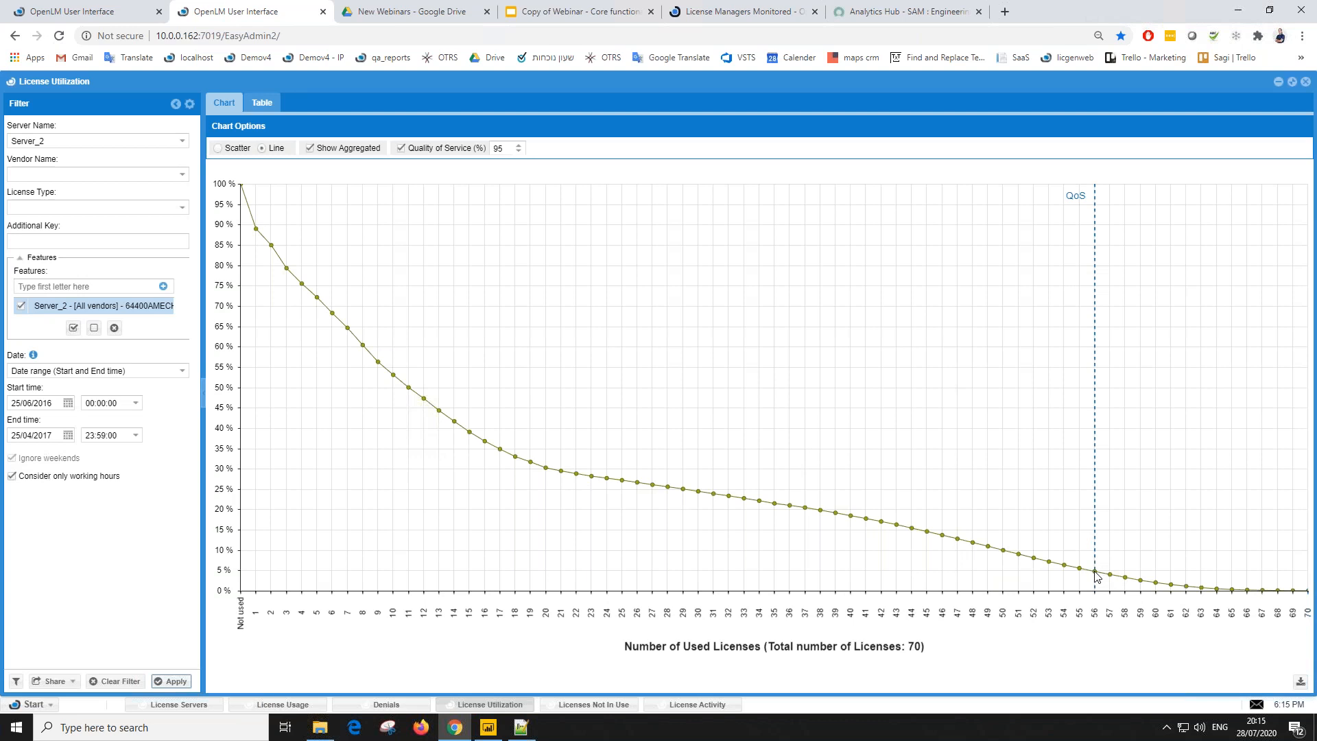
mouse_move(1095, 574)
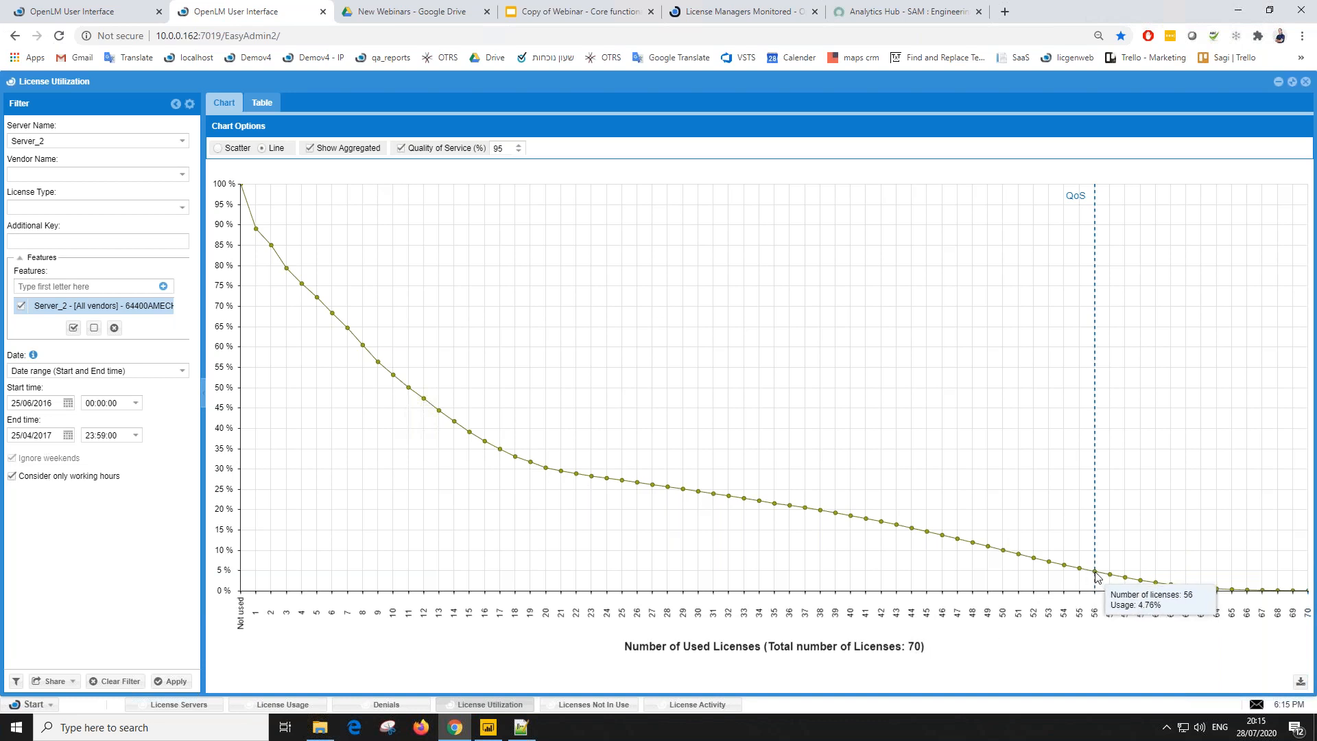
Step: Set the utilization chart's quality of service to 99% and check the number of licenses at its line
double_click(504, 147)
text(98)
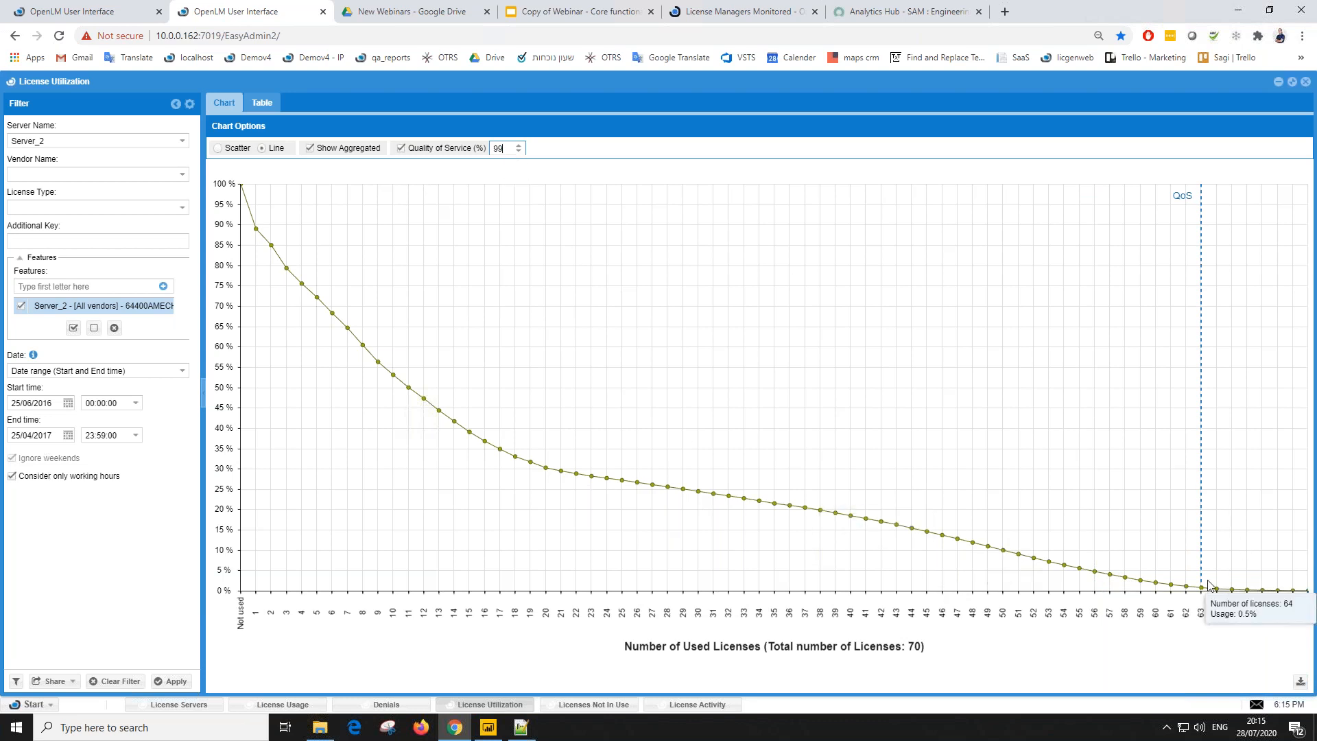
mouse_move(1205, 591)
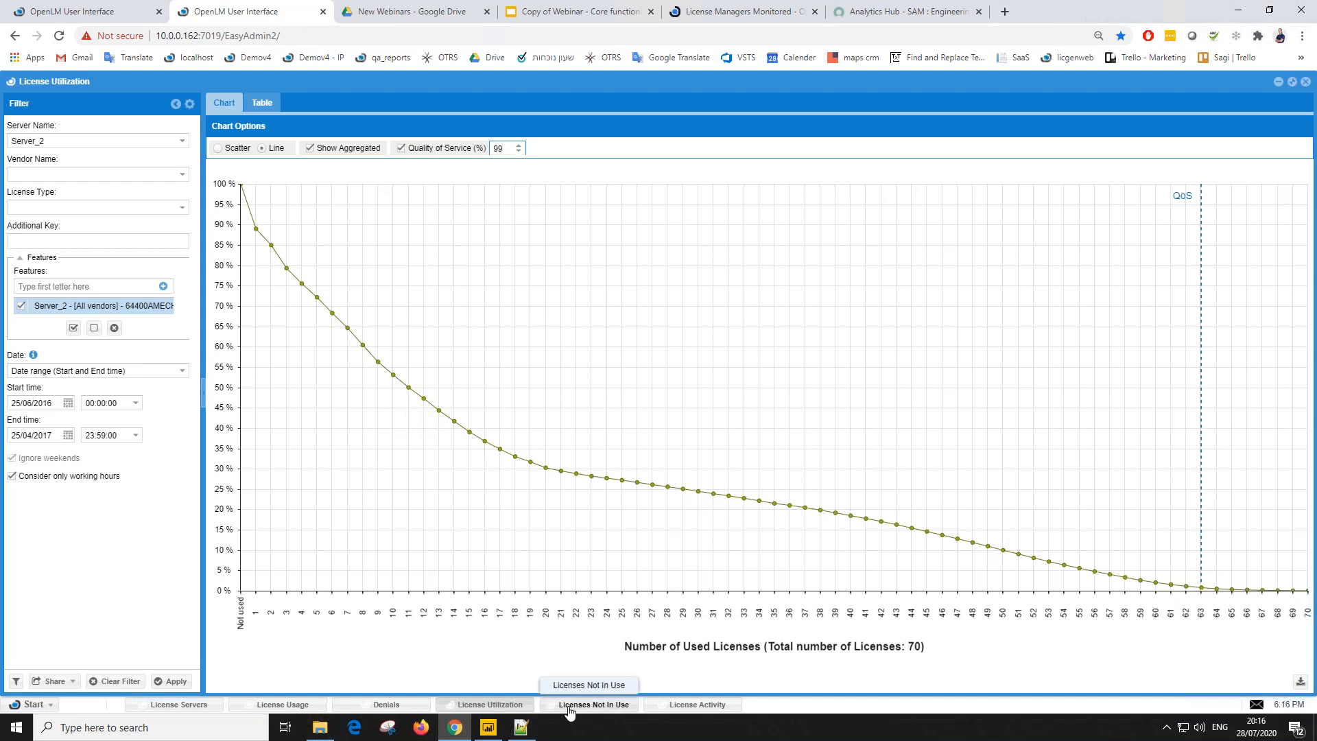
Step: Open the Licenses Not In Use report for Server_2 and review the listed features
click(568, 710)
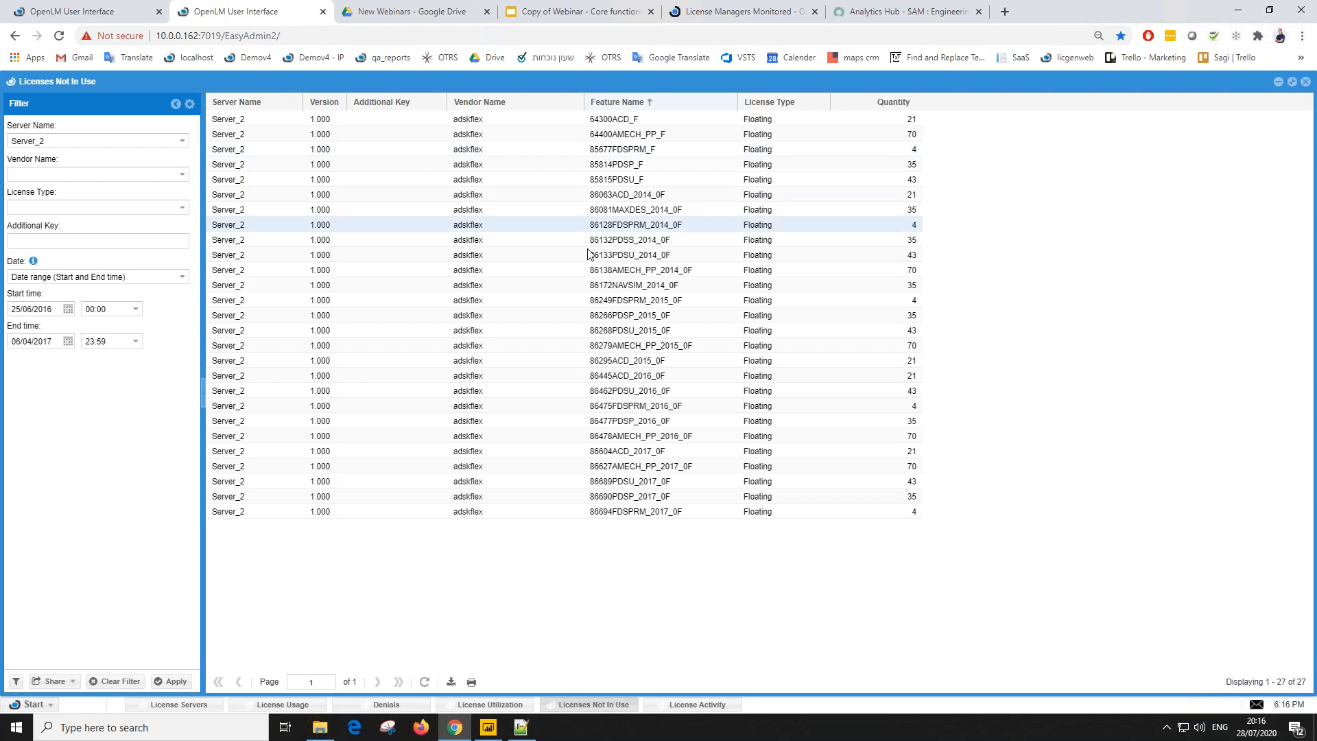
double_click(644, 284)
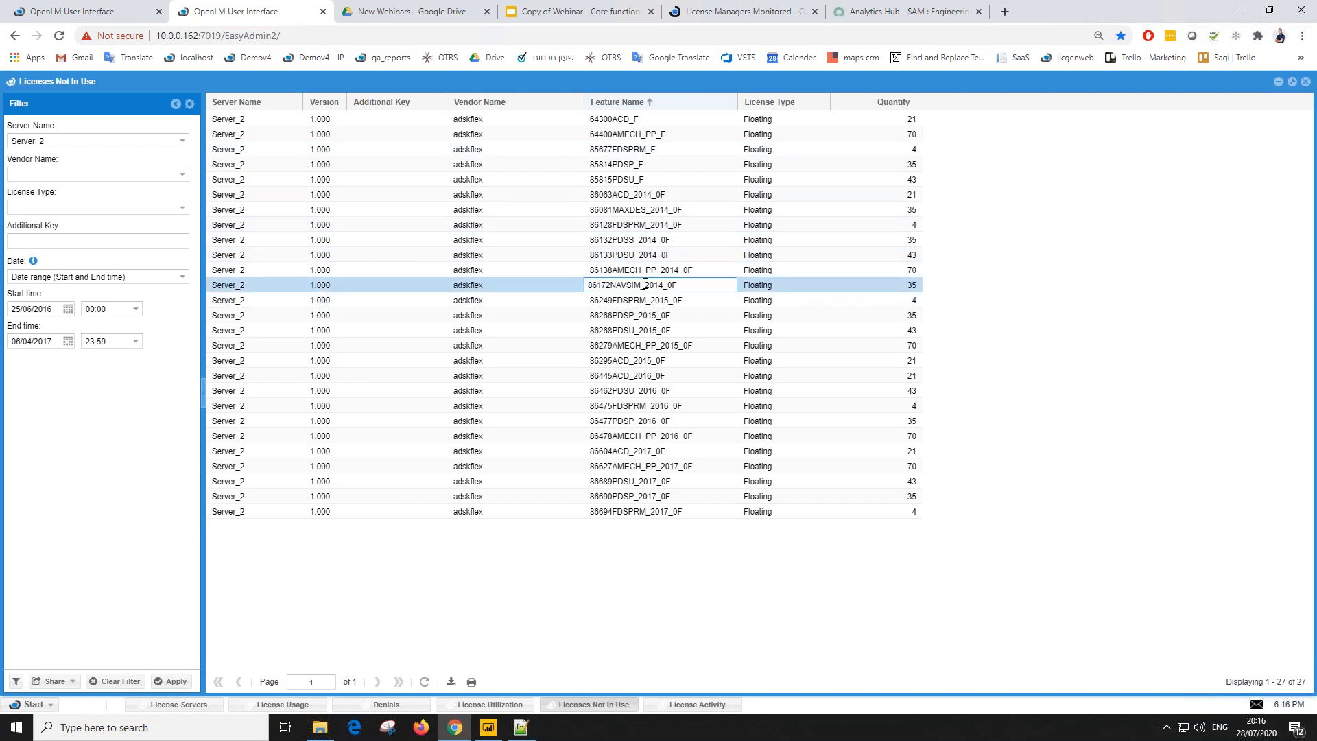
click(684, 315)
click(606, 285)
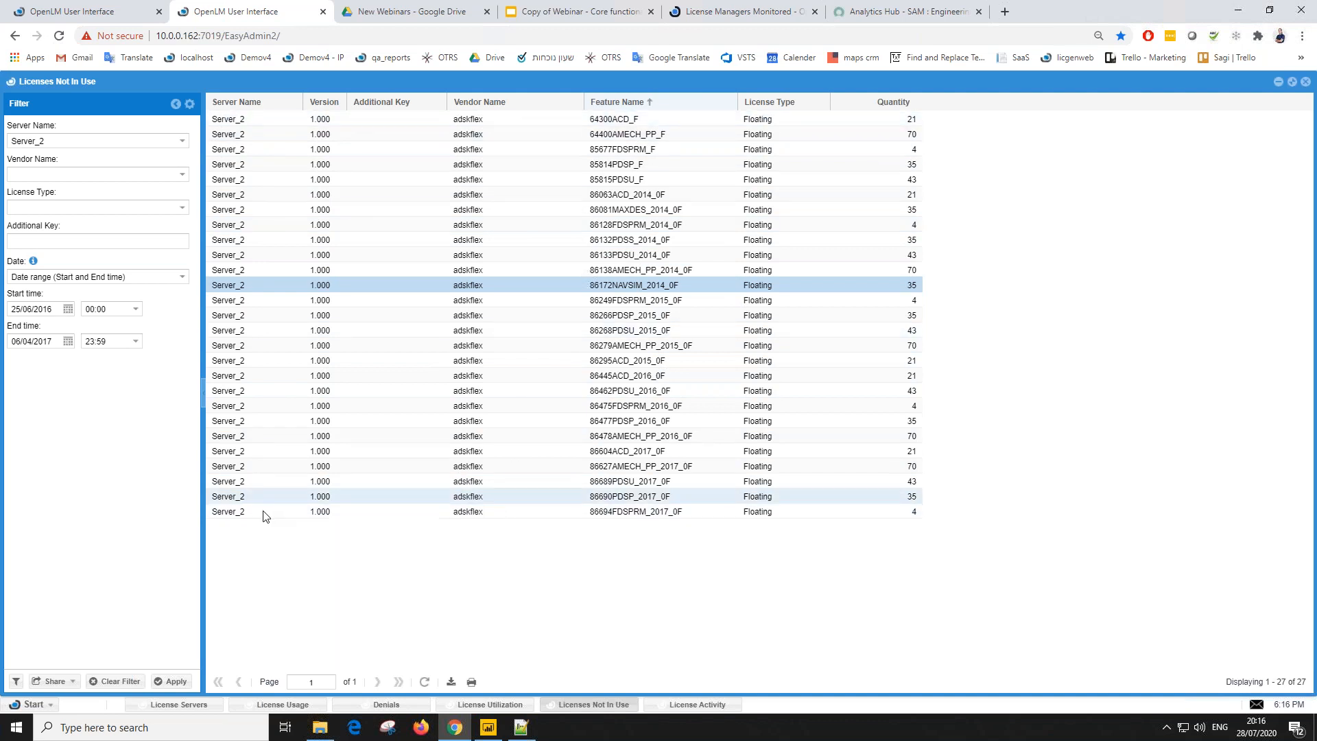
click(253, 421)
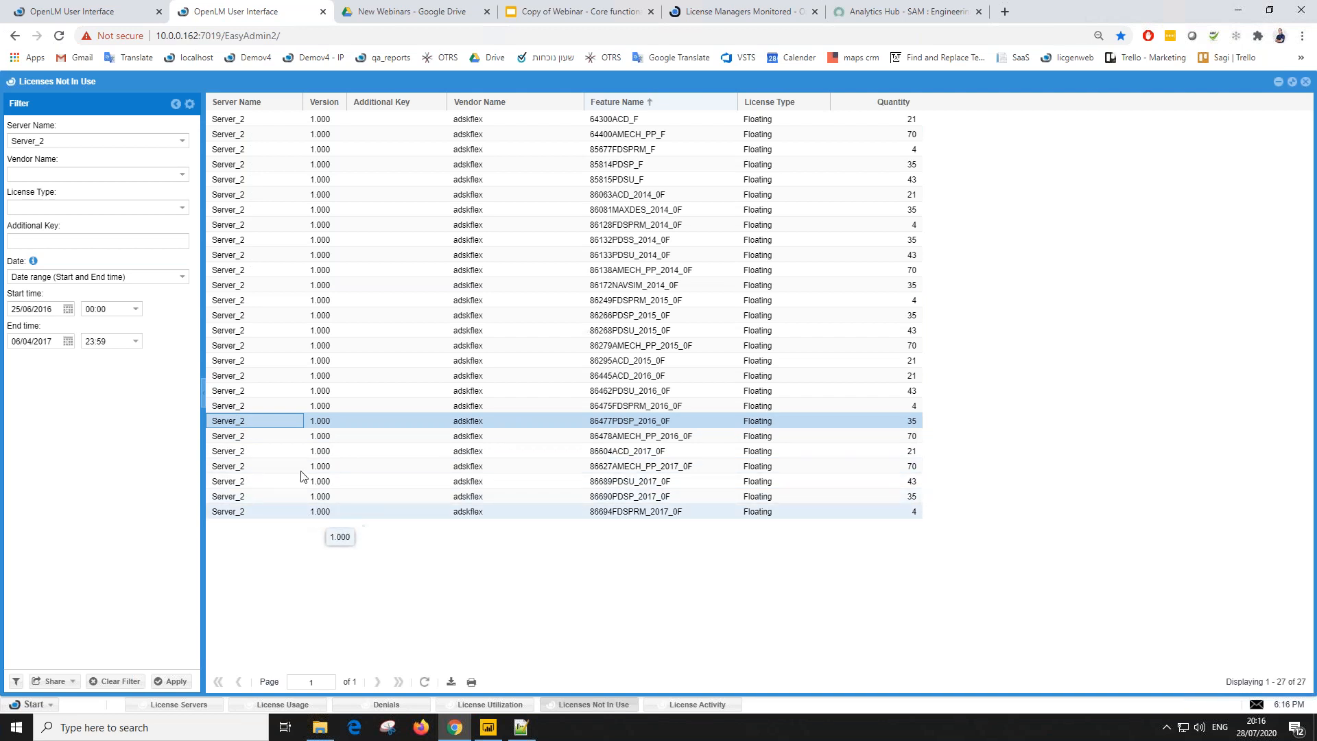
Step: In the demov4 OpenLM session, open the License Activity report and filter it to the last 7 days
click(106, 11)
click(66, 703)
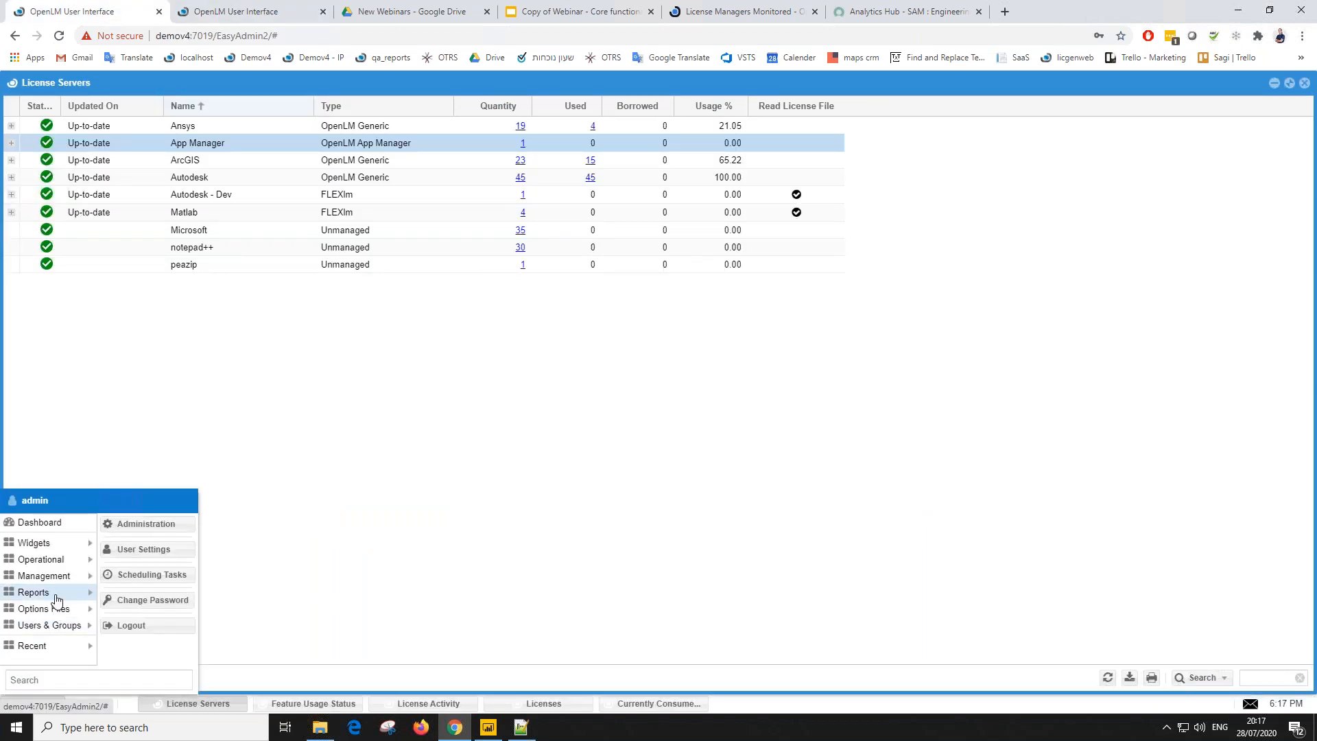
mouse_move(55, 594)
click(146, 603)
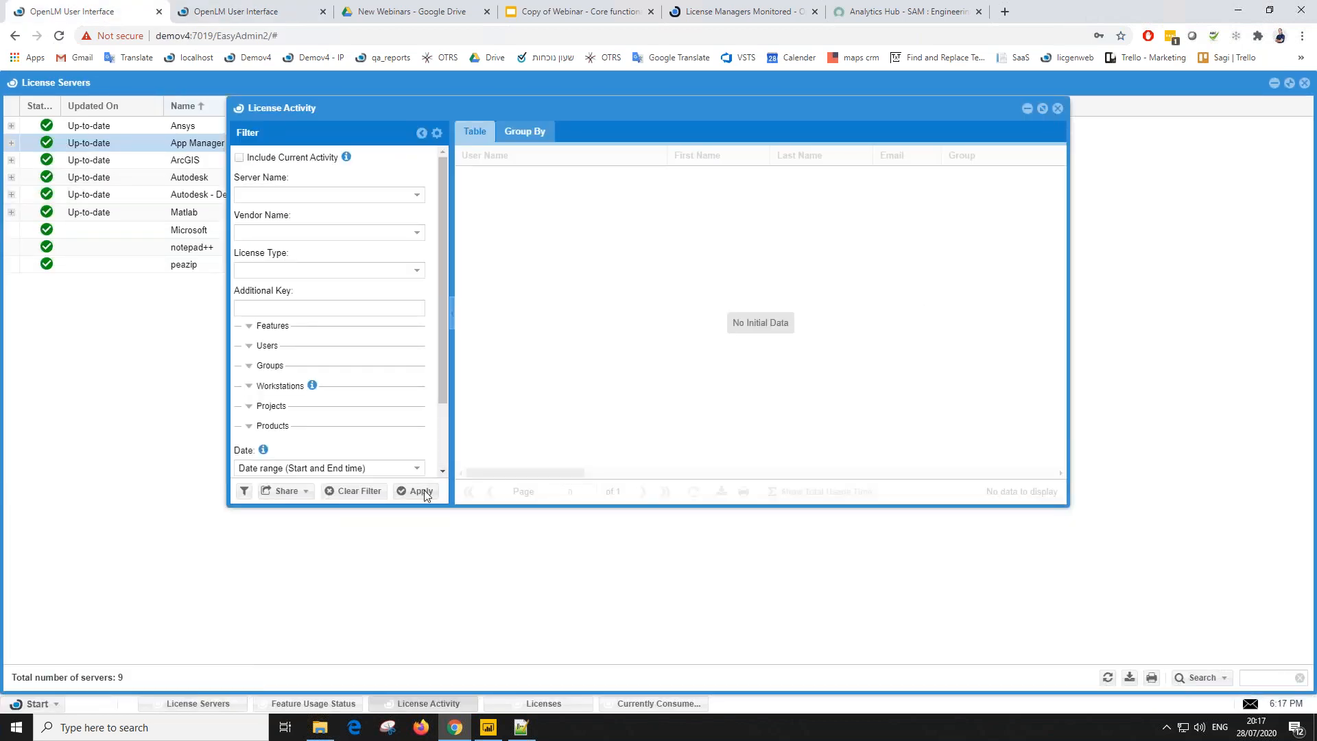
click(416, 468)
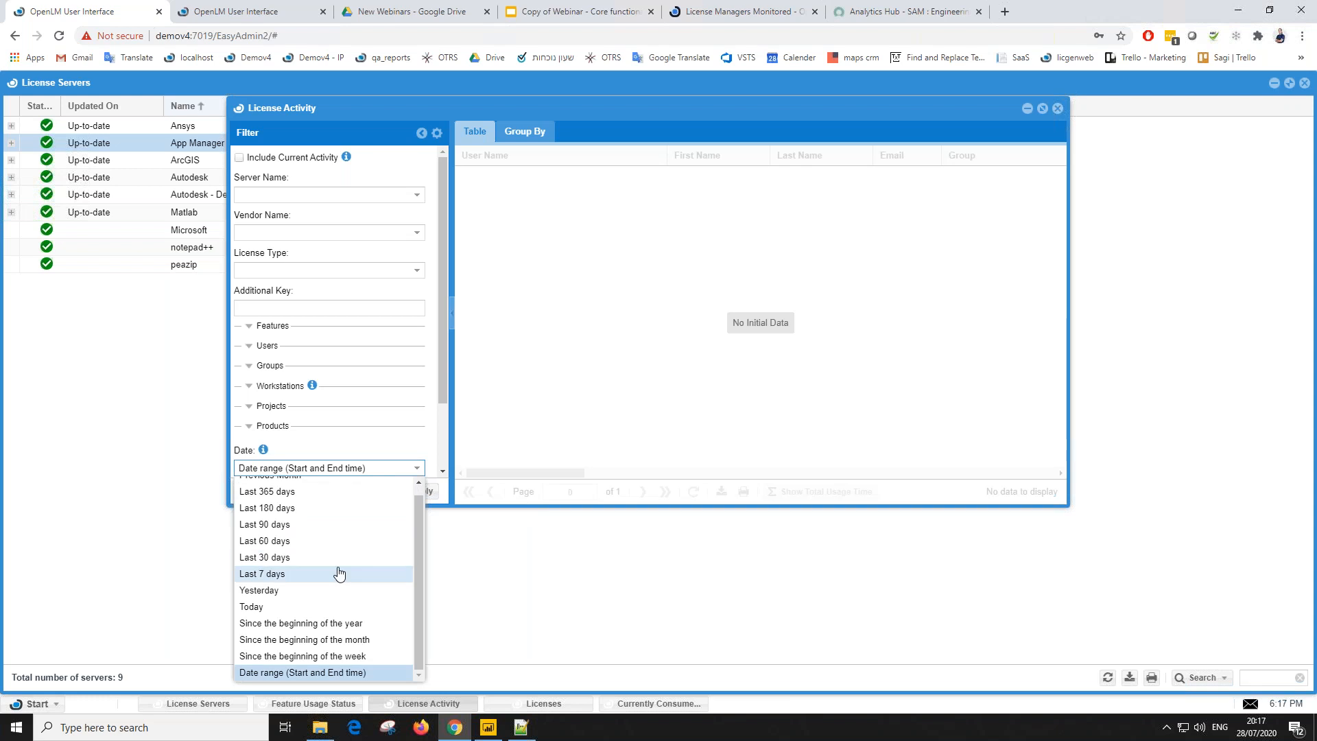
click(341, 570)
click(416, 491)
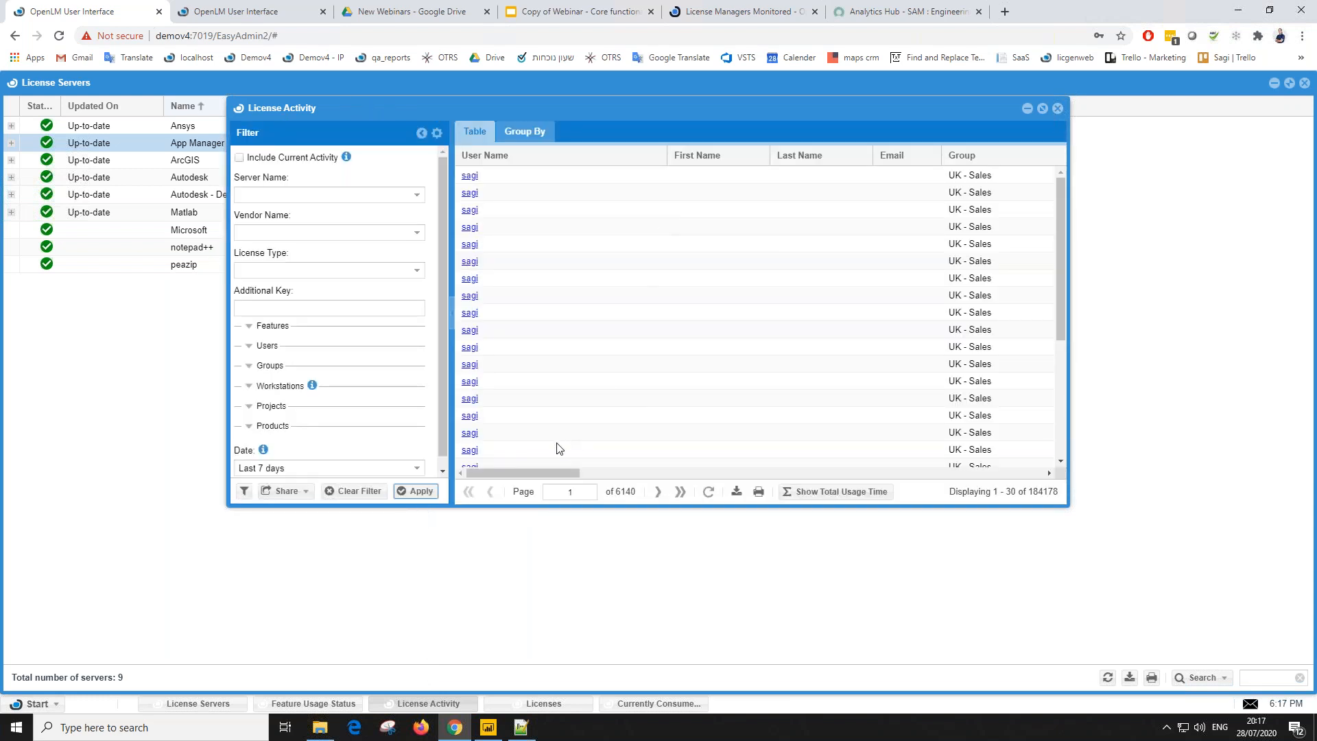
Step: Sort the license activity table by end time and review its columns through to the idle times
mouse_move(524, 473)
mouse_down()
mouse_move(1000, 483)
mouse_move(524, 473)
mouse_up()
drag(1061, 323, 1062, 454)
drag(1062, 315, 1062, 197)
drag(539, 482, 707, 475)
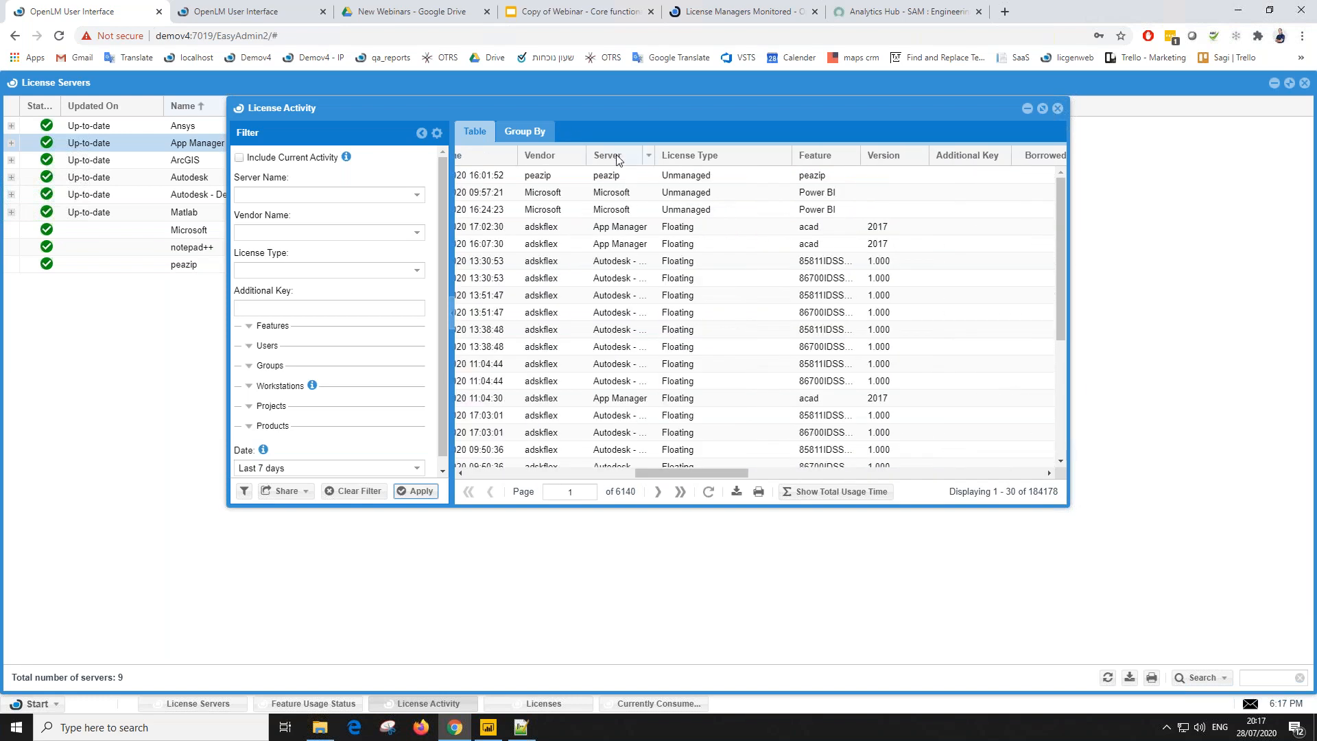
click(483, 155)
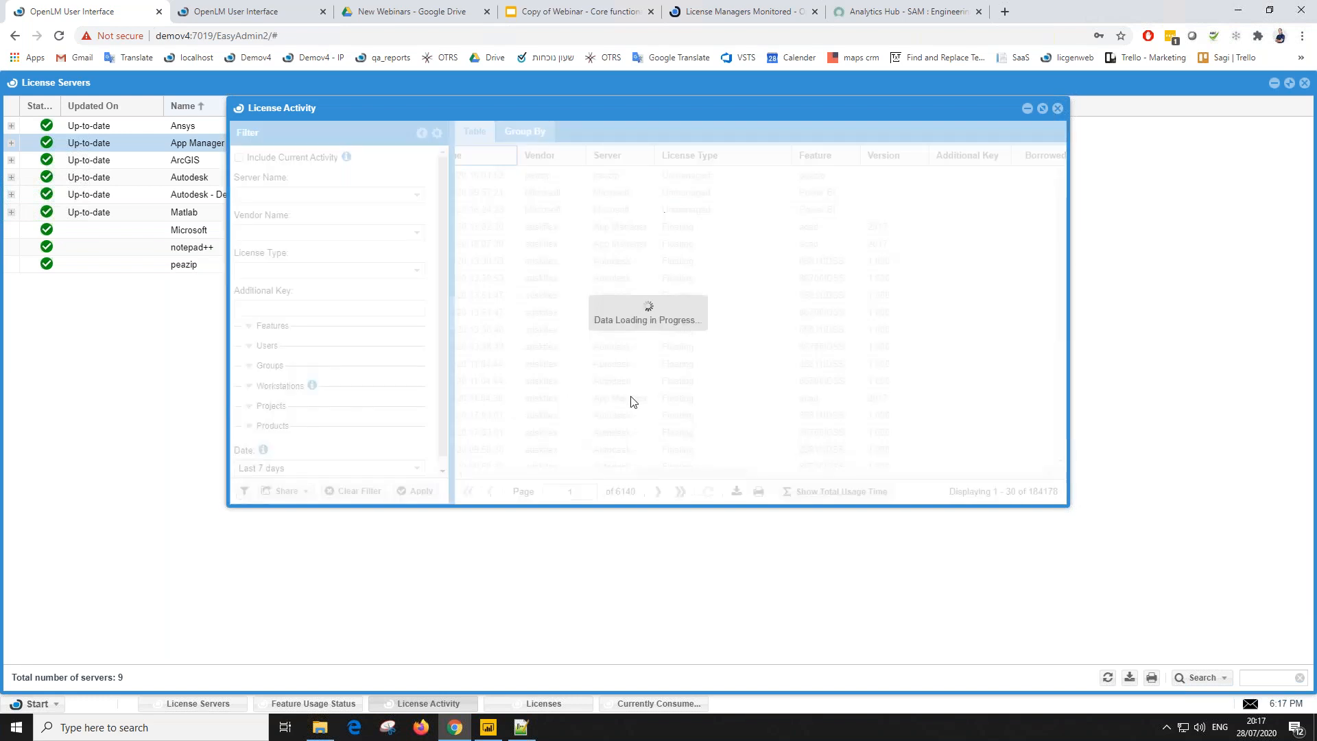
drag(673, 474, 447, 471)
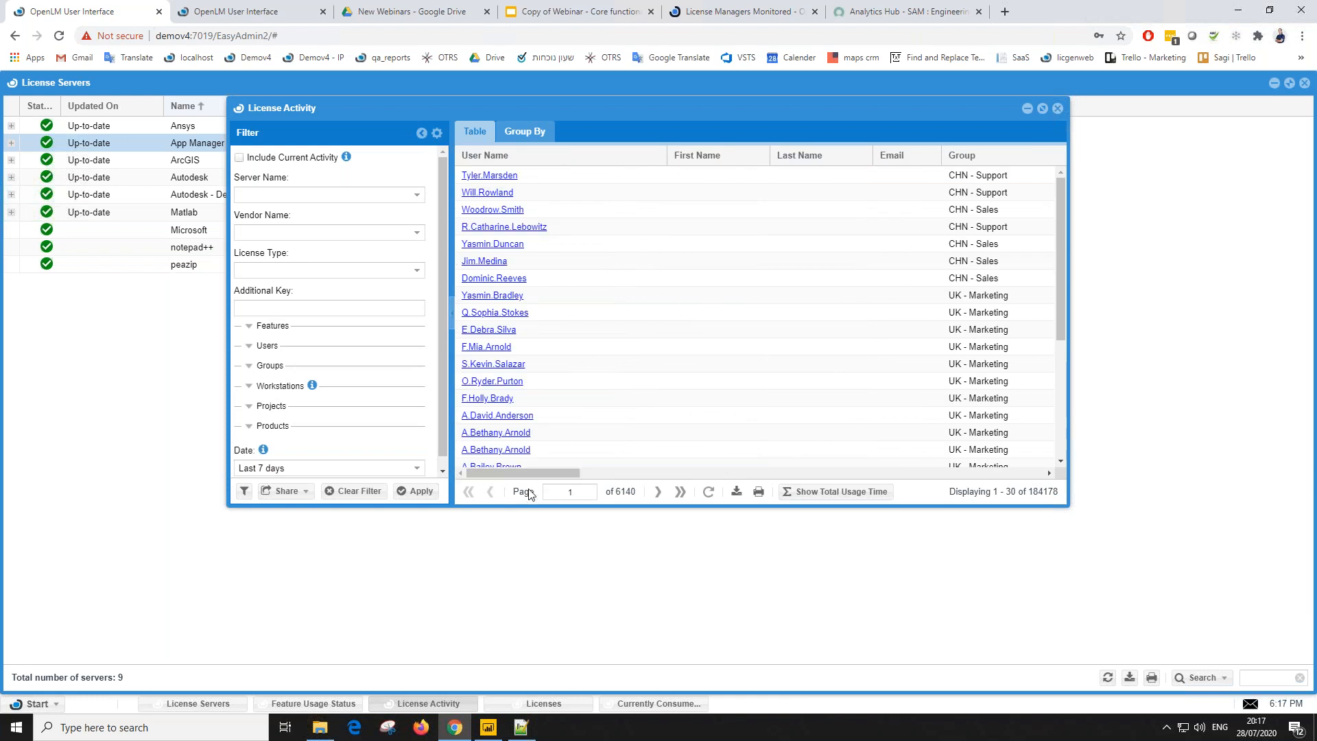
drag(536, 476, 631, 481)
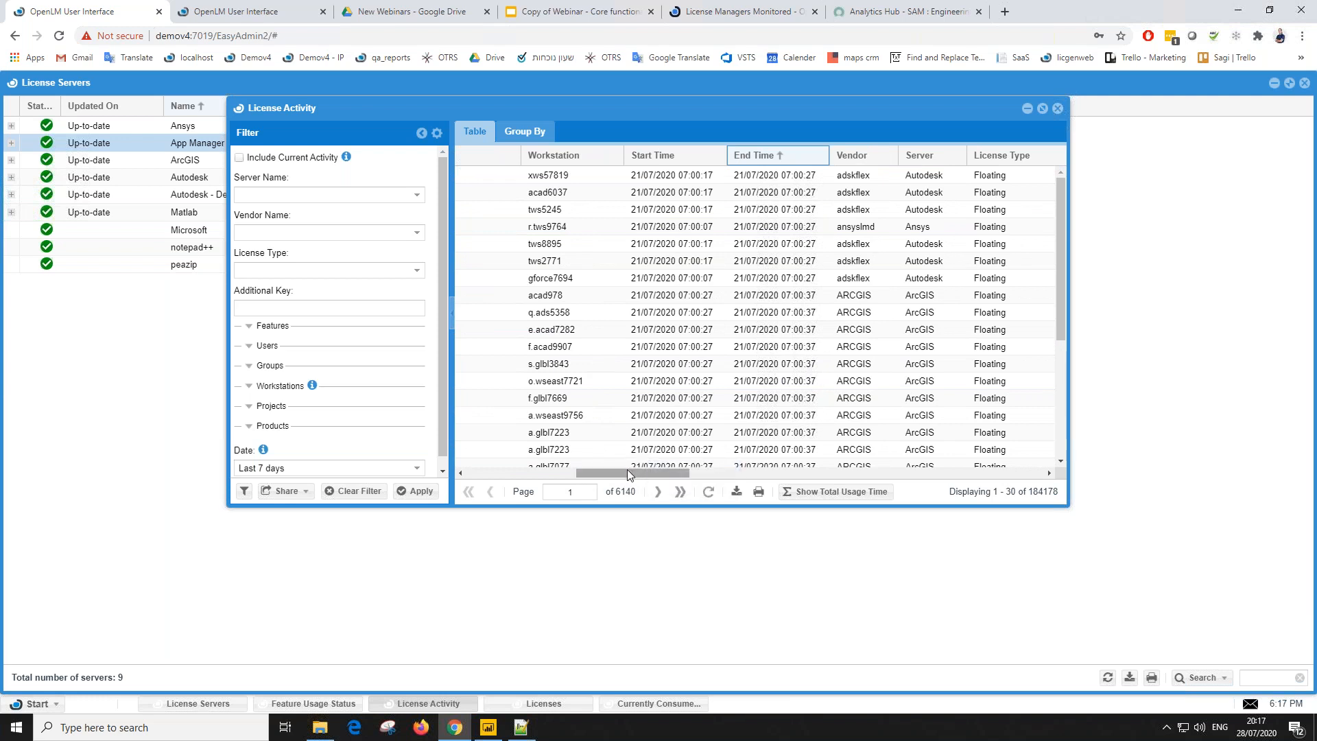
drag(627, 472, 989, 469)
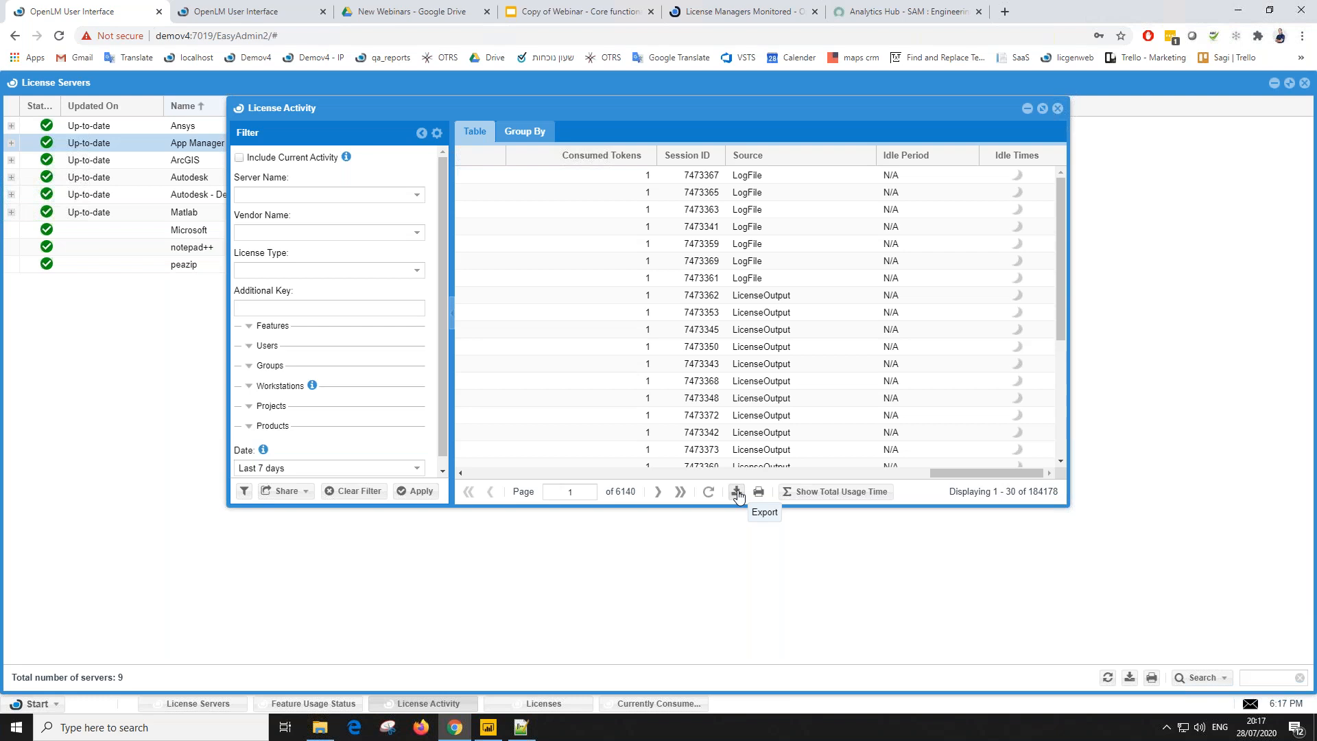
Step: Group the license activity by User and check the usage times, and regroup it by Feature
click(532, 134)
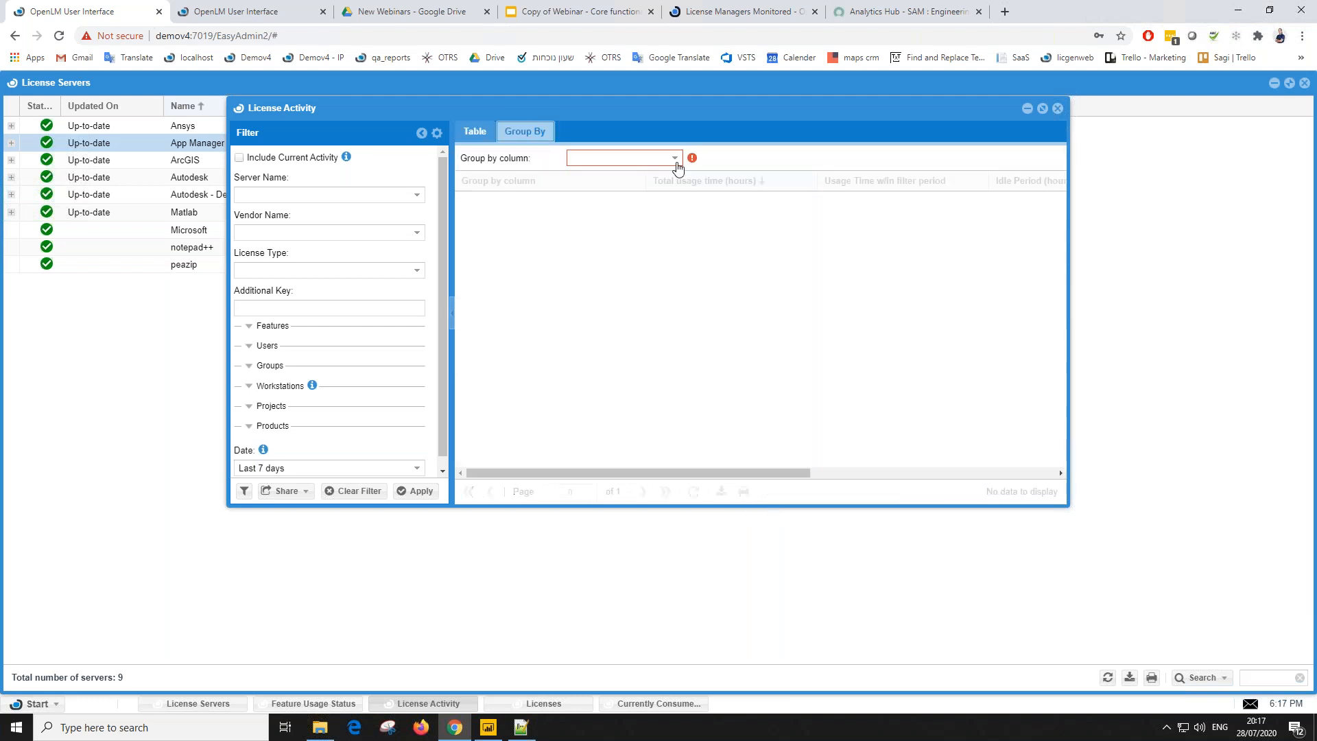
click(676, 162)
click(629, 176)
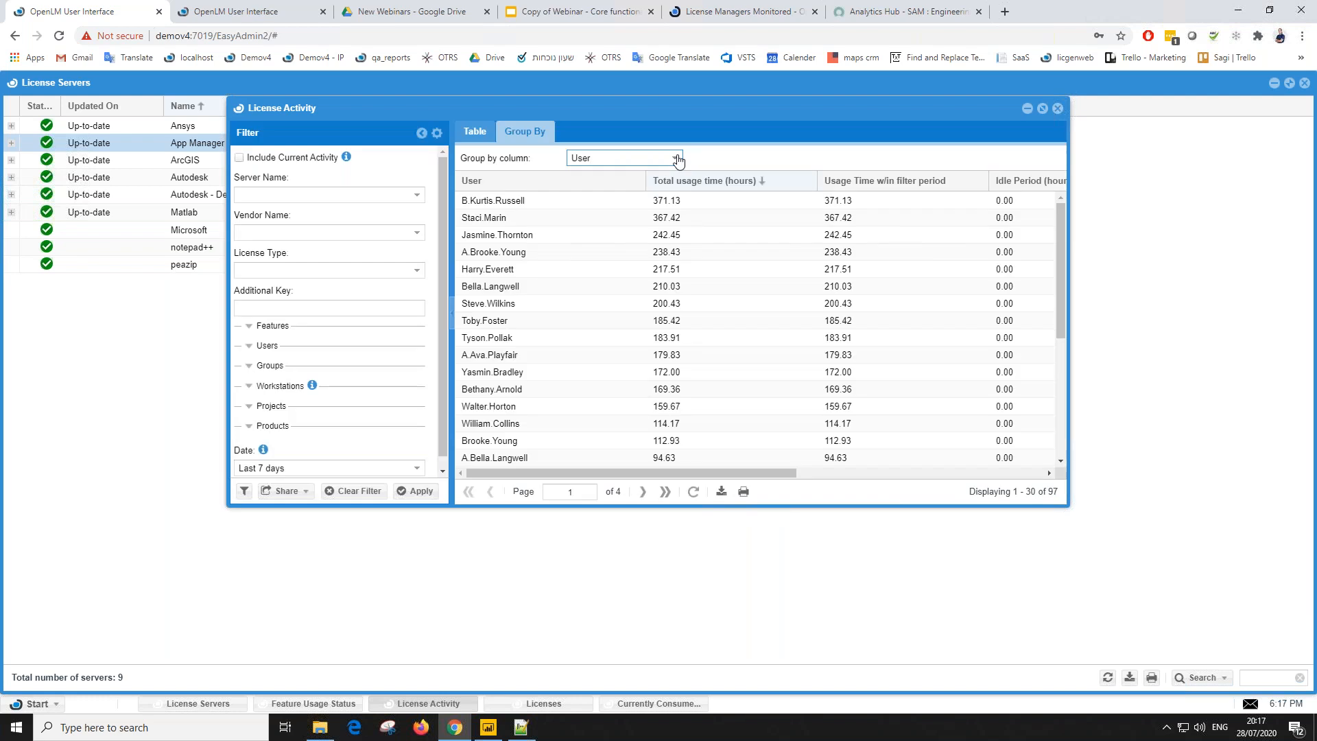
click(666, 159)
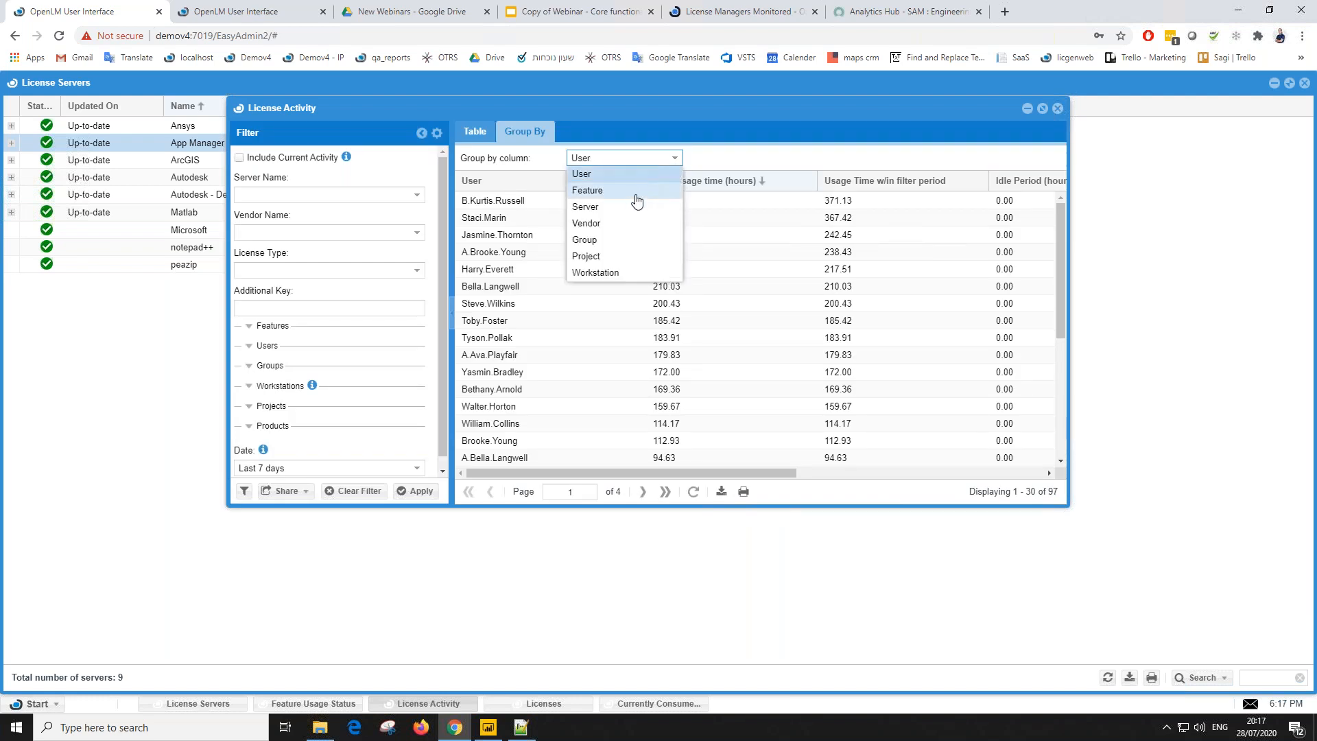
click(645, 190)
Step: Group the license activity by Server and check the total usage time of the individual servers down to peazip
click(672, 158)
click(631, 206)
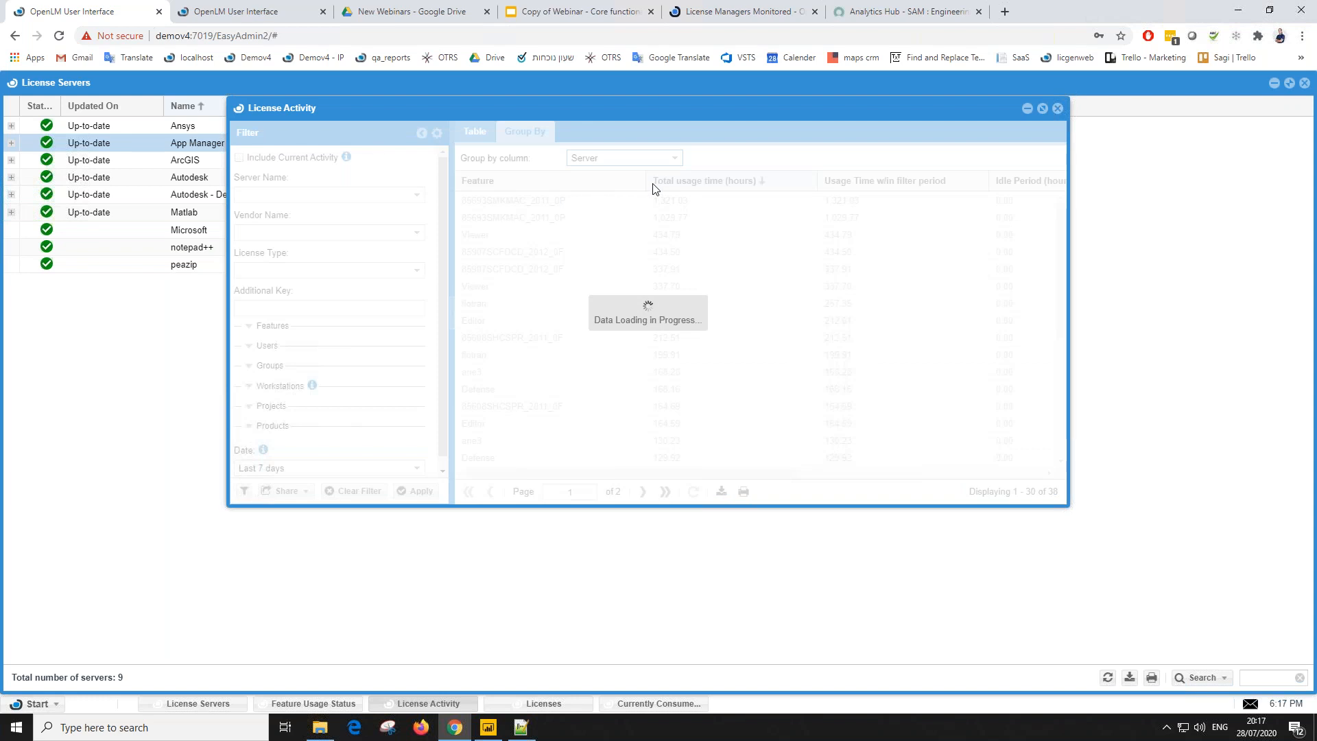
click(678, 205)
click(676, 237)
click(675, 269)
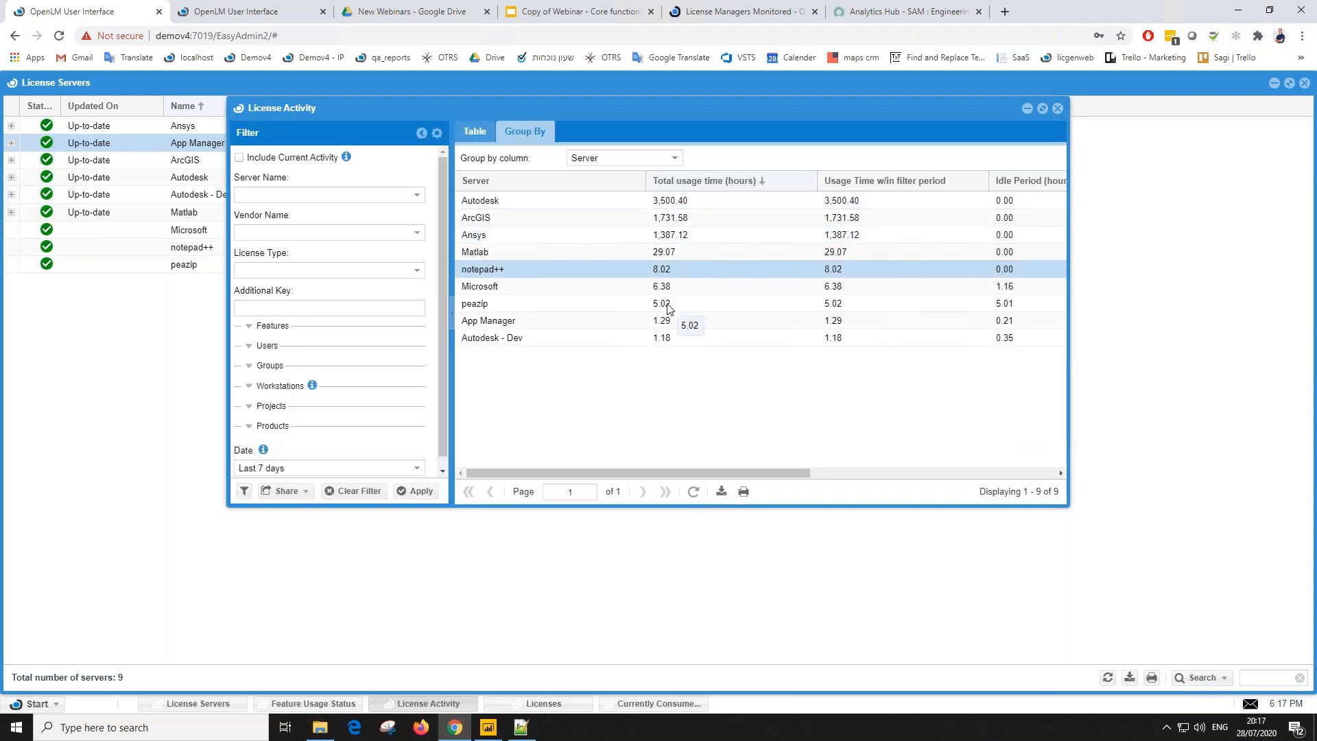
click(672, 303)
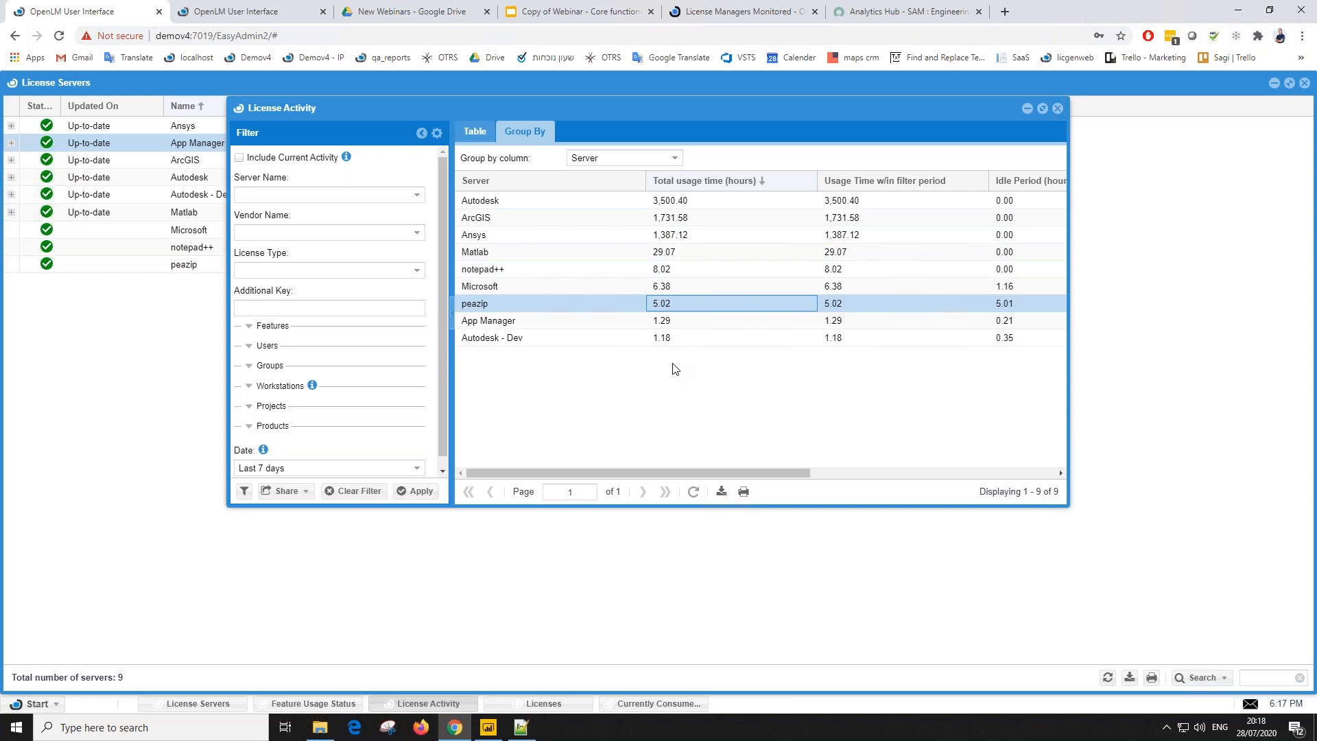
Step: Group the license activity by Group, review the usage time per group, and close the report
click(664, 156)
text(Group)
key(Return)
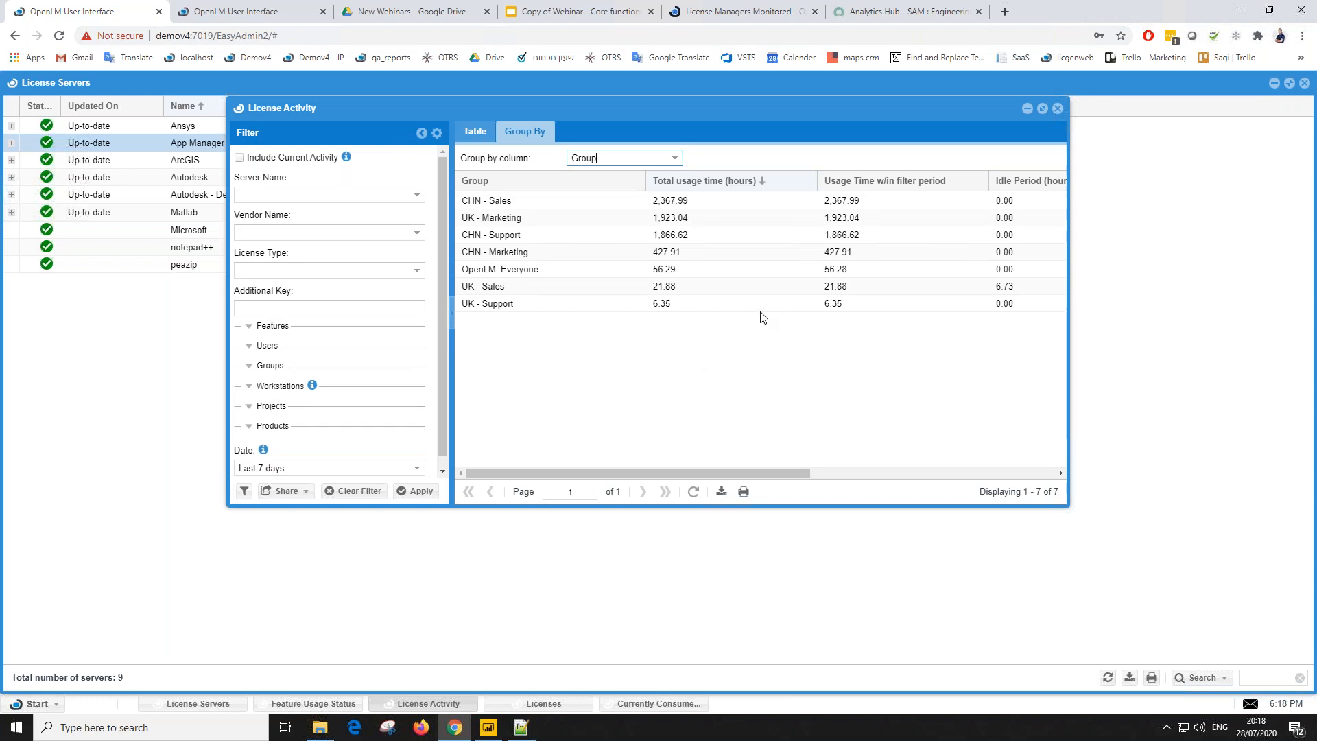
click(1058, 109)
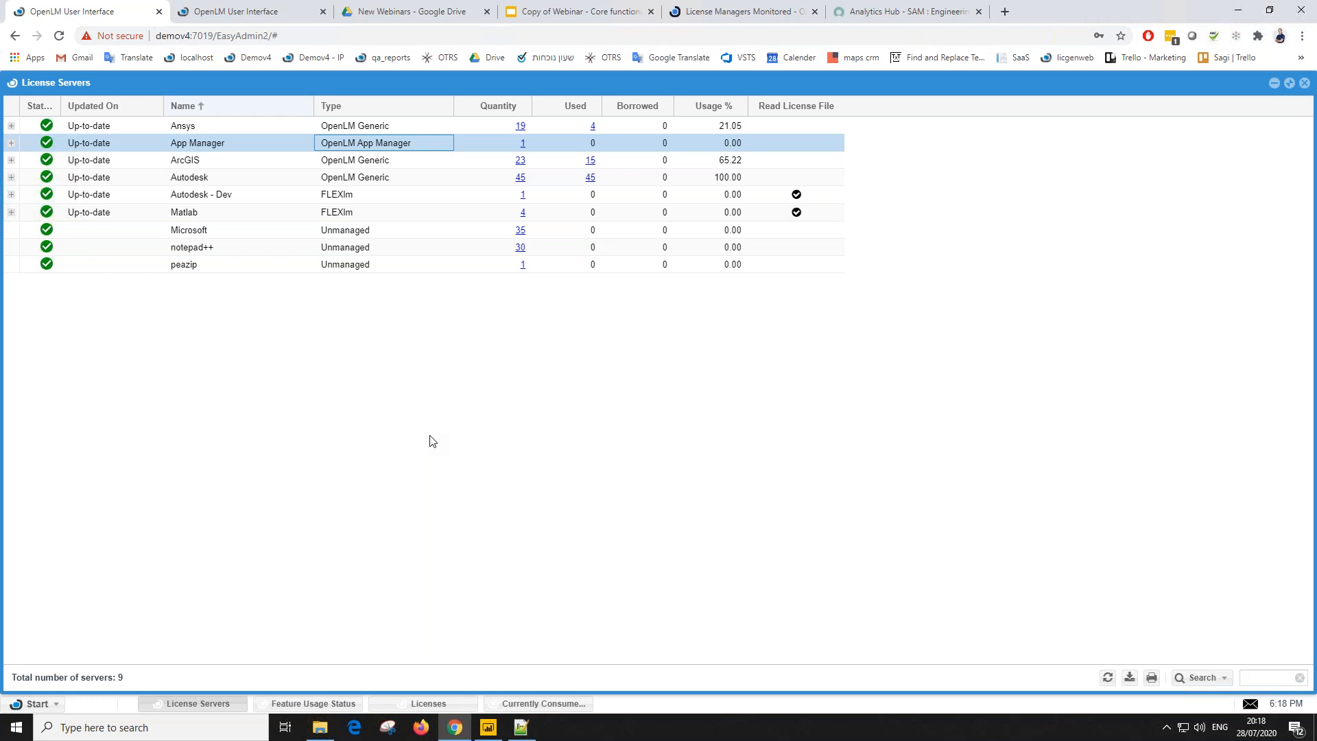
click(44, 701)
mouse_move(63, 591)
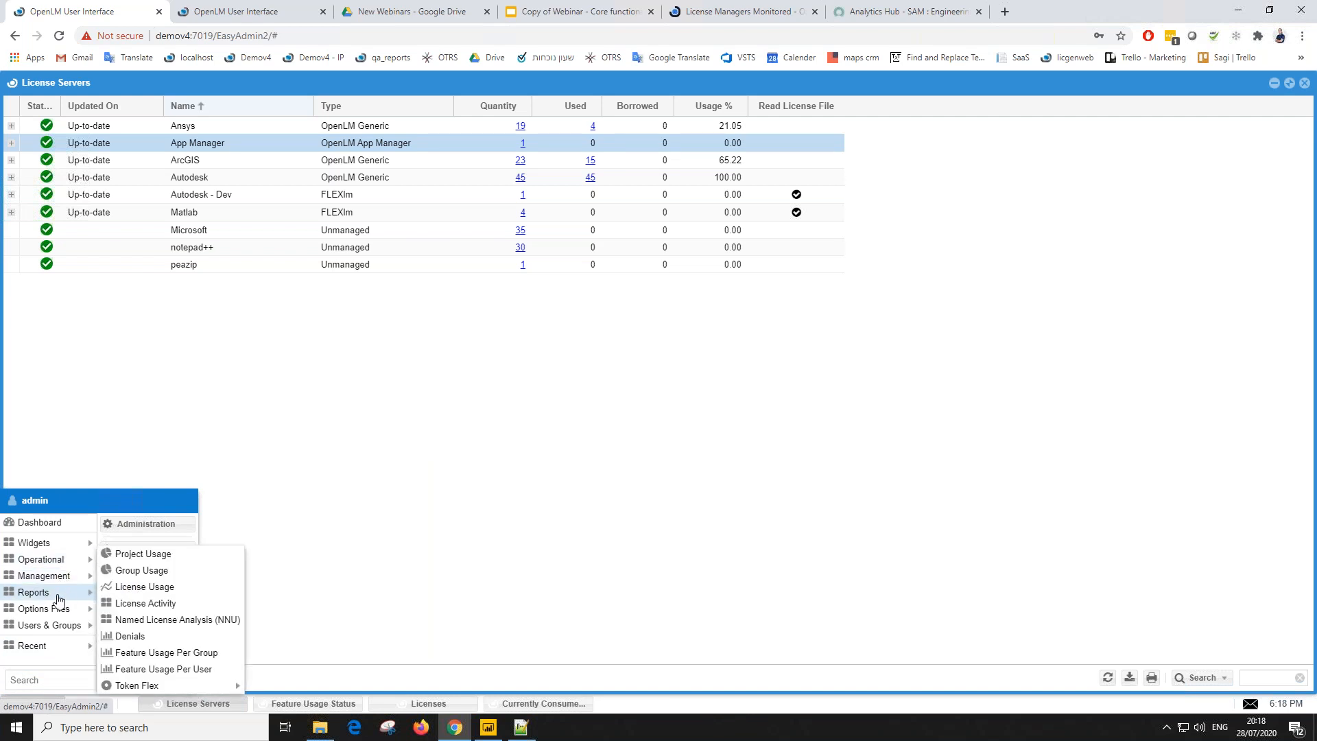
mouse_move(46, 542)
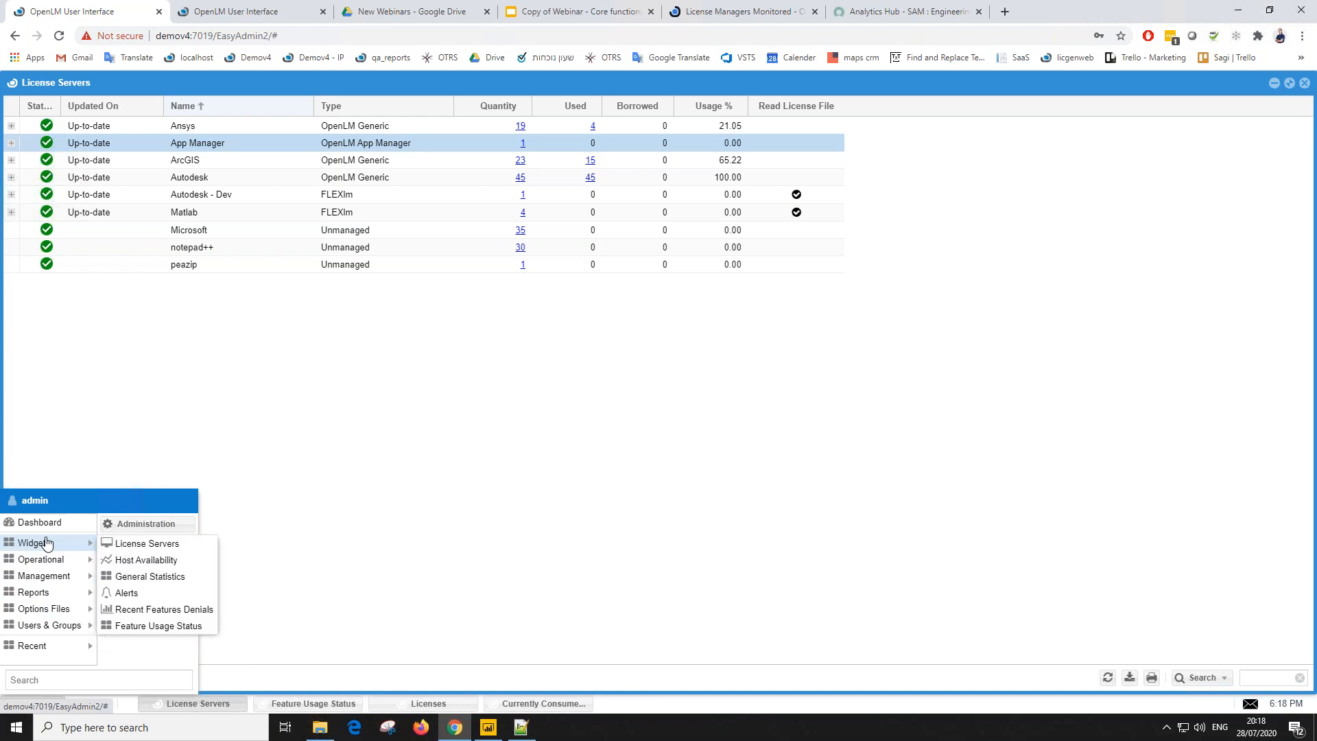
click(367, 543)
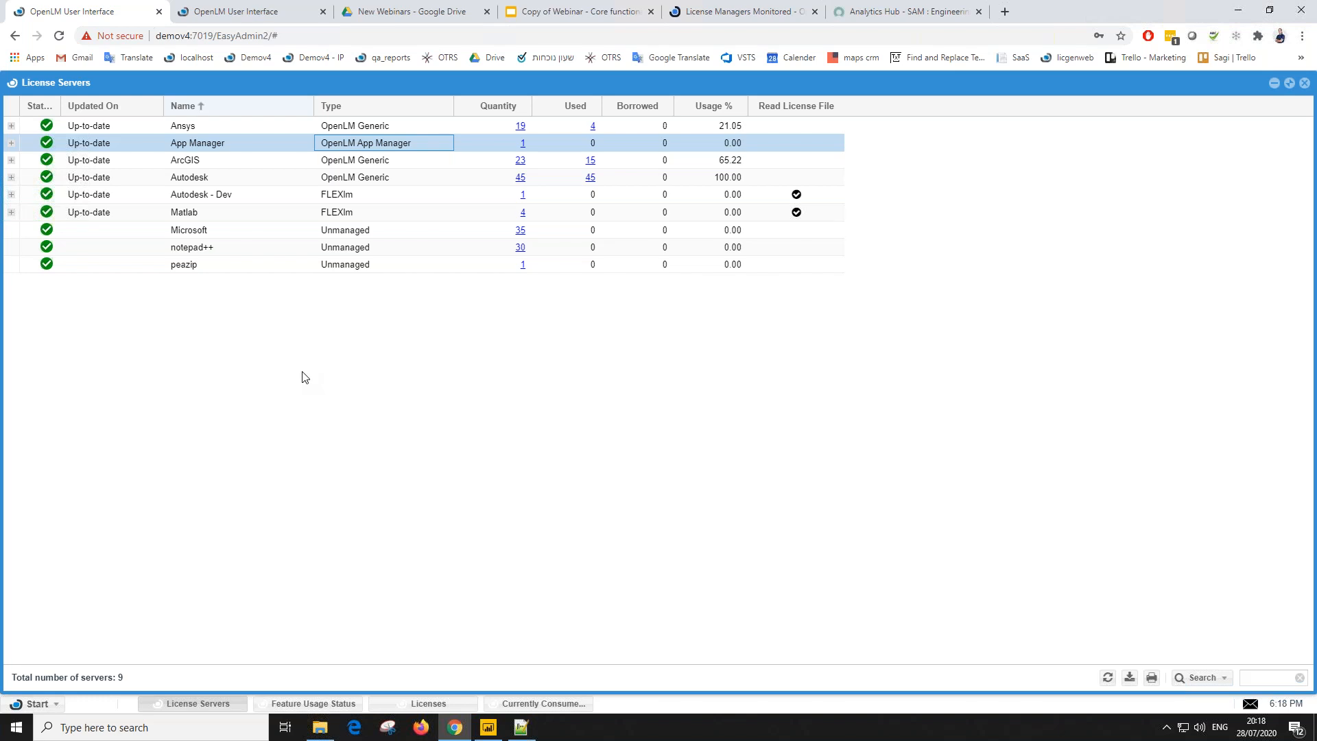
key(Right)
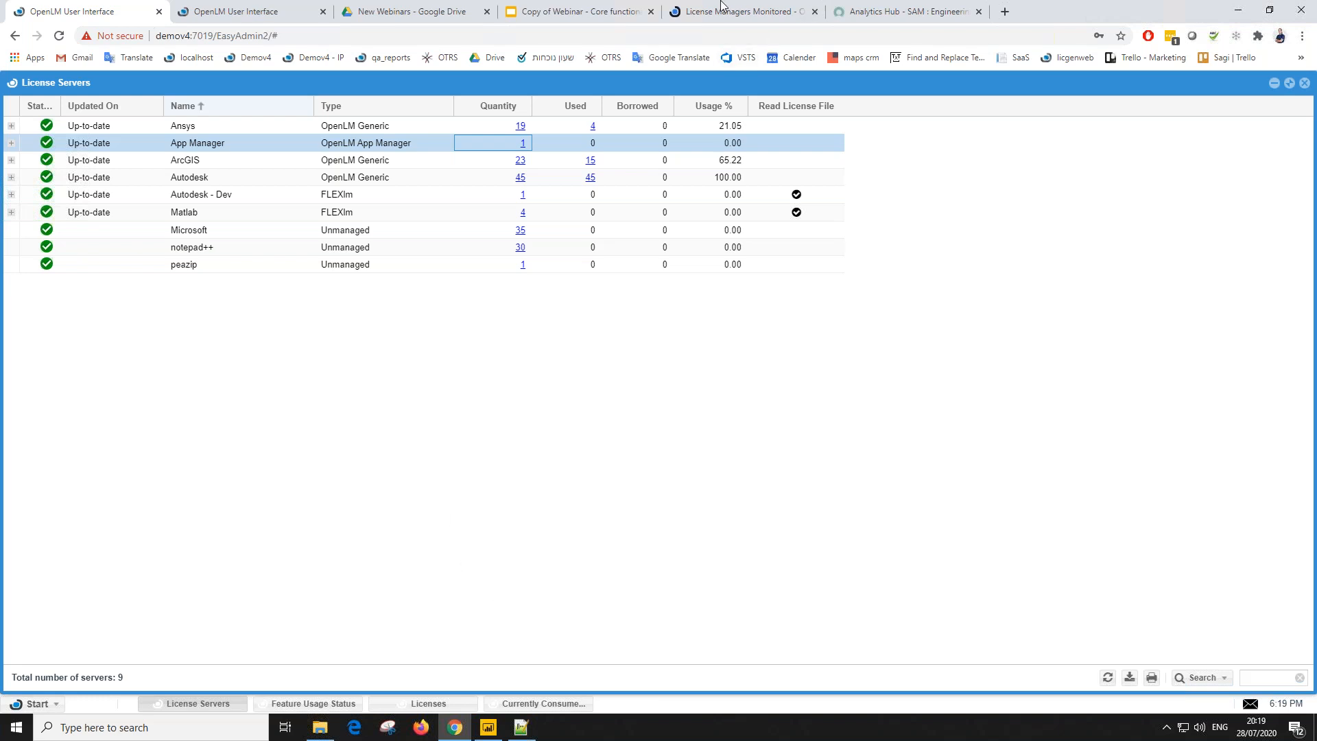
Step: Switch to the Core functionality webinar presentation in Google Slides and show slide 13, Reporting Hub
click(565, 5)
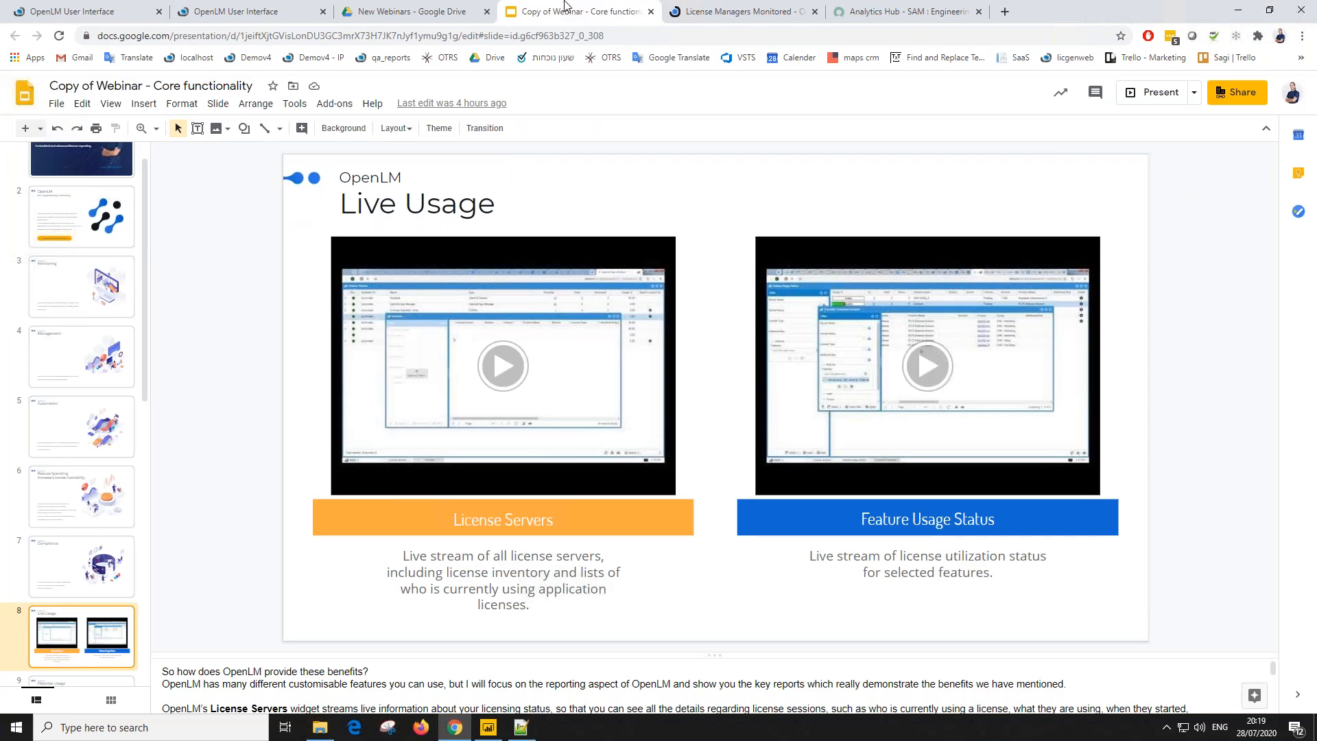
scroll(78, 412, down, 5)
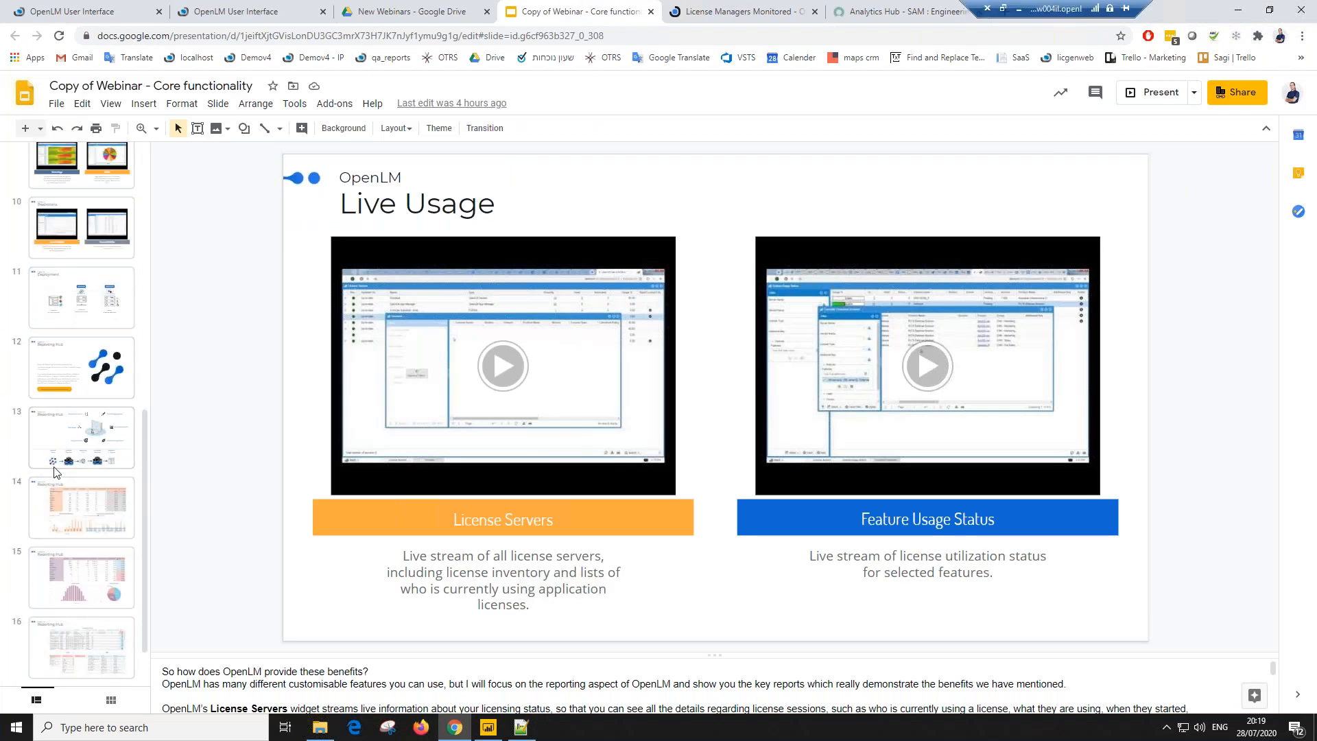
click(87, 449)
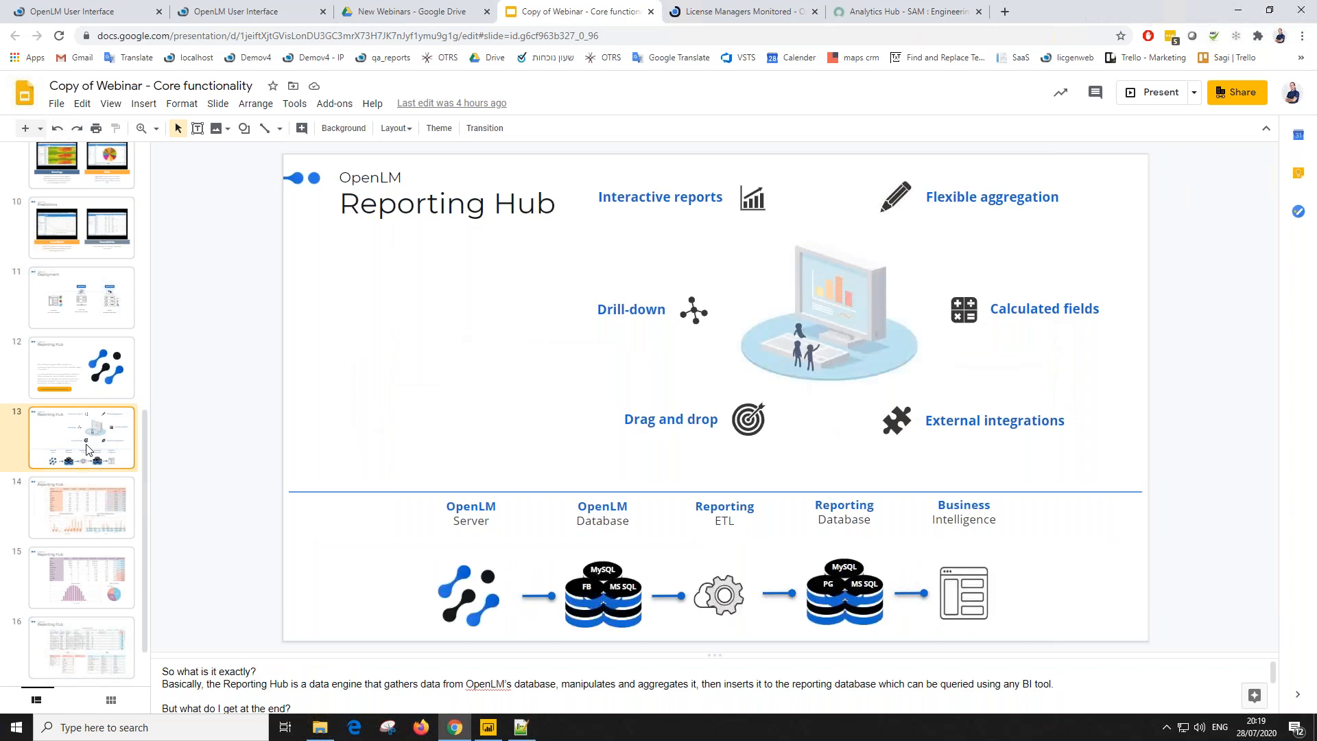
key(Up)
click(81, 459)
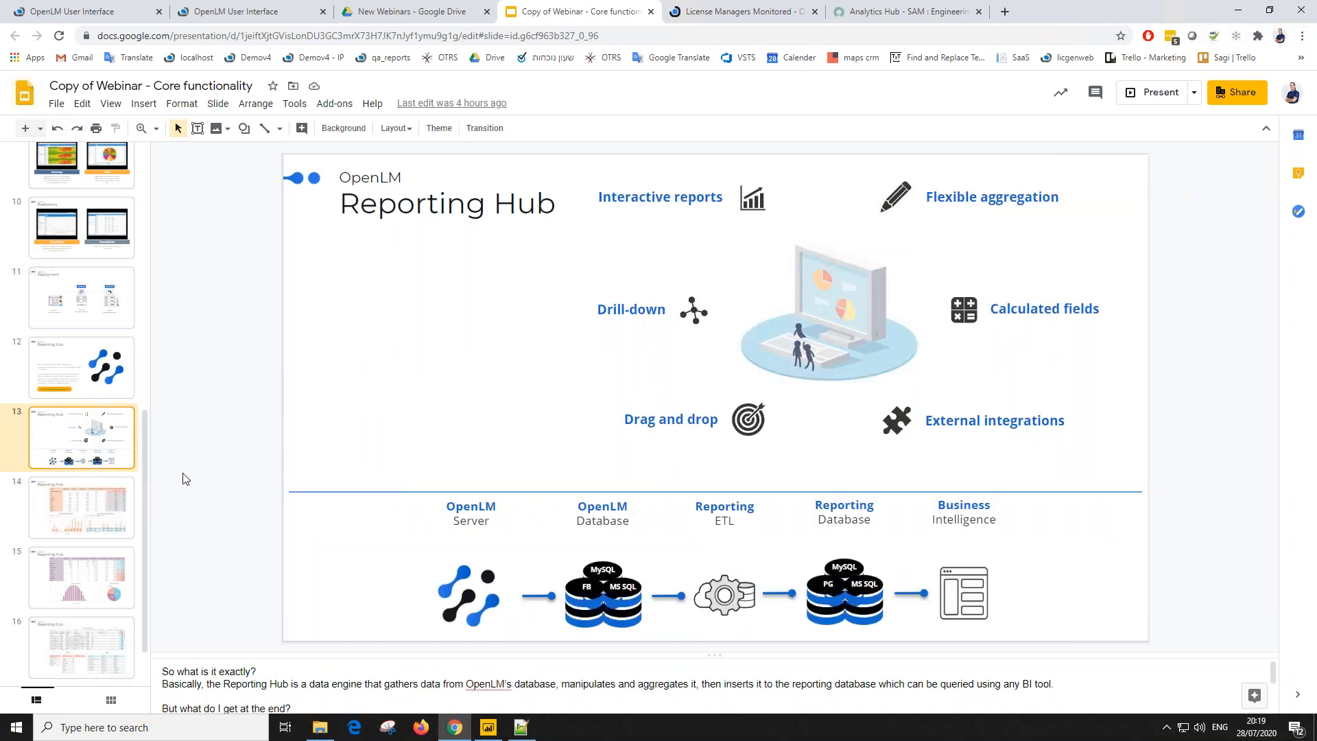
key(Down)
key(Up)
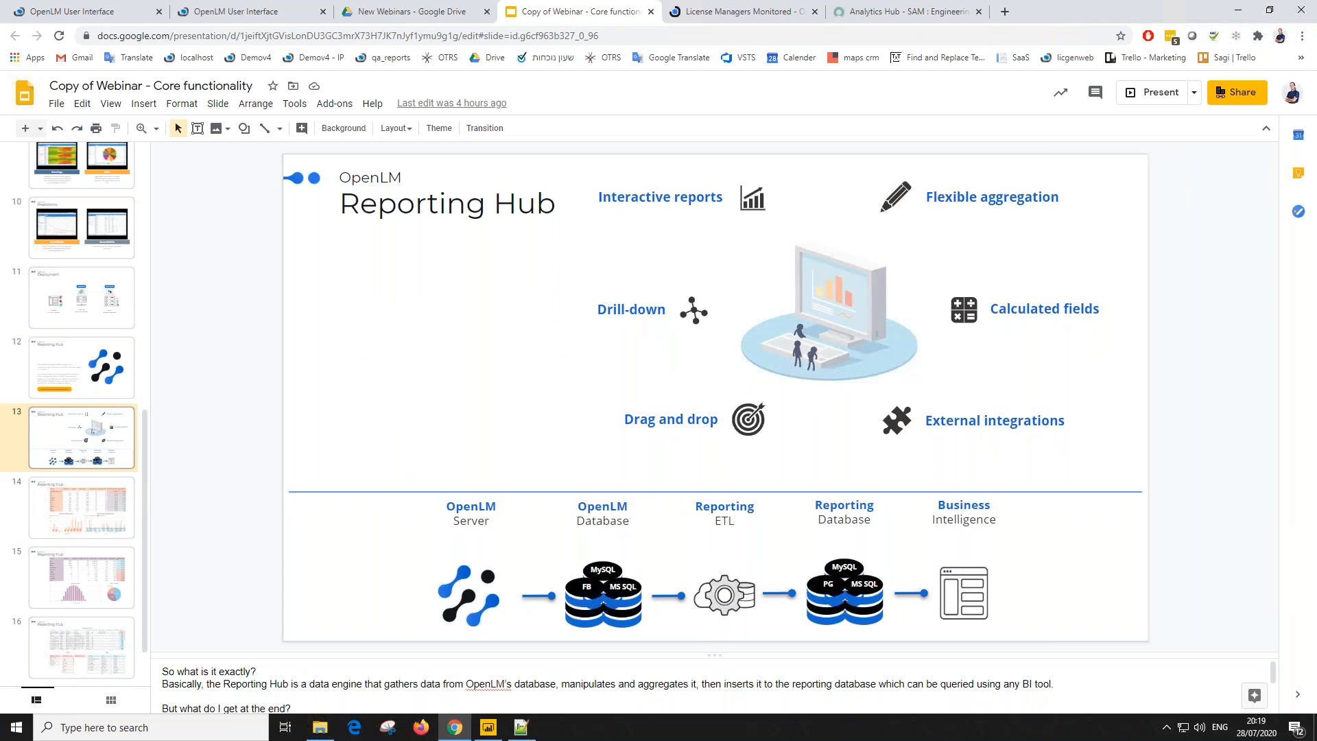
Step: Examine the Reporting Hub data flow on the slide, from the Reporting ETL through to Business Intelligence
click(755, 500)
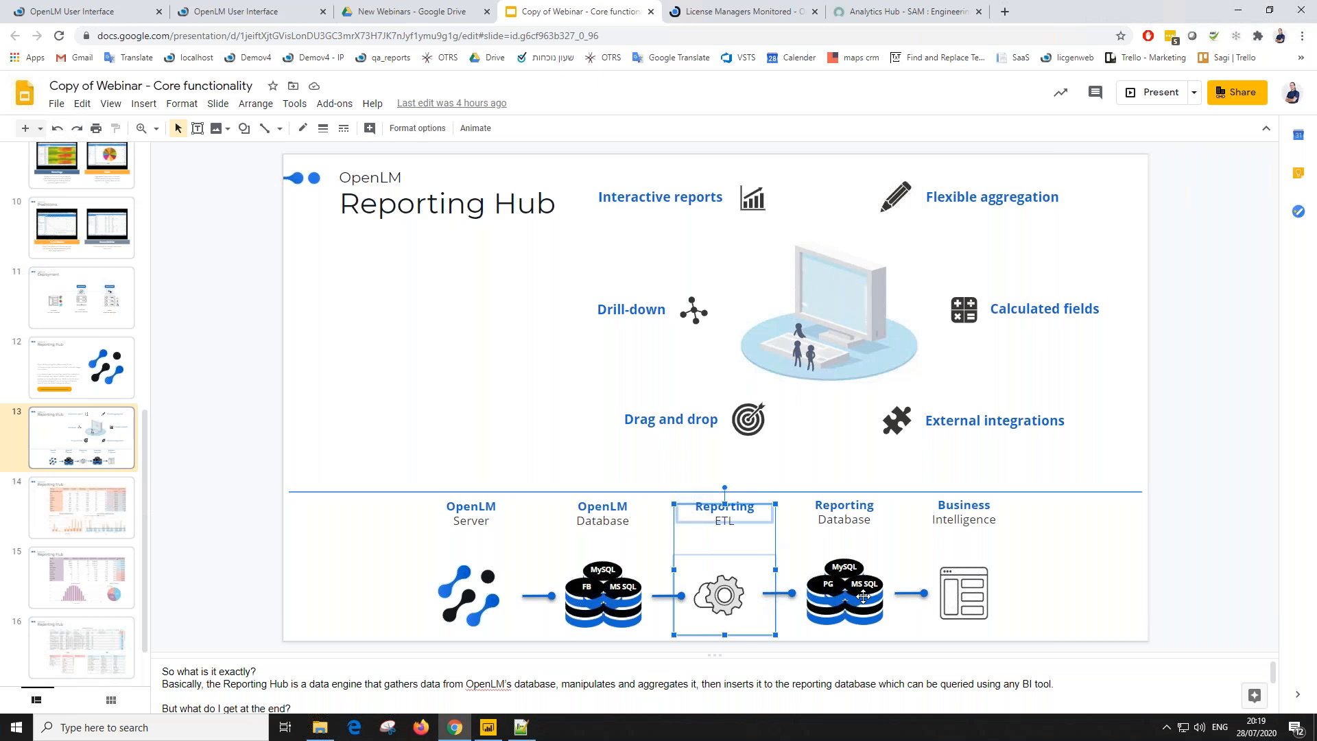
click(813, 638)
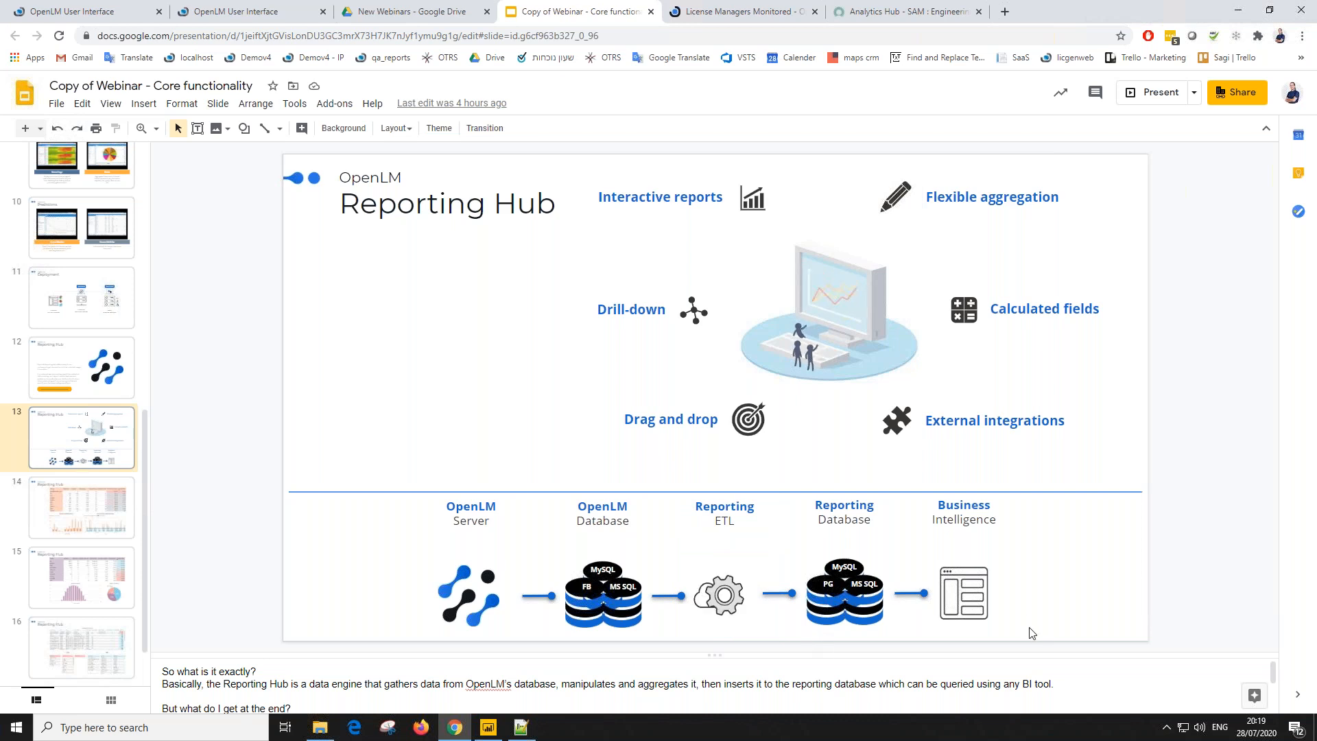
drag(1027, 627, 940, 504)
click(1052, 582)
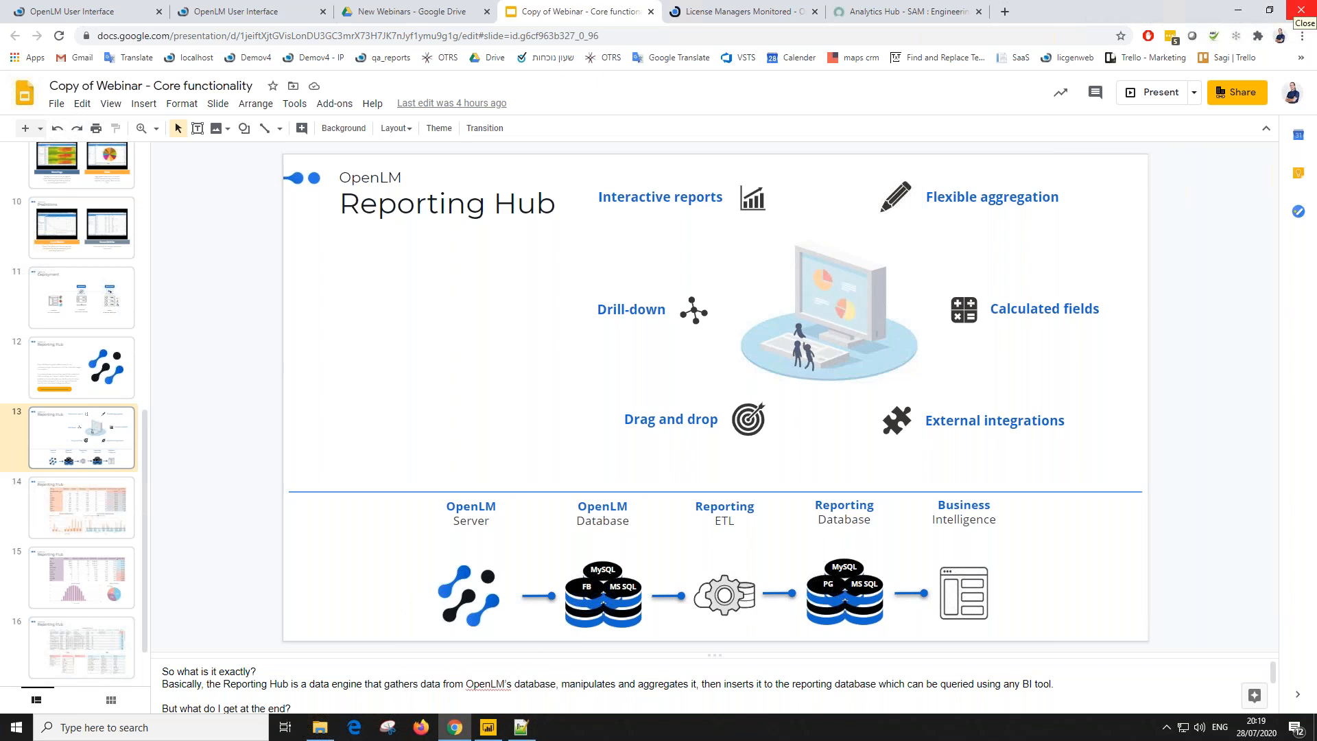
Step: Switch to the Utilization Reports file in Power BI Desktop, open Page 1 and clear its canvas
click(488, 727)
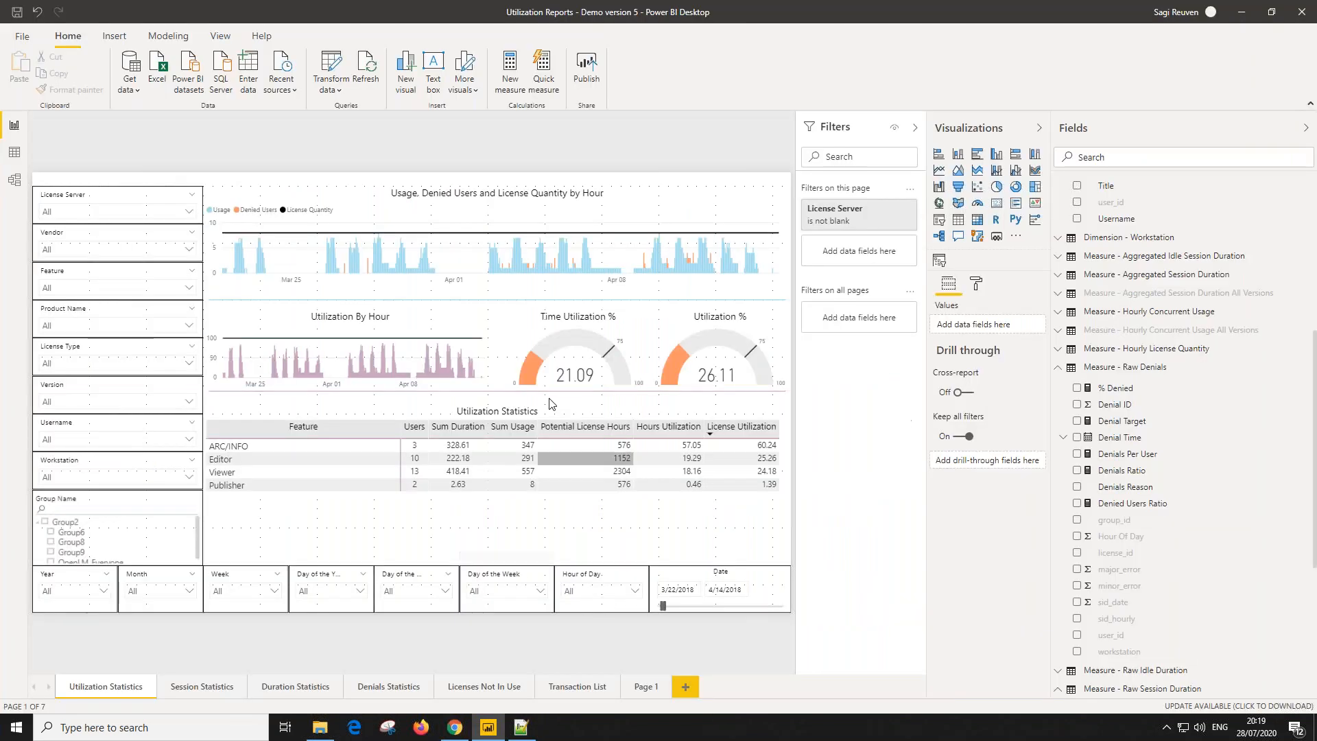
click(645, 687)
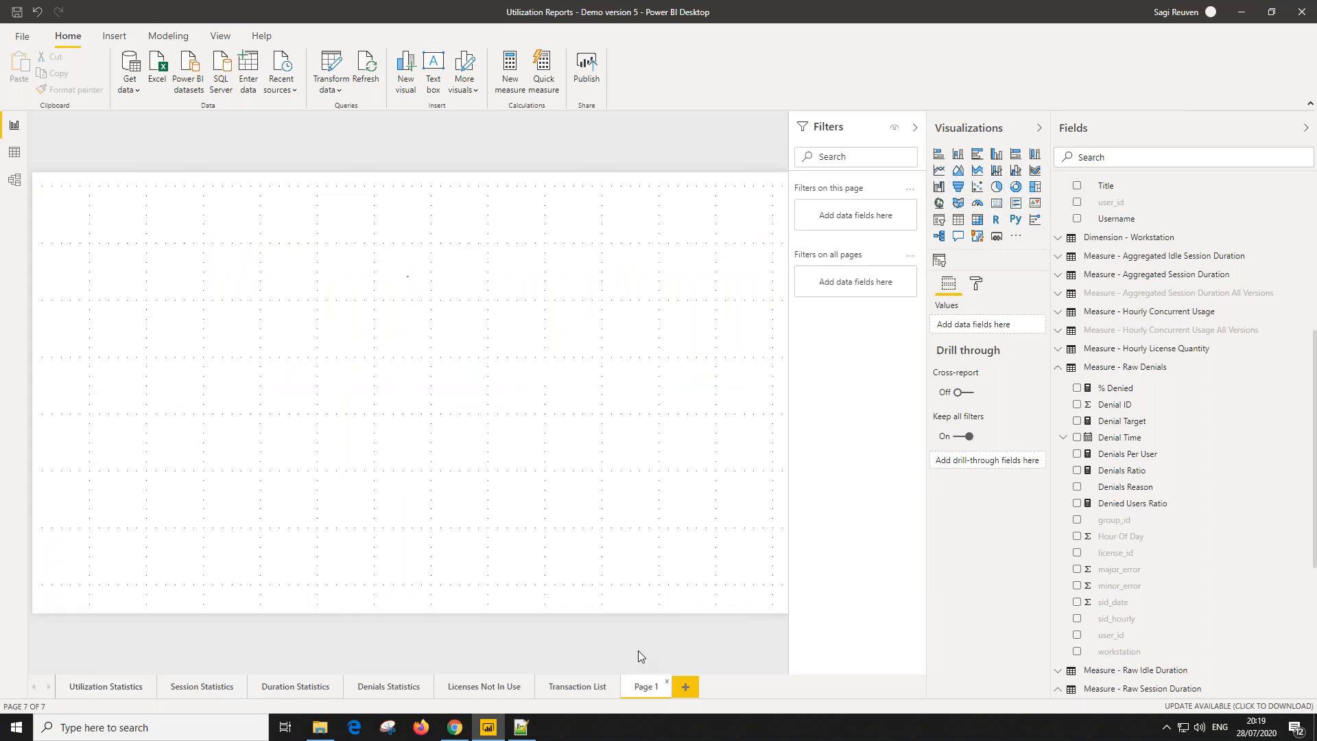
click(577, 276)
key(Delete)
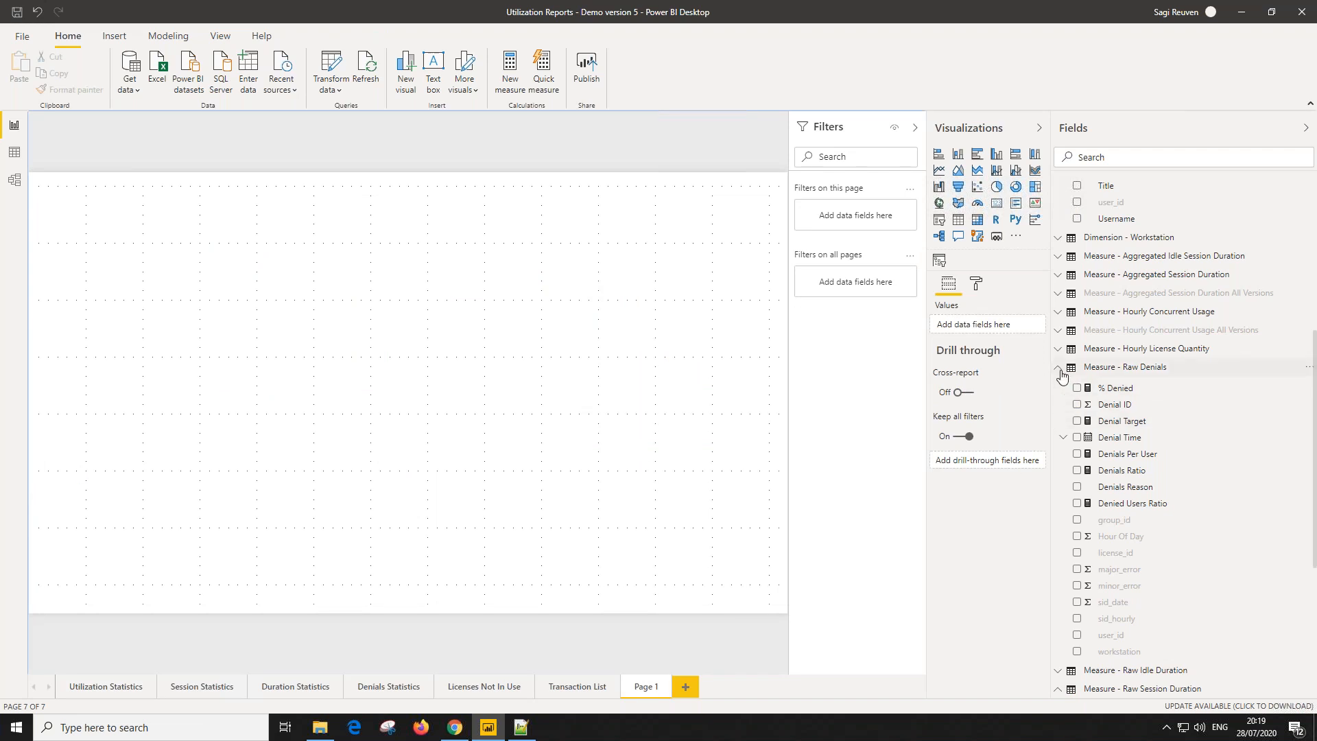
Step: Add a table with the Username field of Dimension - User to the page and enlarge it
scroll(1103, 515, down, 4)
scroll(1080, 508, up, 8)
click(1097, 483)
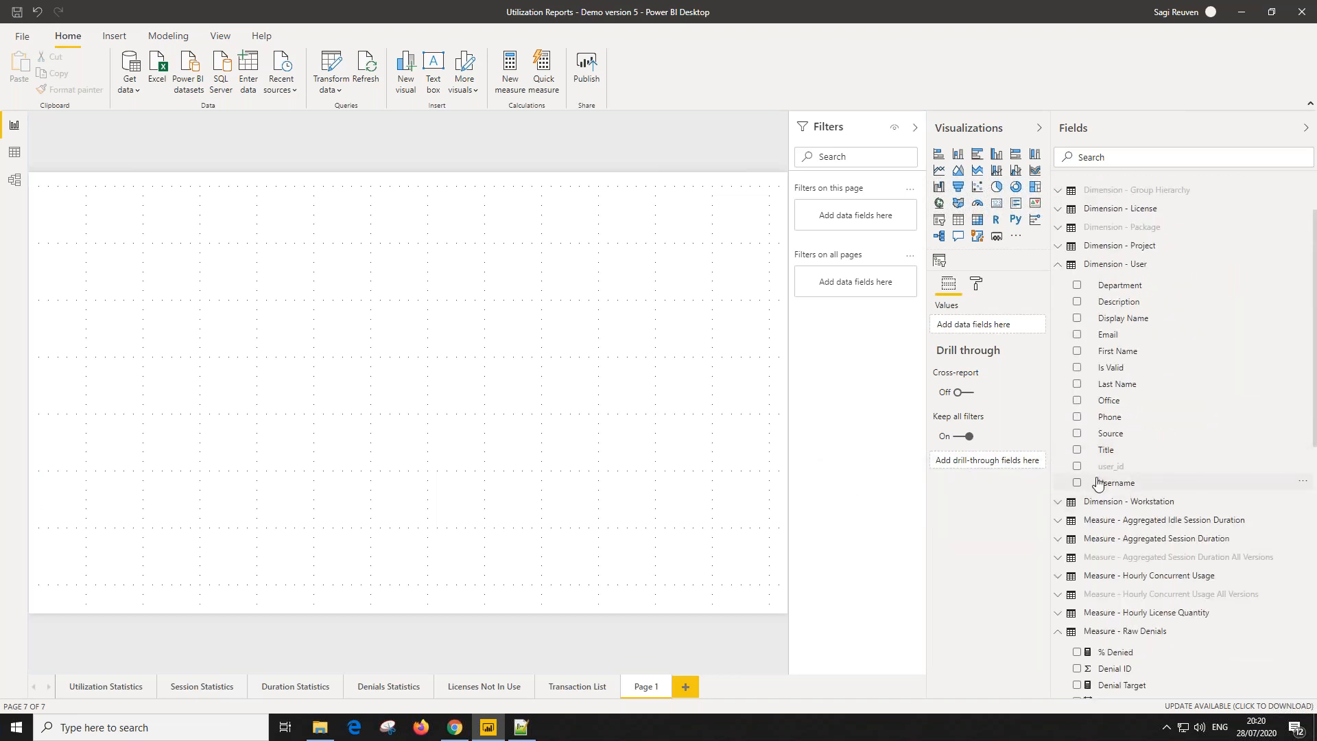
drag(470, 425, 631, 584)
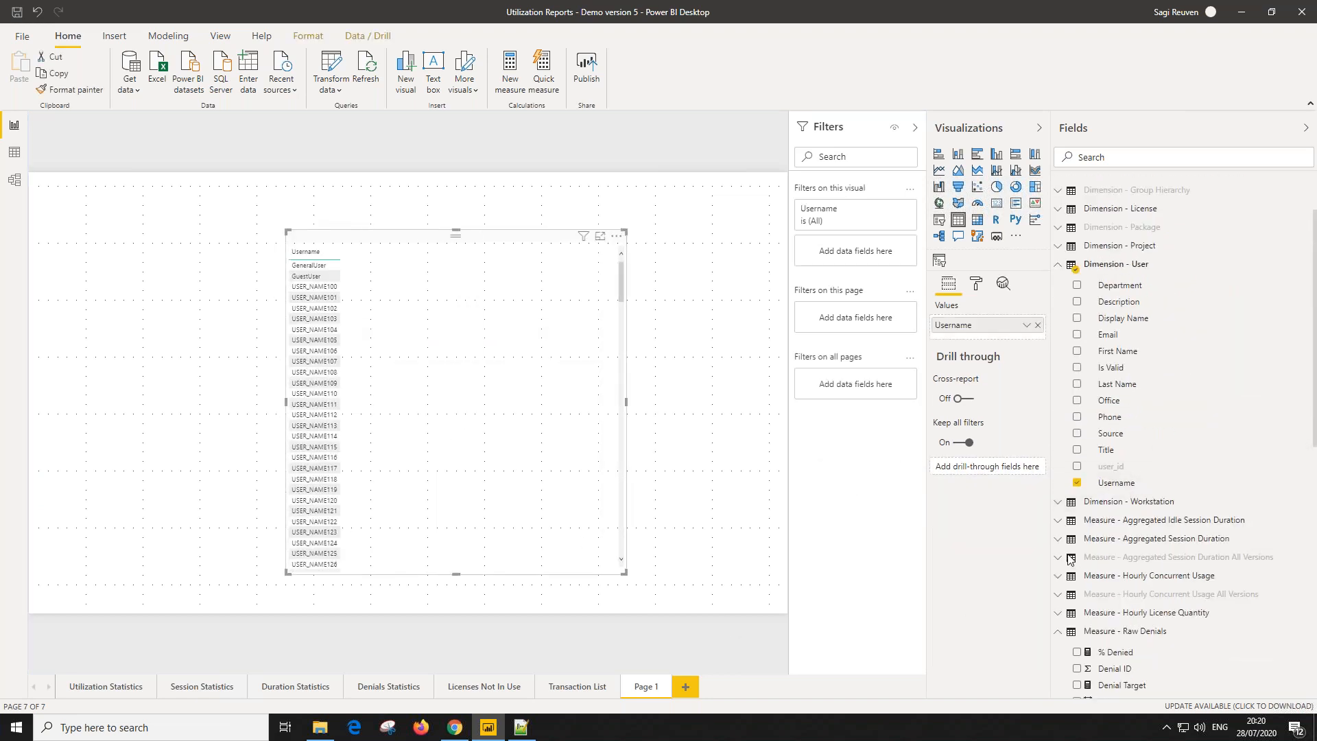
Step: Add Session Duration from Measure - Raw Session Duration and Denial ID from Measure - Raw Denials to the username table
scroll(1115, 561, down, 8)
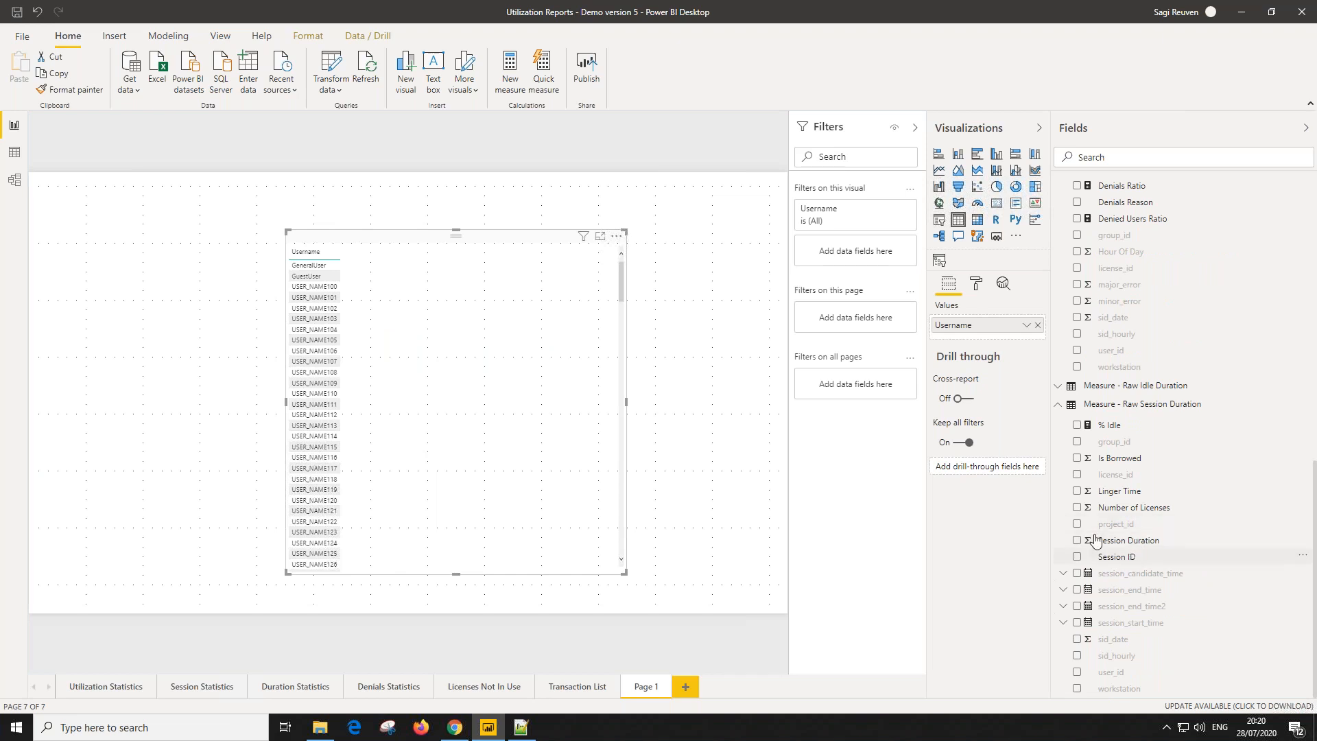
scroll(346, 432, down, 5)
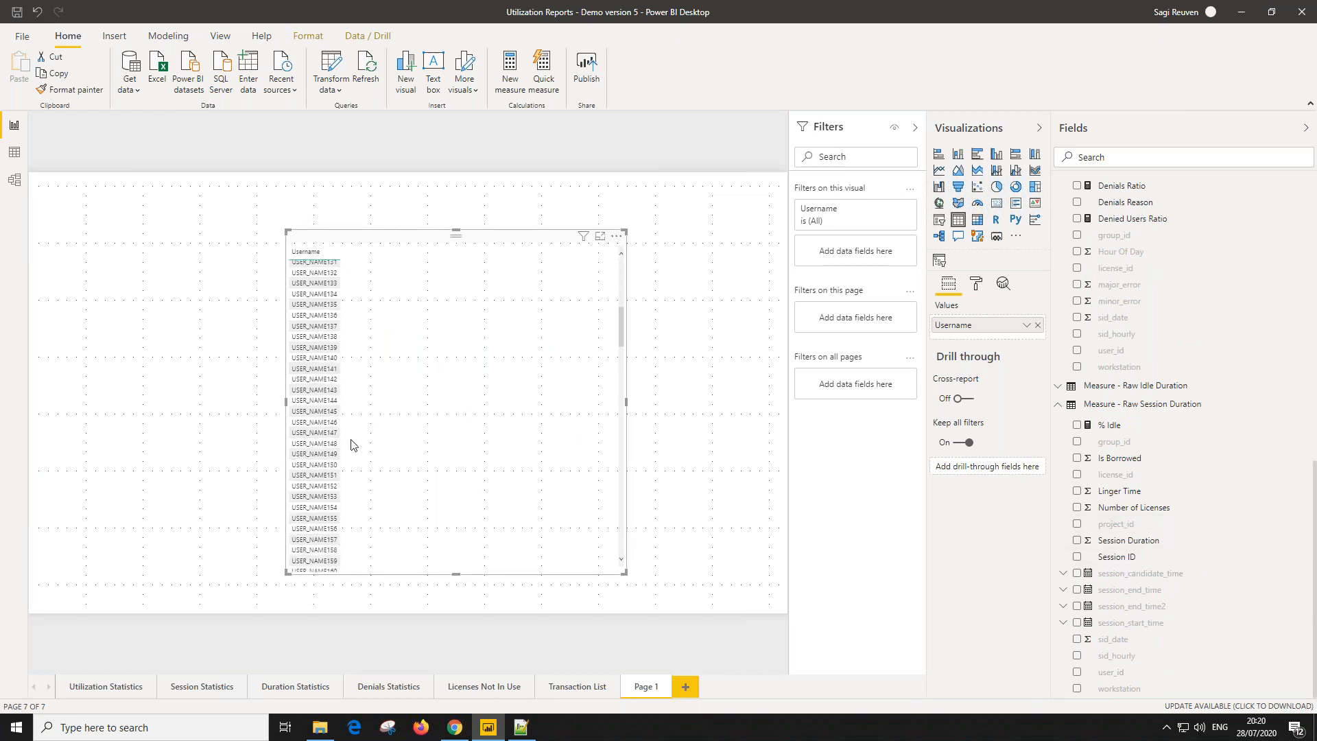
scroll(325, 371, up, 5)
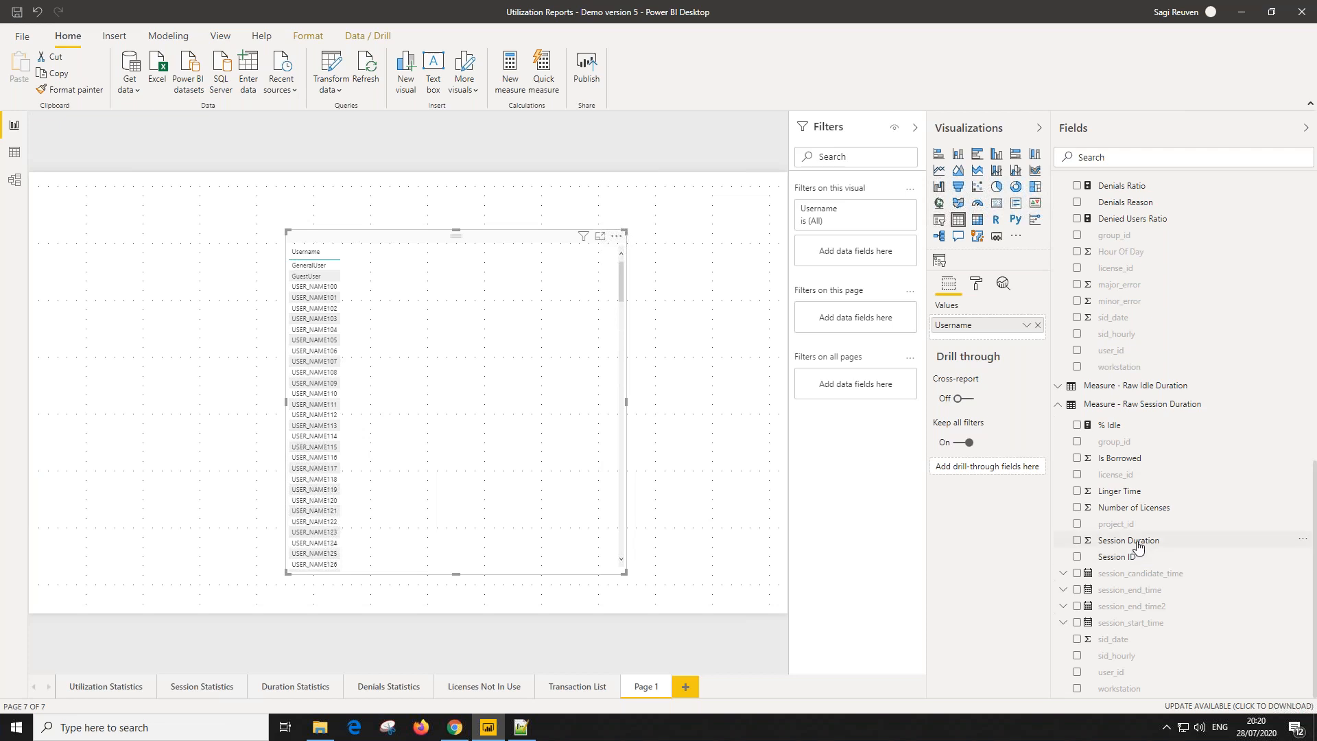
drag(1157, 541, 556, 395)
scroll(1121, 288, up, 2)
drag(1116, 256, 507, 324)
Step: Summarize Denial ID as Count (Distinct) and move the table towards the page's upper left corner
click(1025, 359)
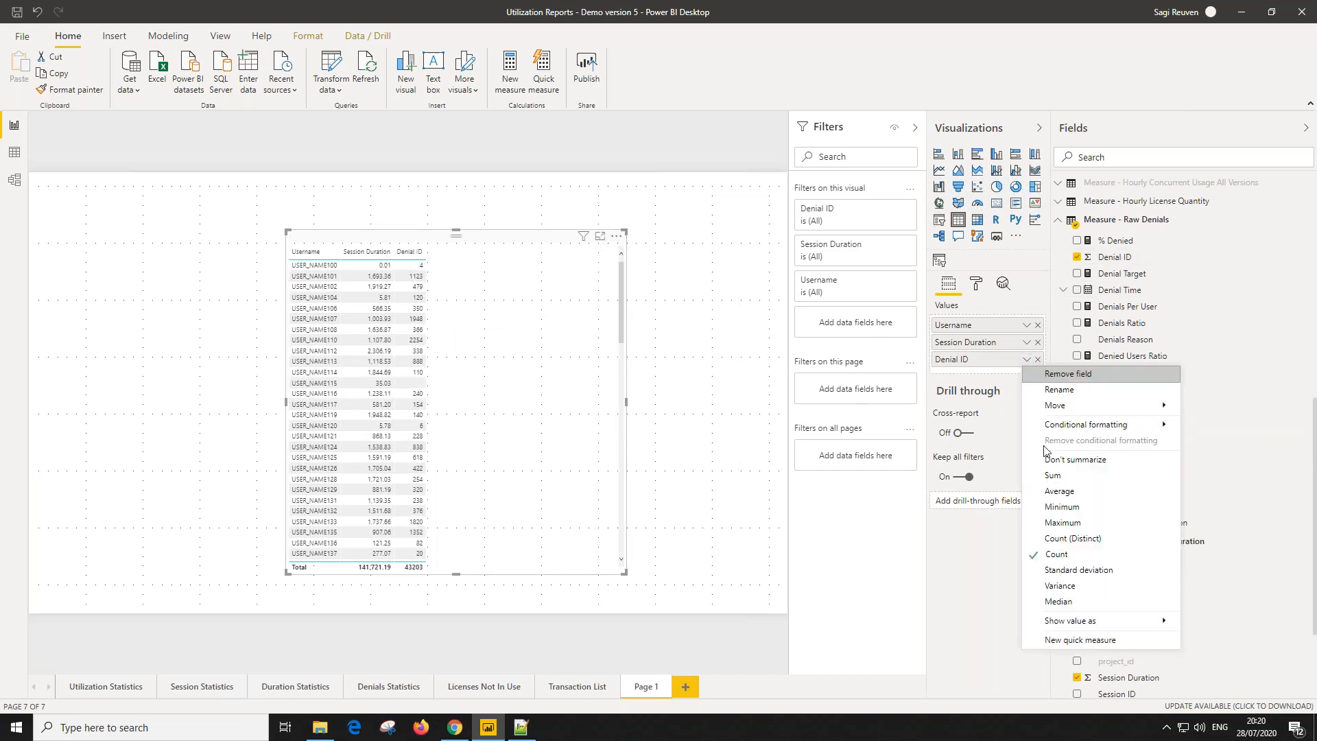
click(1071, 538)
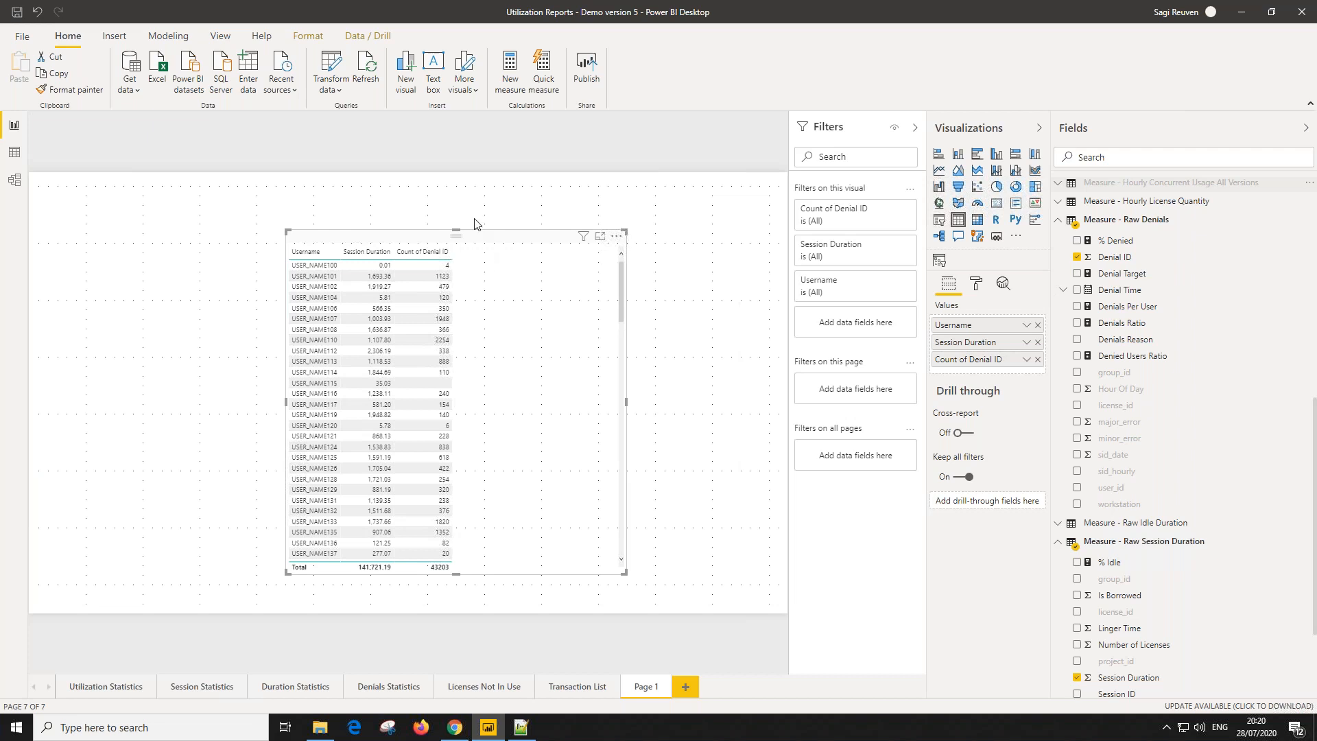
drag(457, 233, 334, 186)
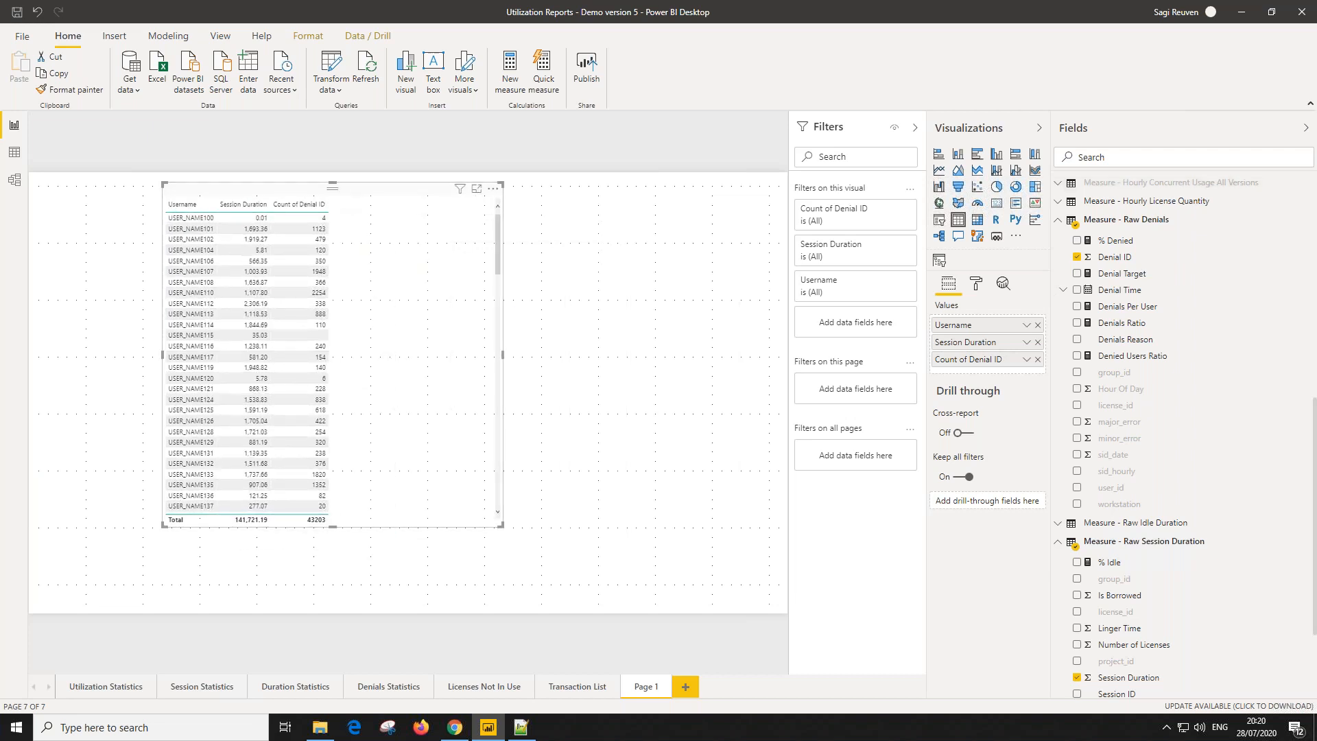
scroll(347, 342, down, 10)
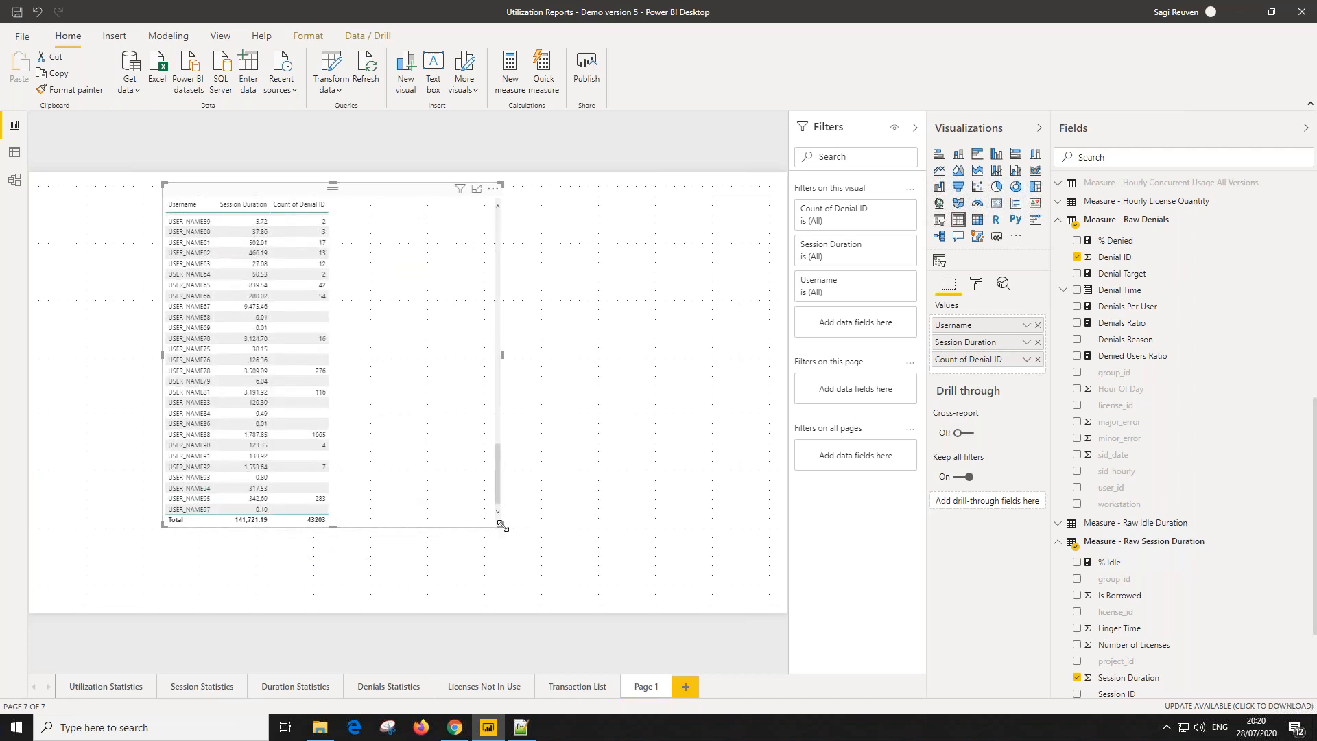
Step: Add the Feature field of Dimension - License directly after Username and convert the table to a stacked column chart
scroll(1100, 313, up, 7)
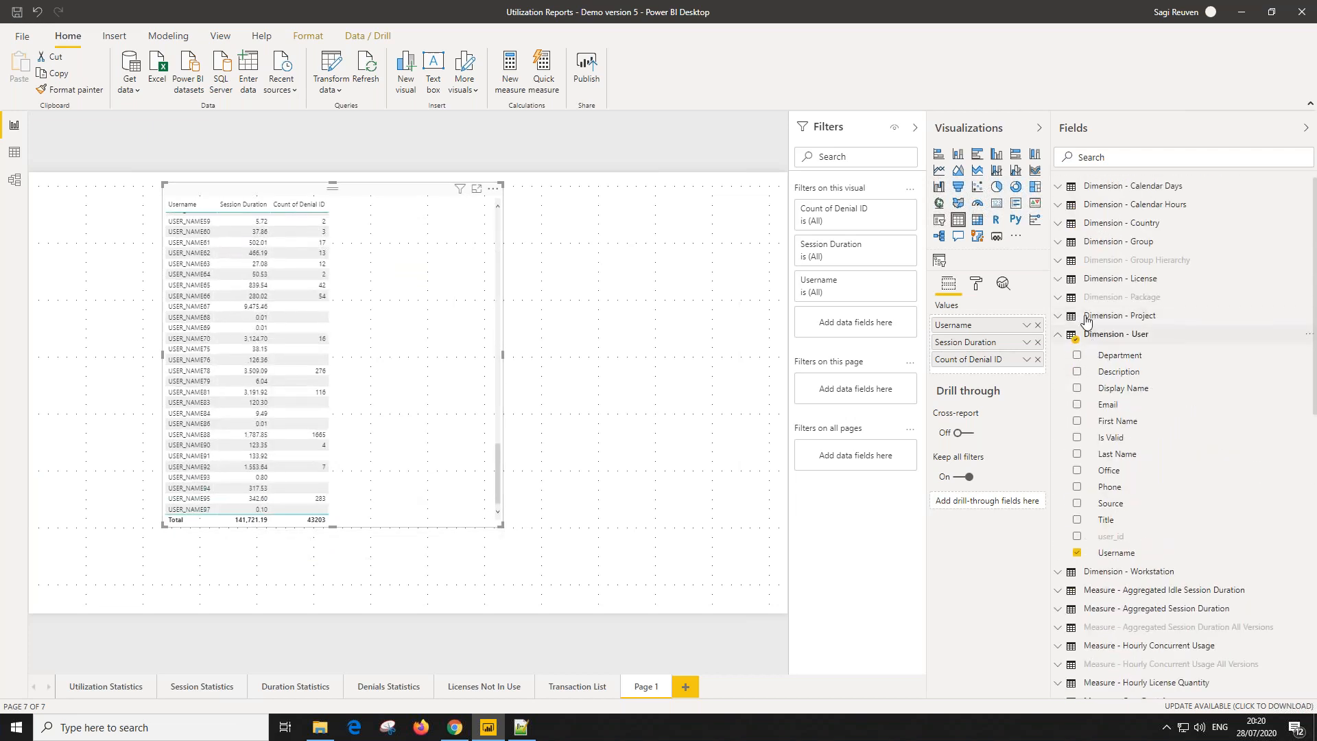
click(1061, 280)
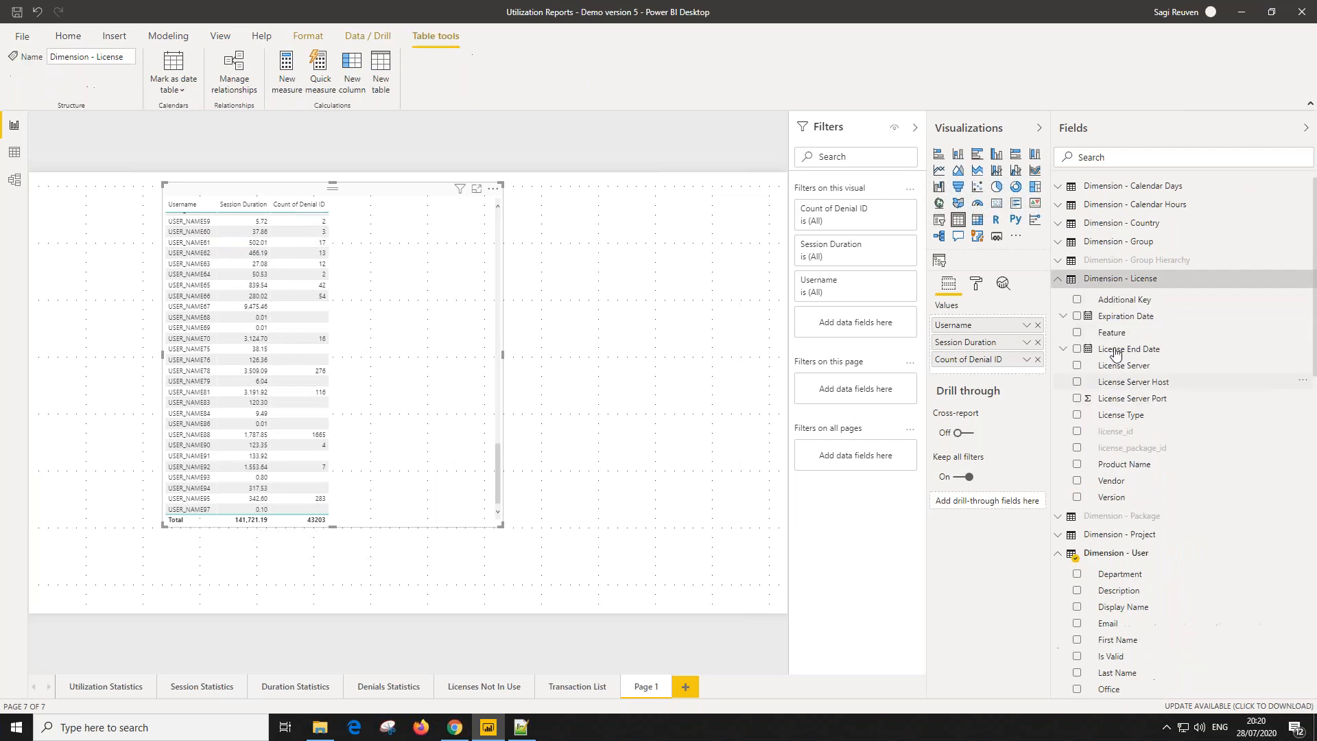
drag(1115, 337, 403, 382)
drag(948, 377, 946, 345)
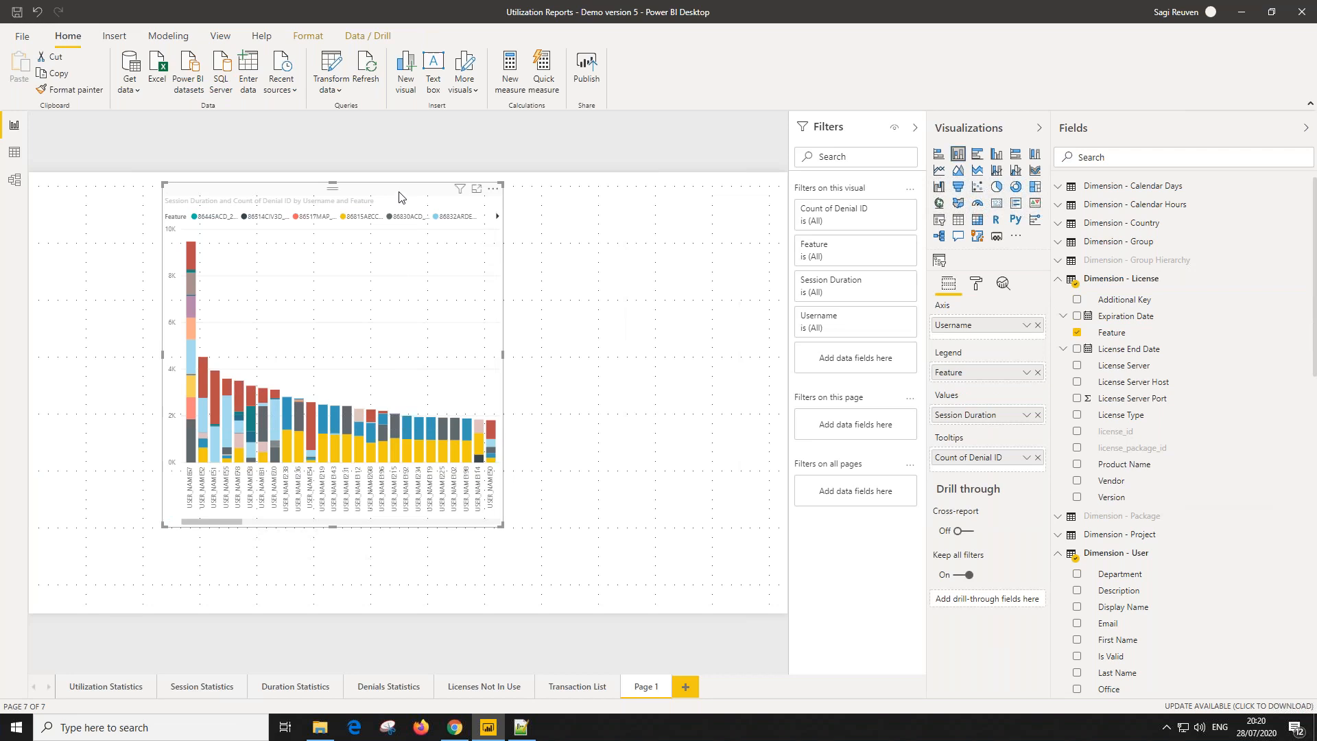
Step: Delete the stacked column chart and move the Utilization Statistics table down one hierarchy level from Feature to Product Name
key(Delete)
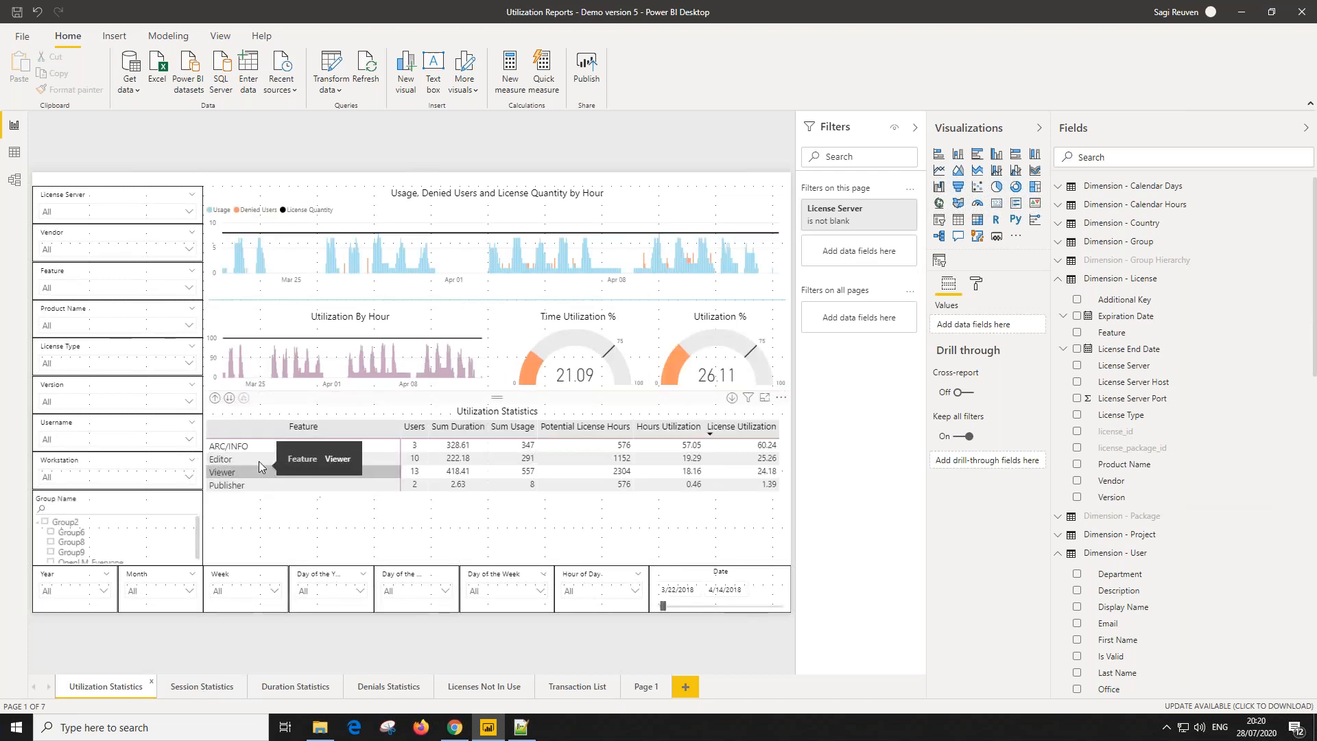
click(229, 399)
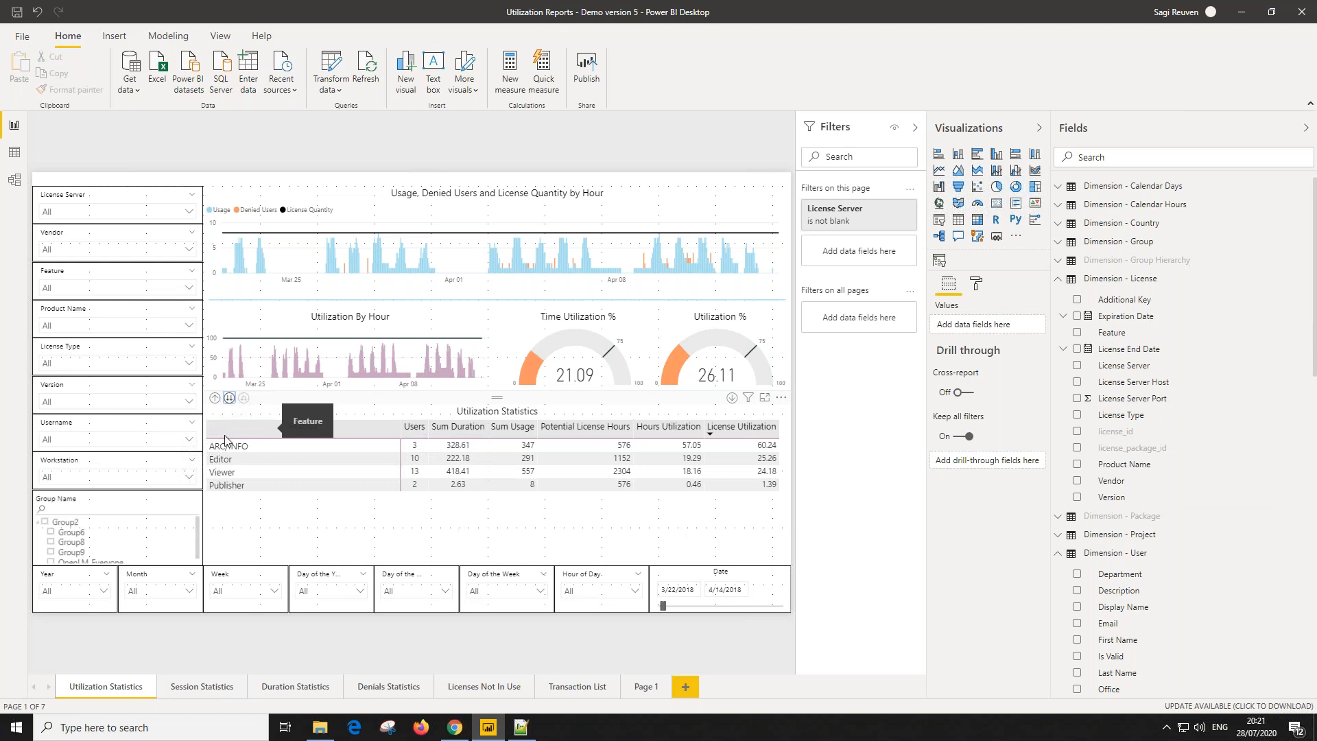
click(226, 444)
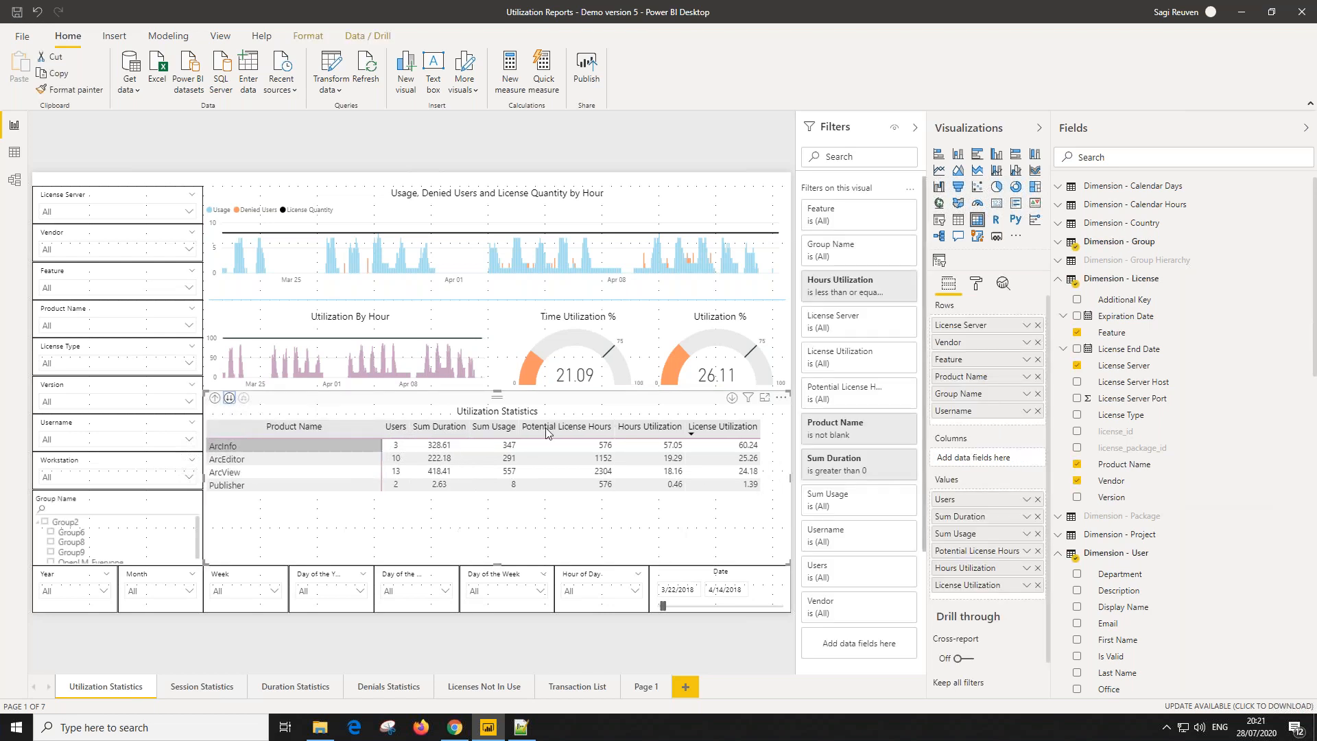
Step: Enable drill-down on the Utilization Statistics table and drill through ArcInfo and the OpenLM_Everyone group to the usernames
click(732, 397)
click(332, 443)
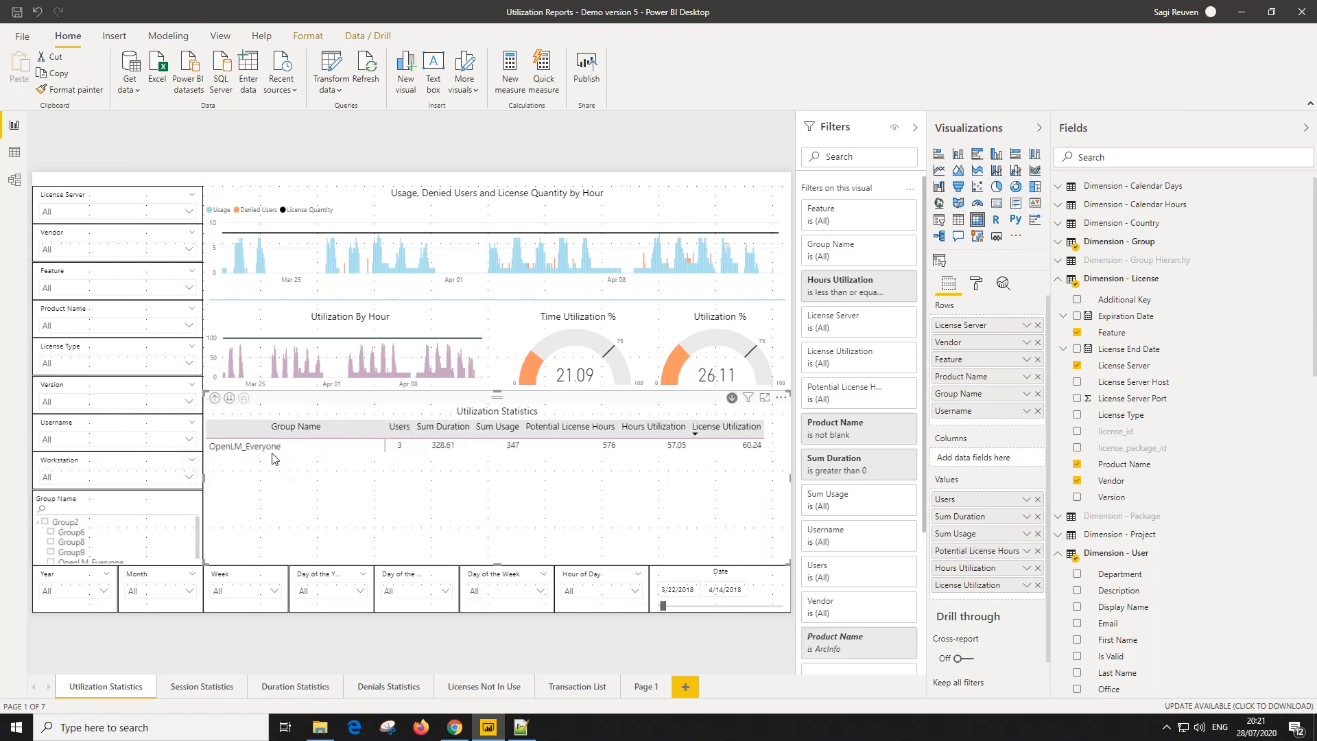
click(309, 446)
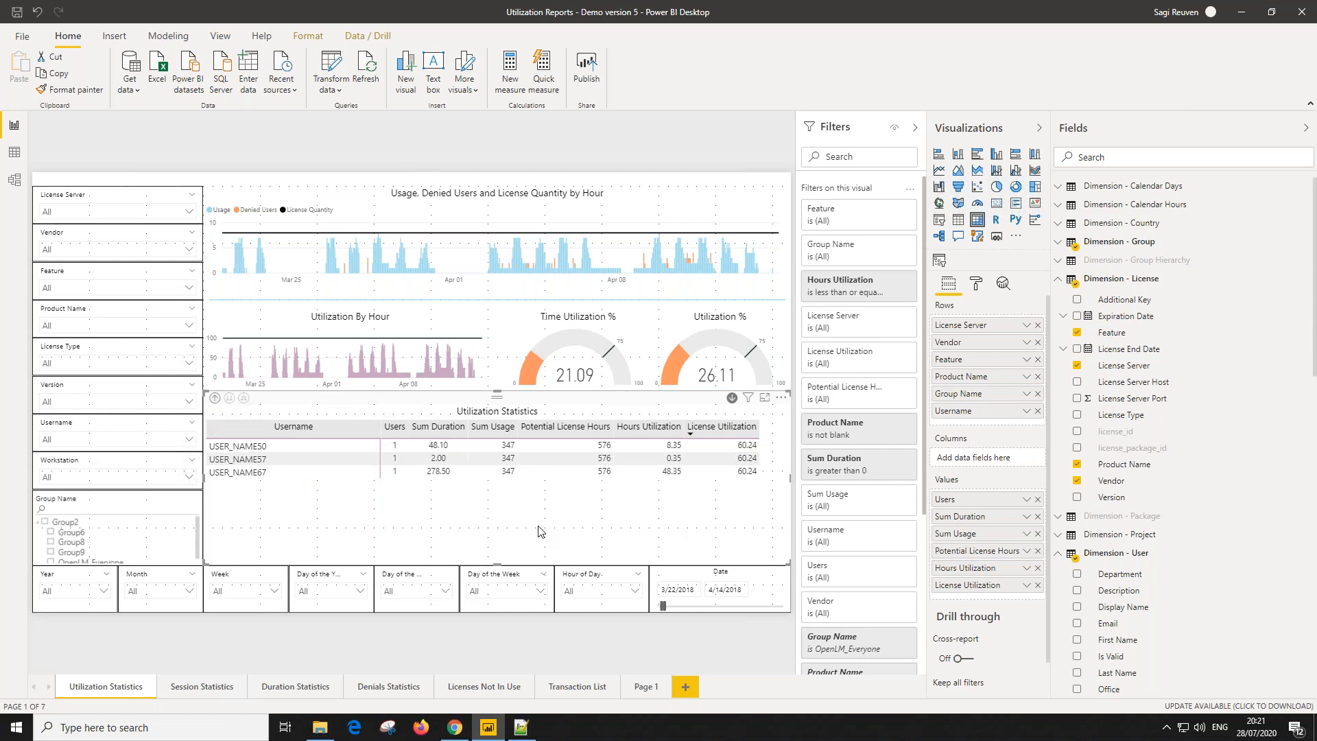
Step: Switch to Chrome and go from ServiceNow's Analytics Hub back to the Engineering License Overview dashboard
click(454, 722)
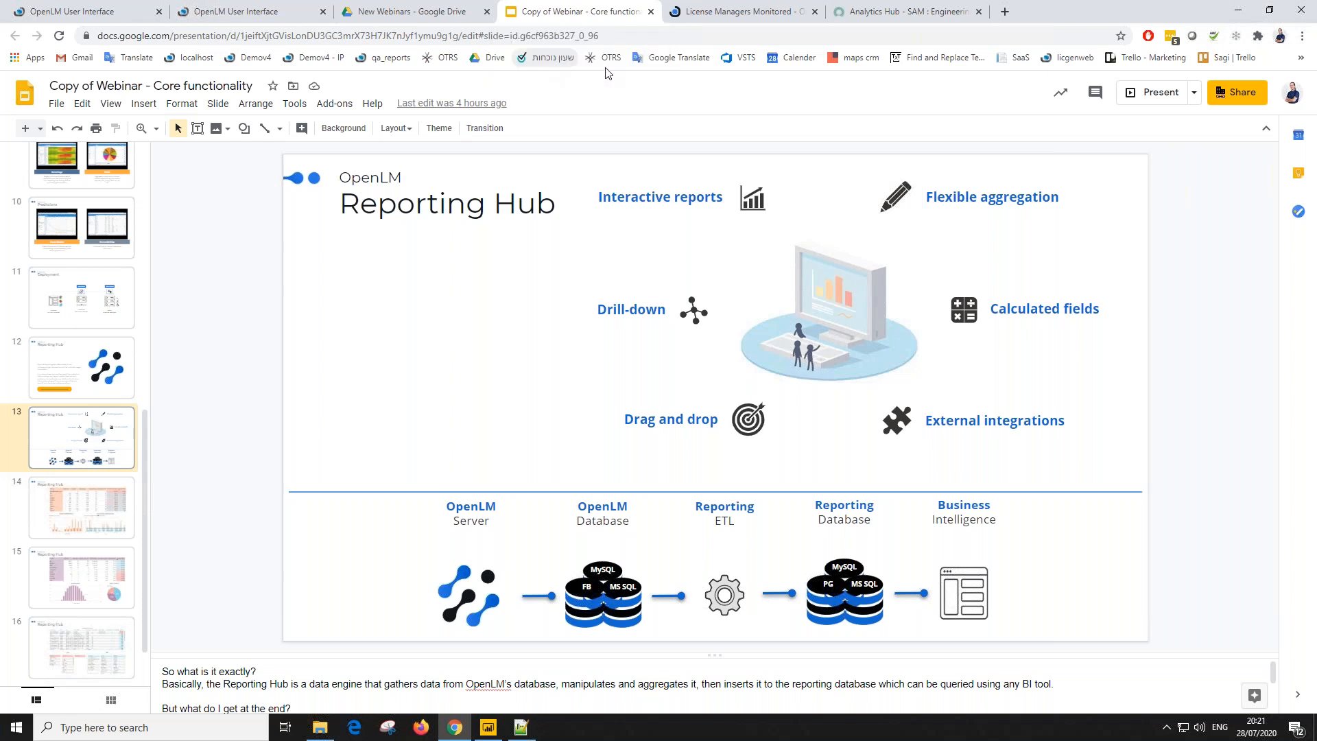
click(915, 15)
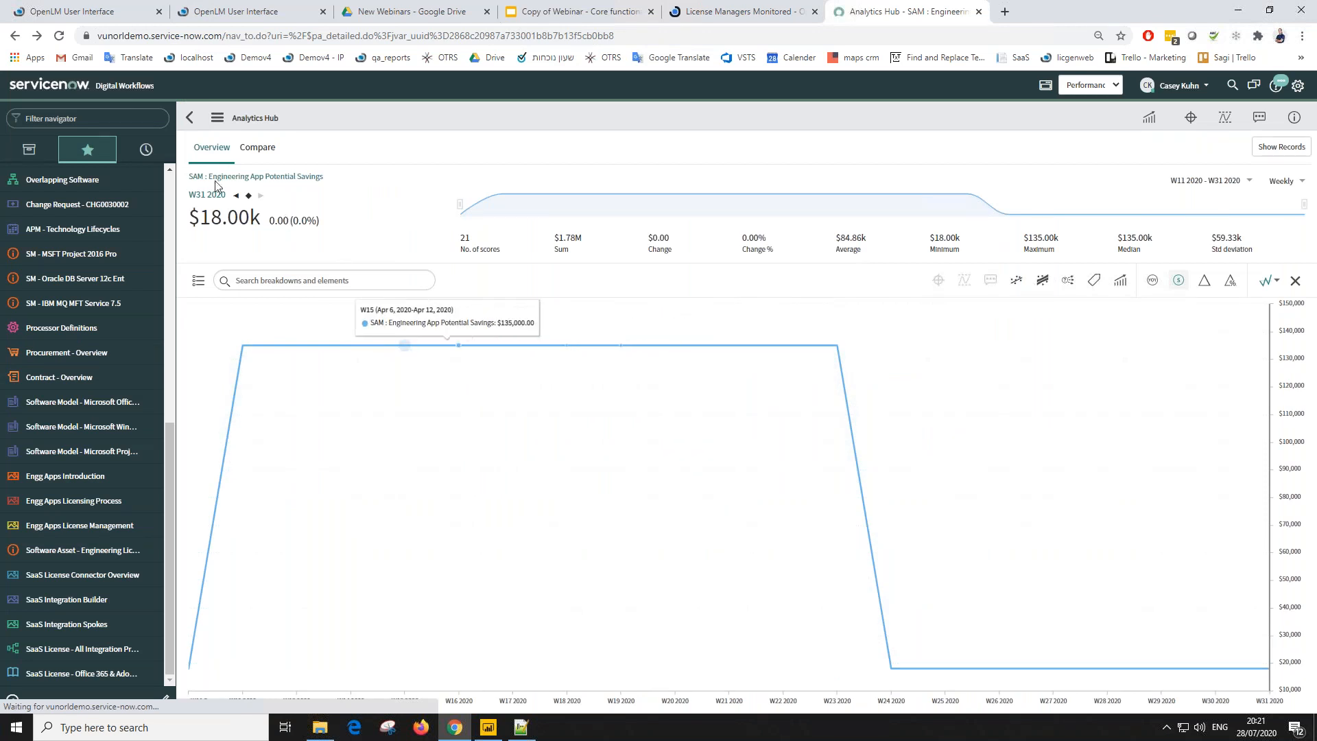
click(190, 117)
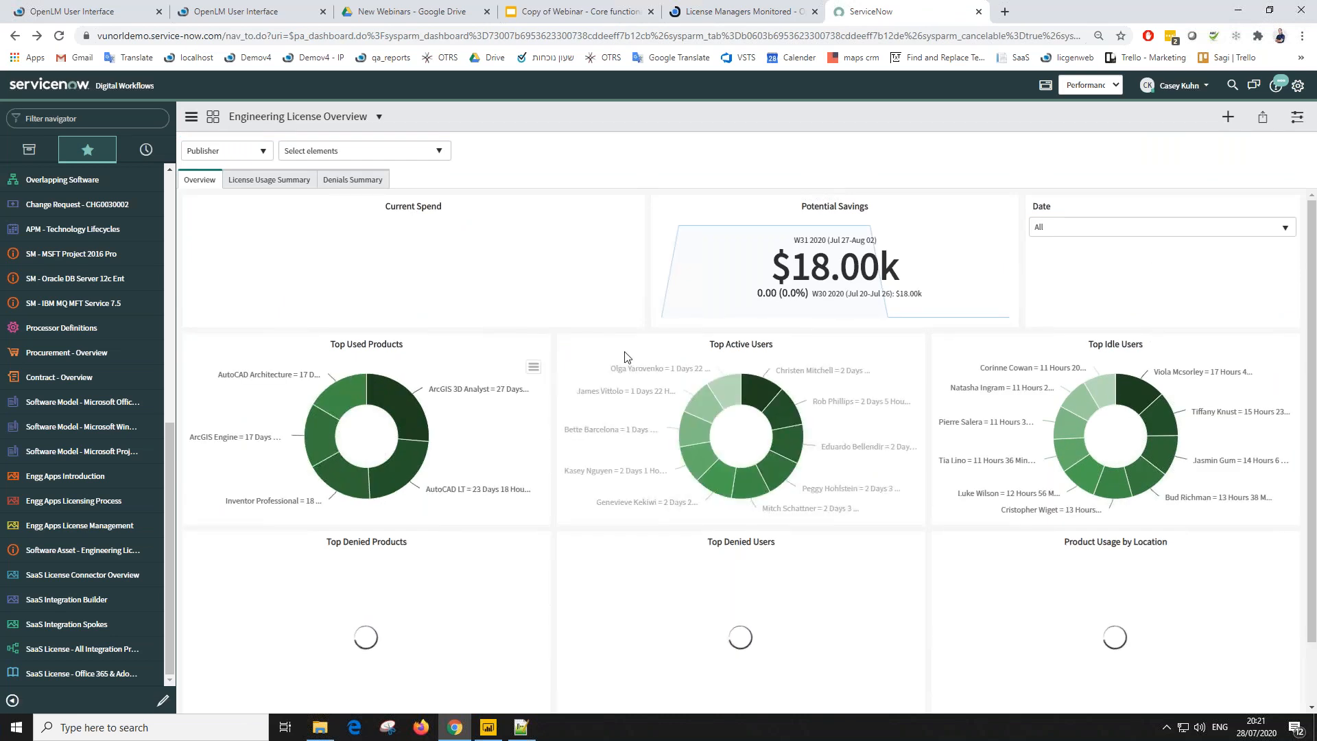
Step: Open the removal candidates behind Potential Savings and view the record of the first Inventor Professional candidate
mouse_move(768, 410)
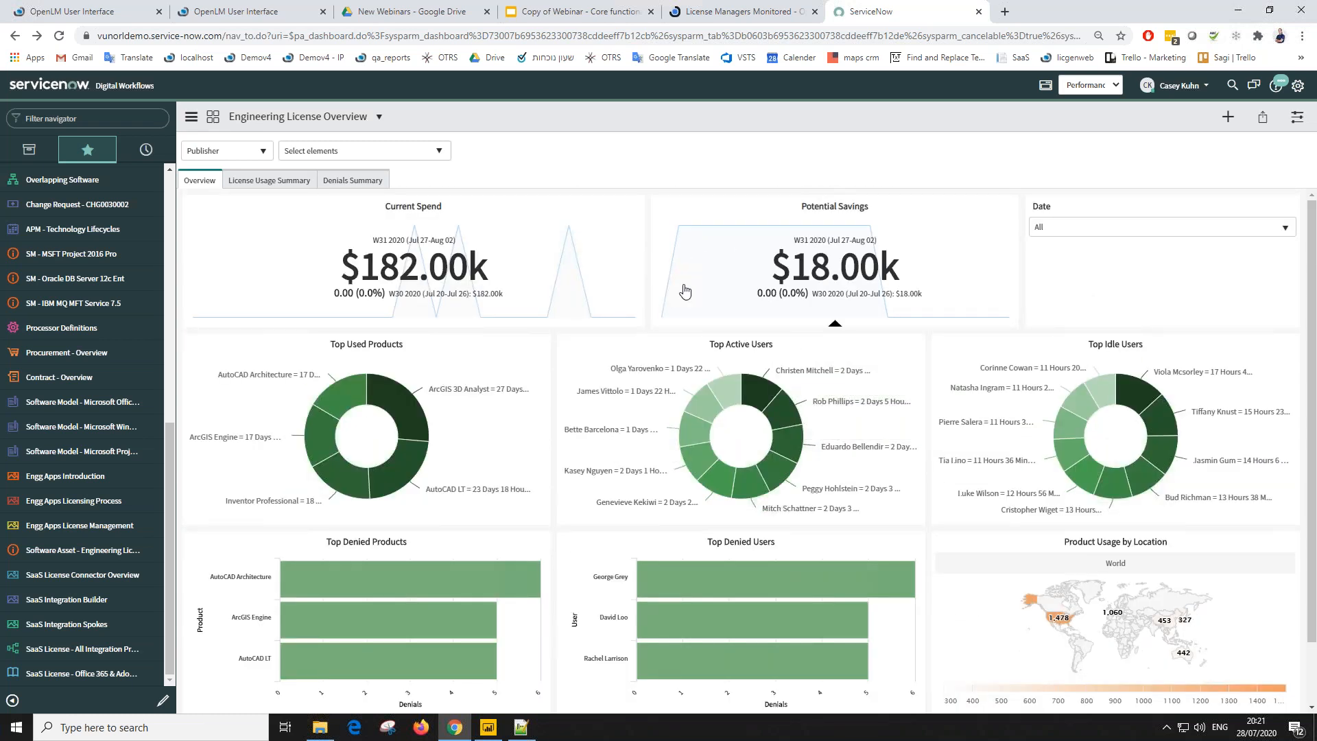
mouse_move(397, 404)
click(784, 264)
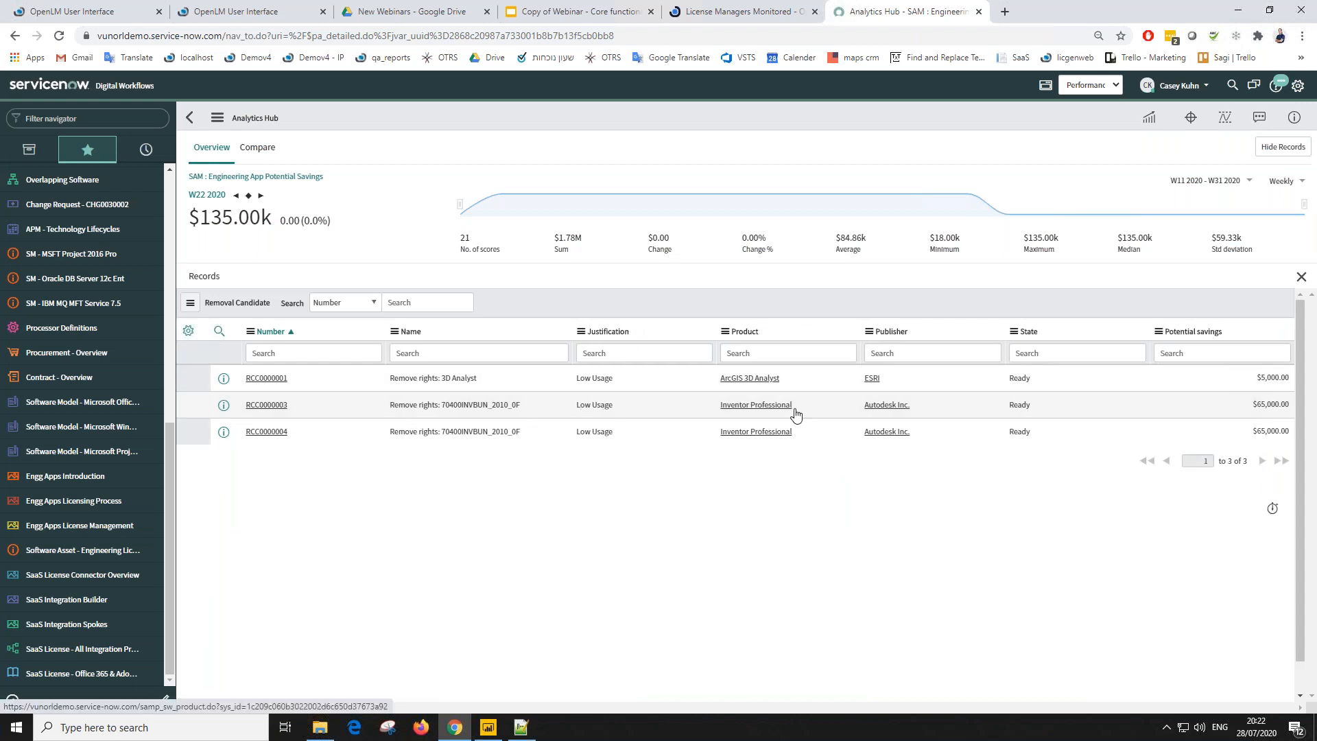
drag(1260, 407, 1268, 405)
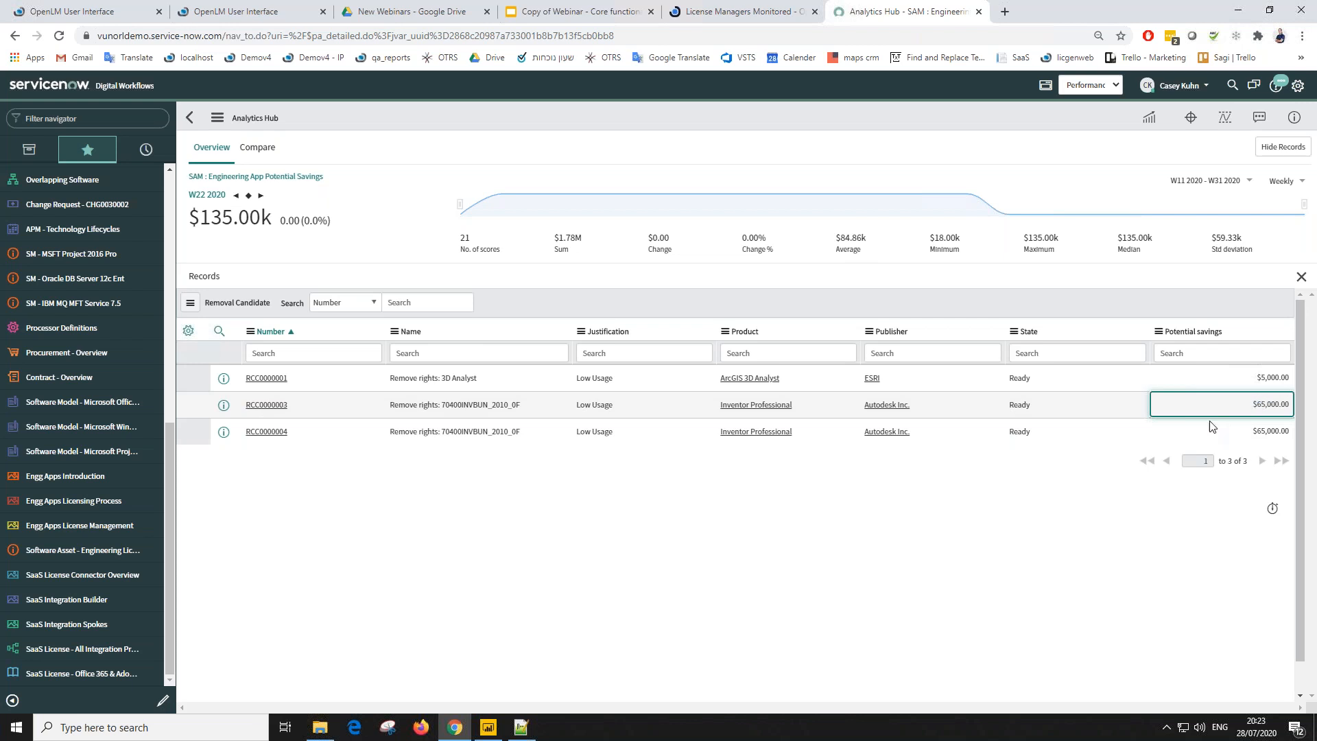
click(265, 405)
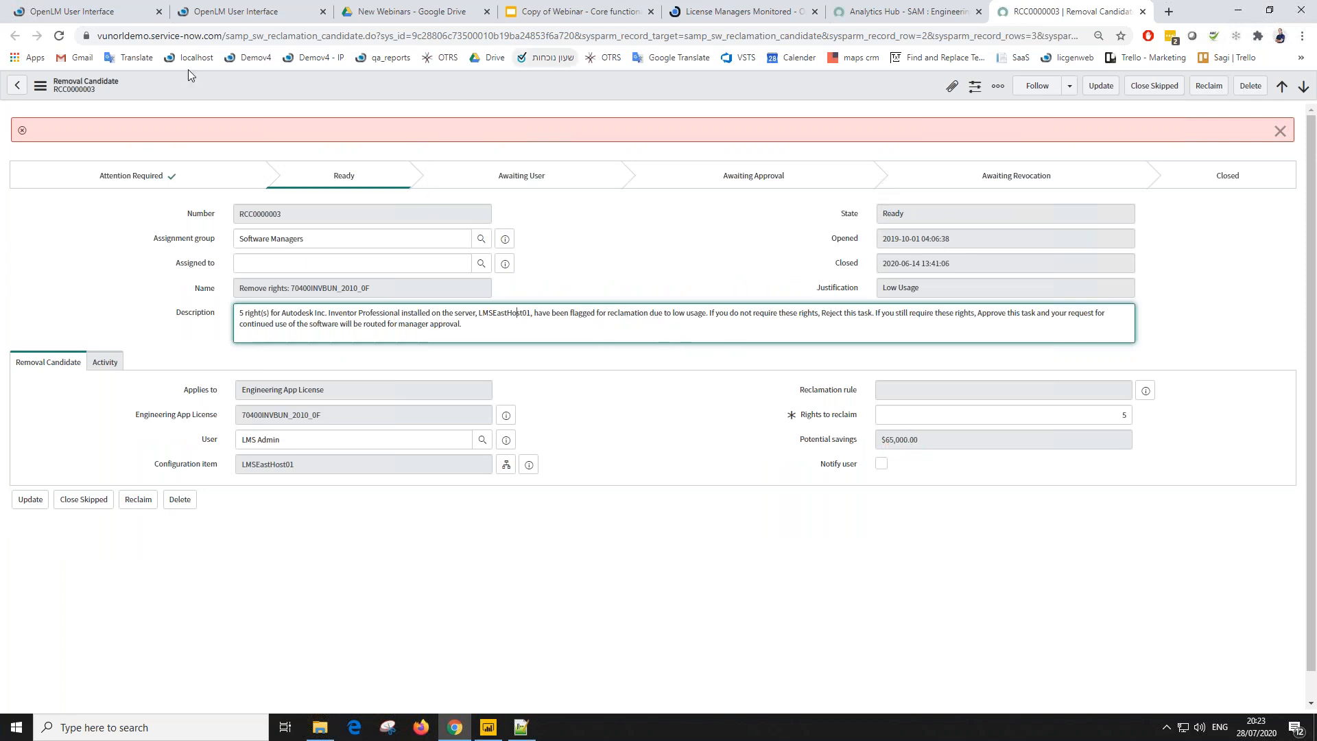
Step: Leave the removal candidate record and return to the Engineering License Overview dashboard
click(922, 14)
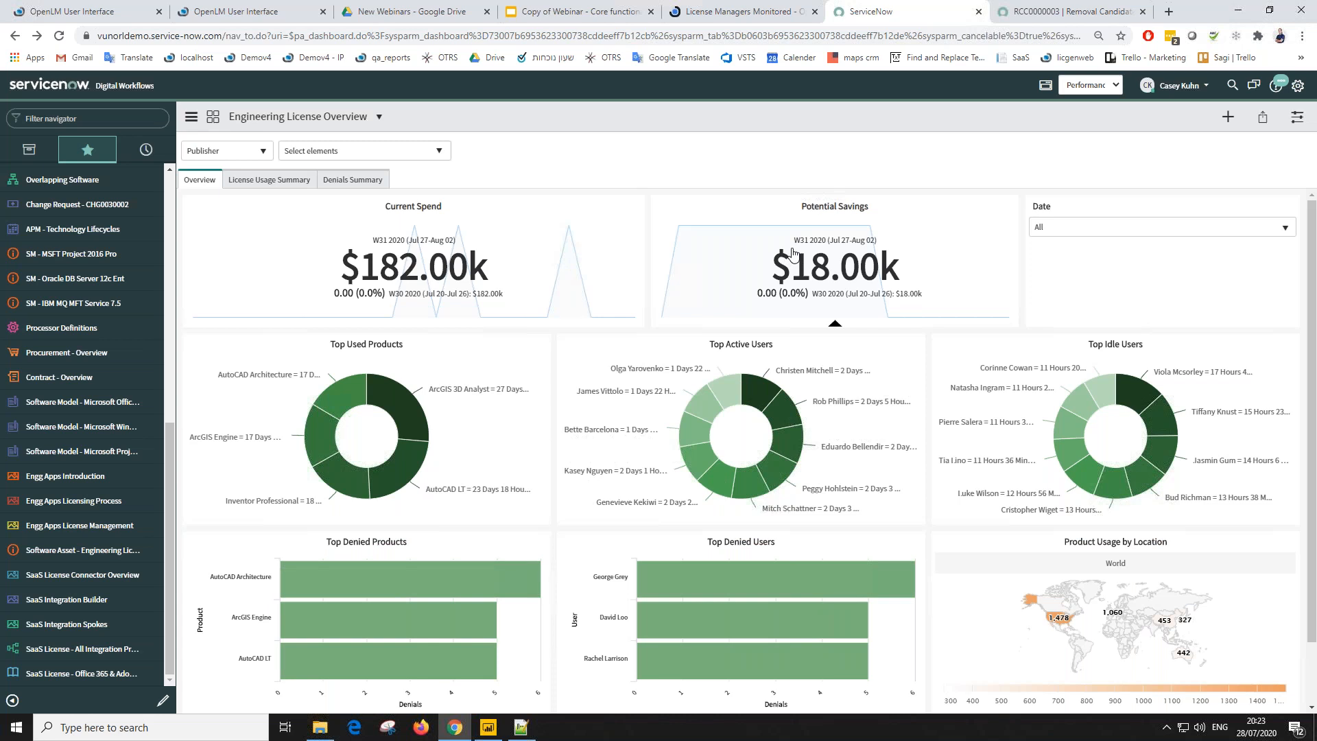
click(1040, 13)
click(904, 8)
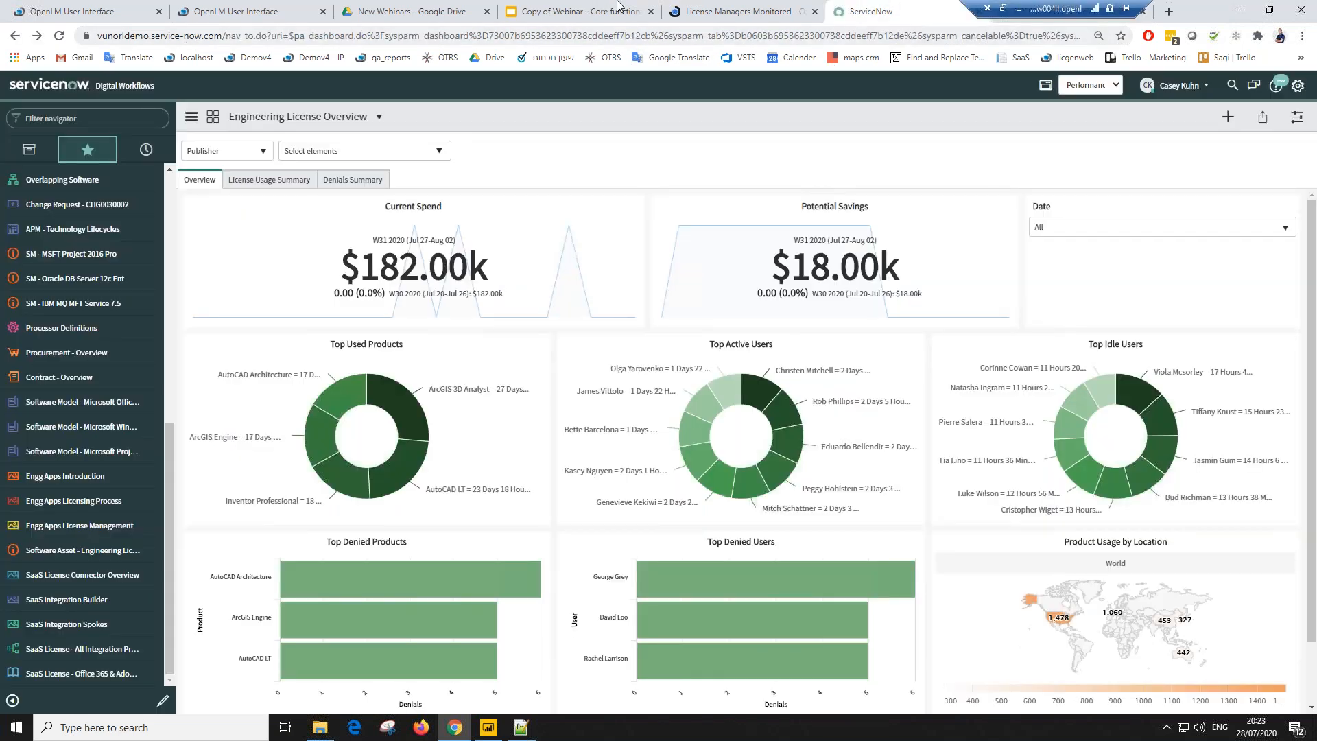
Step: Open the Contact Us page of the OpenLM website and look through the offices and distributors by country
click(730, 13)
mouse_move(830, 123)
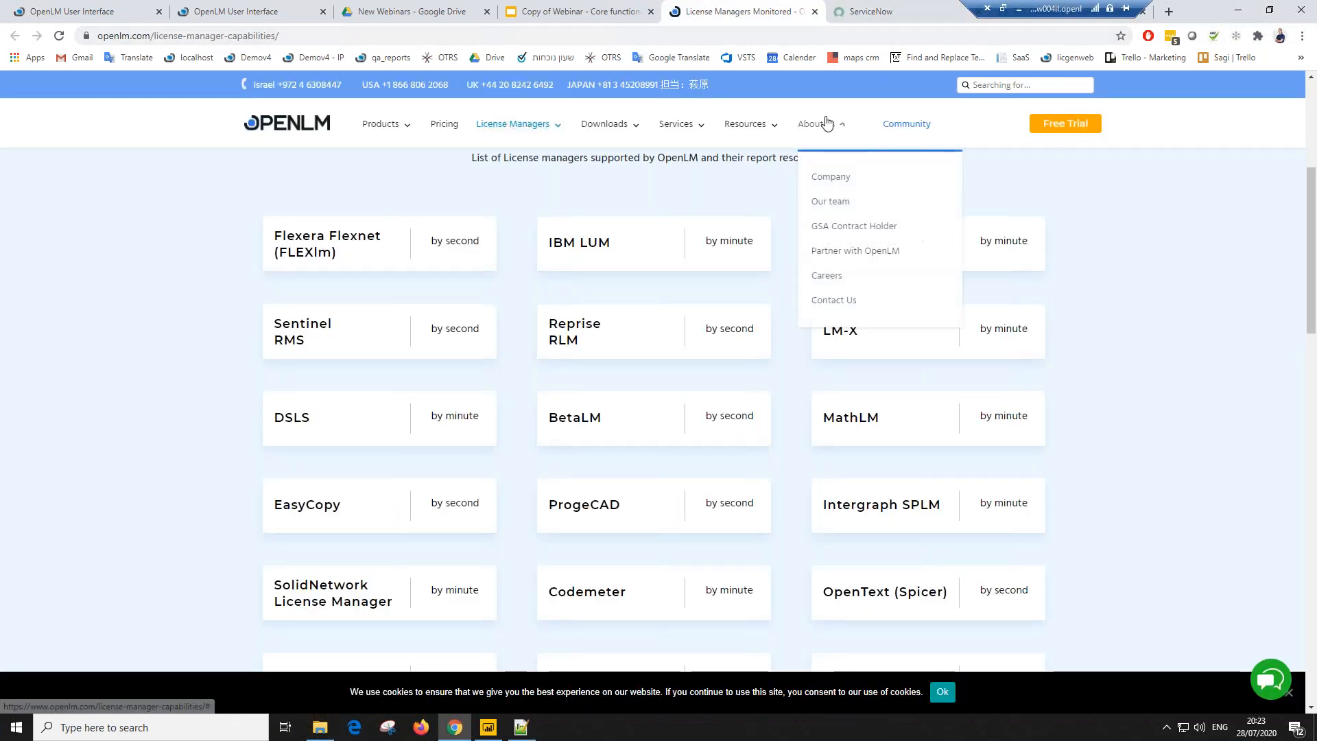
click(834, 301)
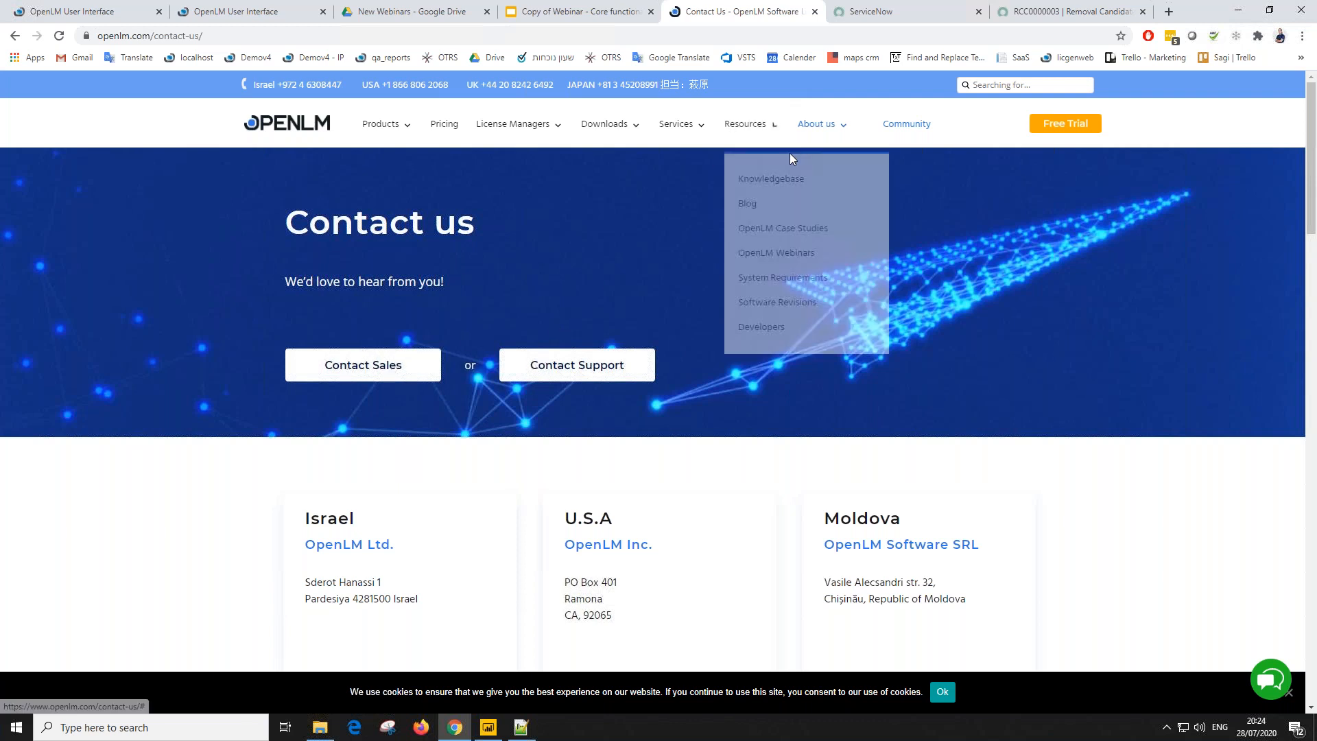
mouse_move(820, 125)
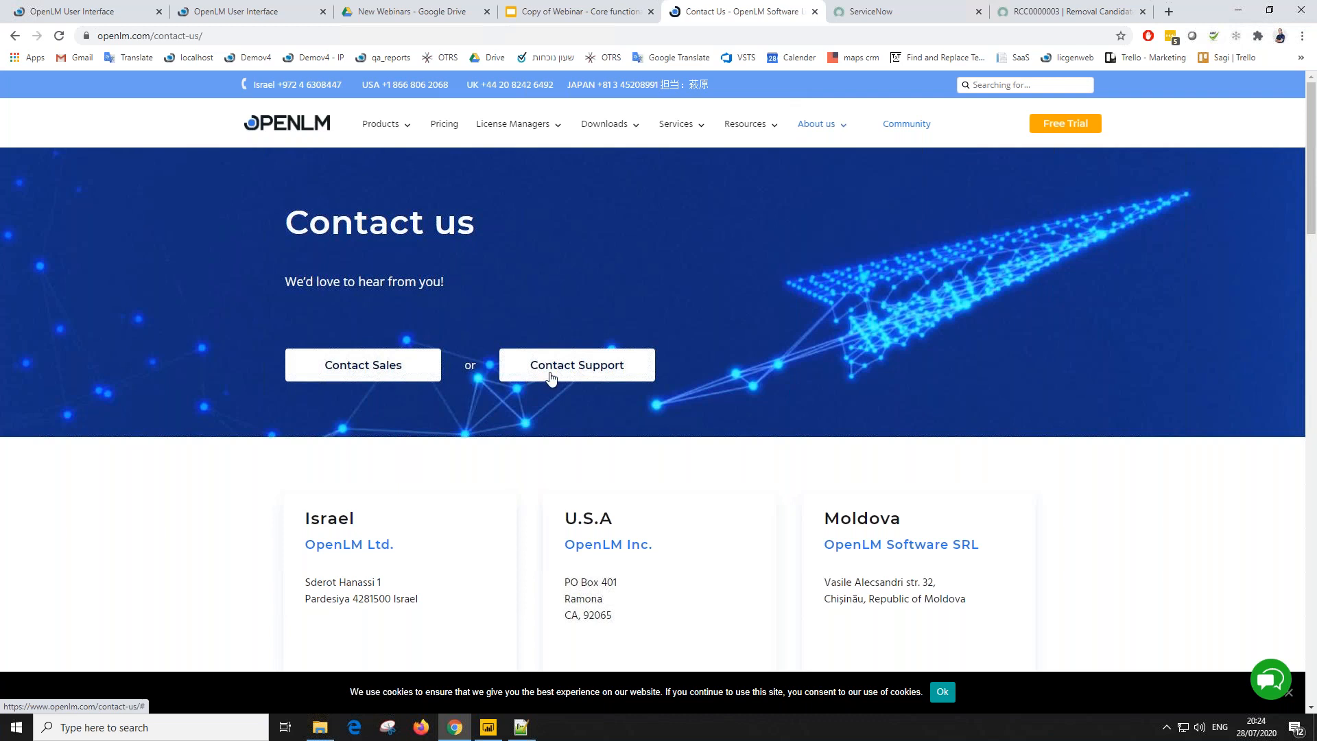
scroll(550, 377, down, 3)
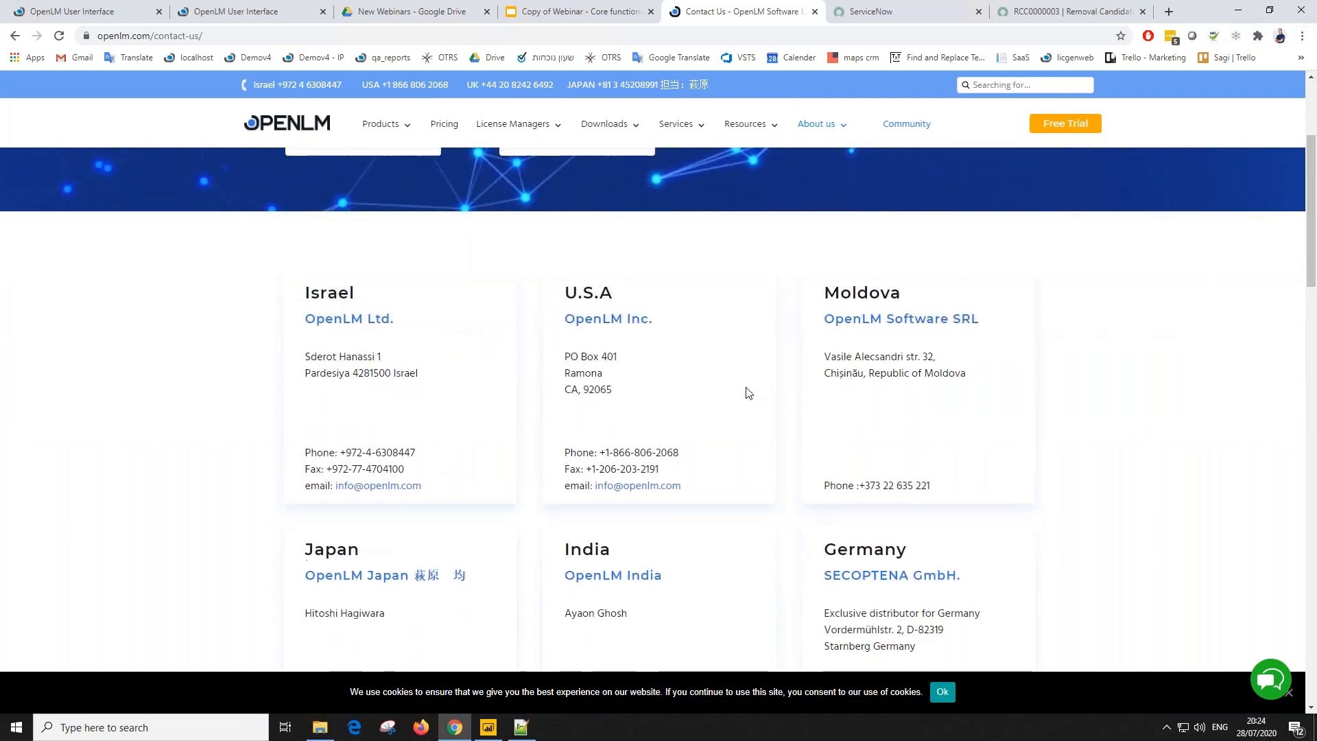
scroll(754, 392, down, 5)
scroll(796, 393, down, 7)
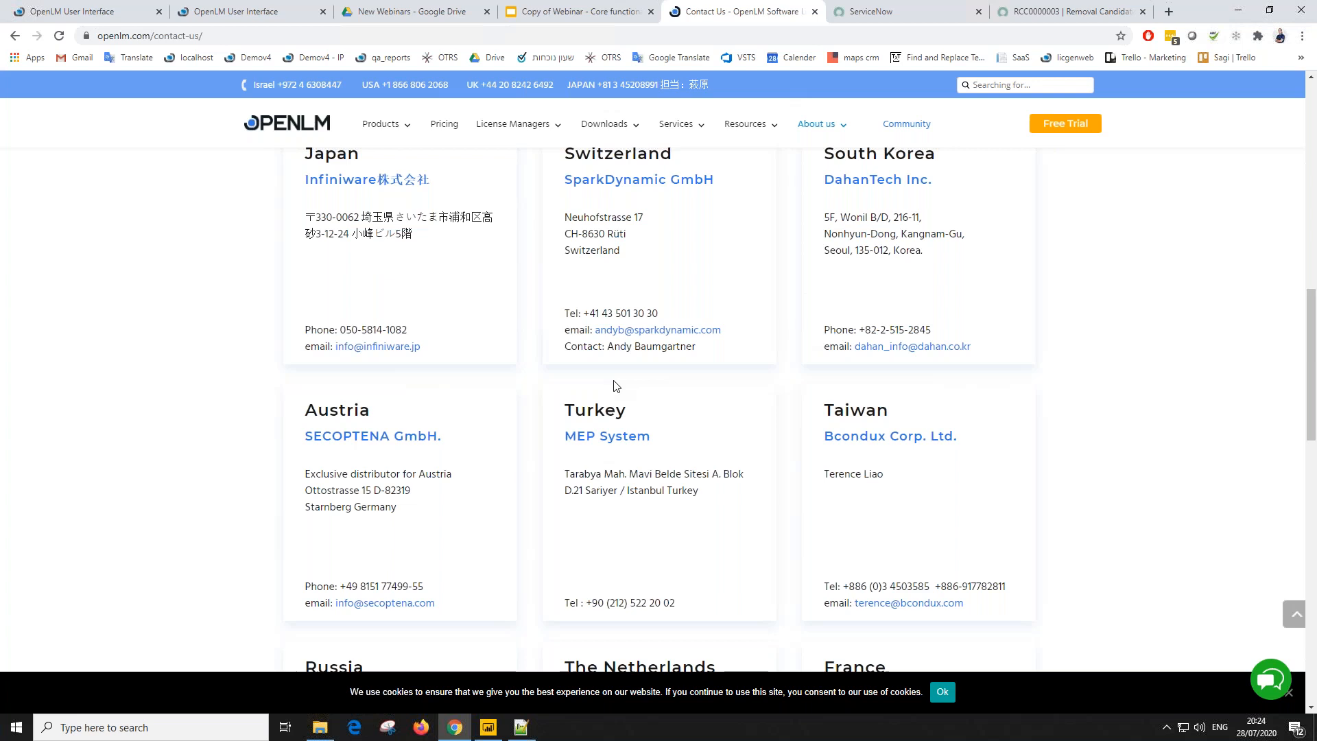
Step: Open the OpenLM Online Chat form to view its fields and departments, and close it again
click(1269, 691)
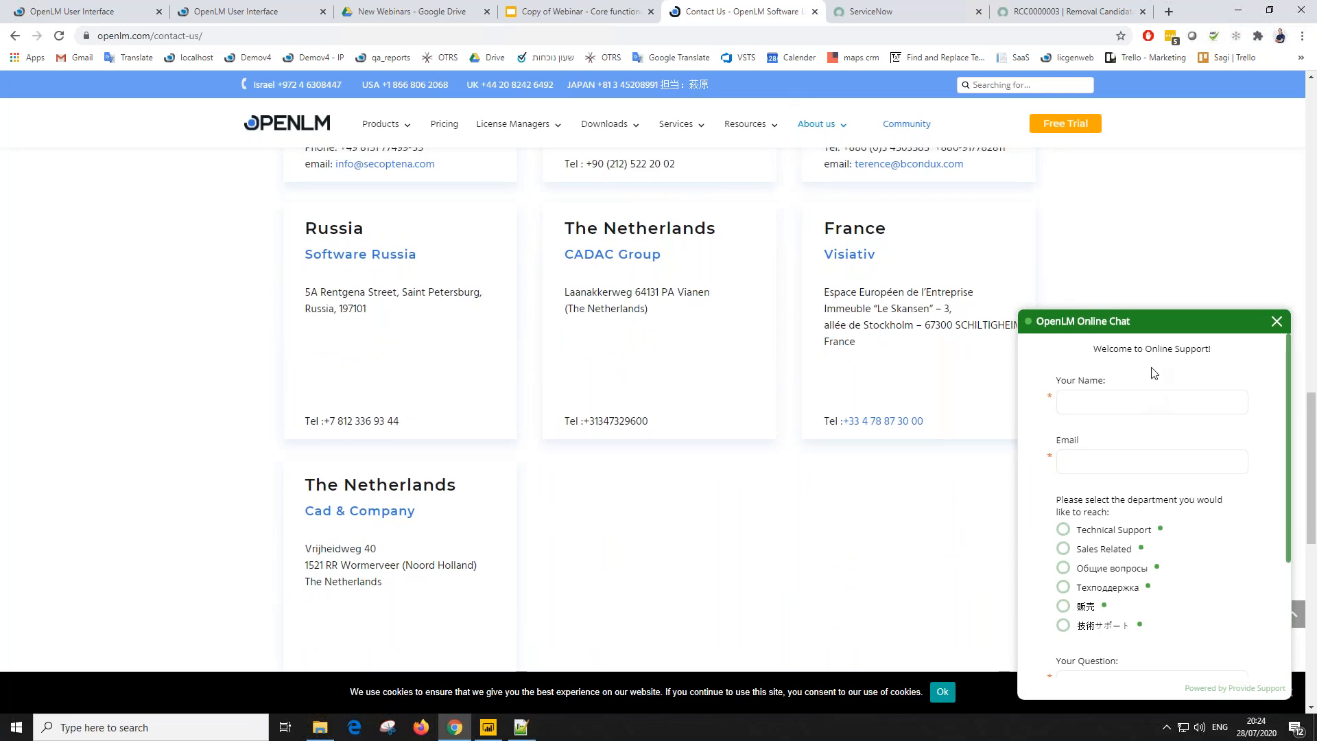
click(1276, 321)
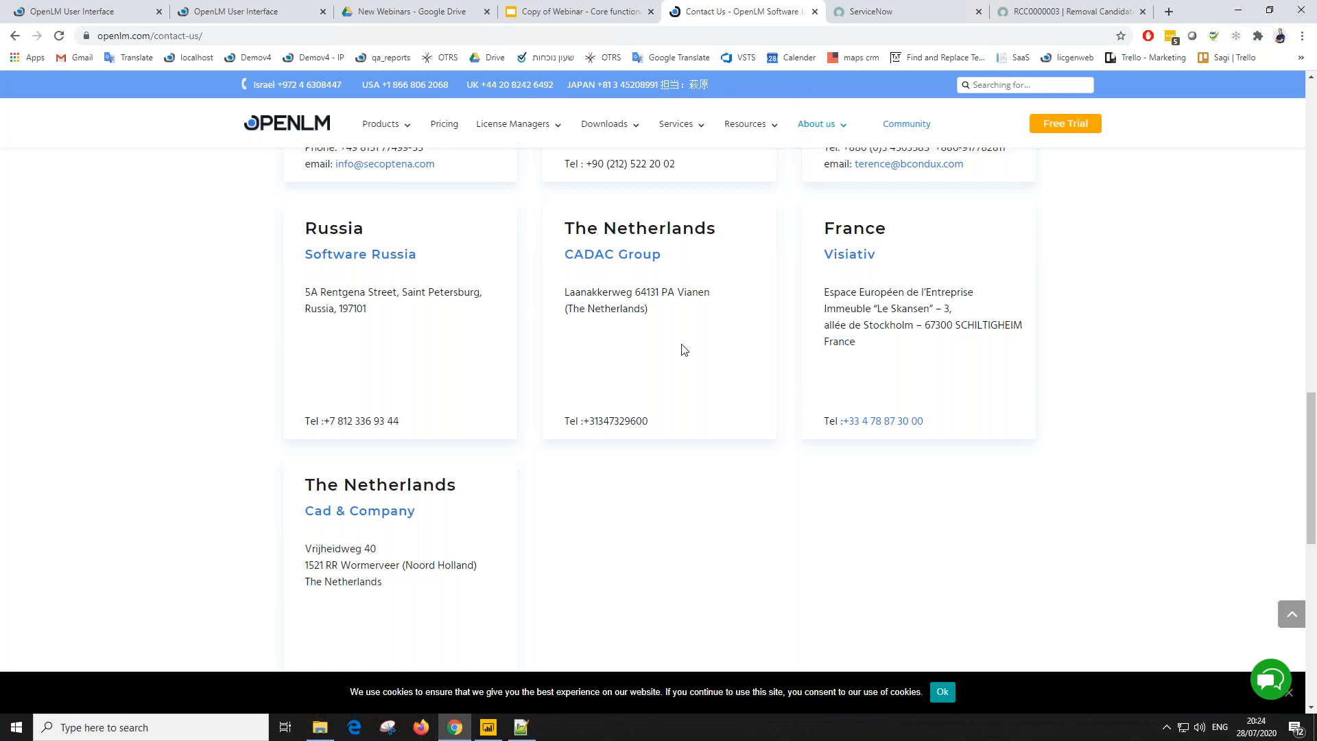
scroll(683, 349, up, 3)
Step: Switch to the OpenLM User Interface's License Servers list and launch OpenLM Broker from a Windows search for "br"
key(ctrl+1)
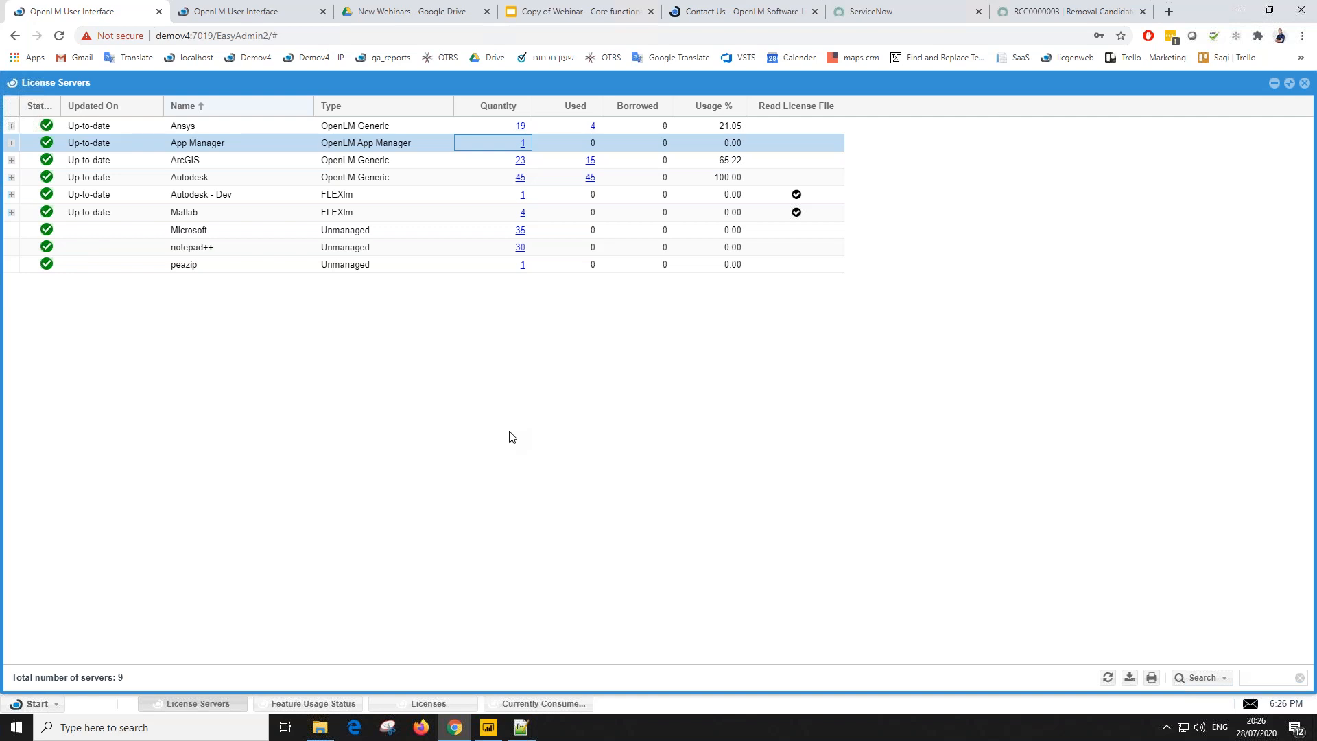
click(157, 727)
text(brk)
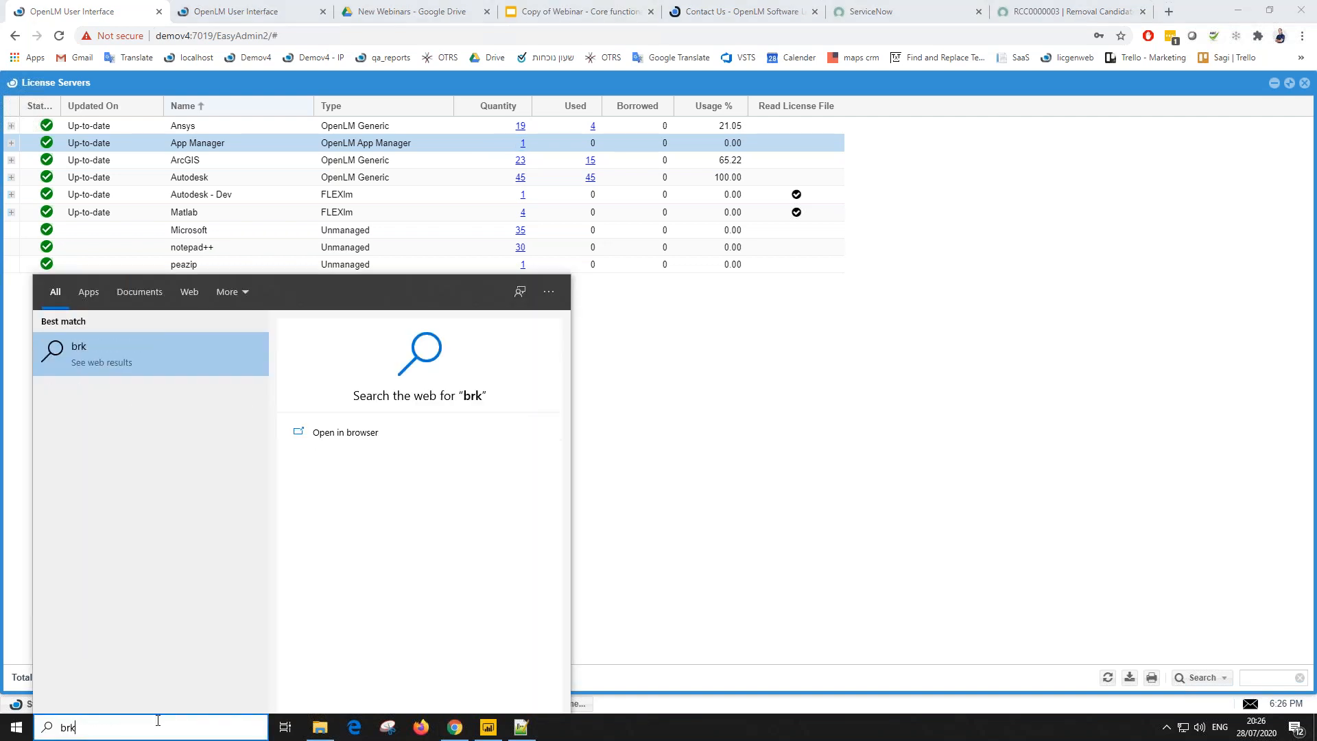
key(BackSpace)
key(Return)
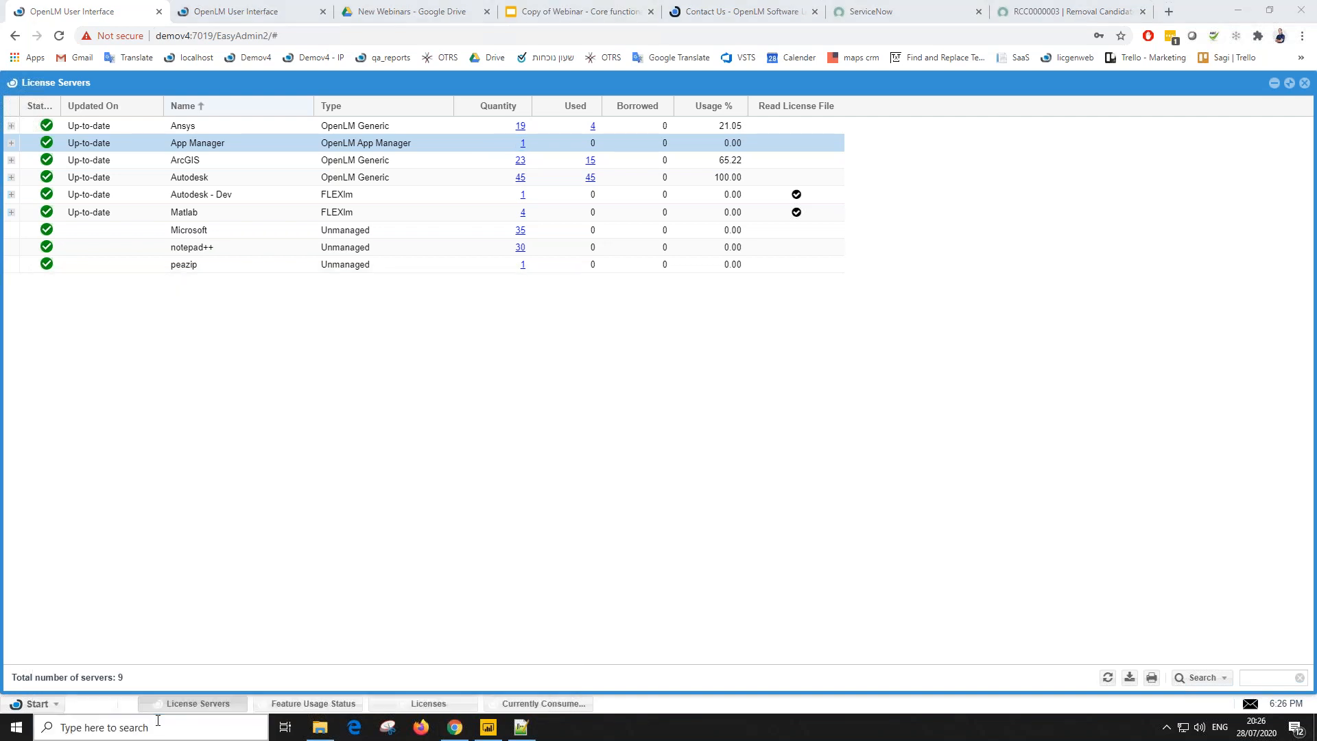
click(649, 391)
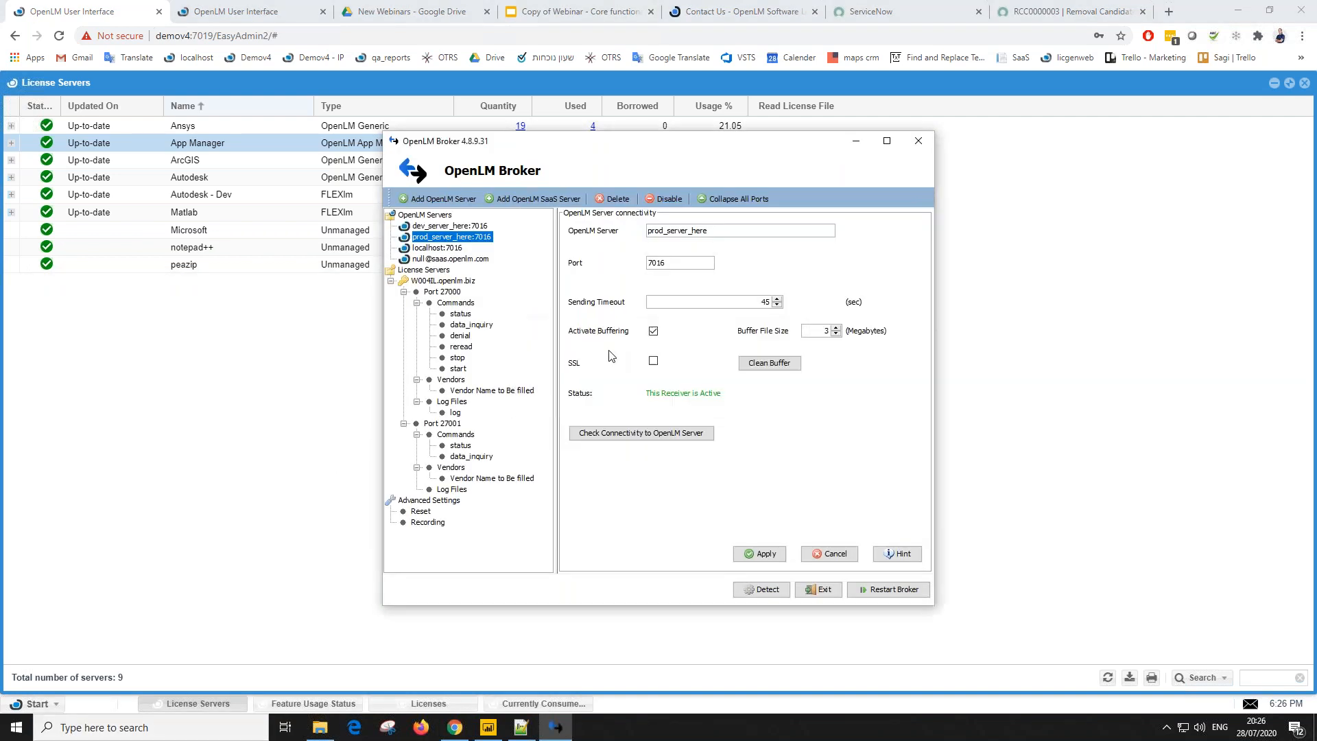
Step: Select port 27000 of the license server in OpenLM Broker and browse its License Manager Type options without changing the type
click(437, 282)
double_click(456, 291)
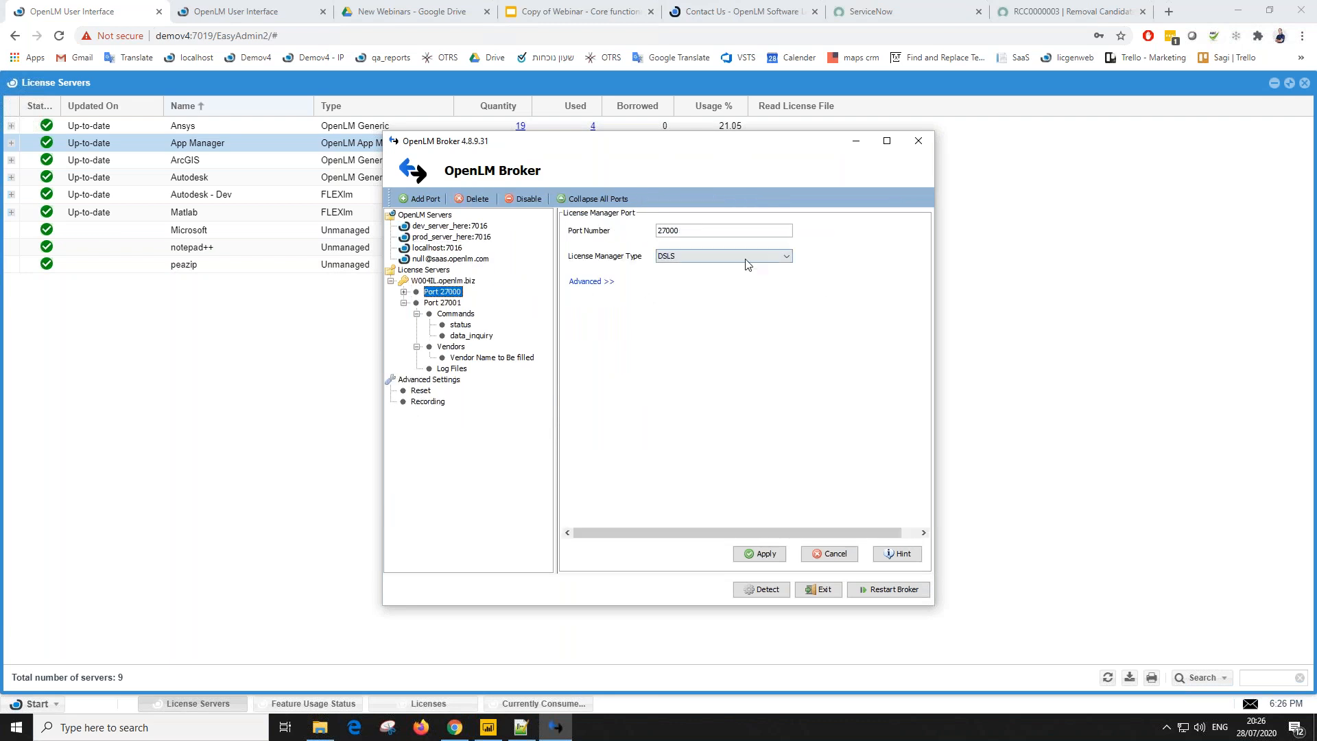
click(768, 257)
scroll(744, 294, down, 2)
scroll(744, 294, up, 3)
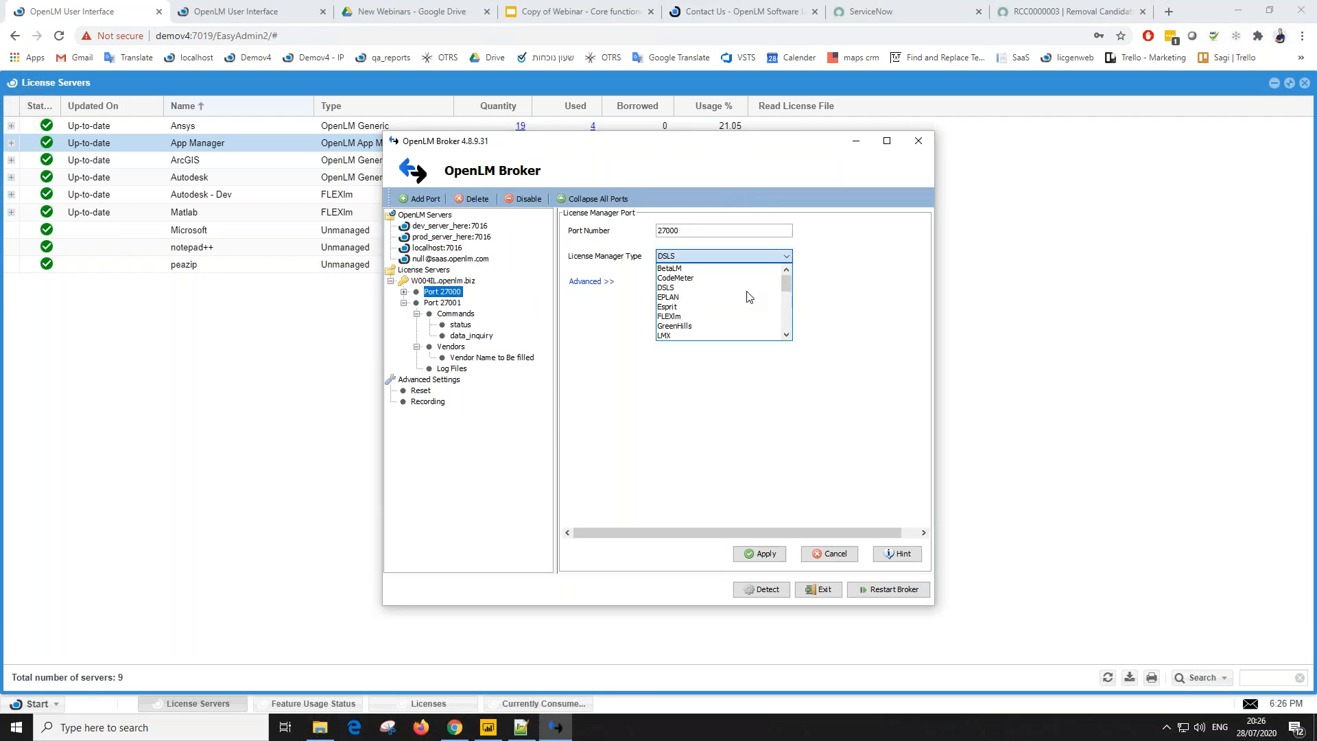
scroll(741, 295, down, 5)
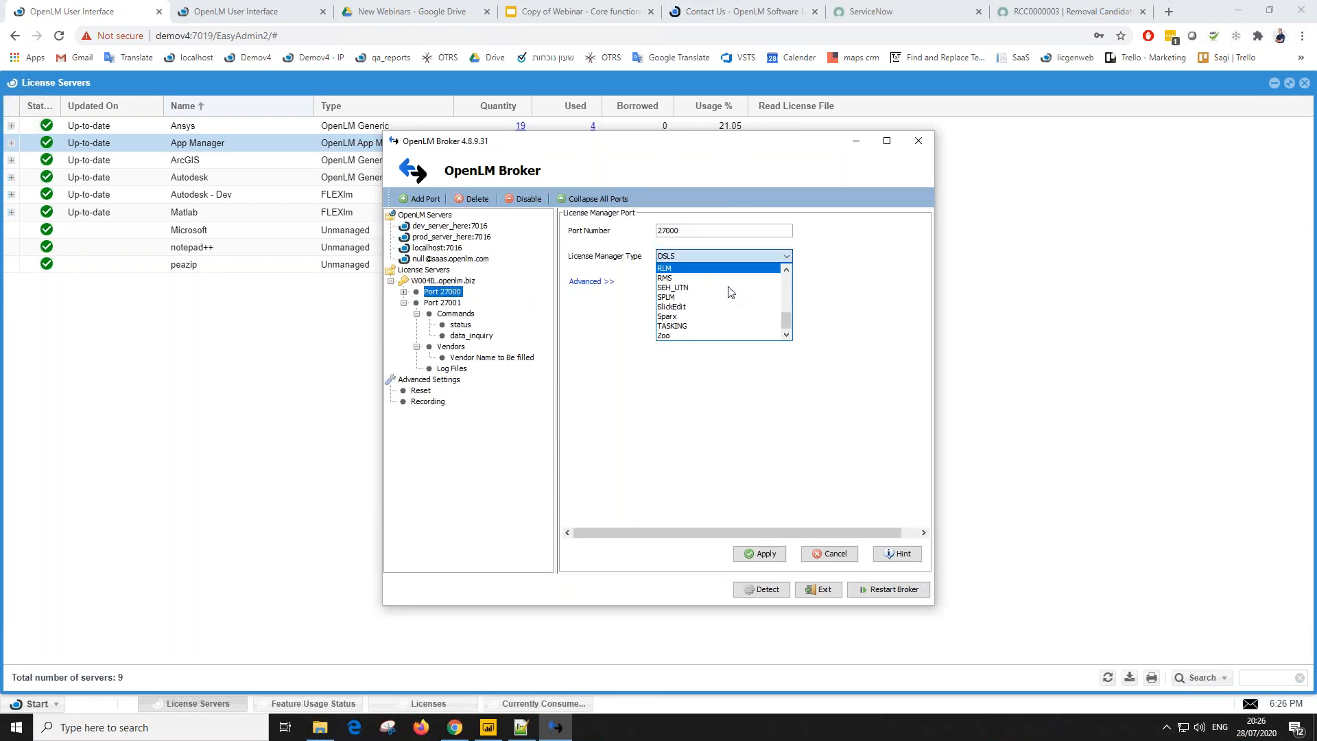
scroll(729, 294, up, 3)
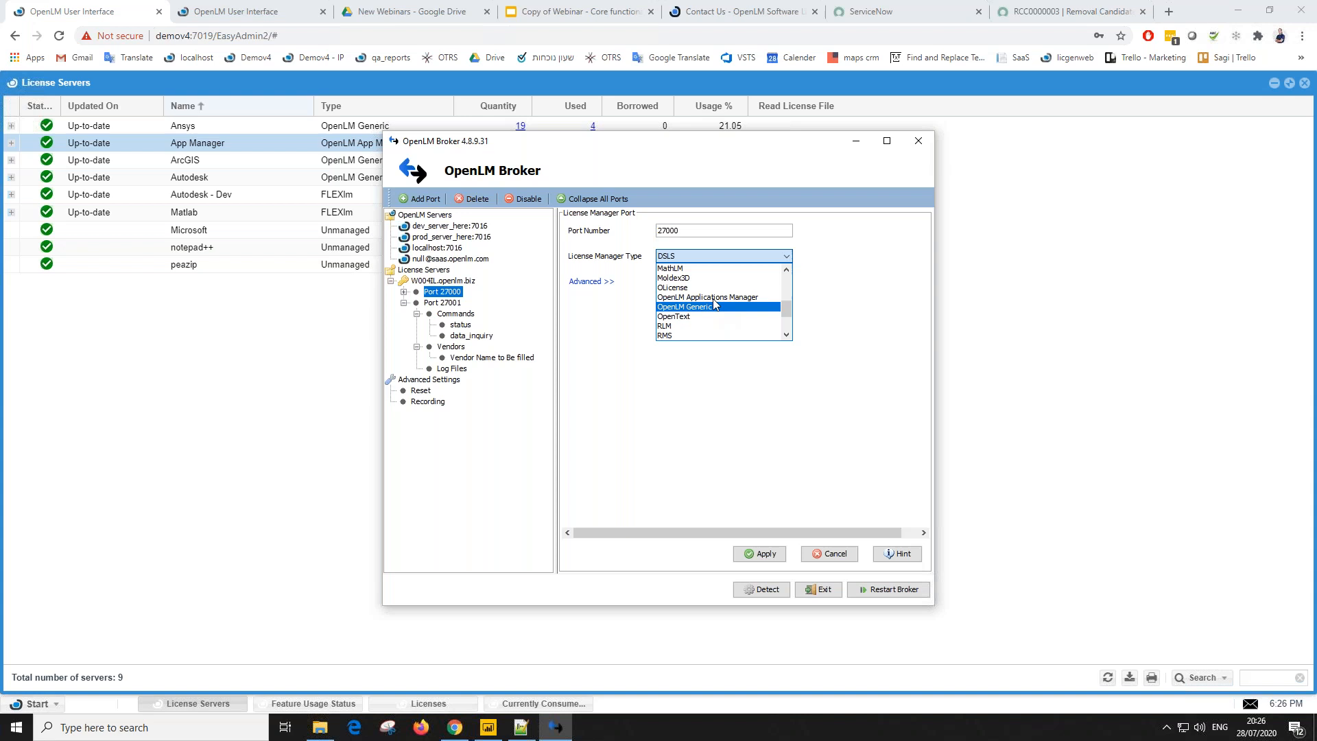
scroll(718, 304, up, 1)
scroll(702, 277, down, 1)
scroll(695, 281, down, 2)
scroll(699, 289, up, 2)
scroll(693, 295, up, 3)
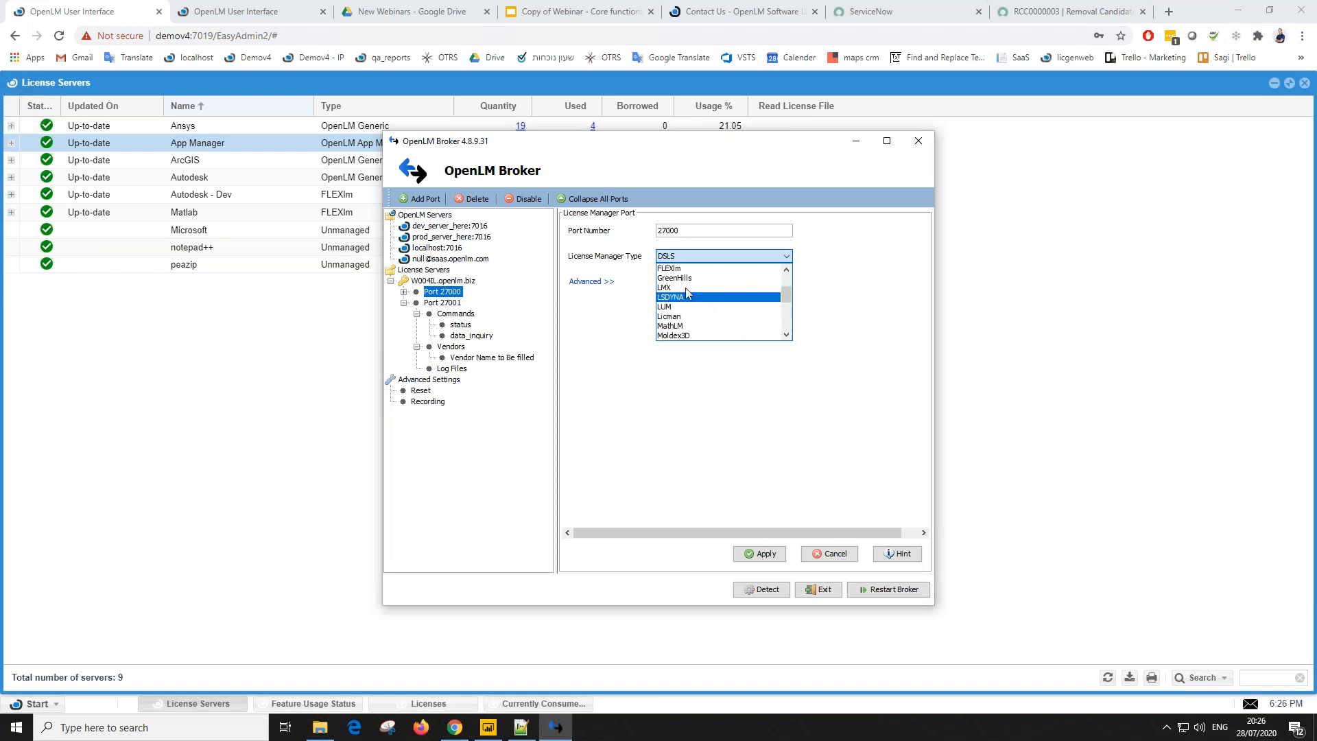
scroll(686, 282, up, 3)
scroll(681, 321, down, 6)
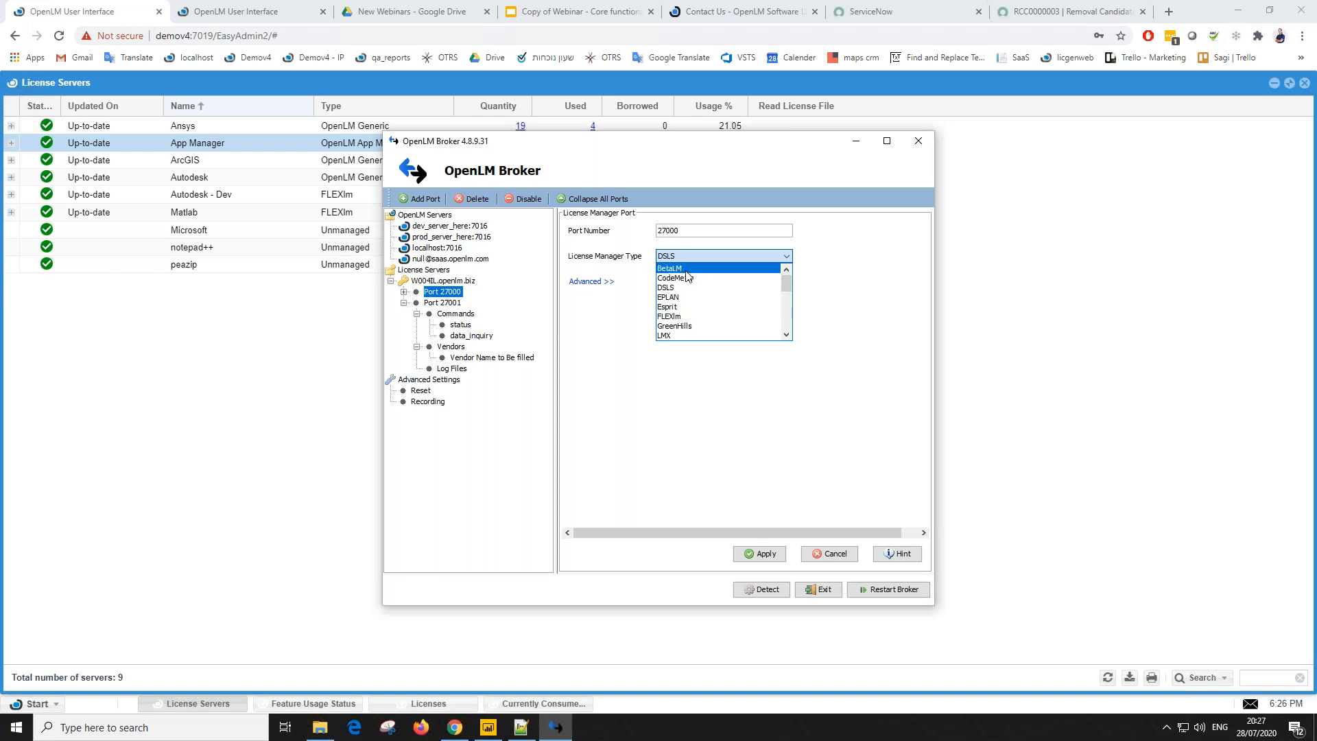
scroll(682, 315, up, 6)
scroll(729, 298, down, 6)
scroll(729, 298, up, 2)
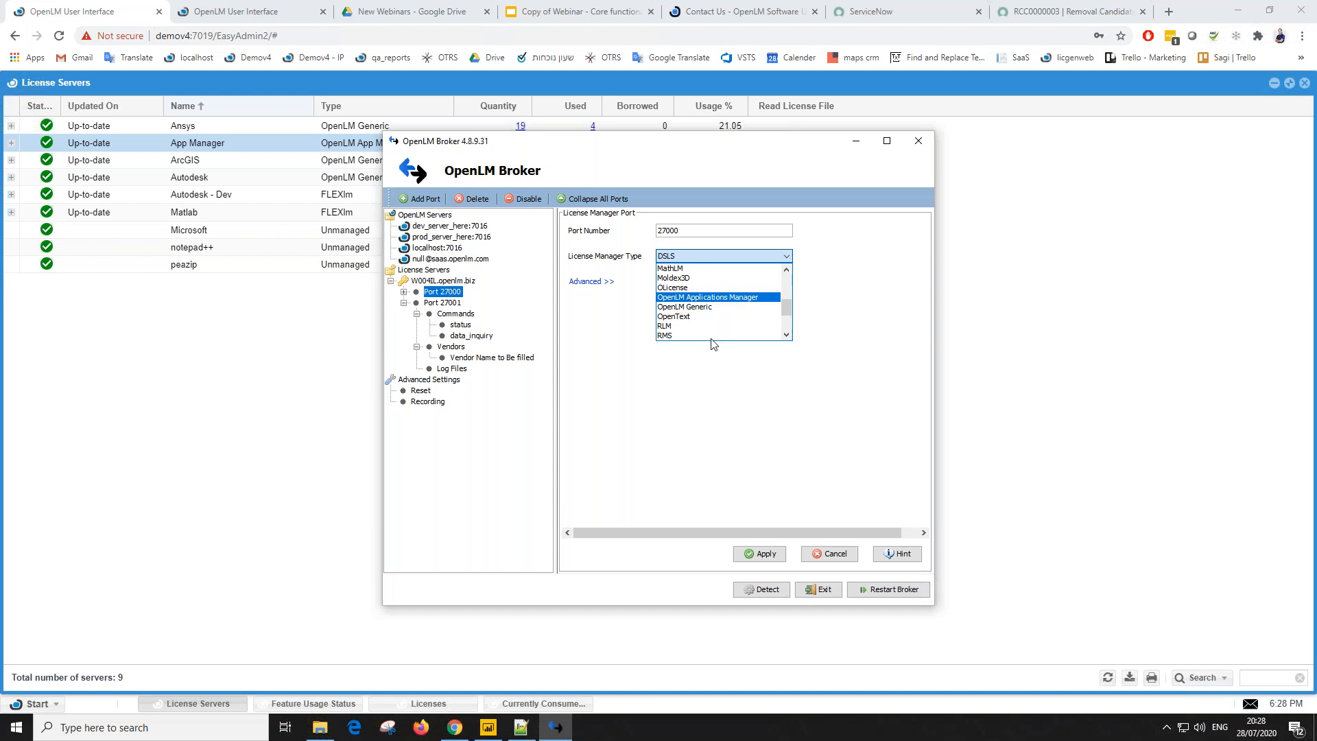
click(775, 368)
Step: Return to the OpenLM User Interface, open the Groups window and select the CHN - Sales group
click(962, 283)
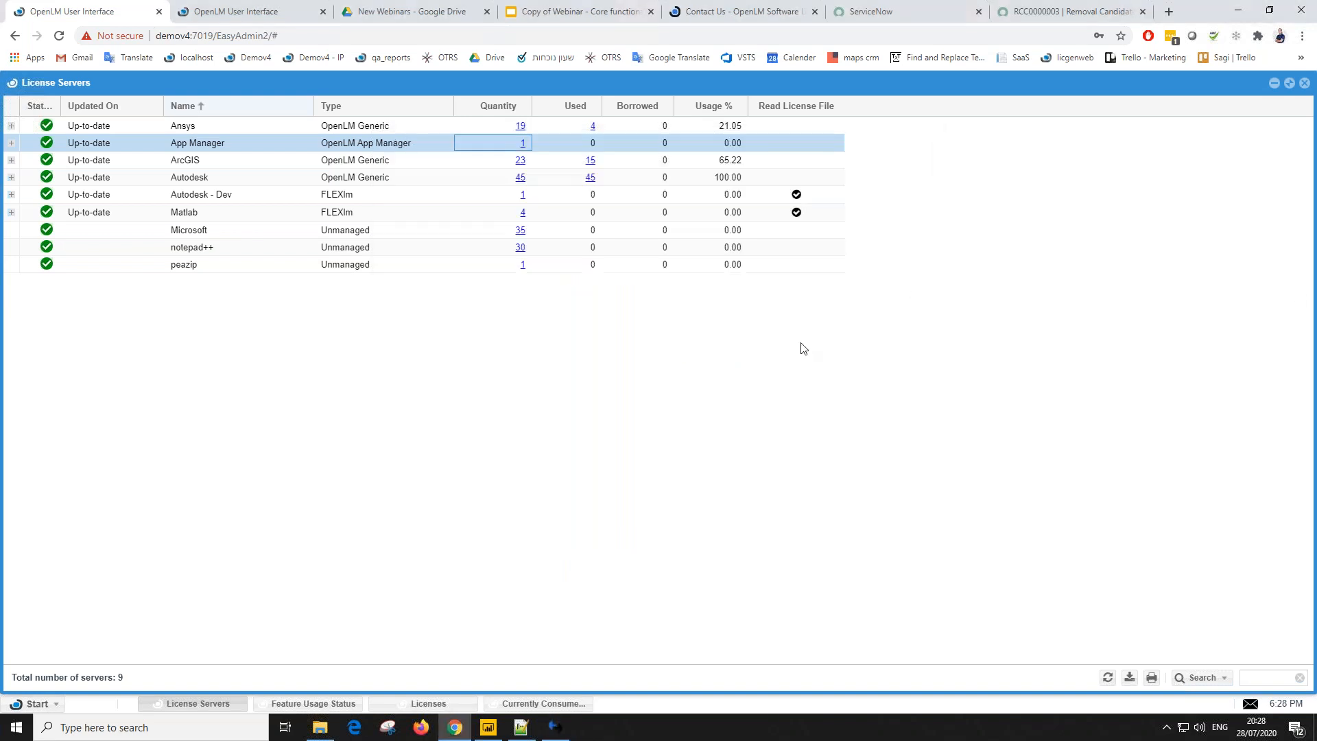
click(34, 703)
mouse_move(91, 630)
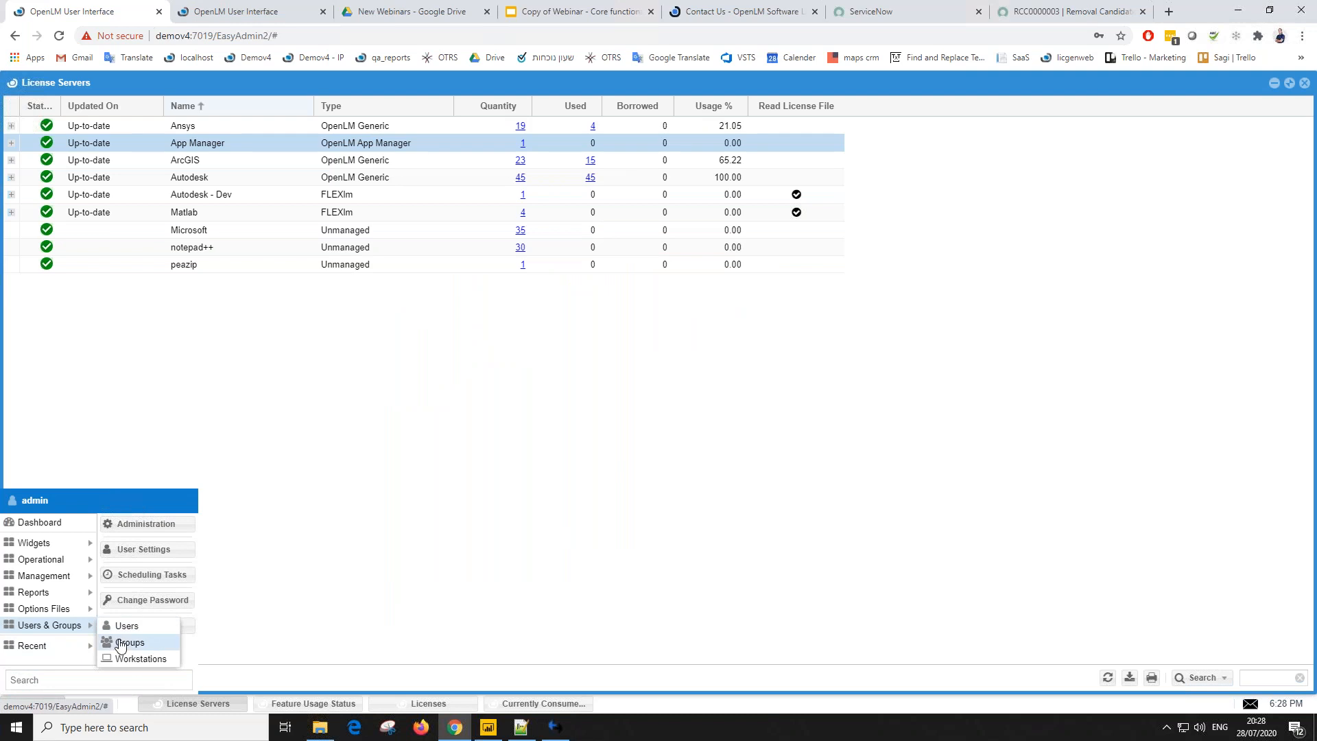
click(128, 642)
click(418, 383)
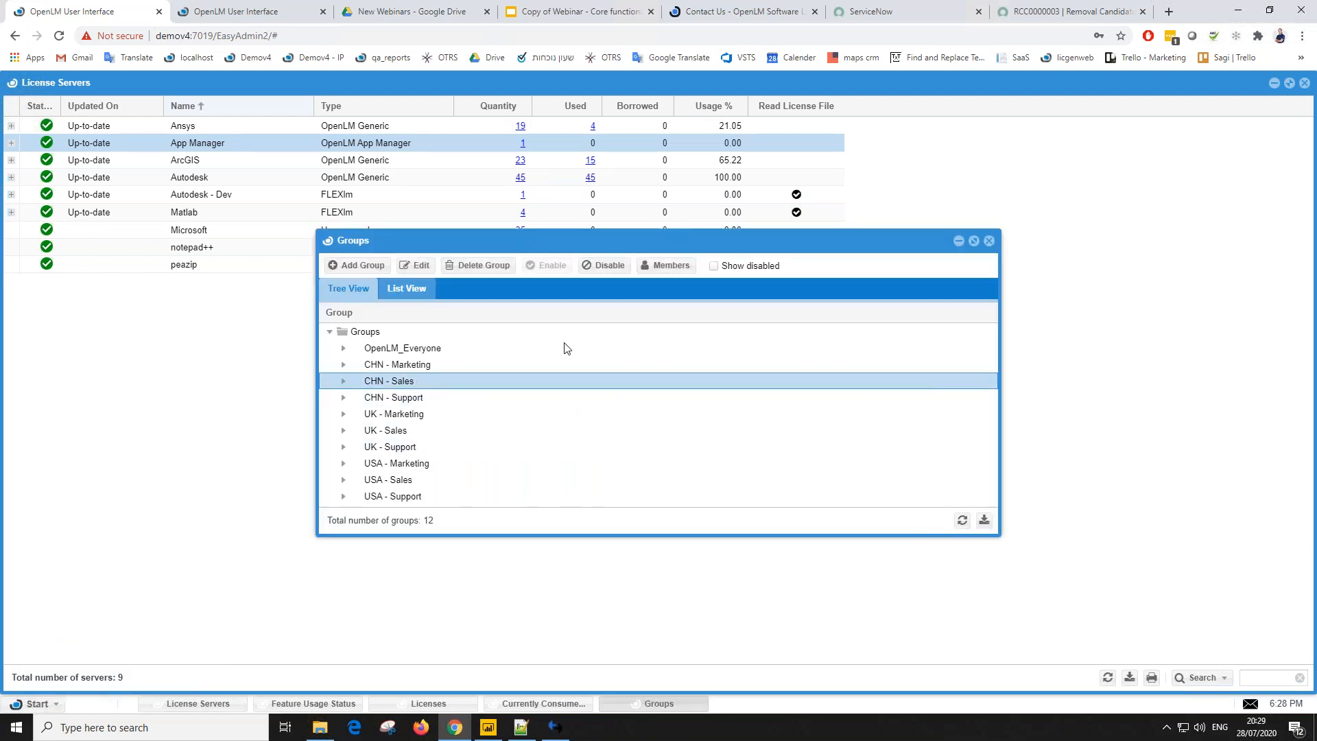
Step: Open the members list of the CHN - Sales group and view the group memberships of the fourth listed user
click(784, 315)
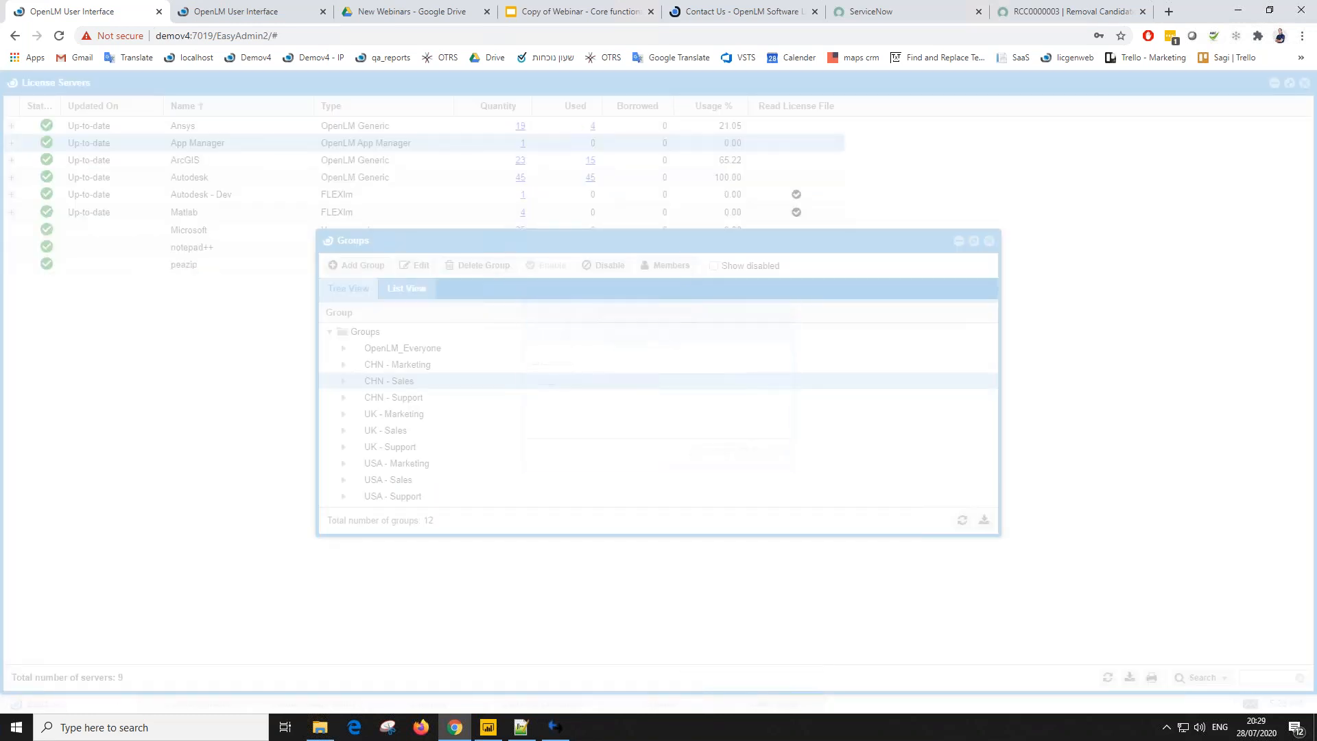
click(665, 266)
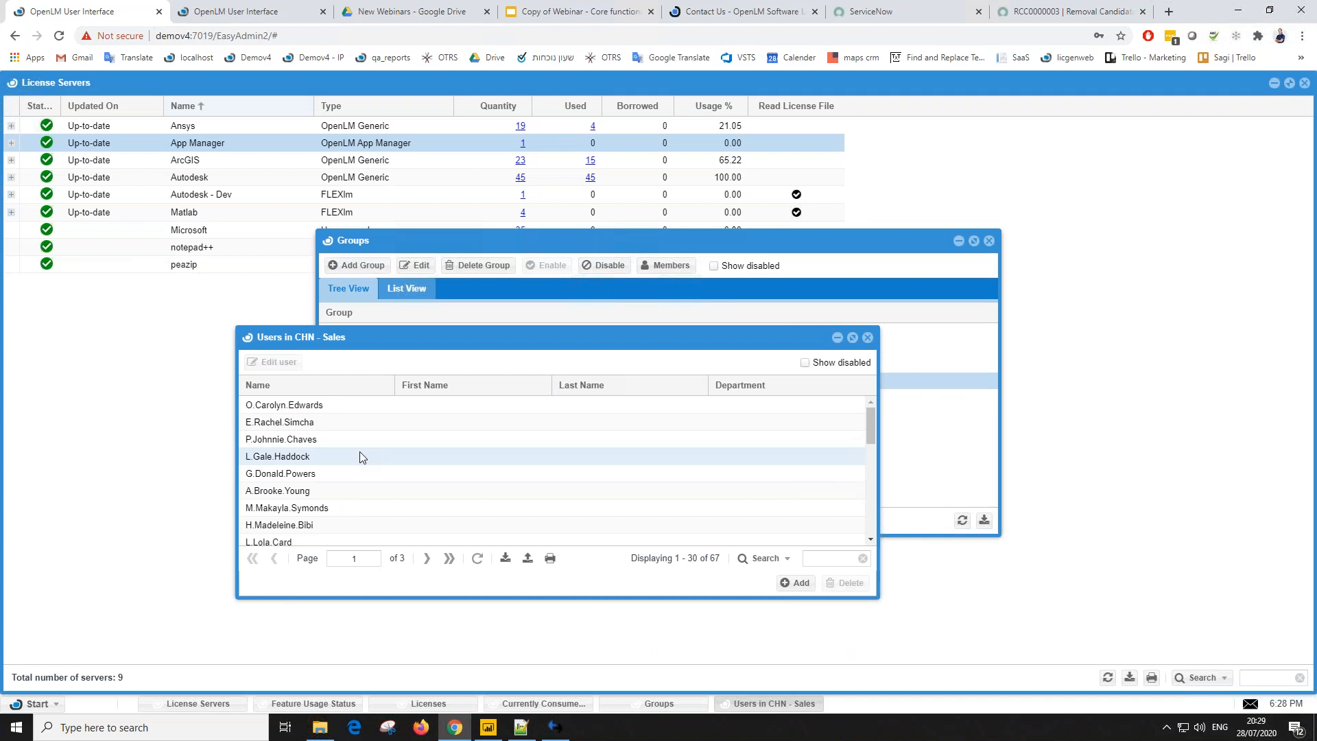
click(360, 455)
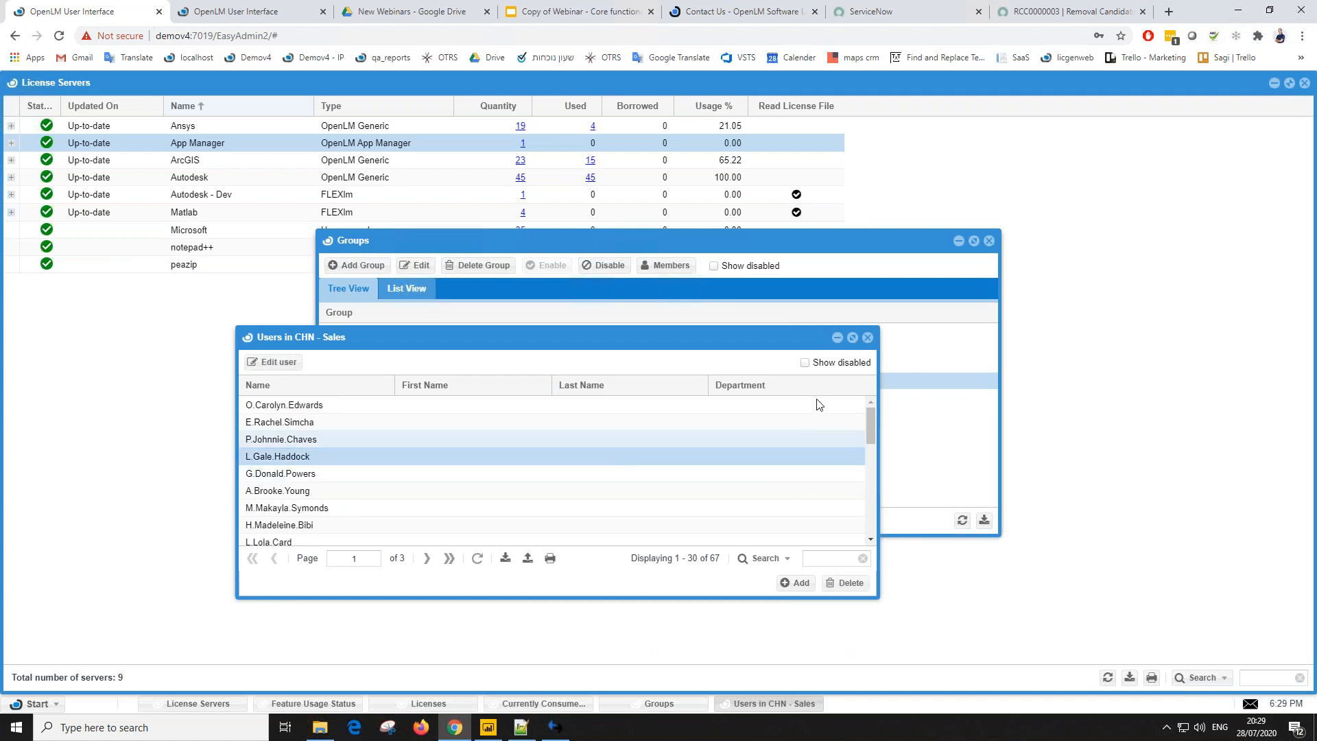
double_click(624, 453)
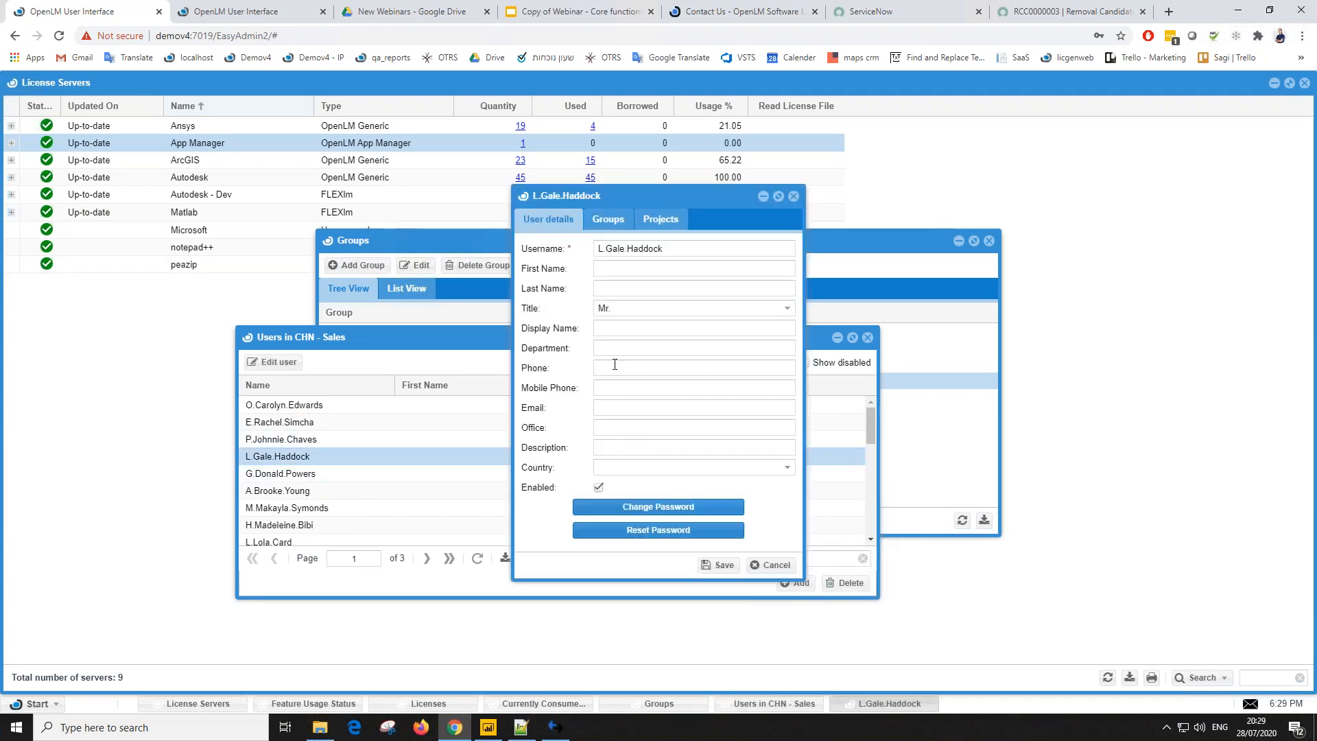
click(596, 224)
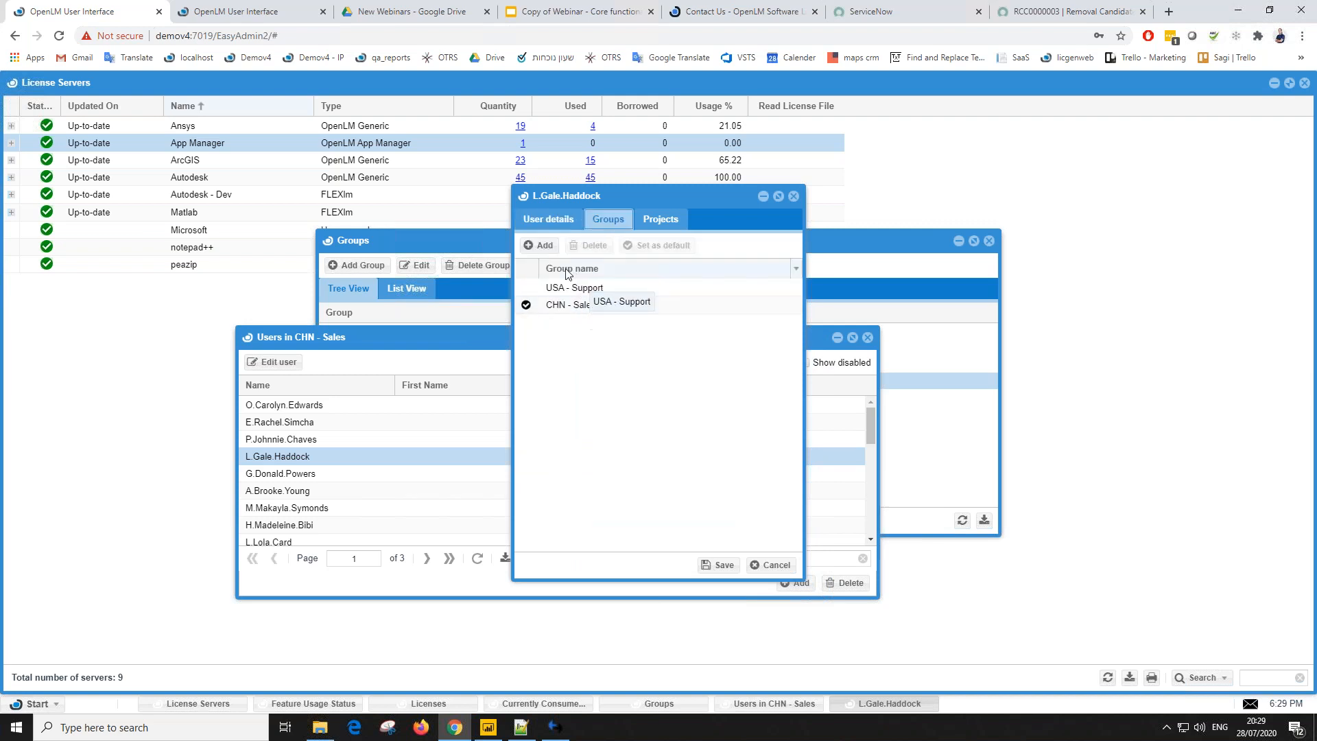
Step: Compare the user's USA - Support membership with the default CHN - Sales group, without changing the default
click(575, 306)
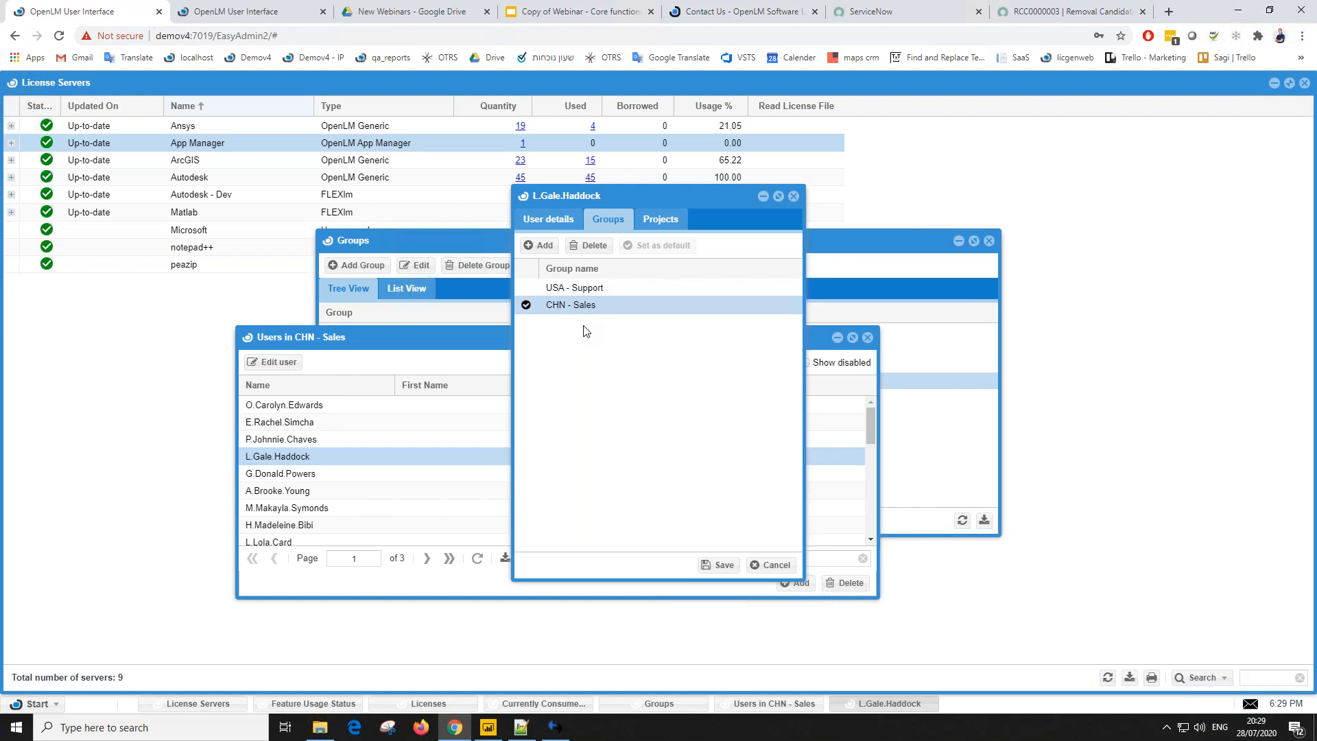
click(573, 290)
click(576, 304)
click(573, 290)
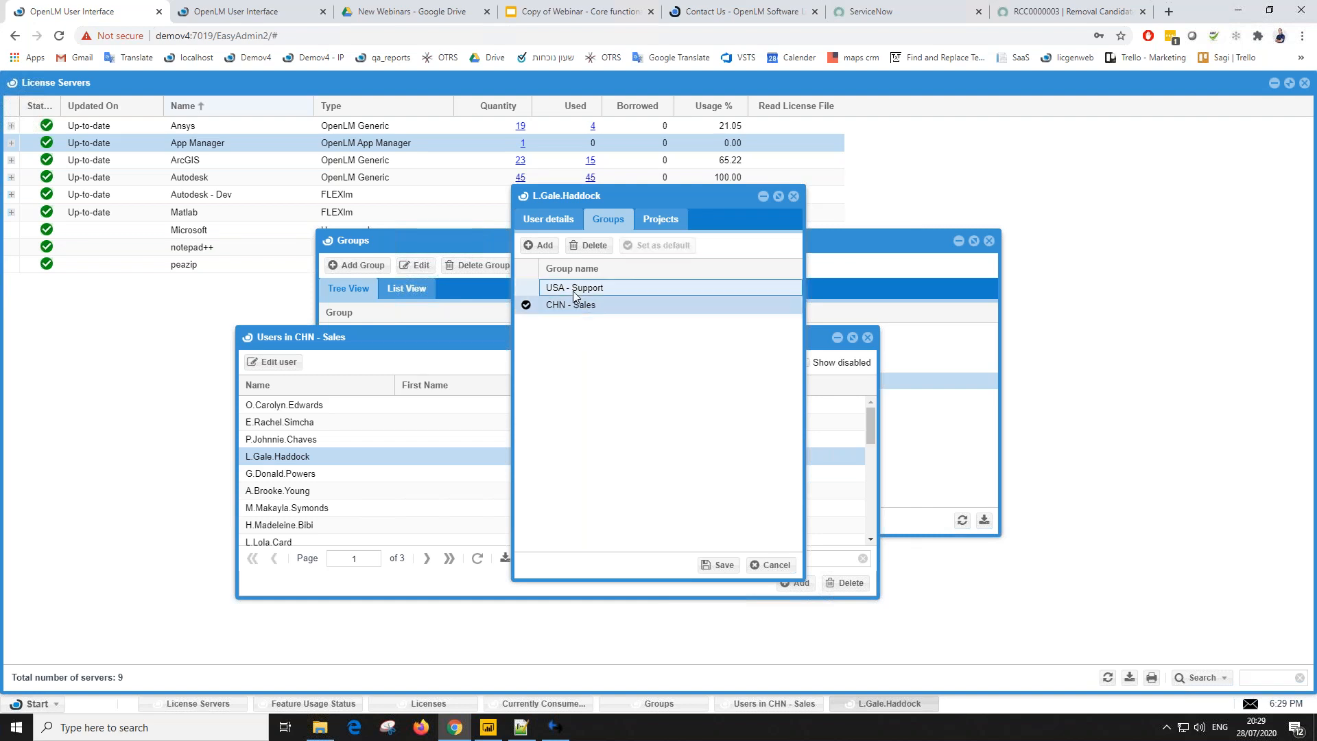
click(572, 290)
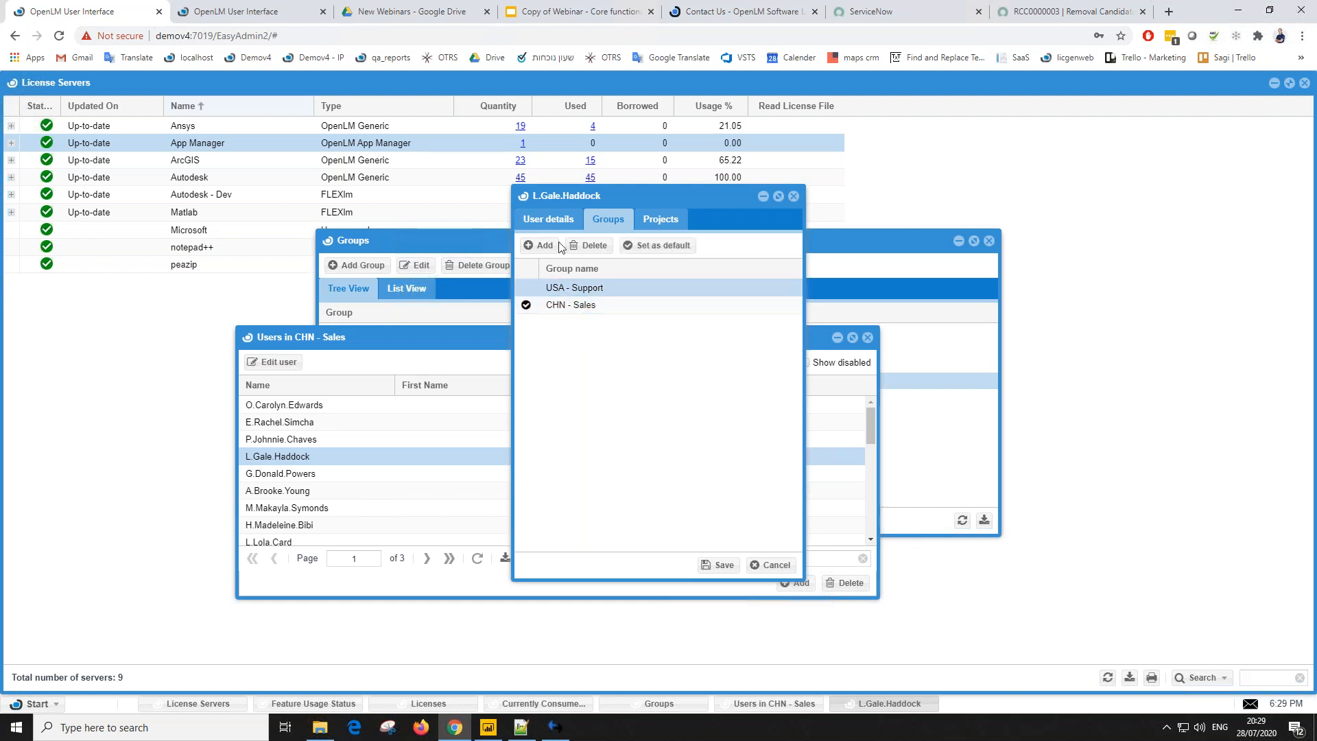
click(561, 293)
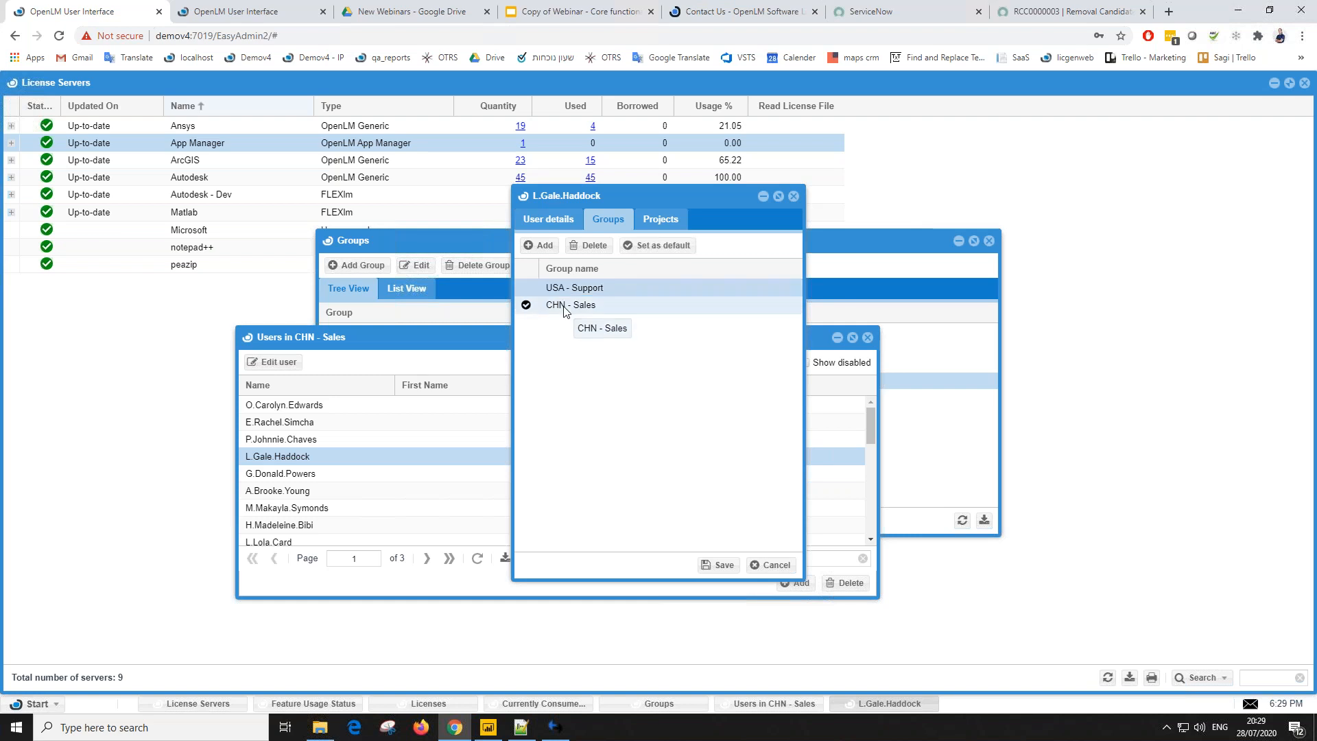
click(563, 306)
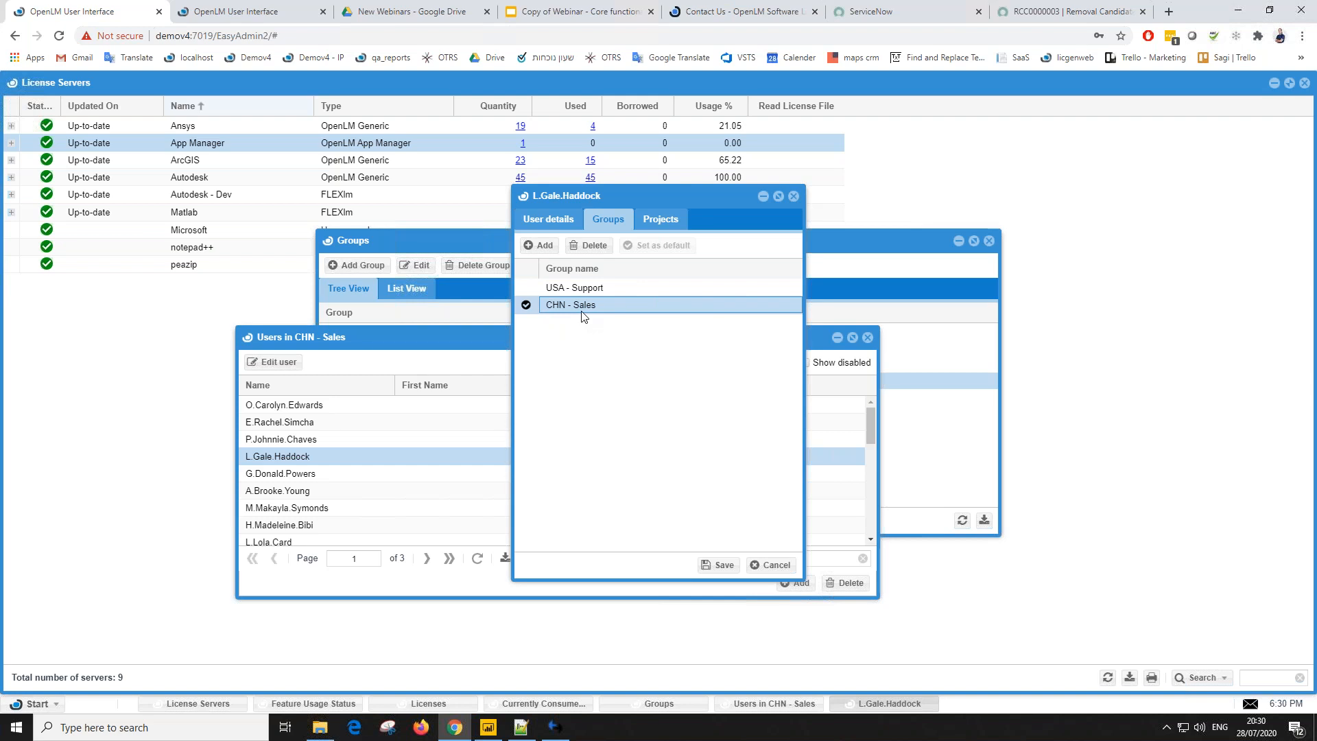
click(556, 287)
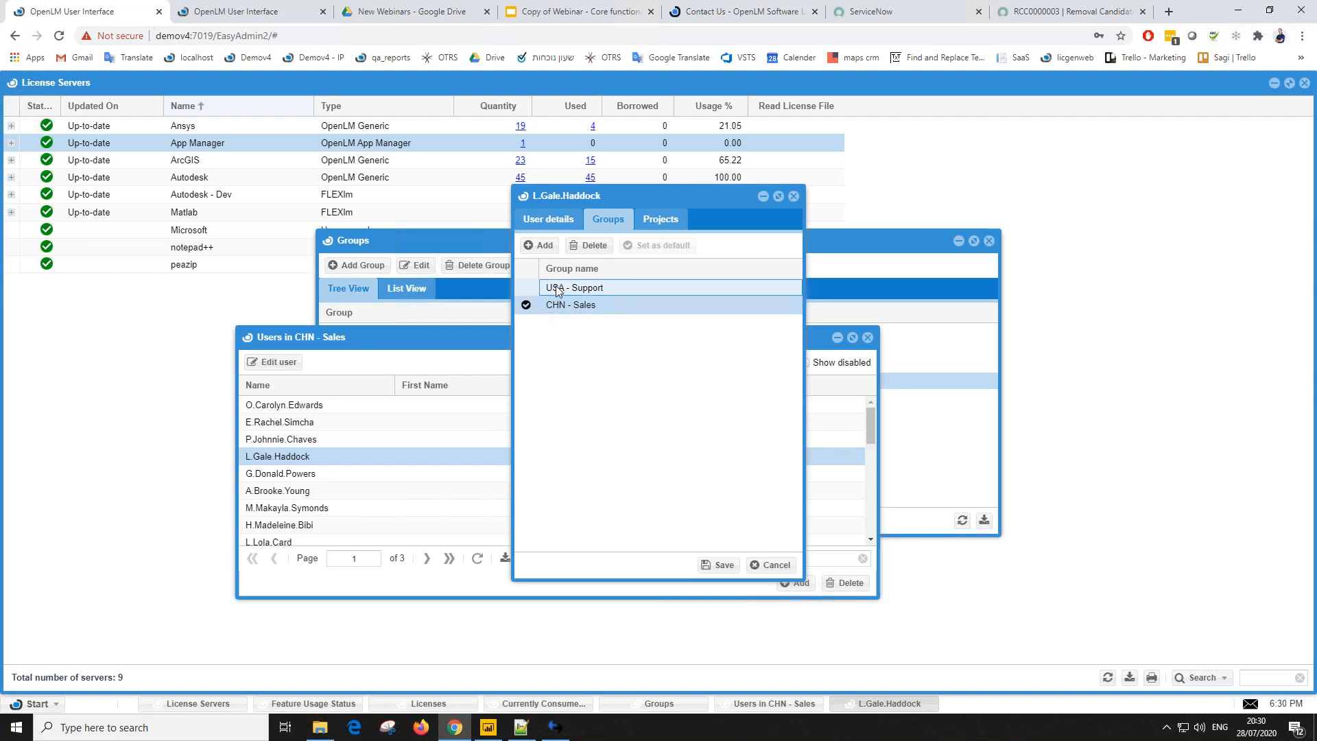
click(549, 310)
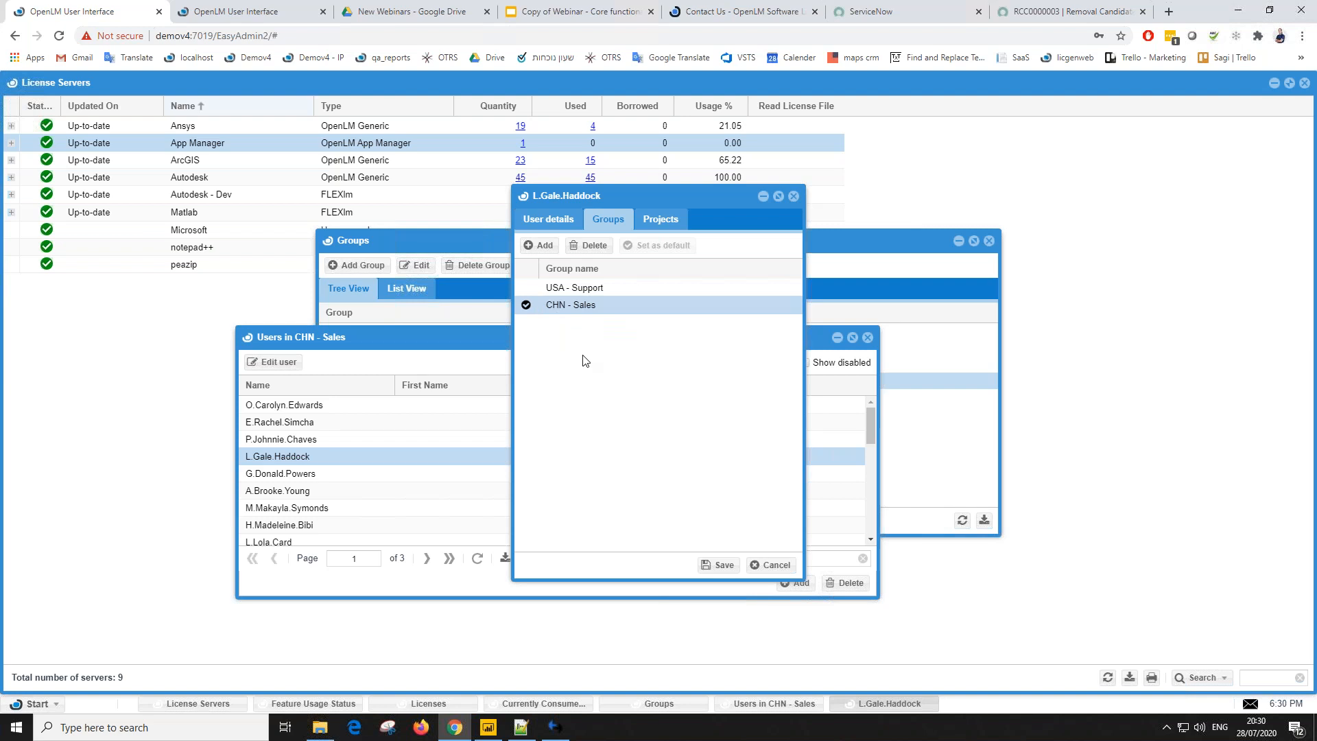
Step: Bring the Groups tree forward for reference, then return to the user's memberships and review USA - Support and CHN - Sales again
click(426, 236)
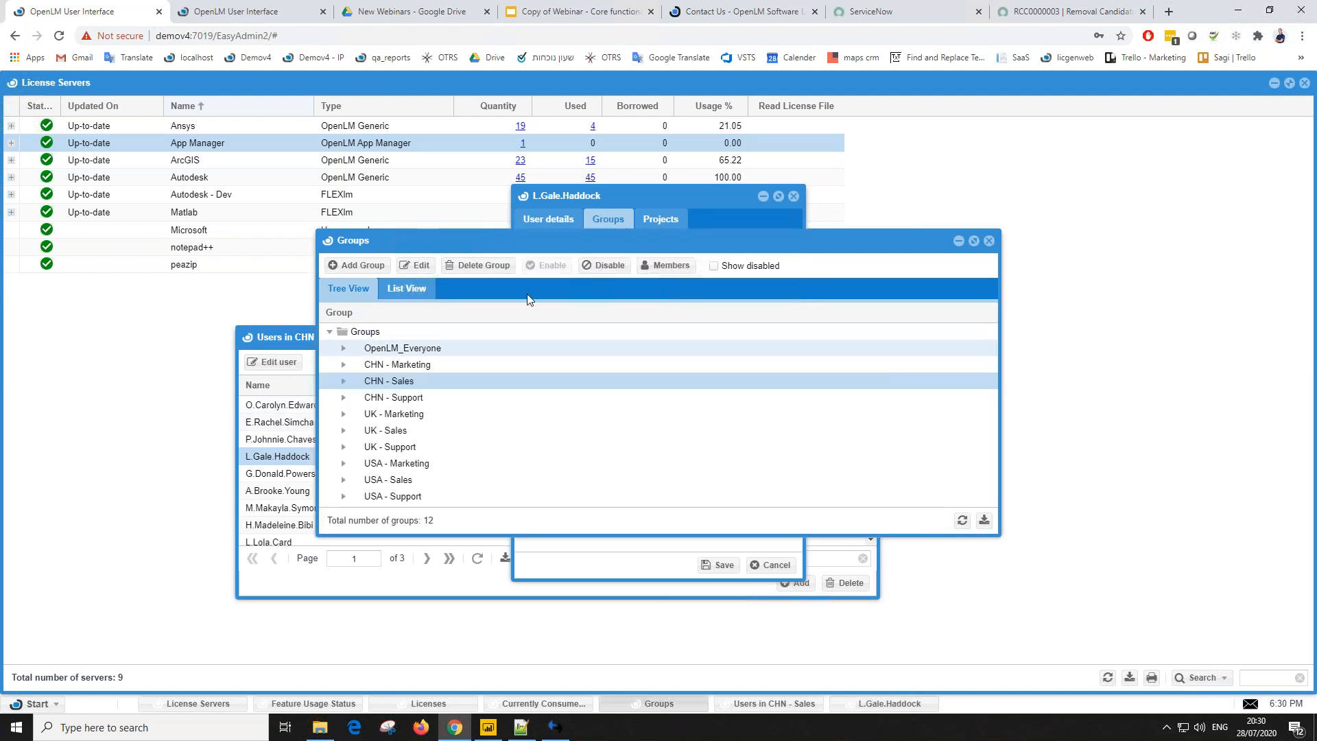
click(610, 191)
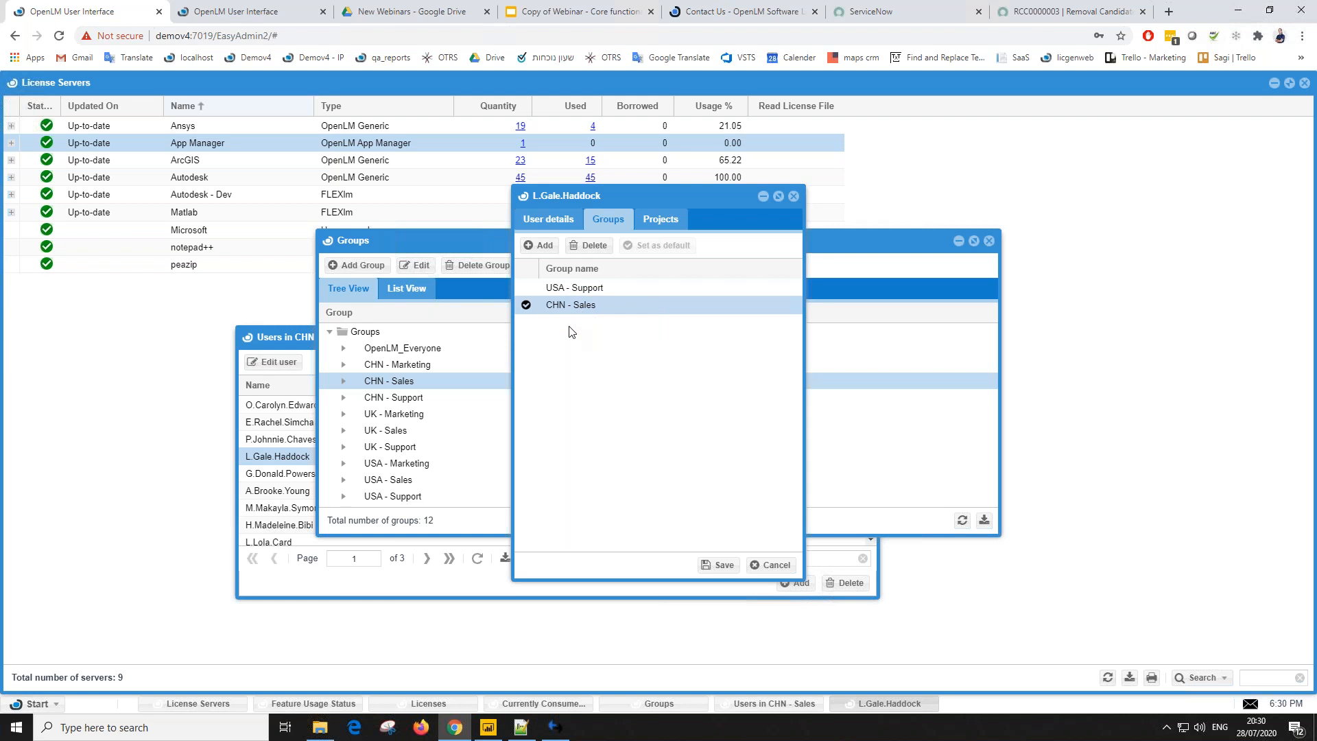
click(564, 290)
click(564, 302)
click(564, 291)
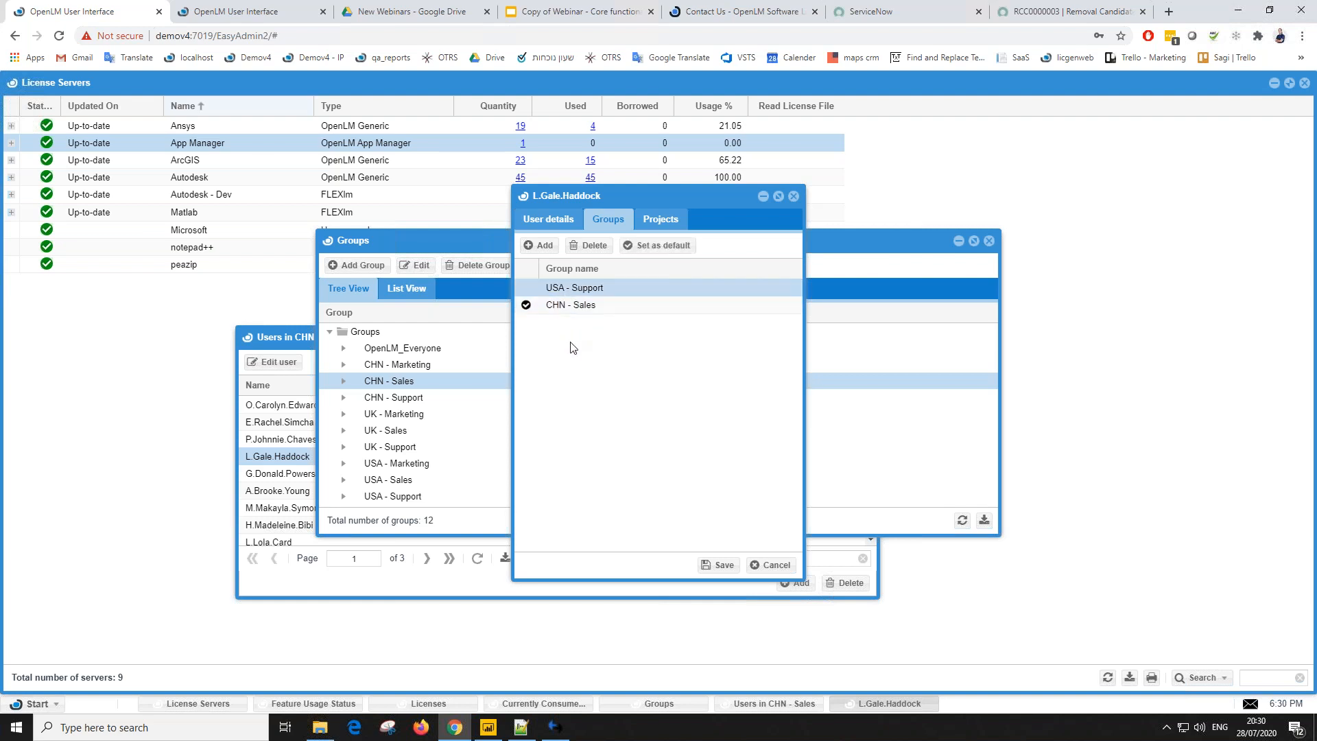
click(561, 305)
click(558, 291)
click(560, 307)
click(563, 291)
click(564, 305)
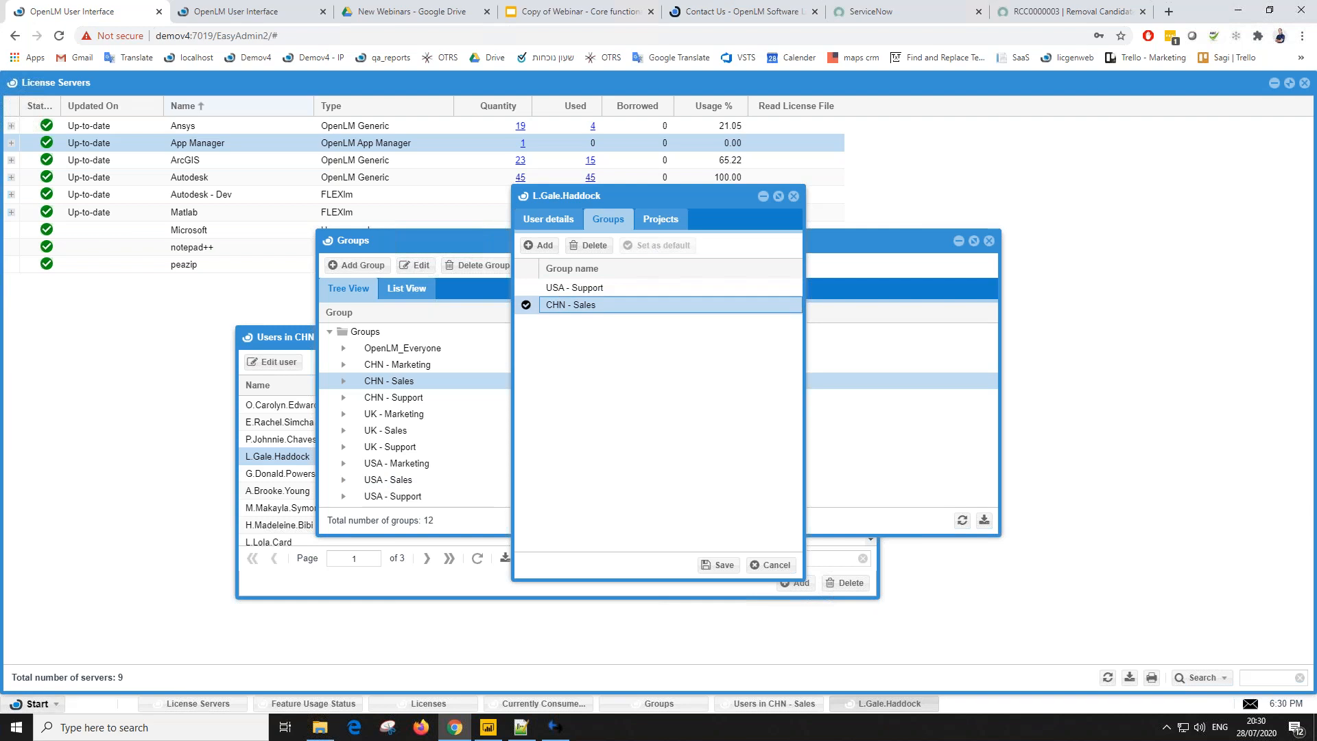
Step: Open the OpenLM License details from Administration and reposition their window higher over the administration options
click(33, 704)
mouse_move(41, 574)
click(137, 524)
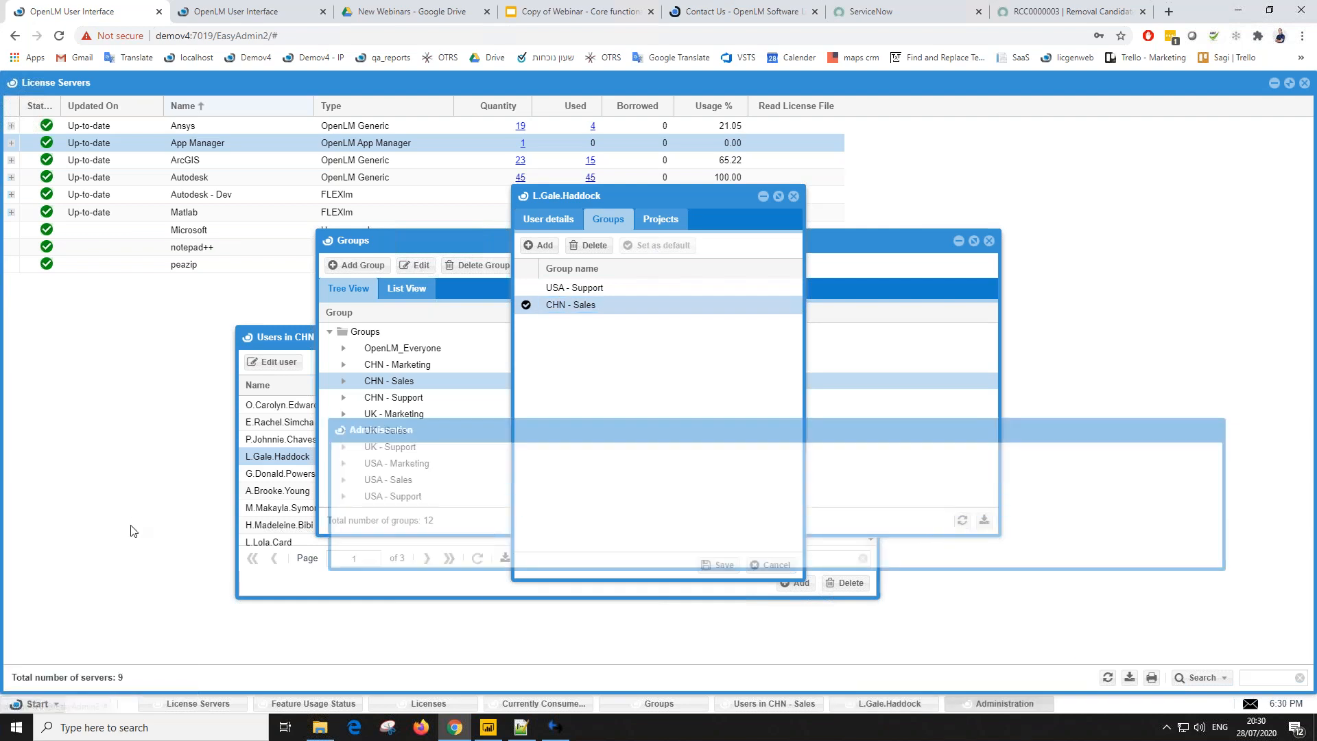
click(851, 168)
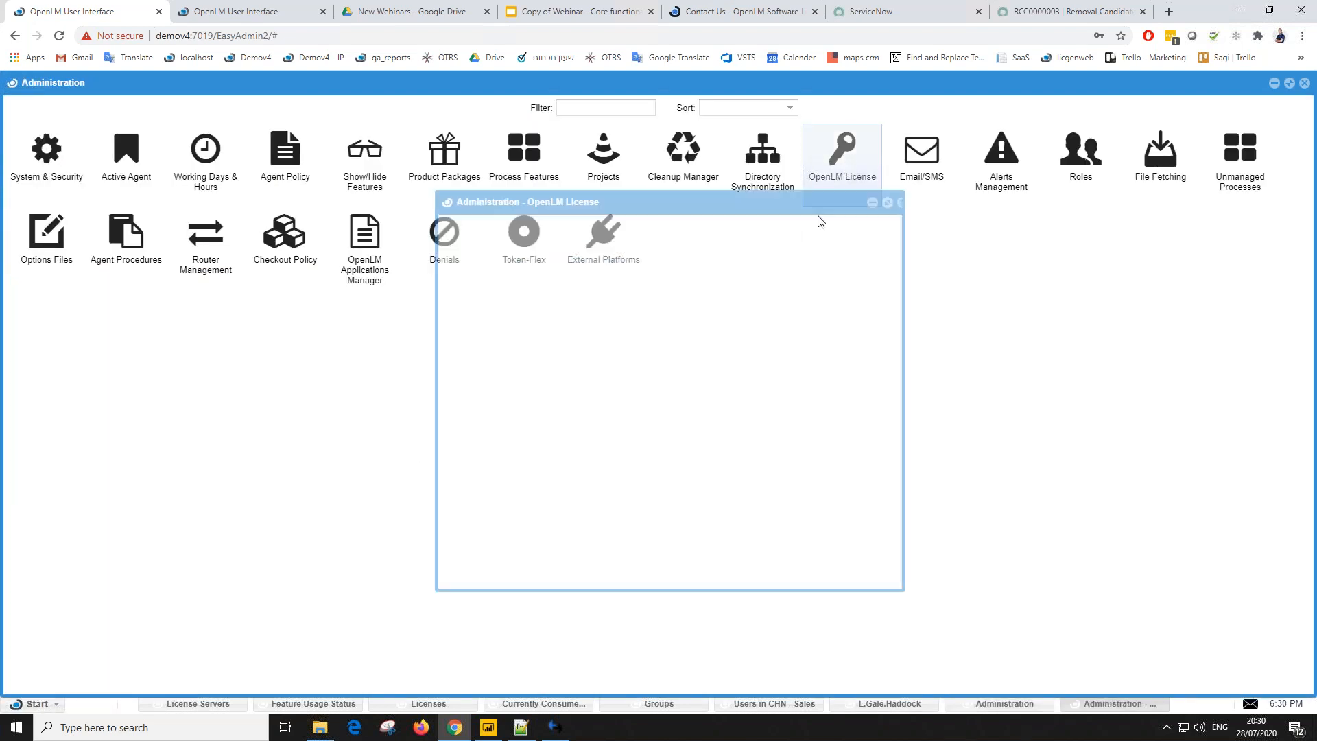
click(32, 704)
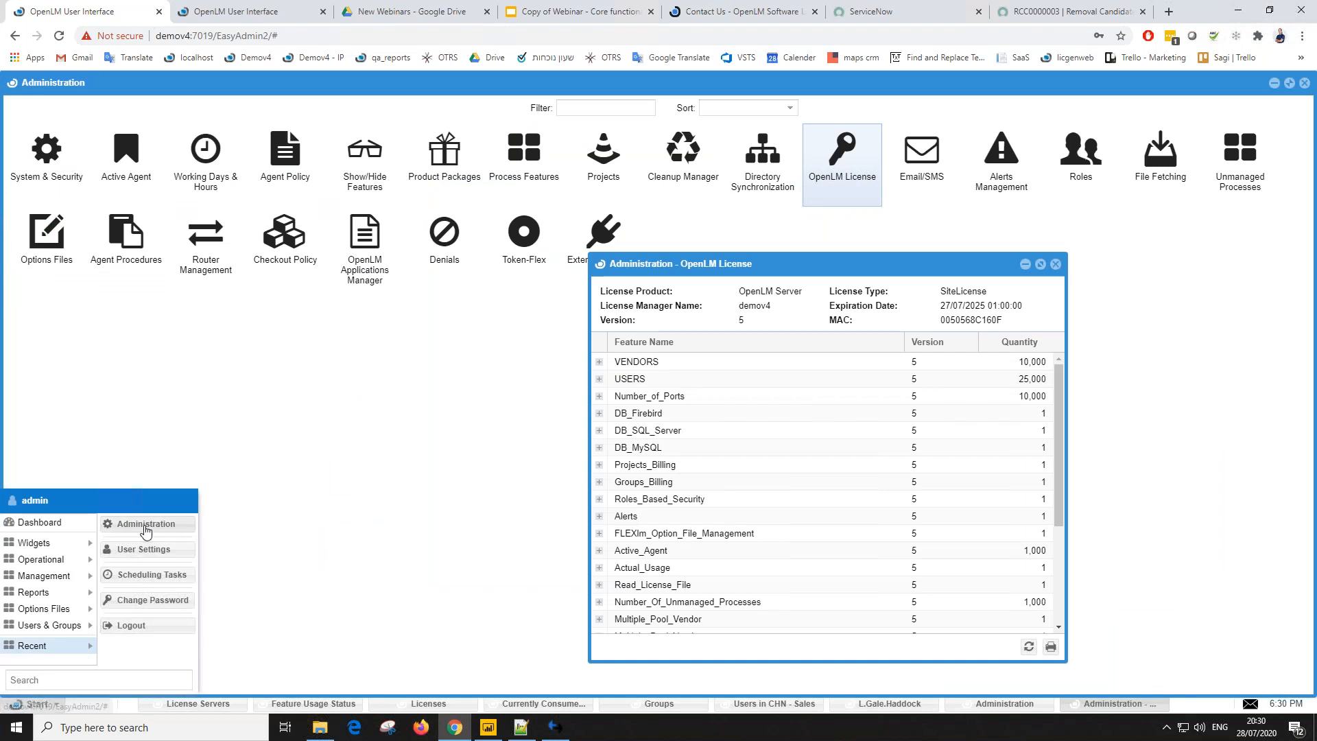
drag(828, 256, 756, 204)
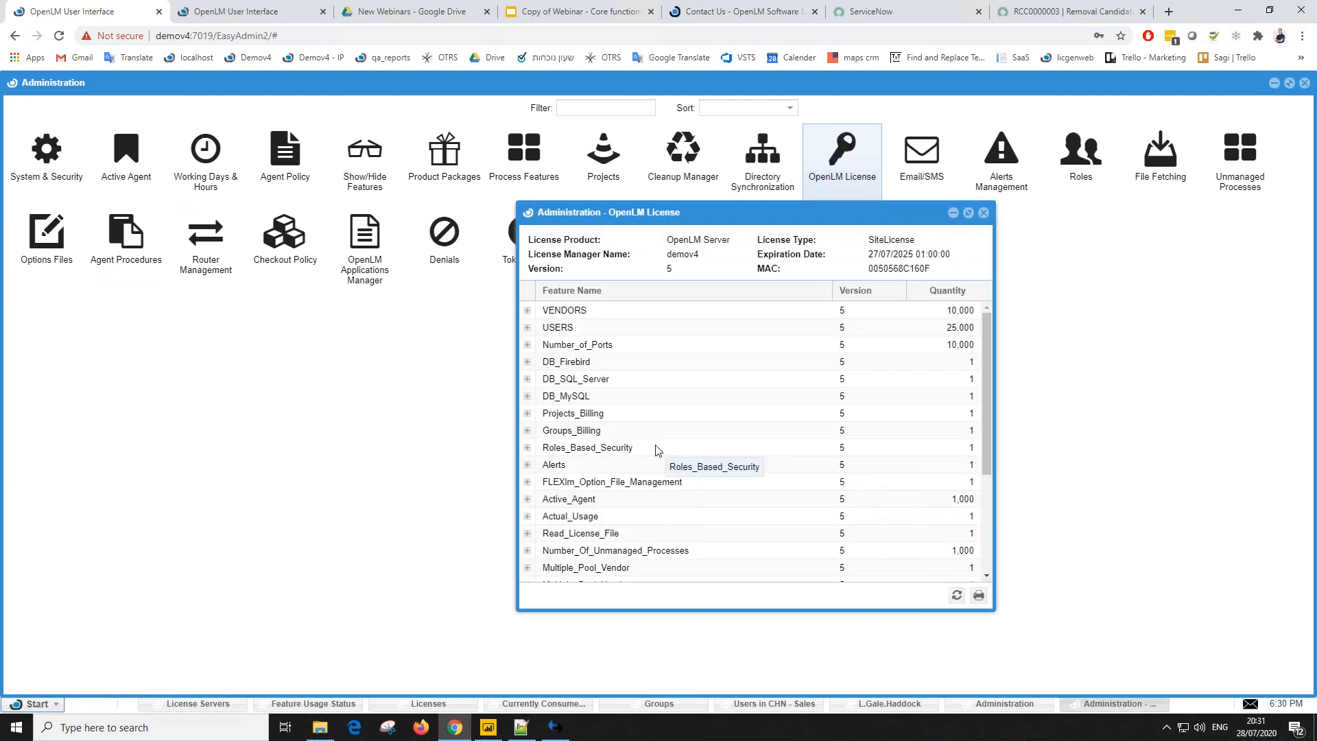
Step: Review the licensed features, expand the Groups_Billing entry to view its policy and dates, and collapse it again
scroll(656, 449, down, 3)
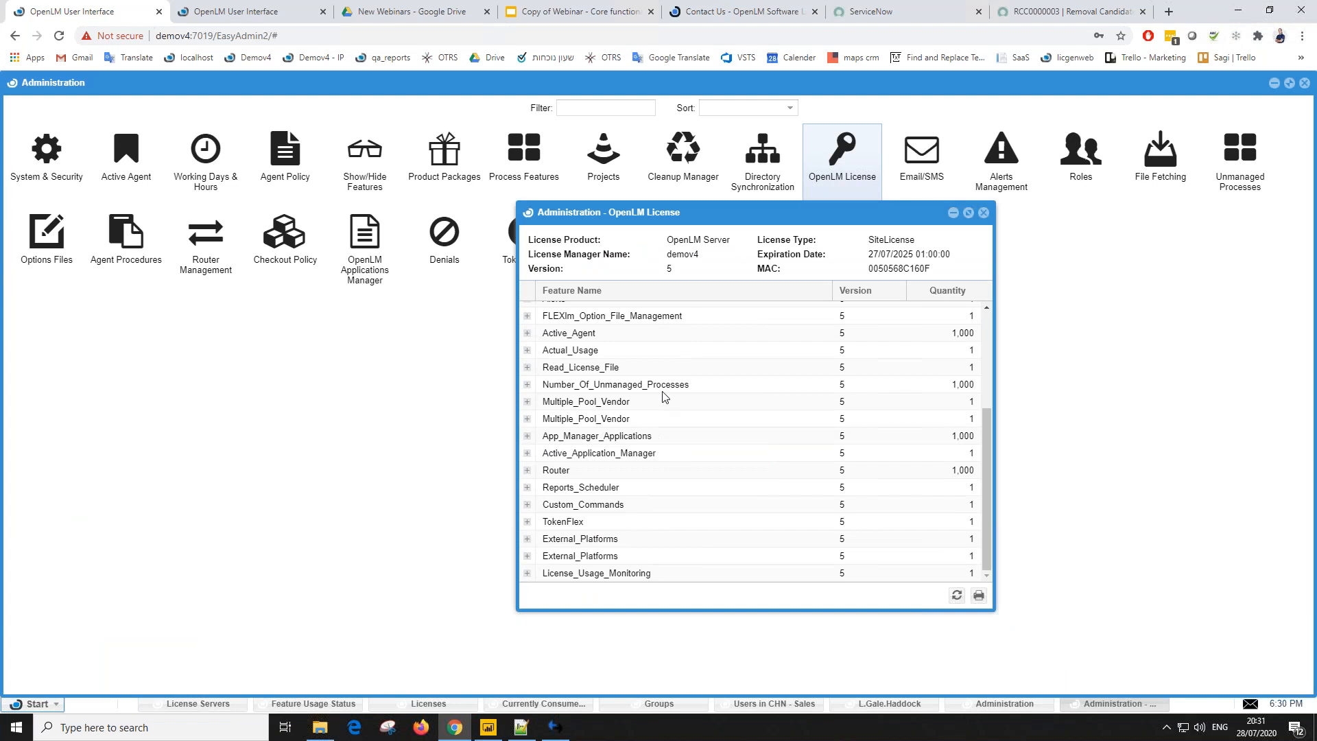
scroll(664, 396, up, 3)
click(557, 432)
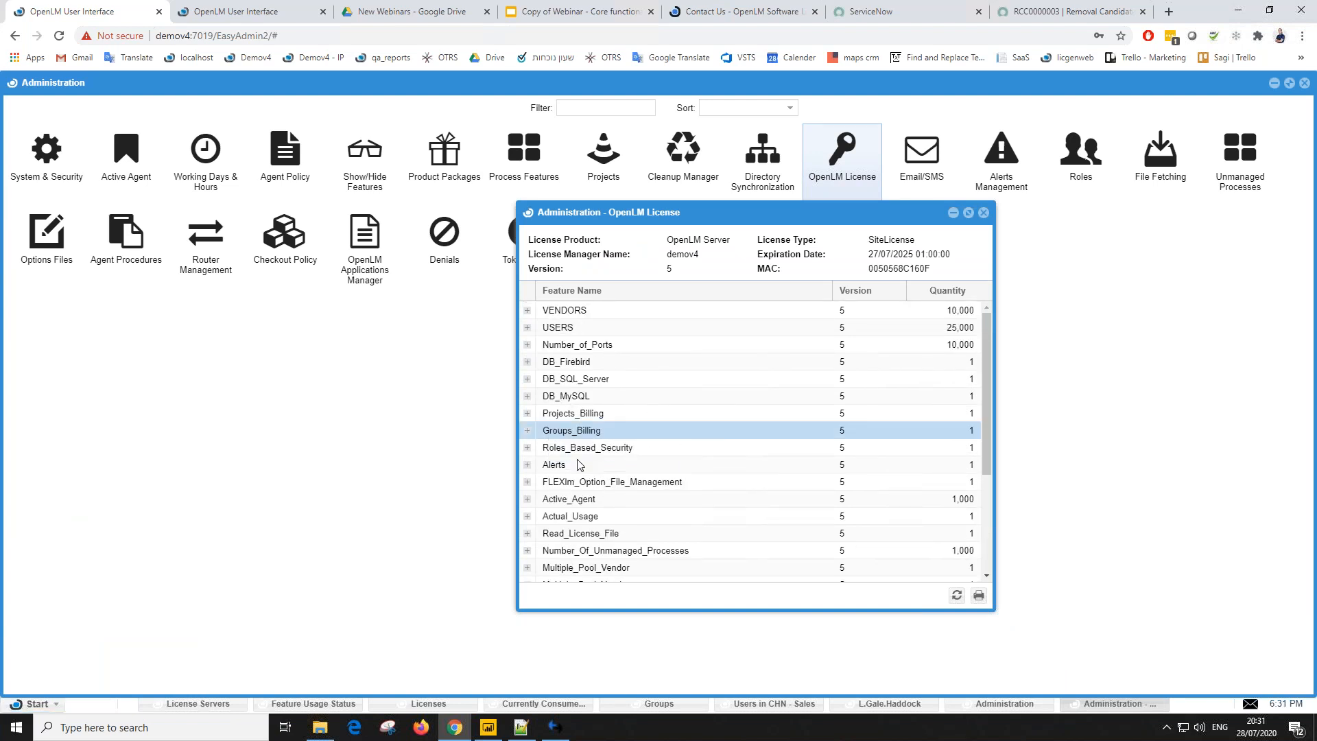
click(528, 431)
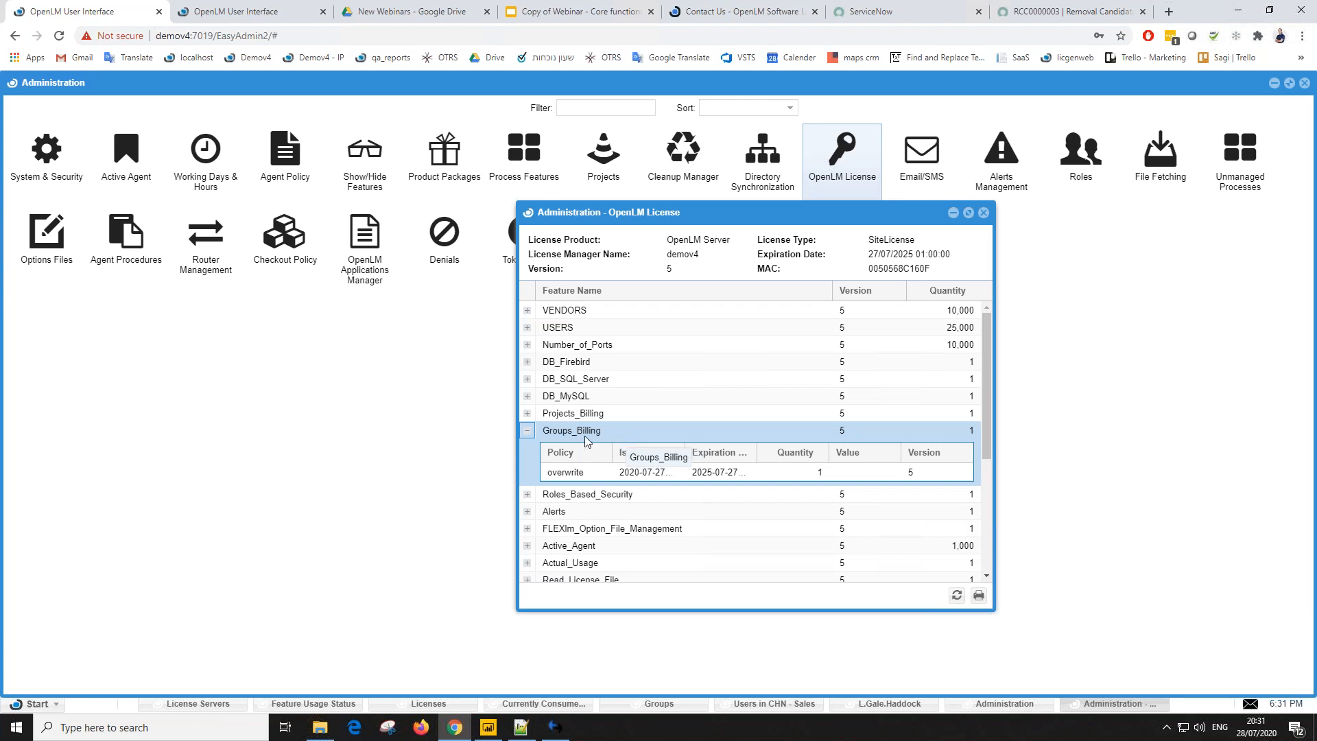
click(527, 432)
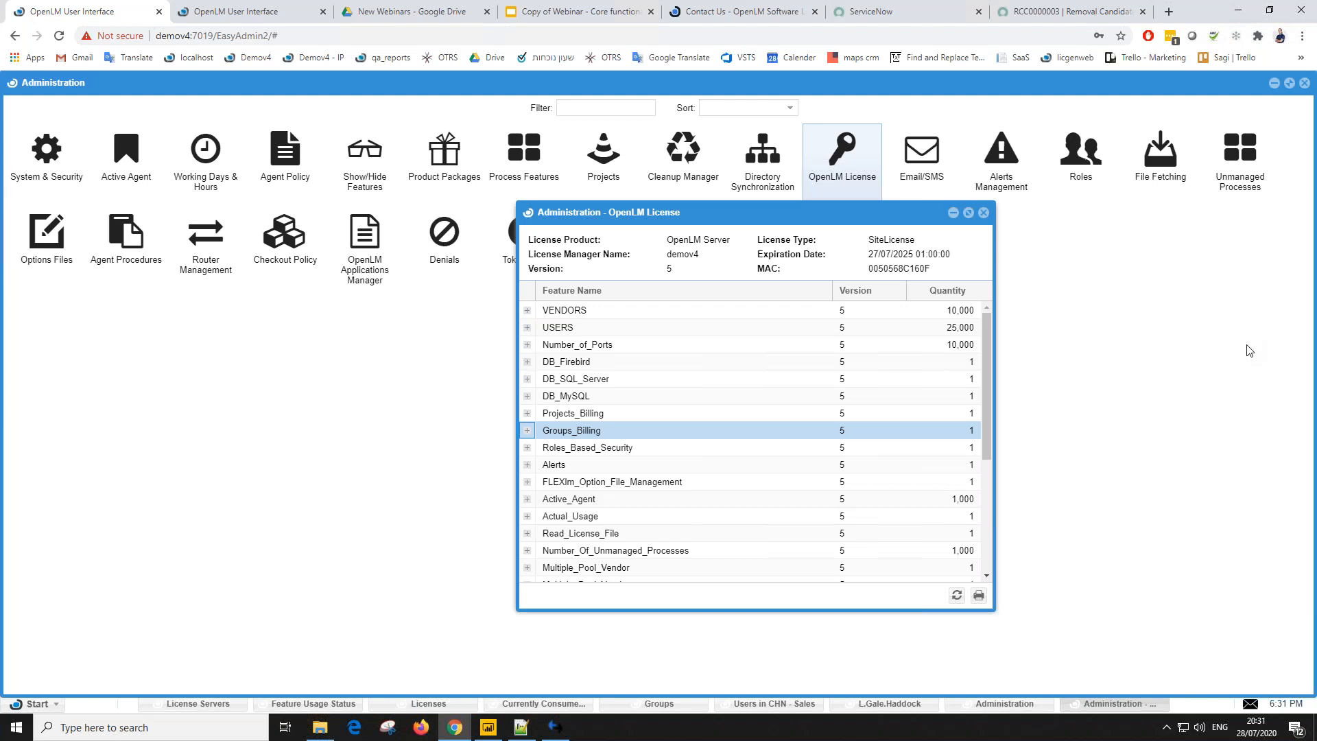
click(611, 432)
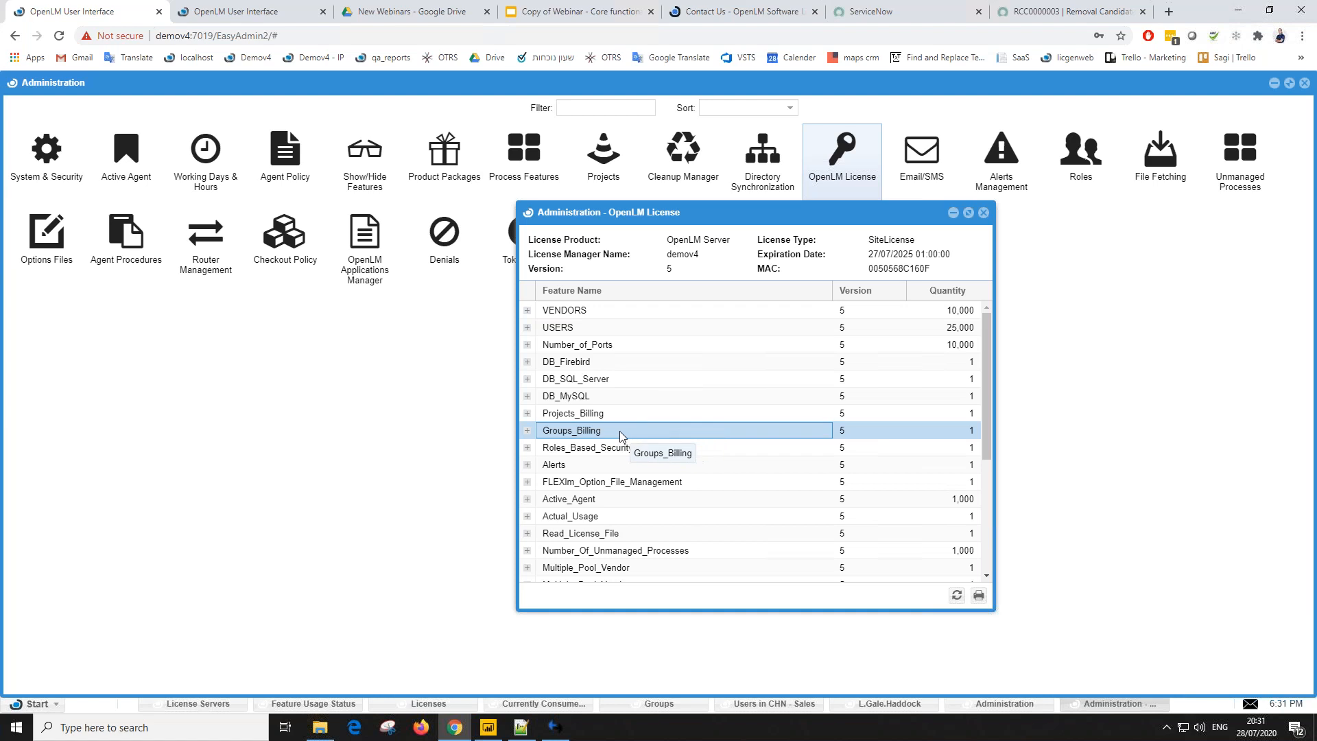
Step: Look through the rest of the licensed feature list and briefly reopen the Groups_Billing details
scroll(621, 431, down, 2)
scroll(622, 431, up, 2)
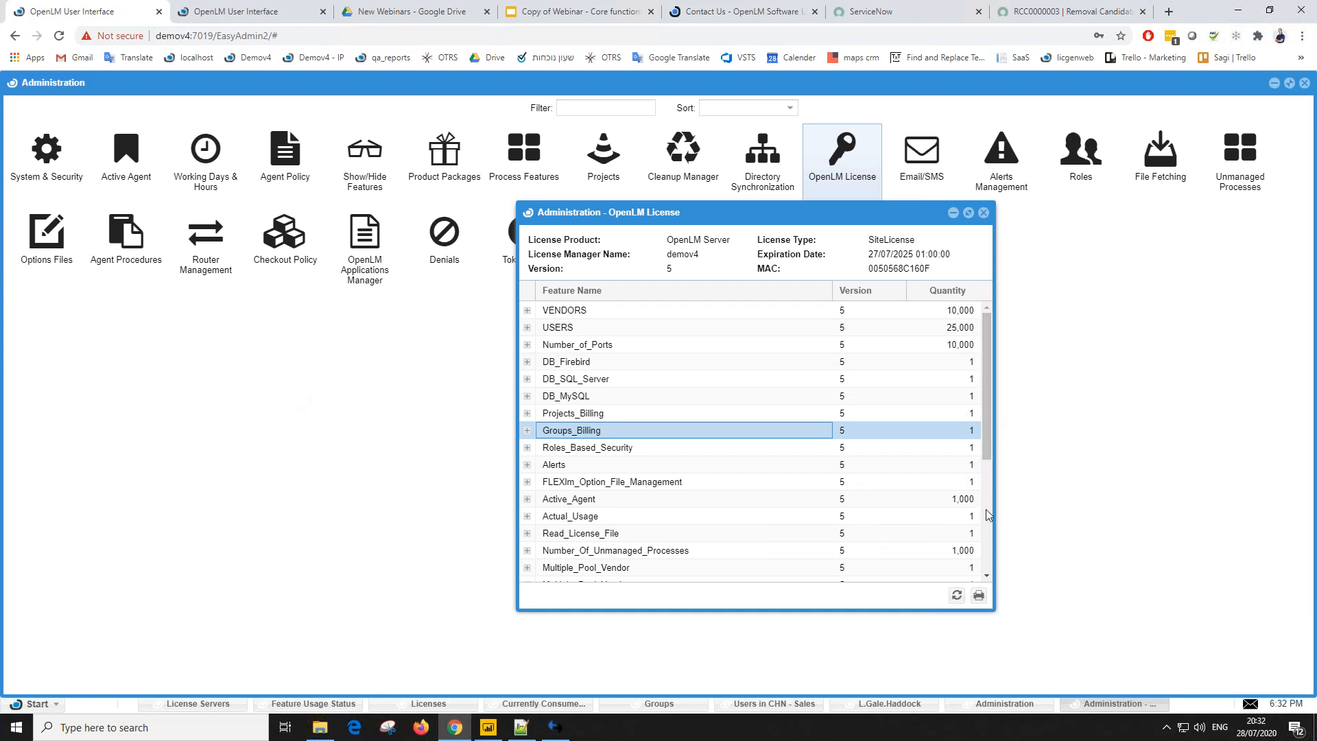
scroll(984, 450, down, 3)
scroll(984, 453, up, 3)
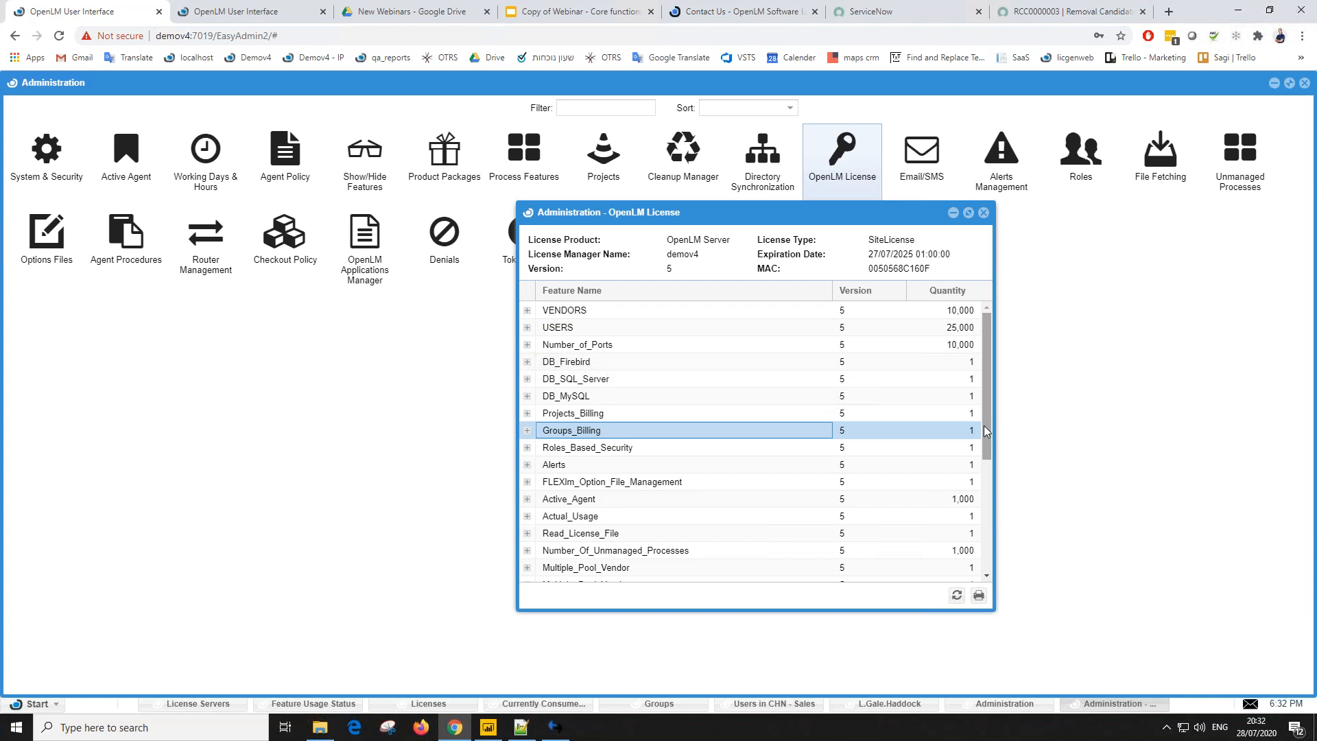
mouse_move(984, 425)
mouse_down()
mouse_move(983, 446)
mouse_move(984, 422)
mouse_up()
scroll(985, 422, down, 3)
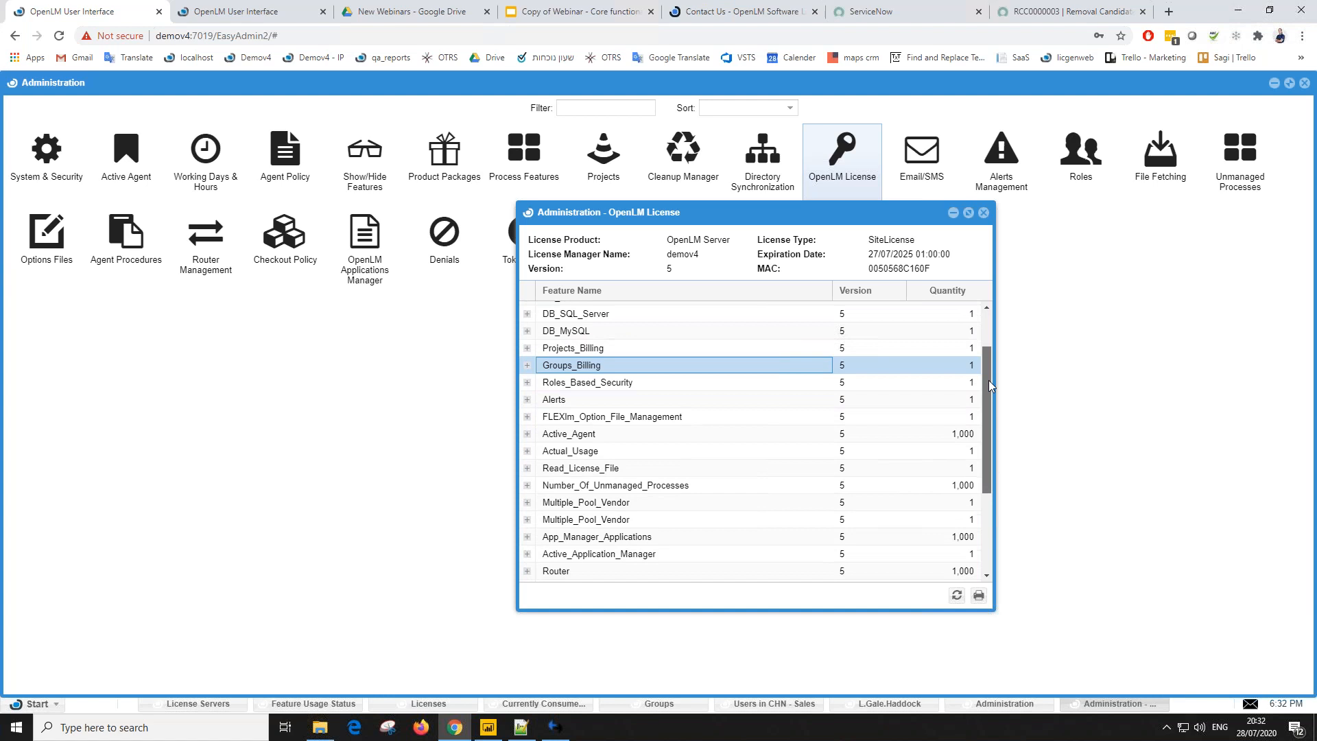
click(527, 365)
click(527, 365)
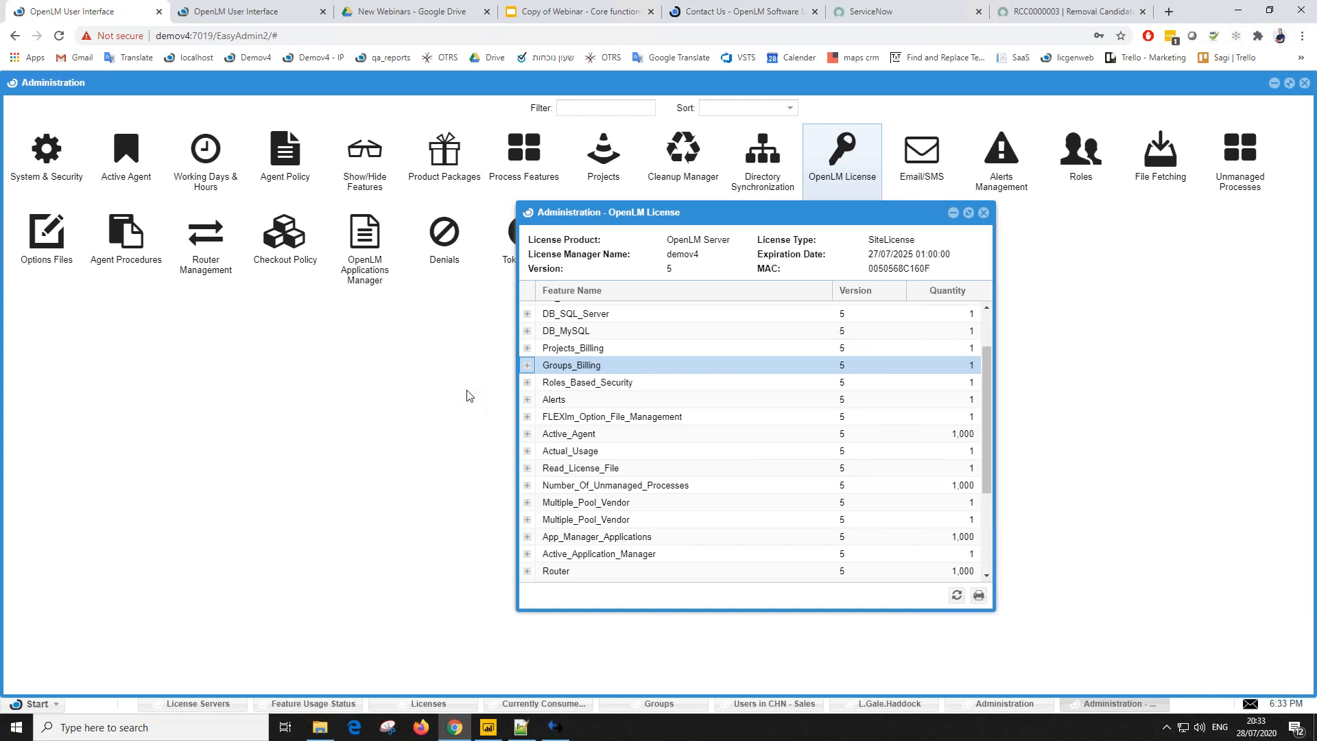
Step: Switch to the OpenLM Contact Us page, open its online chat form and close it again
click(746, 15)
scroll(1249, 674, up, 3)
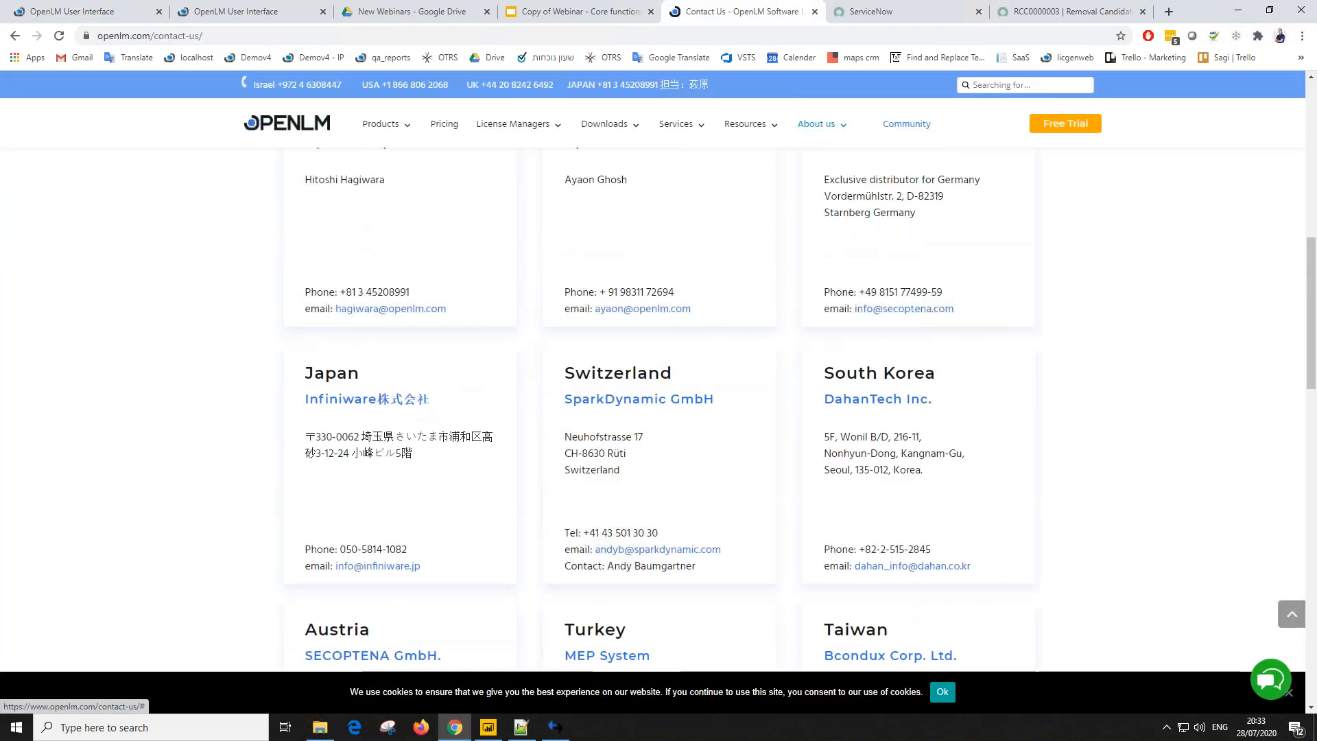
click(1270, 679)
click(1277, 319)
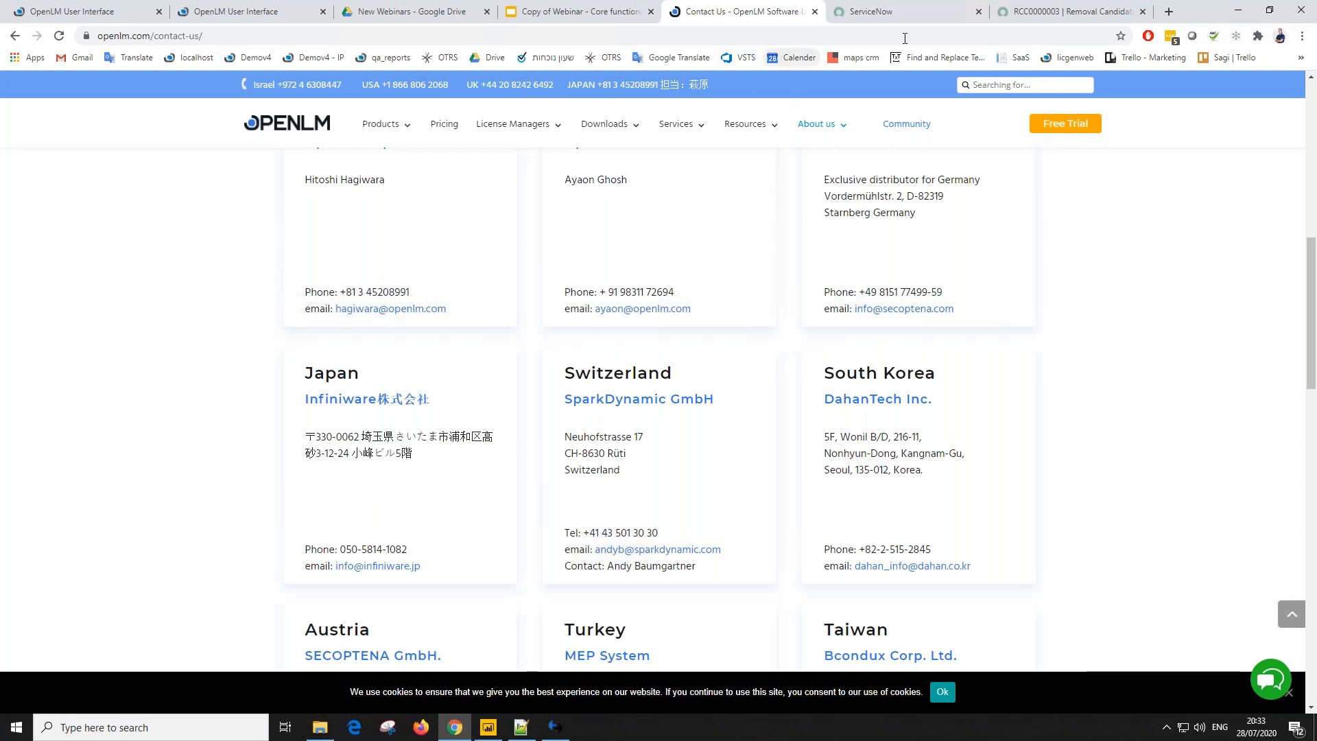
Step: Open the openlm.com home page in a new browser tab
key(ctrl+t)
click(1061, 37)
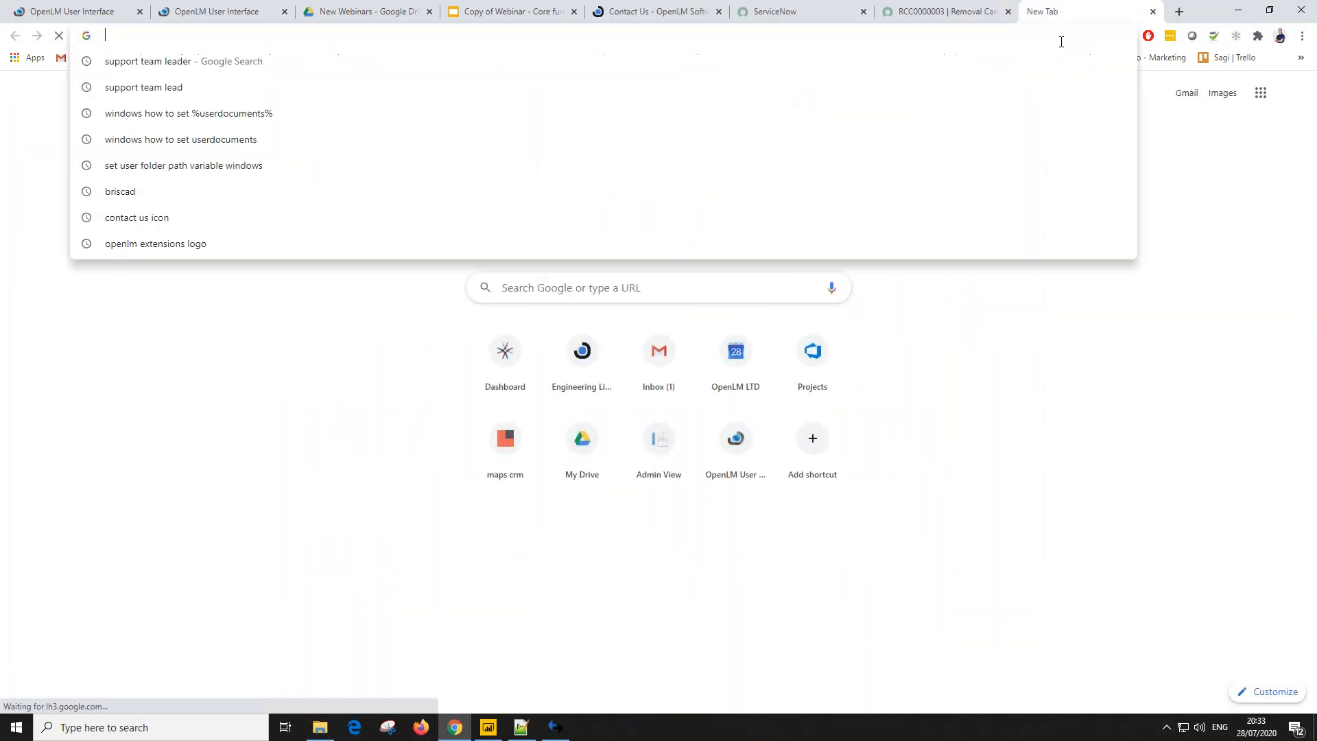
text(openlm.com)
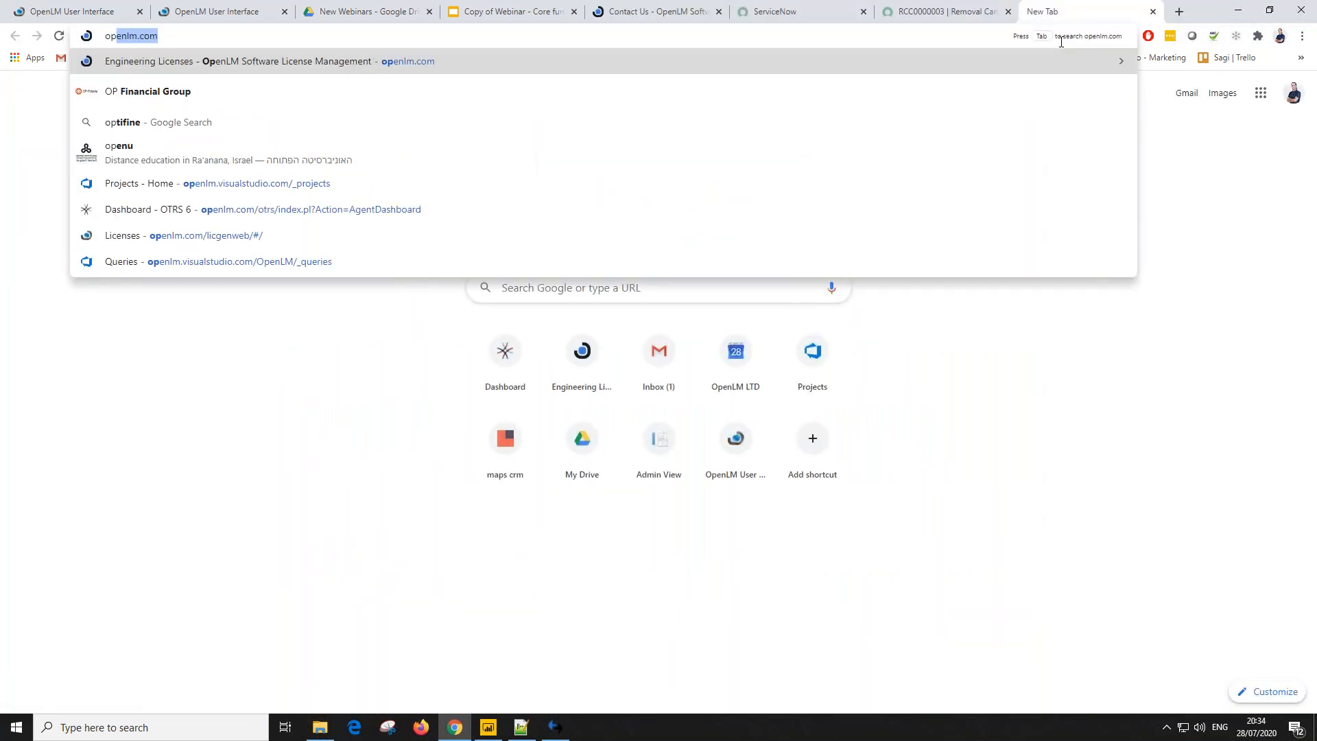
key(Return)
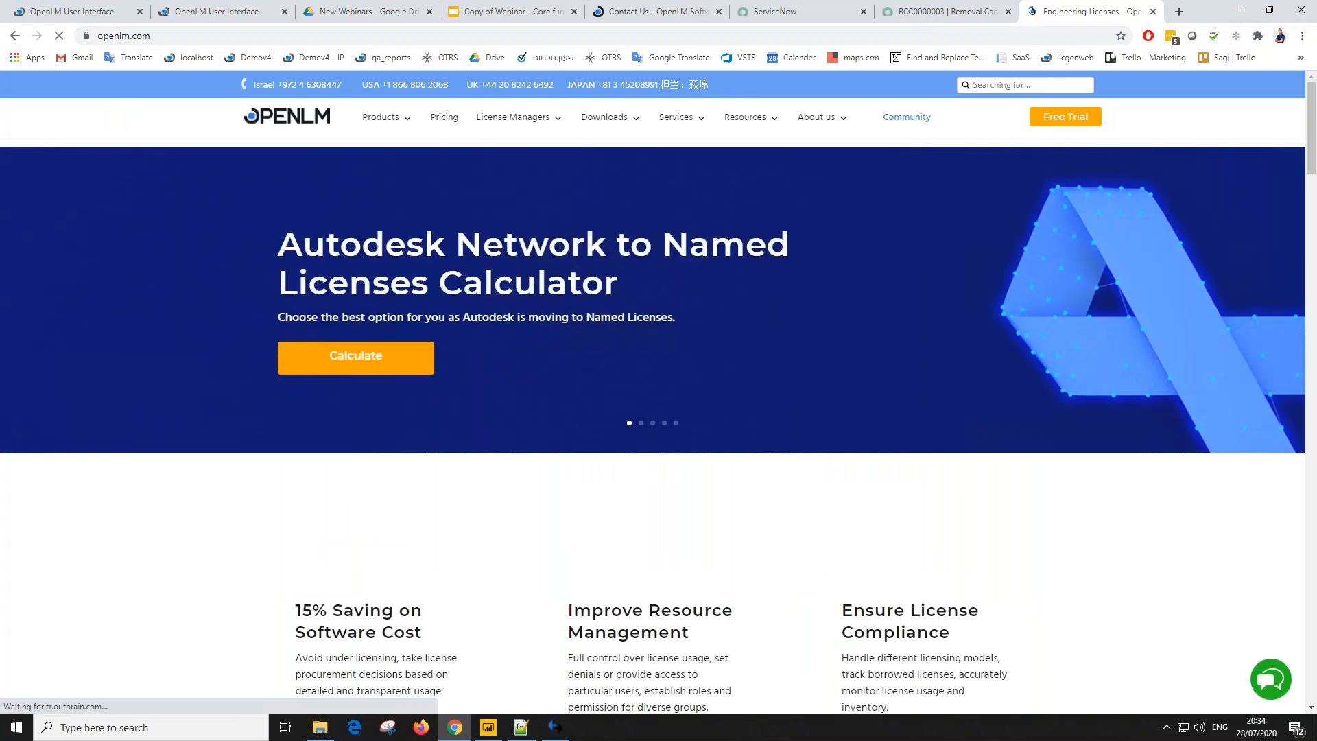
Step: Search the OpenLM site for "recorded" and open the Recorded Webinars page
click(1024, 85)
text(recorded)
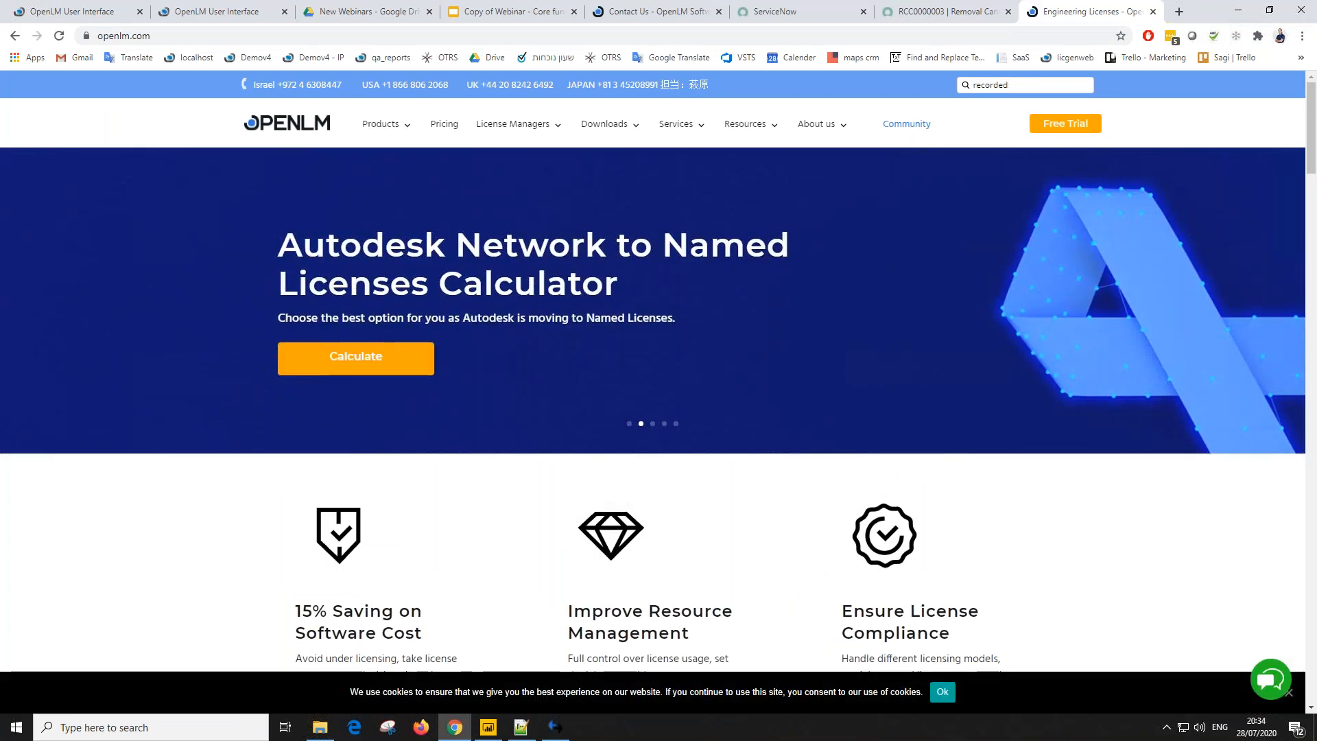
key(Return)
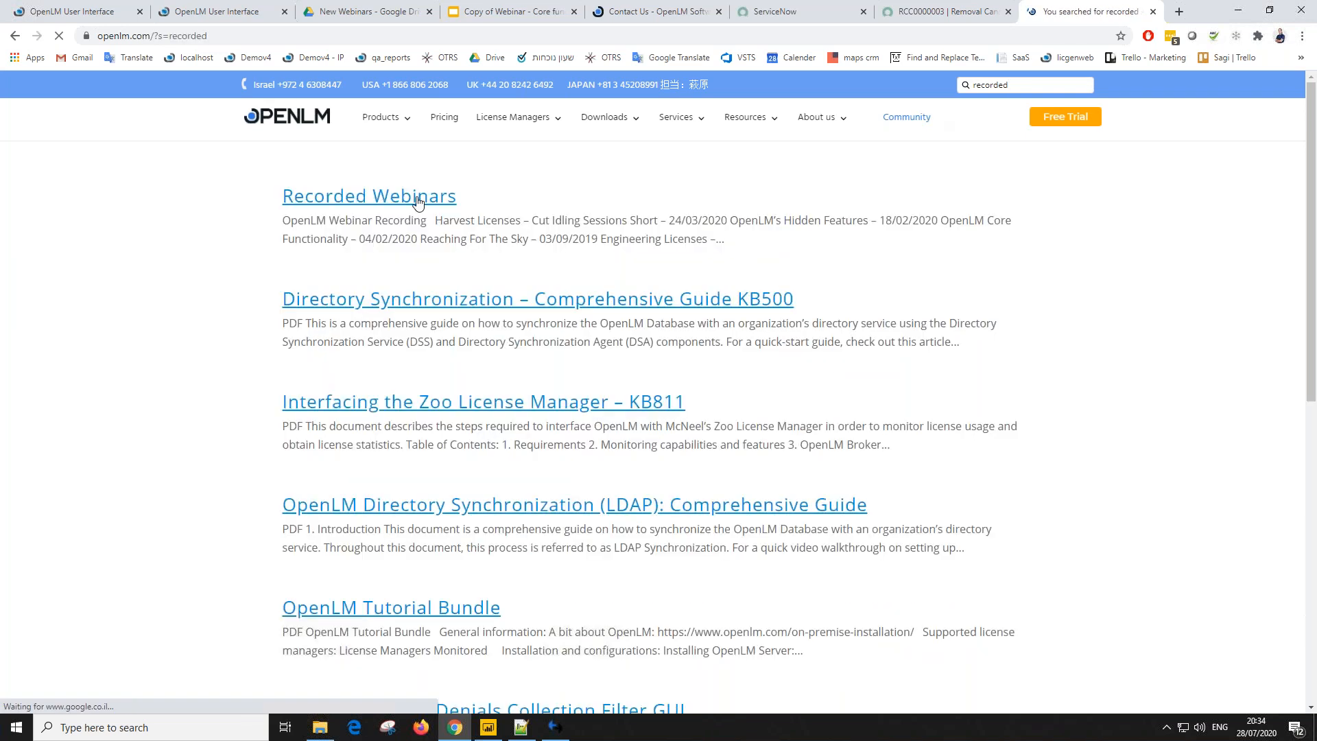
click(351, 203)
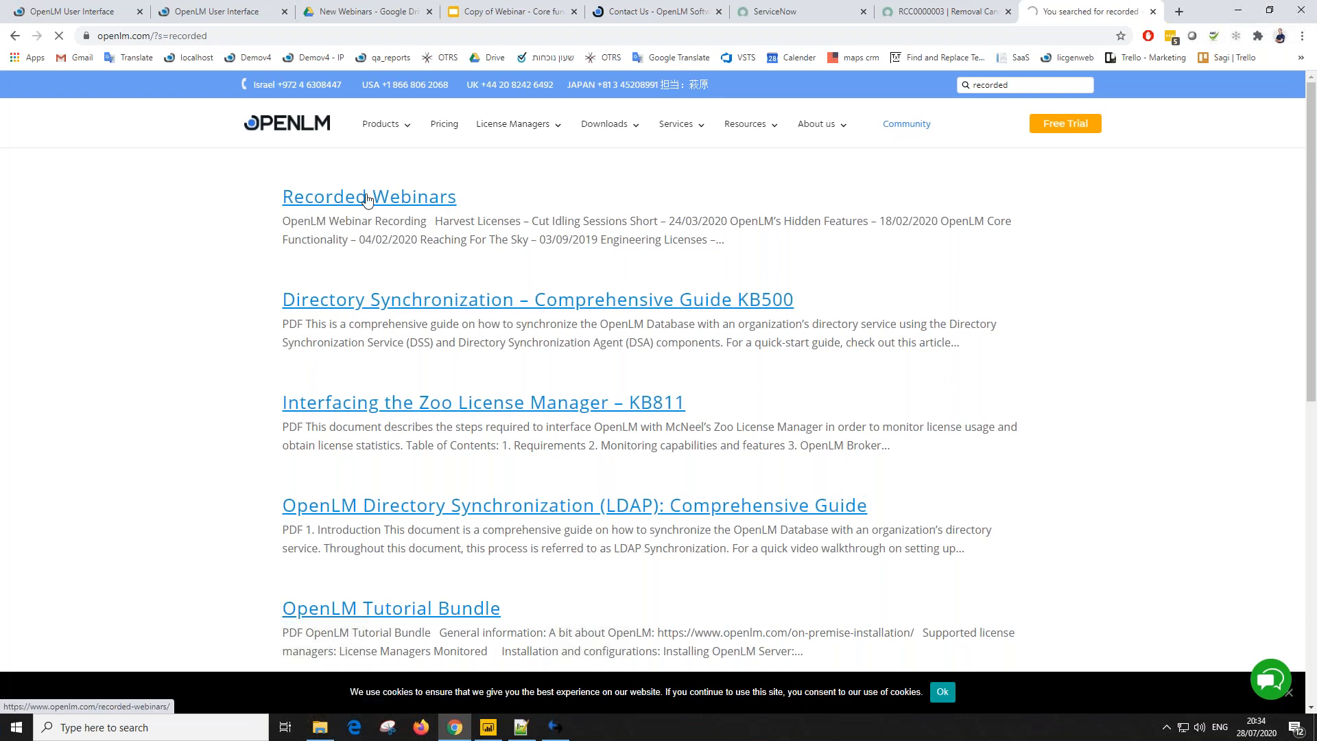
Step: Look through the OpenLM webinar recordings, examining their titles and dates from the newest entries to the end of the list
scroll(494, 301, down, 10)
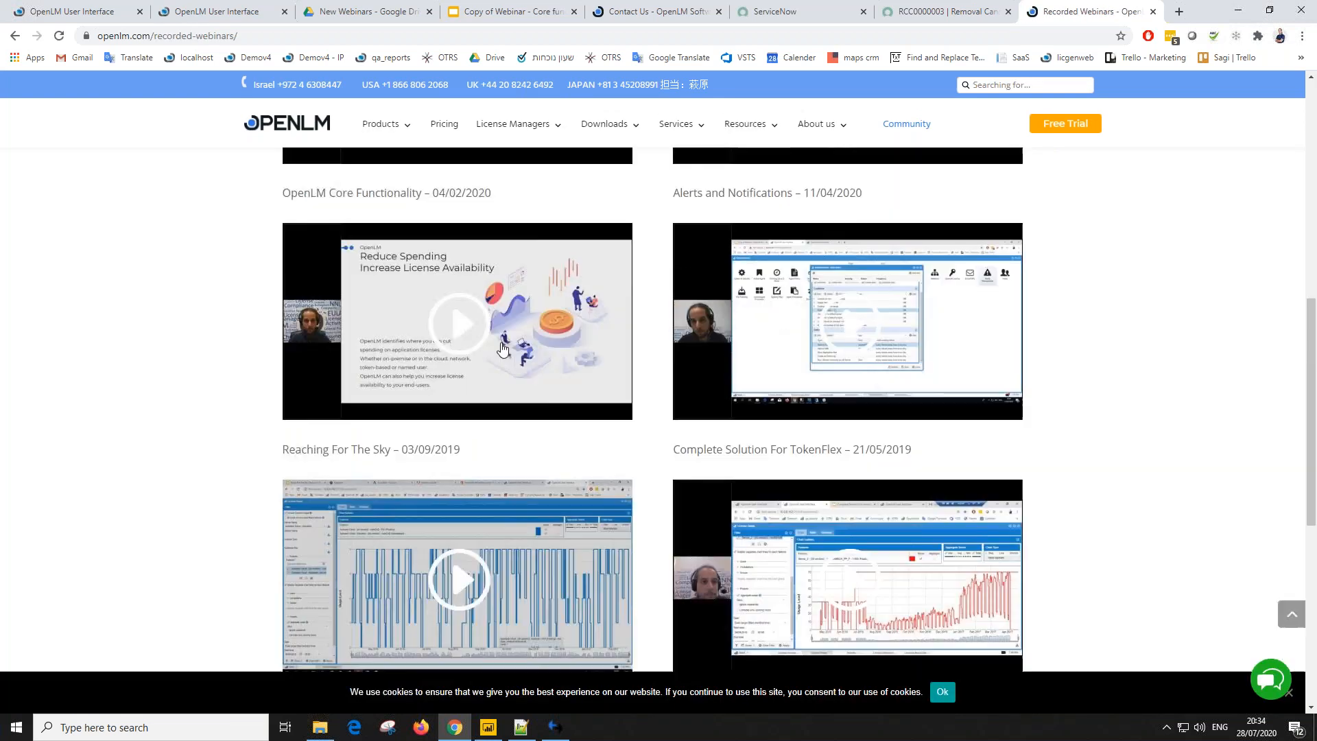
scroll(480, 377, up, 3)
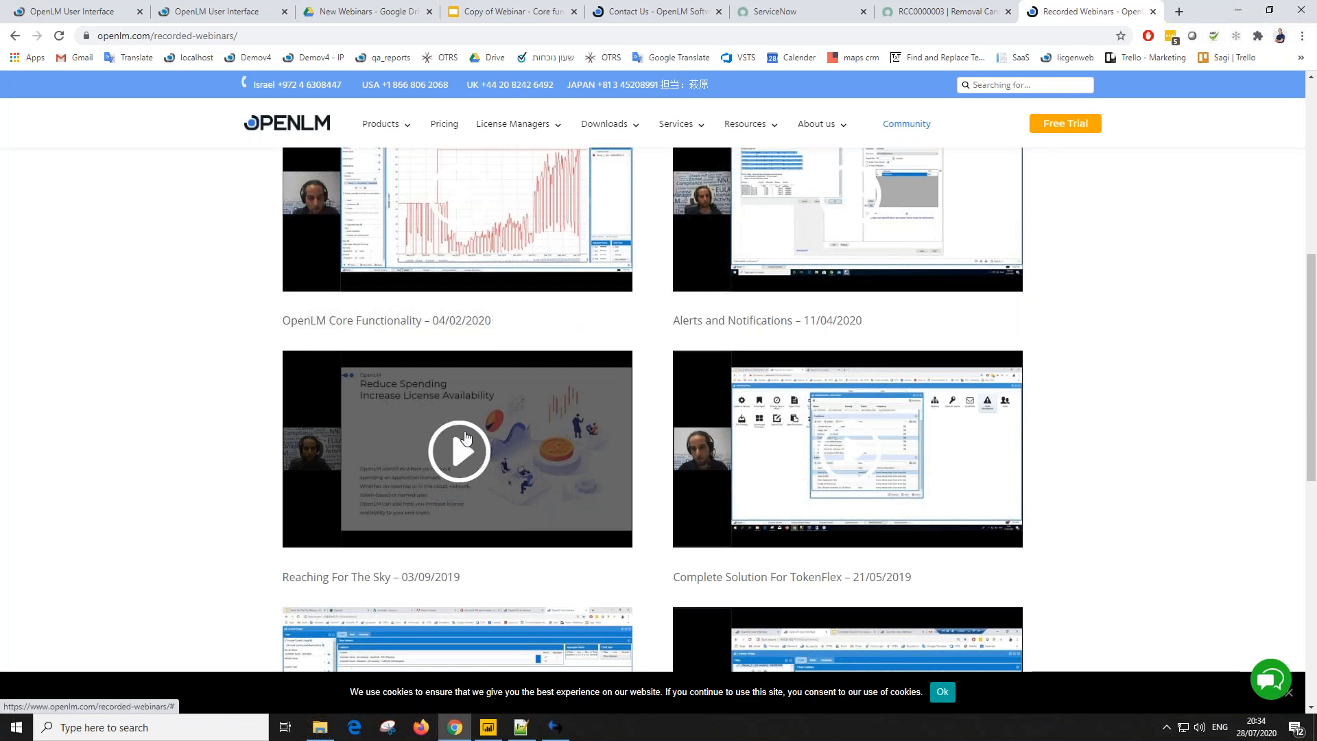
scroll(447, 447, up, 2)
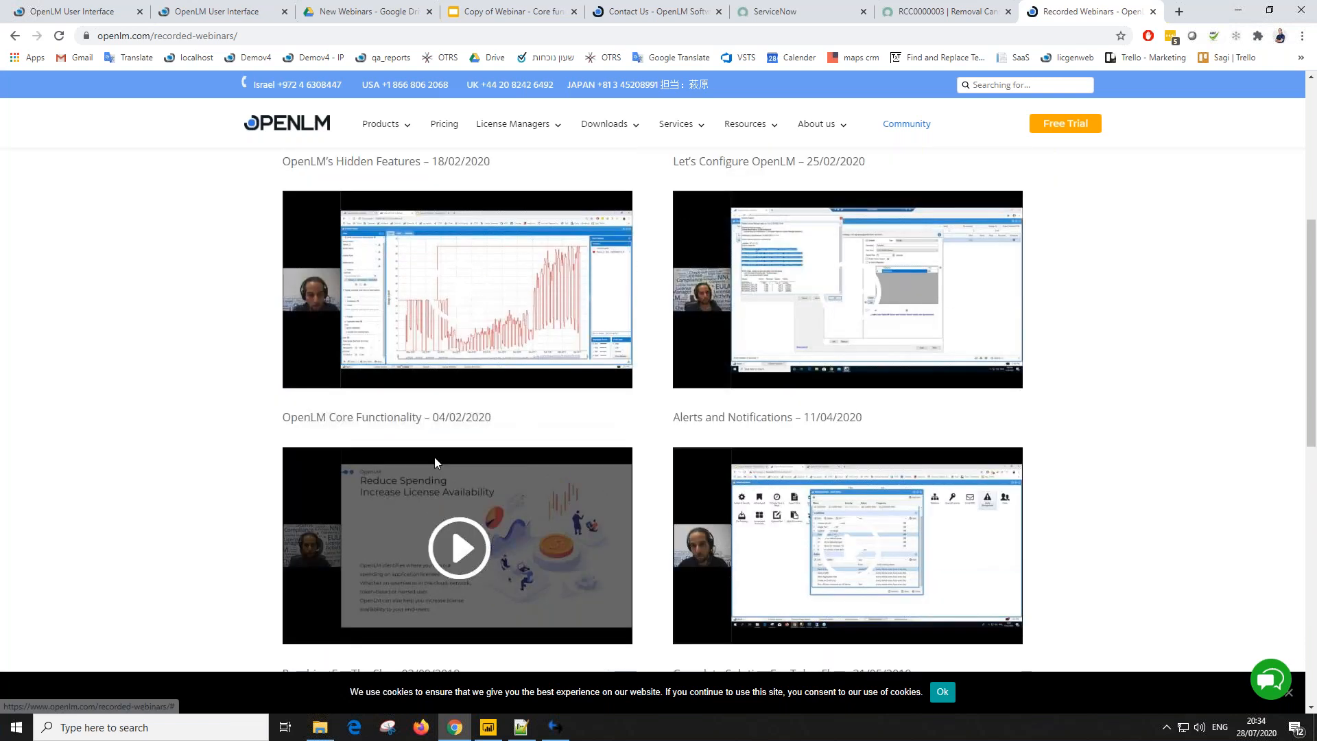
scroll(464, 521, up, 5)
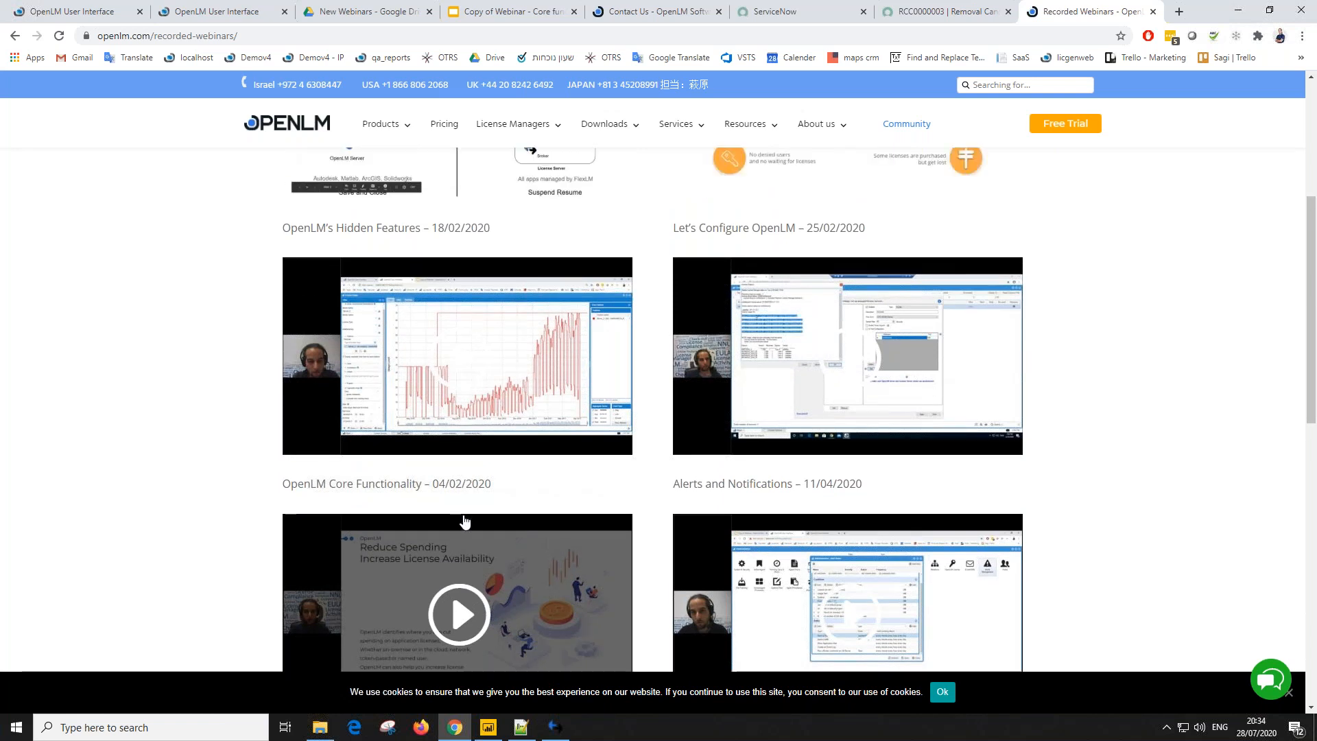
scroll(467, 454, down, 3)
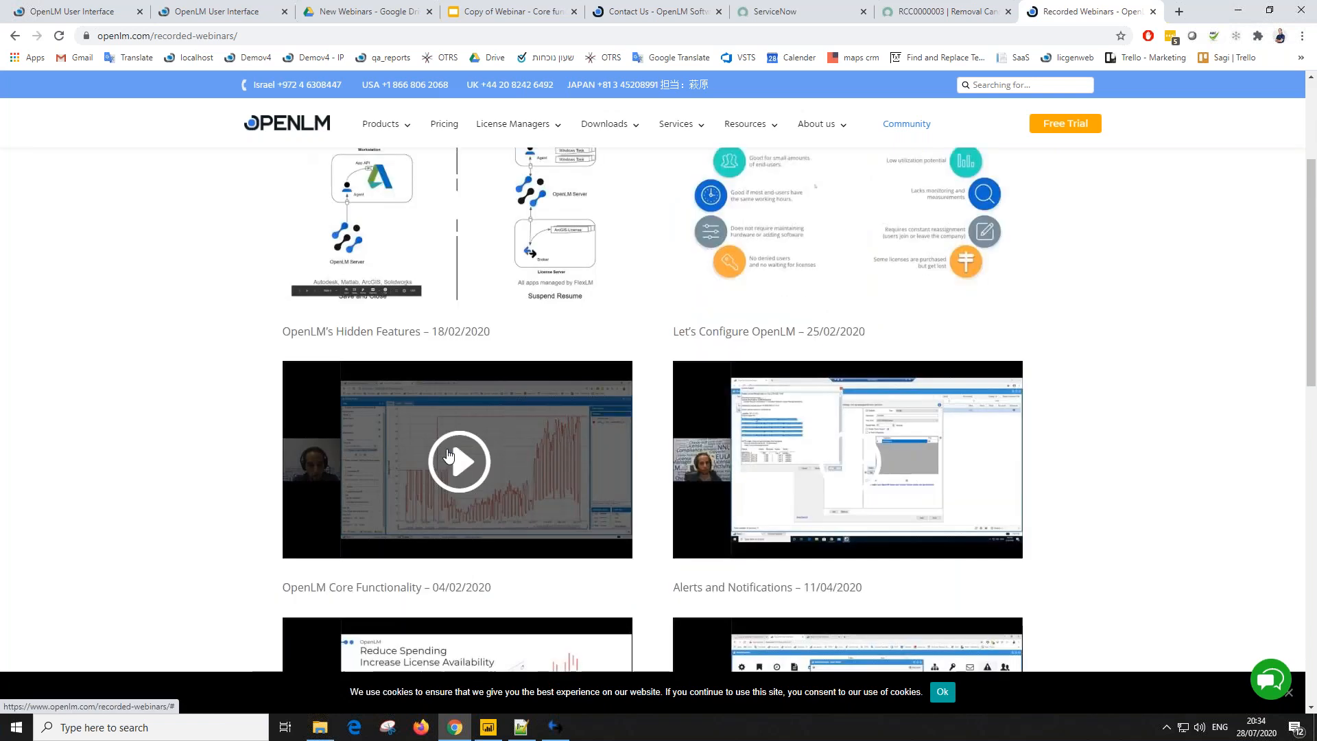
scroll(840, 435, up, 2)
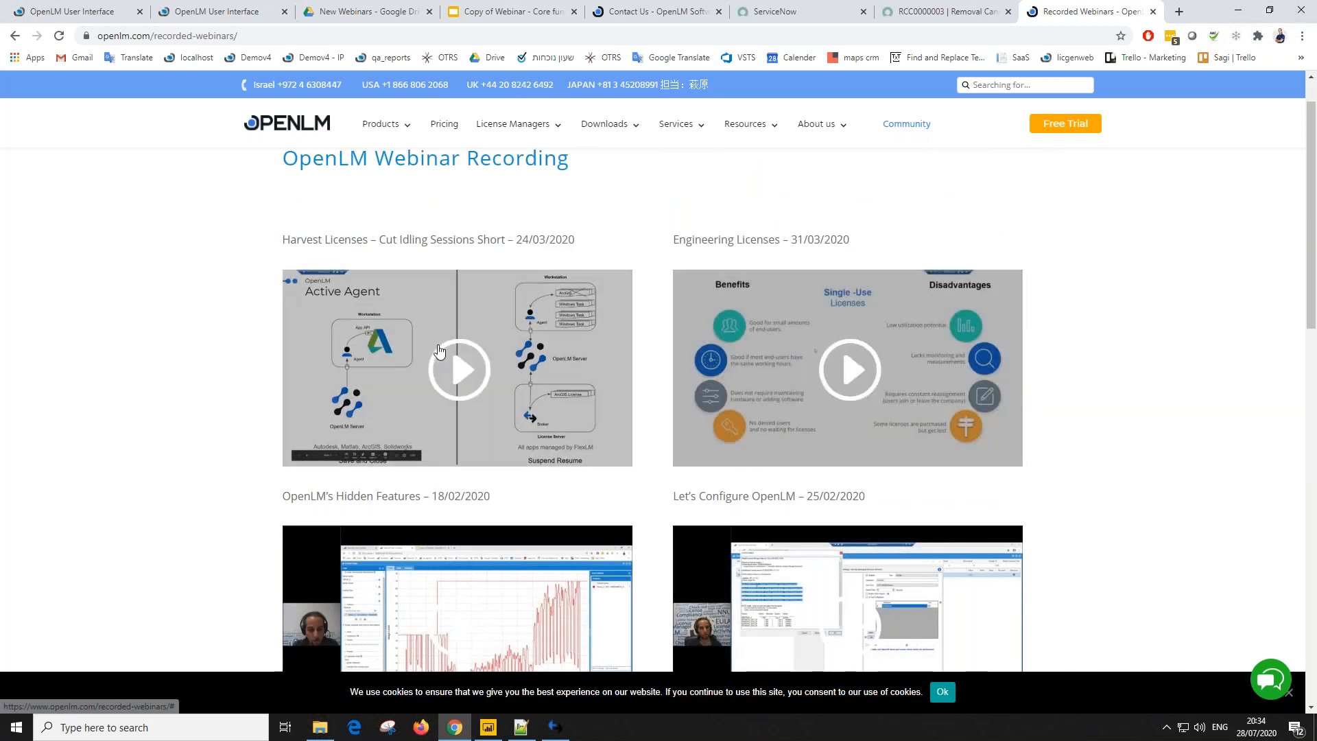
scroll(446, 355, down, 6)
scroll(486, 363, down, 4)
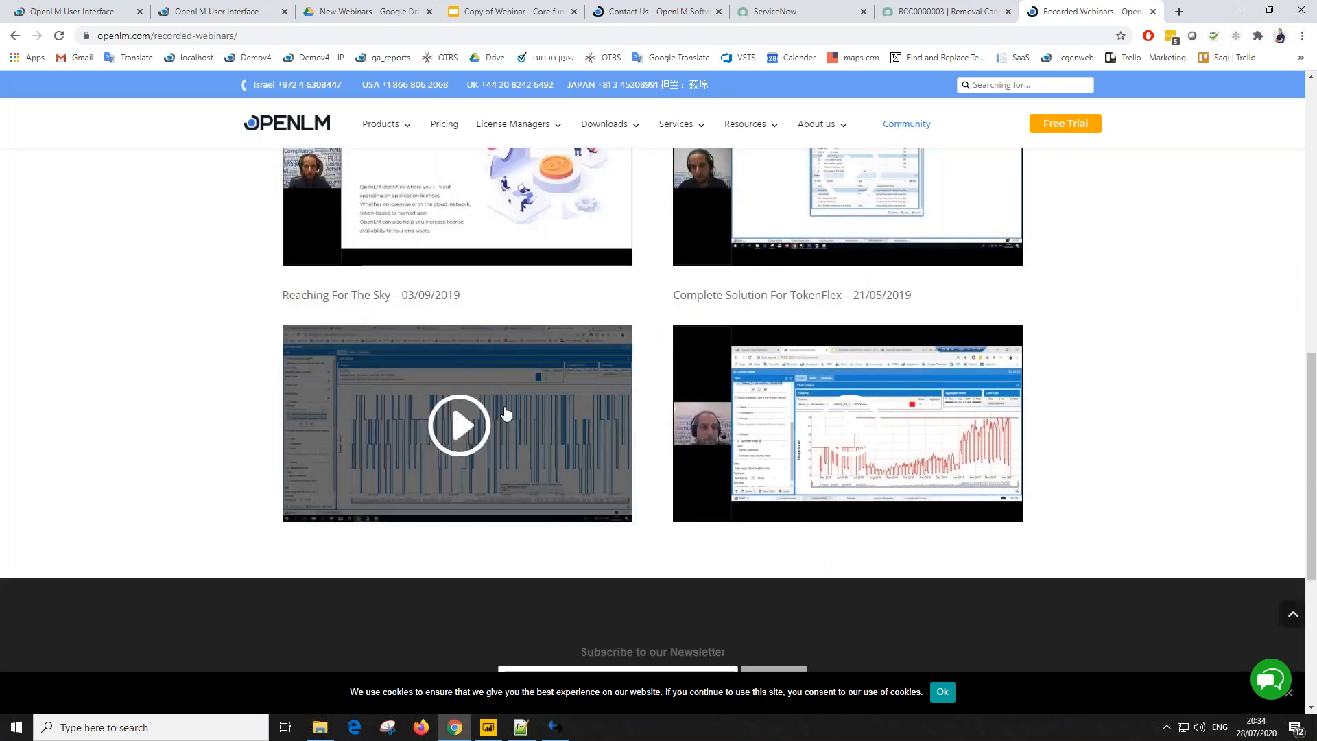